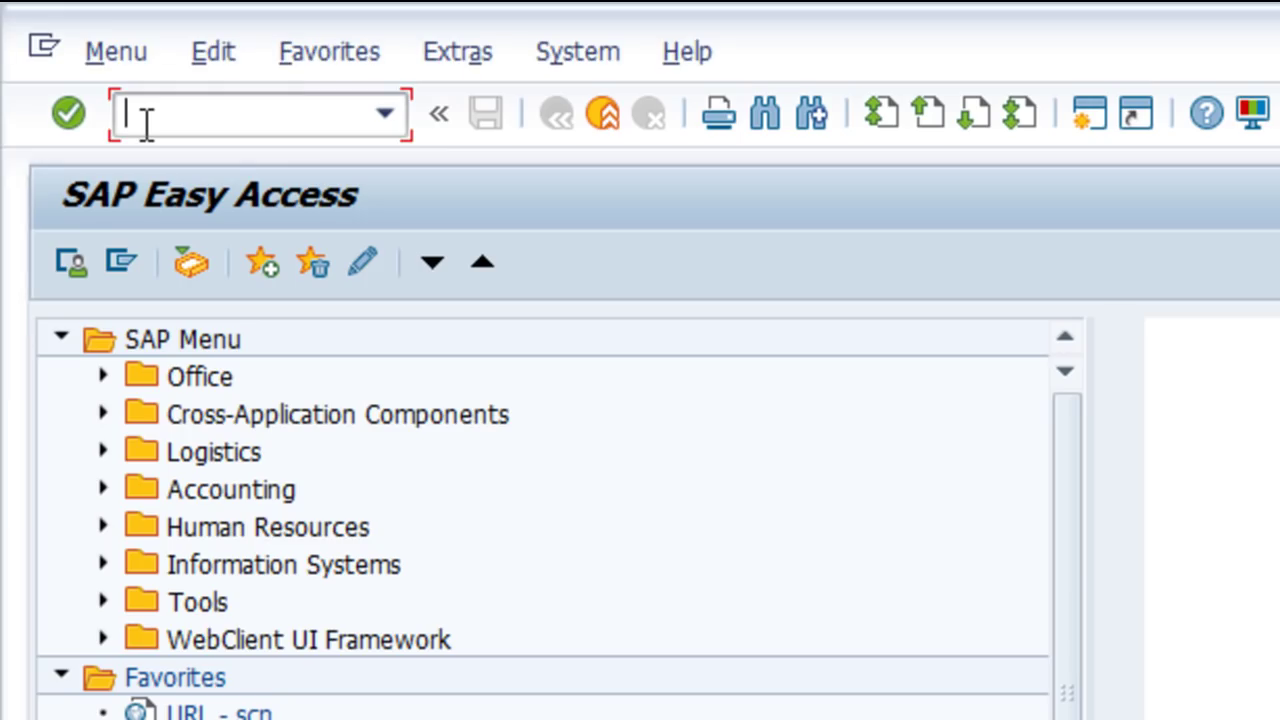
Launch LSMW and create project ZBOM described as 'Bom Material Update'
text(lsmw)
key(Return)
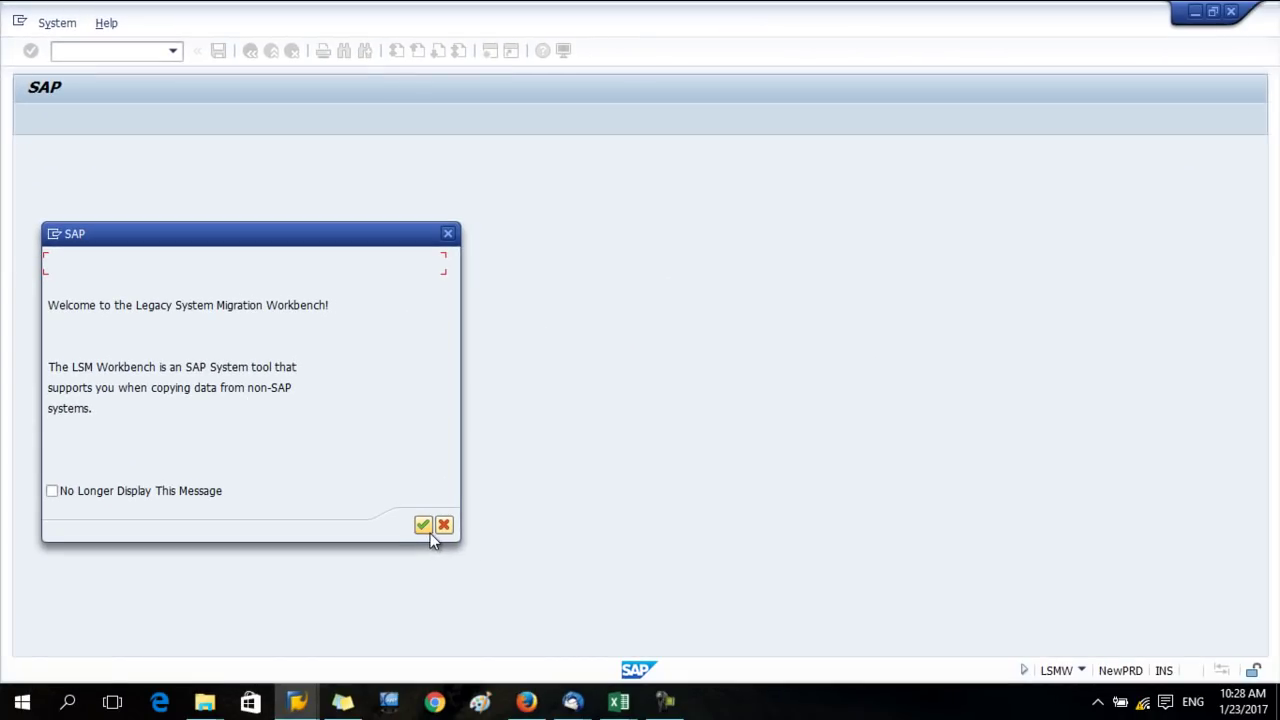
click(430, 533)
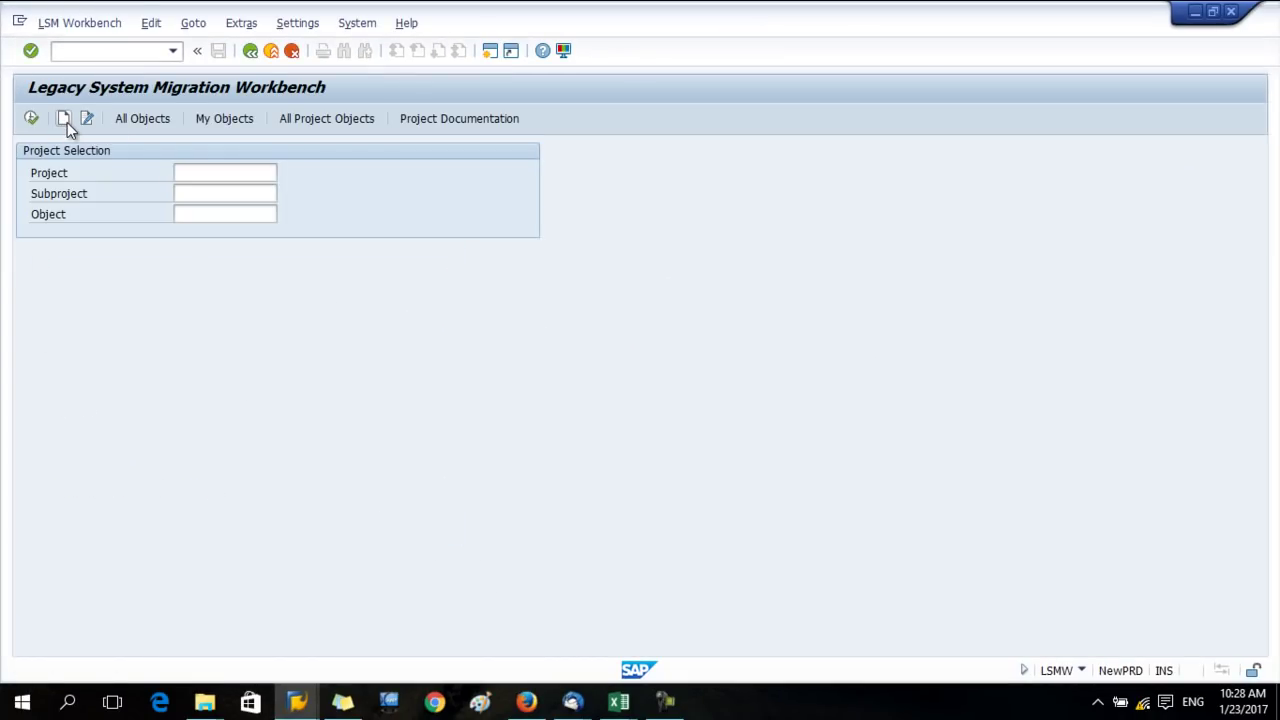
click(65, 120)
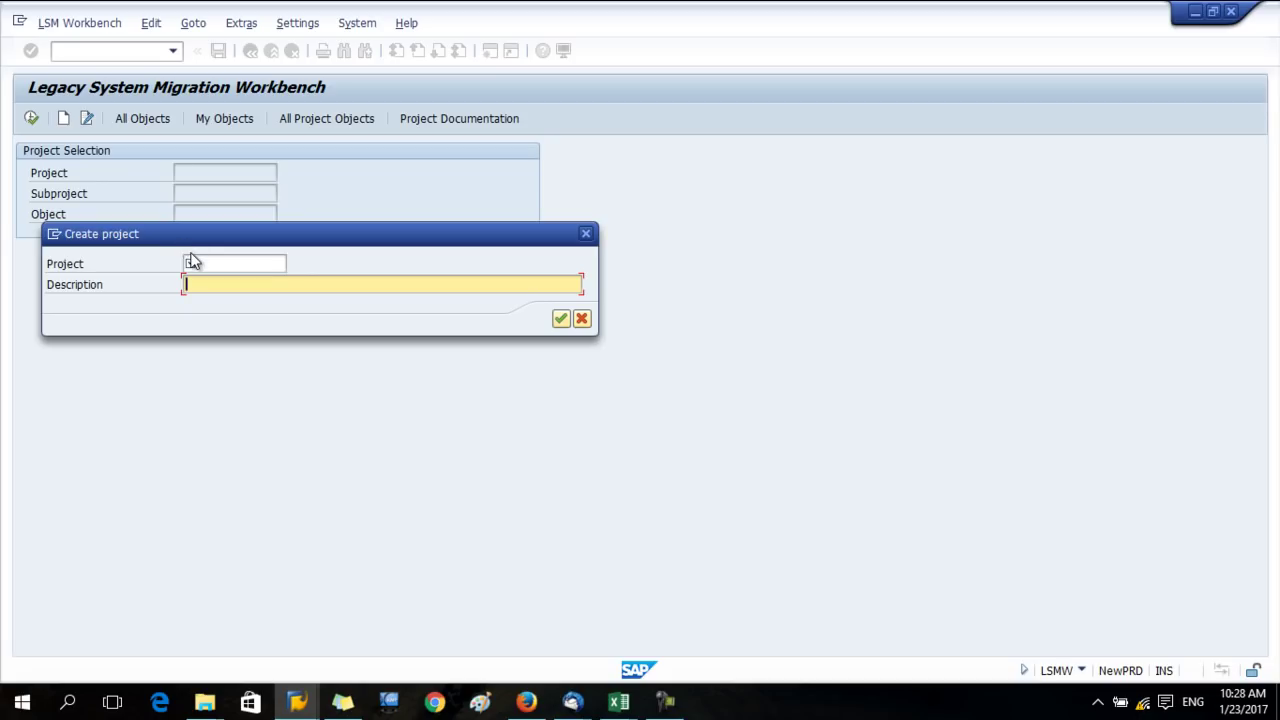
click(196, 261)
text(ZROM)
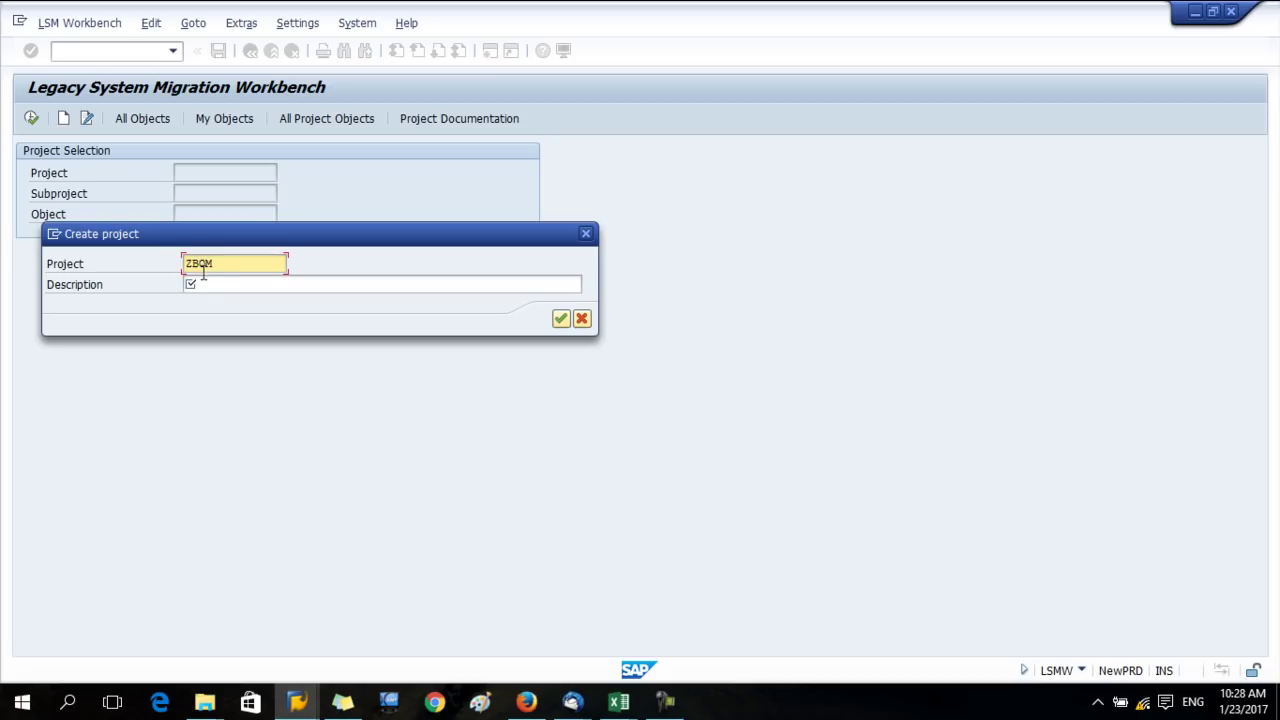
click(203, 282)
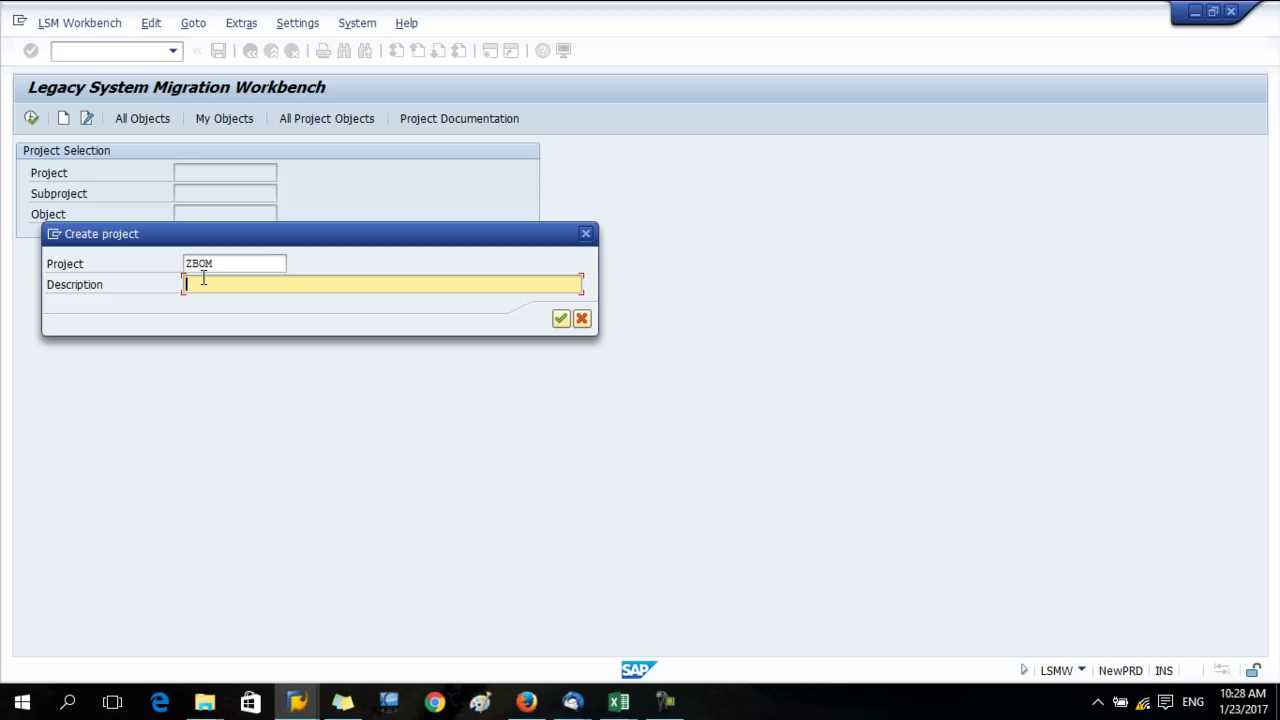
text(Bom Material Update)
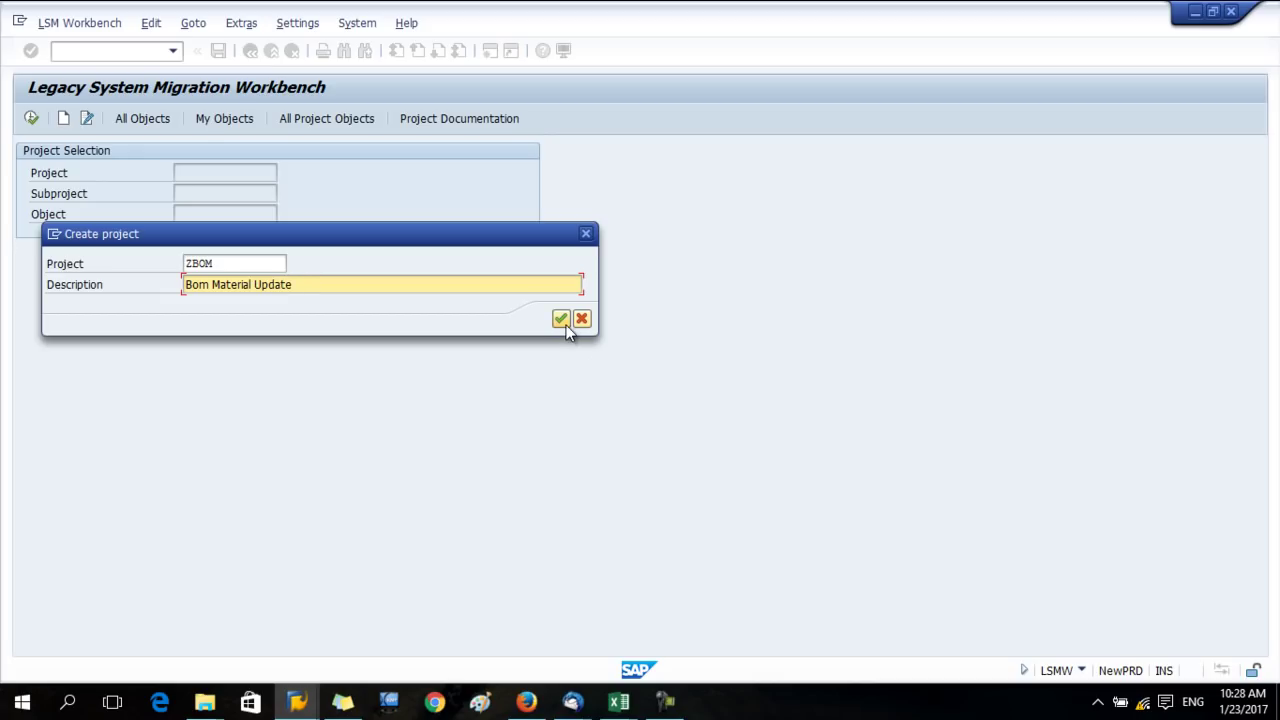
click(565, 323)
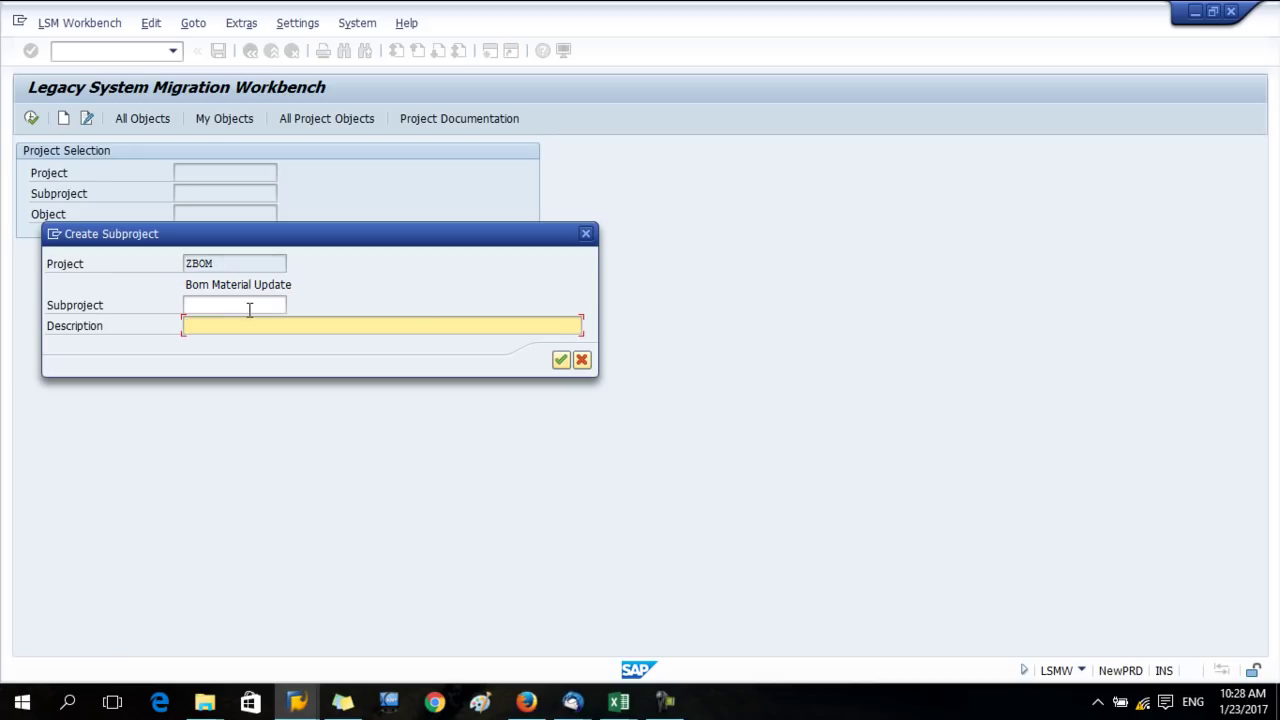
Create subproject ZBOM described as 'Bom Material Update'
click(250, 310)
text(ZBOM)
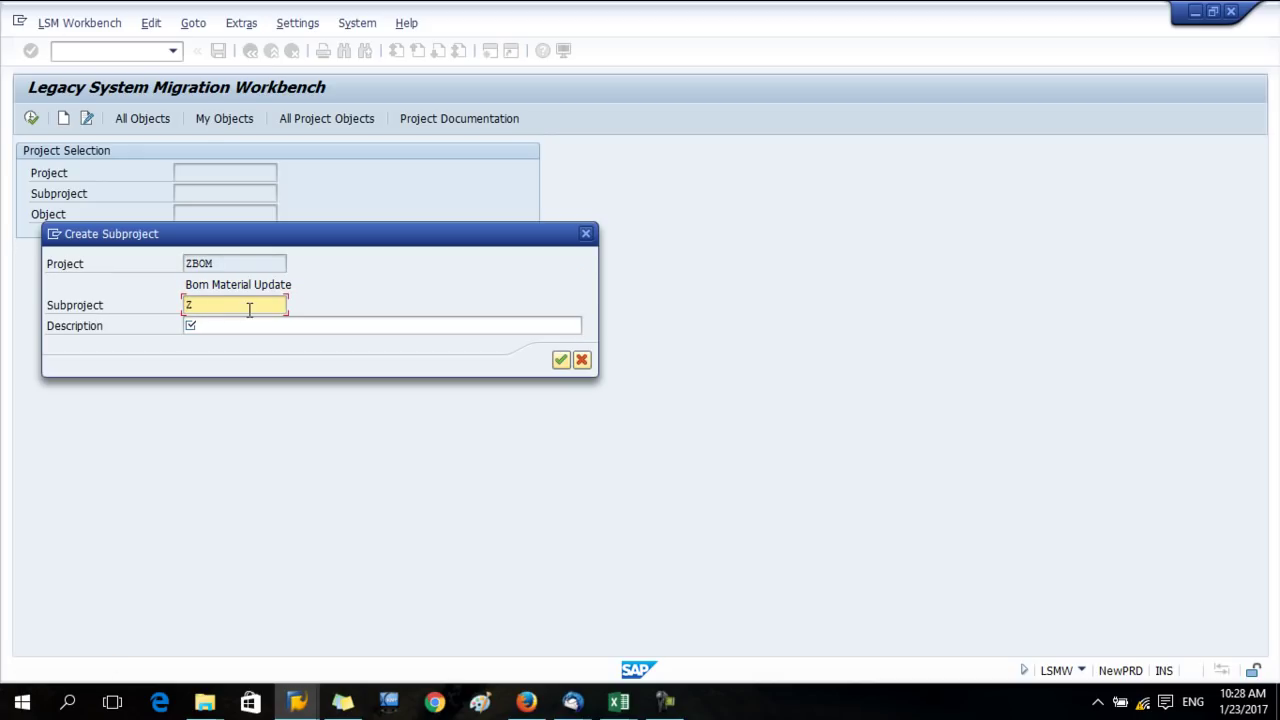
click(228, 323)
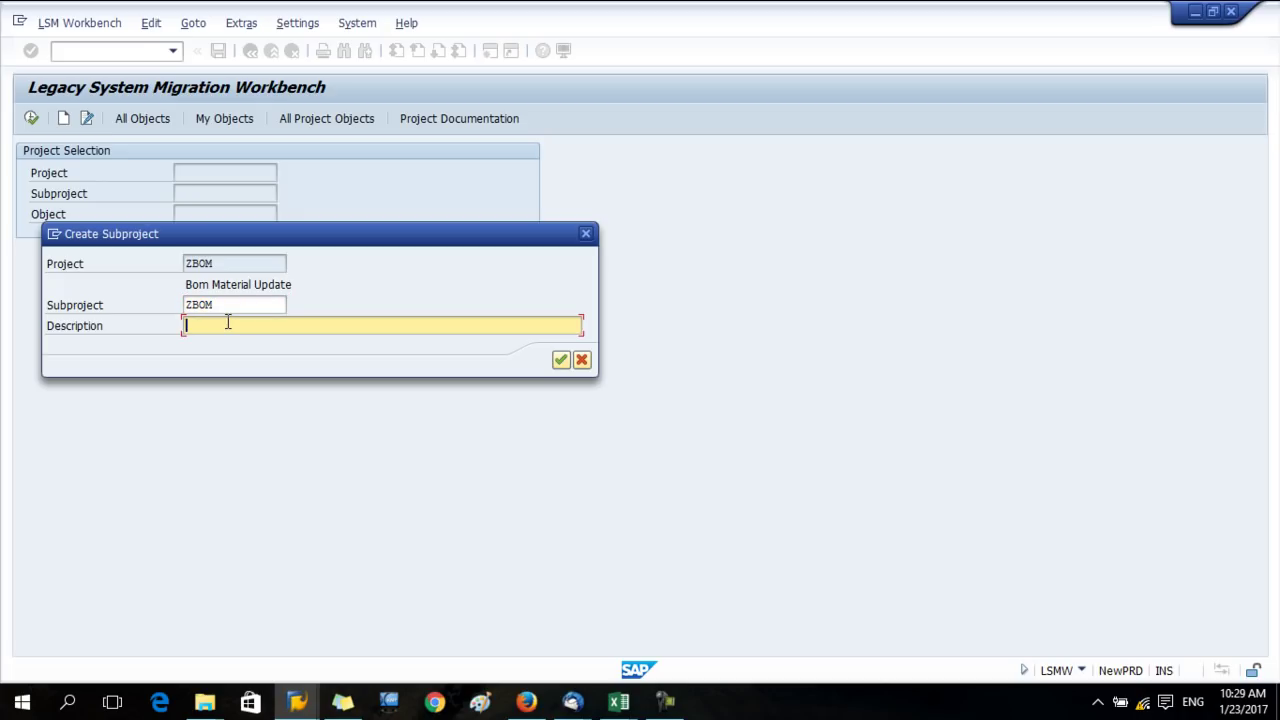
text(Bom Material Update)
key(Return)
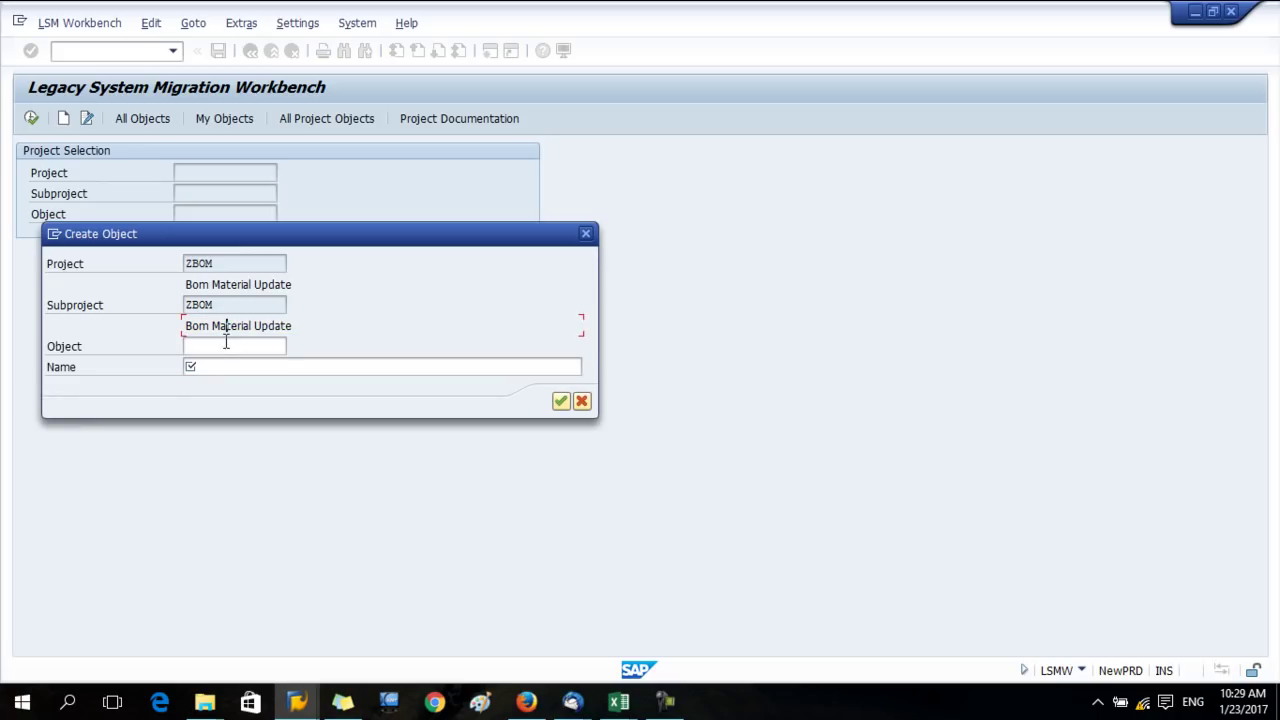
Create object Zbom described as 'Bom Material Update'
click(226, 344)
text(Zbom)
click(224, 365)
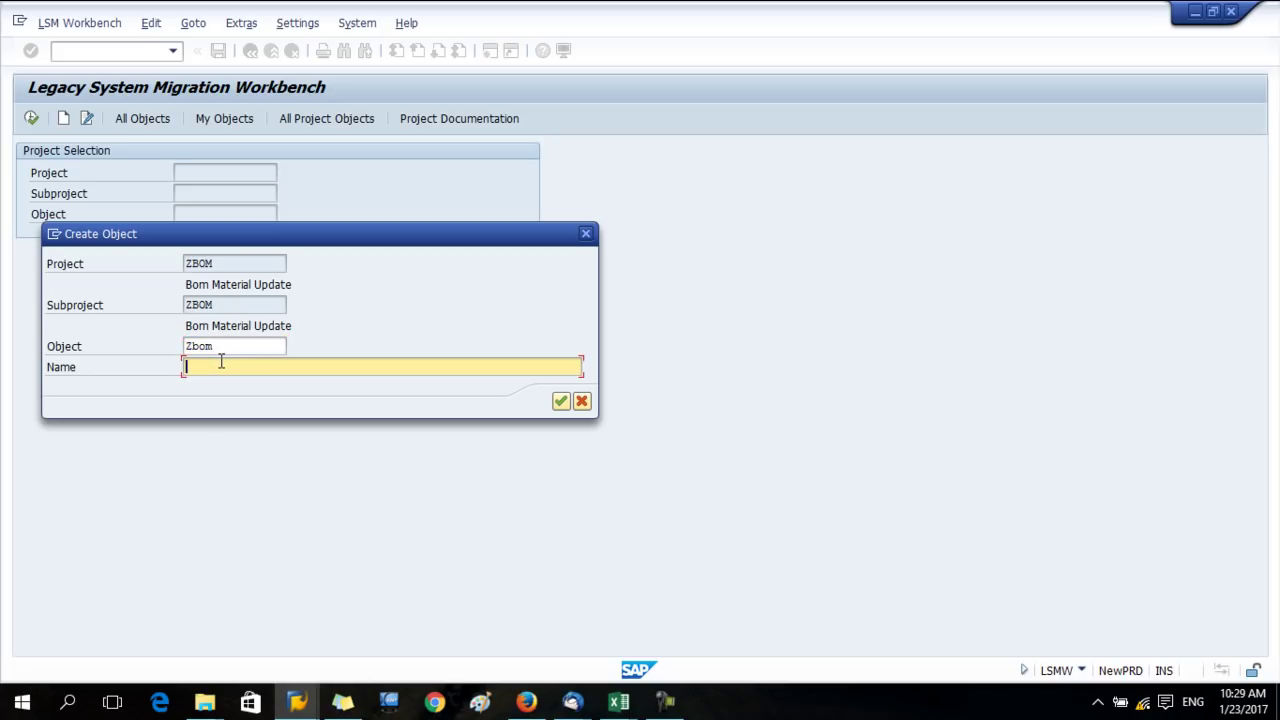
text(Bom Material Update)
key(Return)
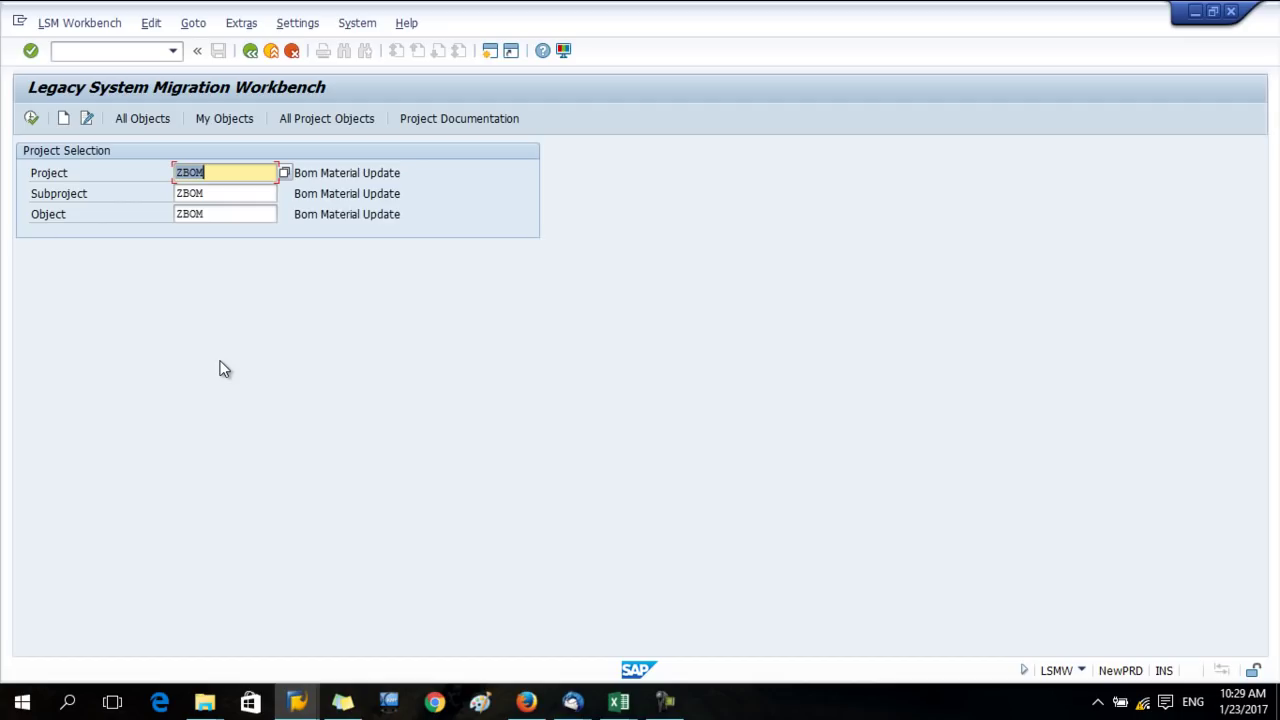
Set object ZBOM's import method to Batch Input Recording in its attributes
click(36, 120)
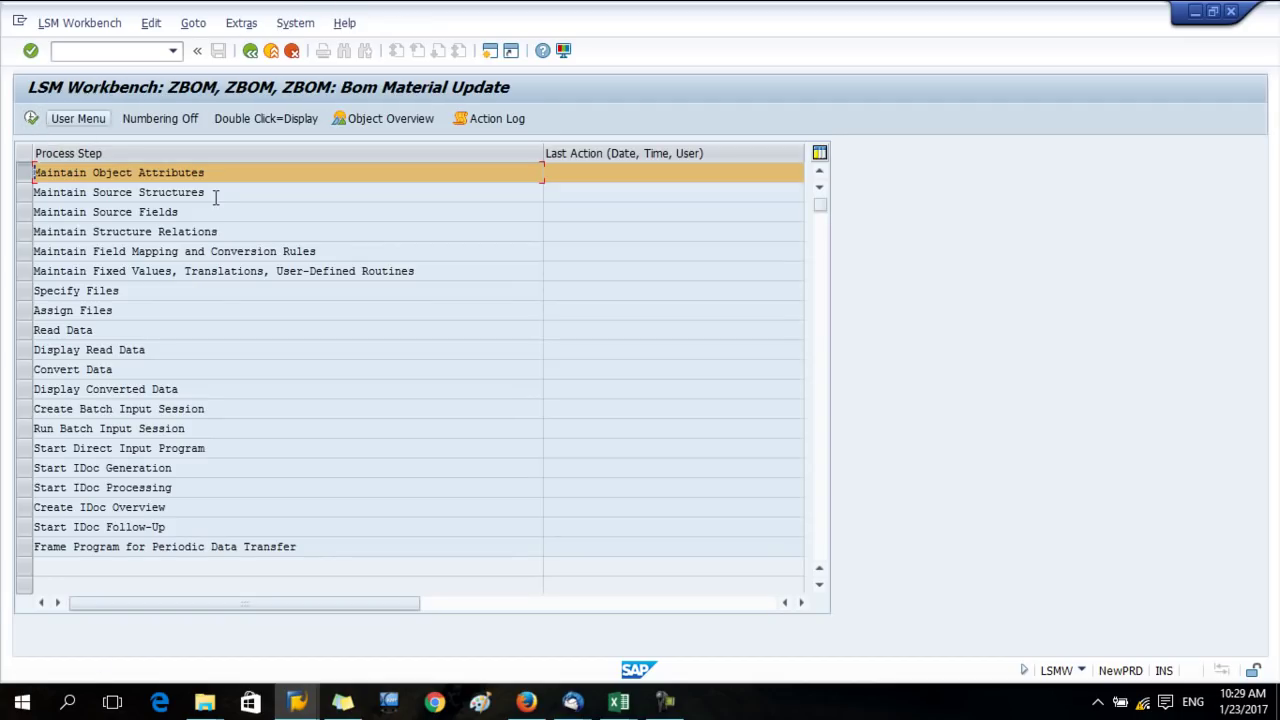
double_click(147, 174)
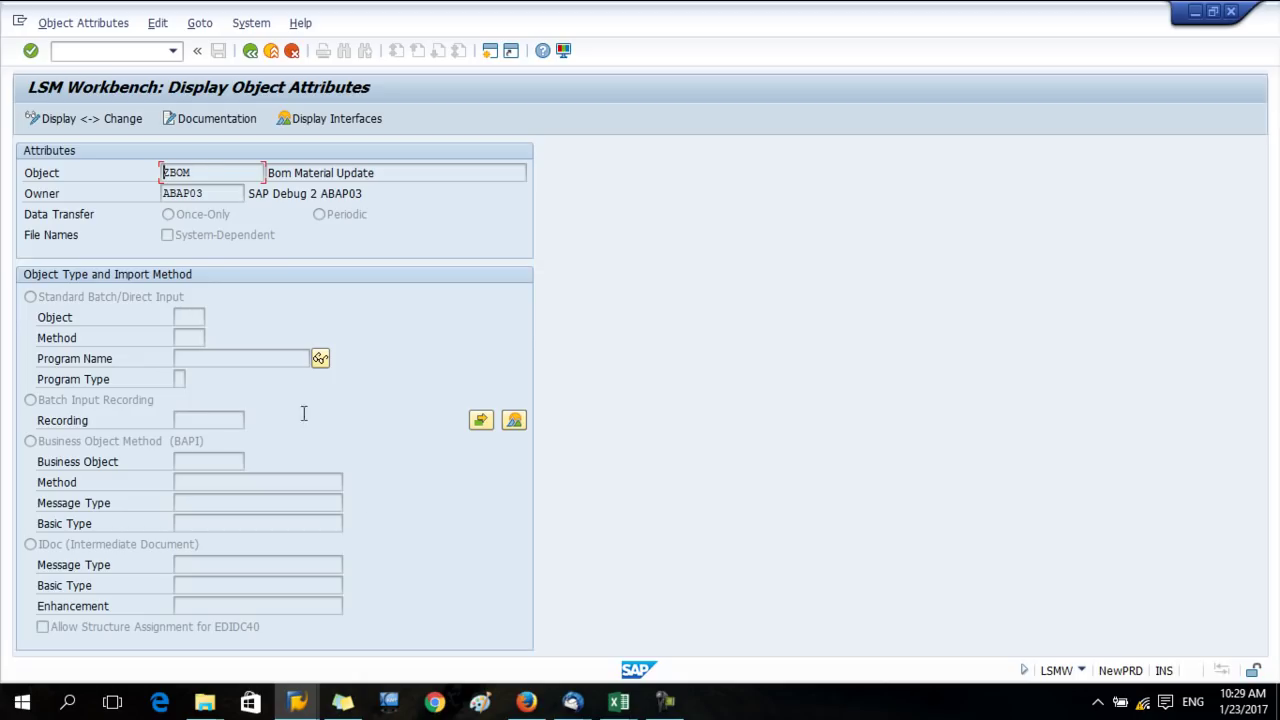
click(64, 113)
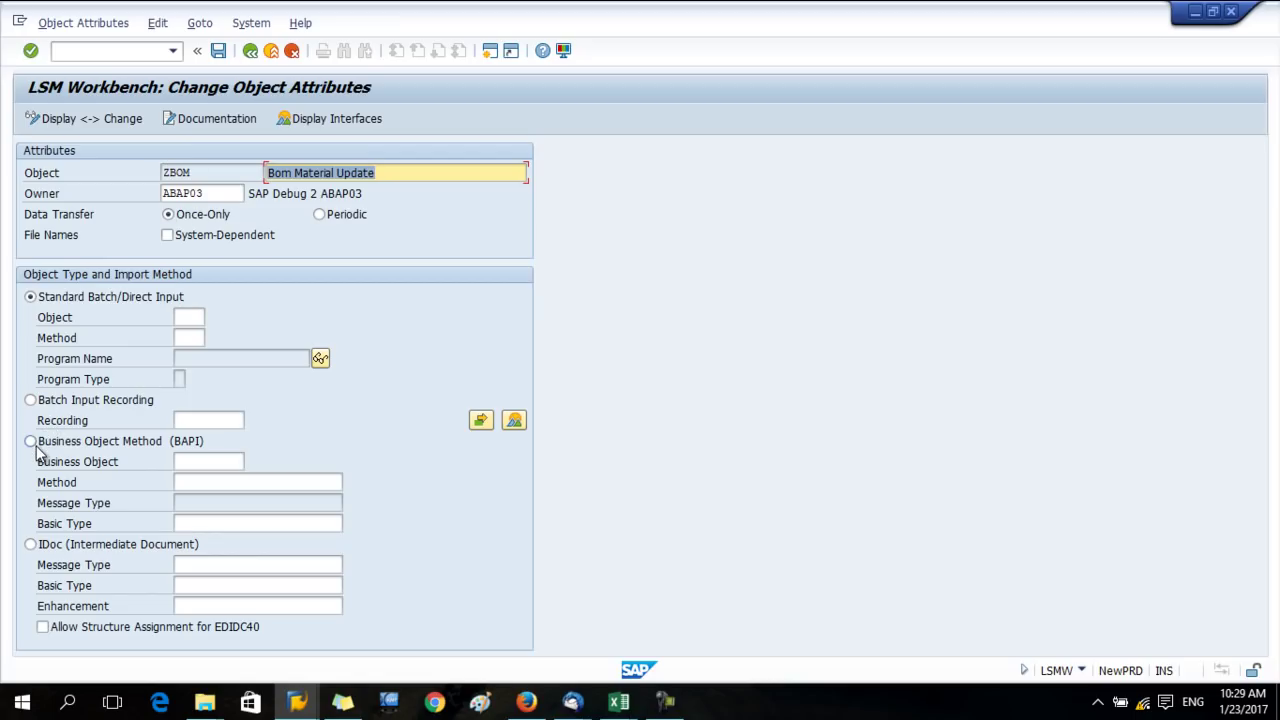
click(32, 399)
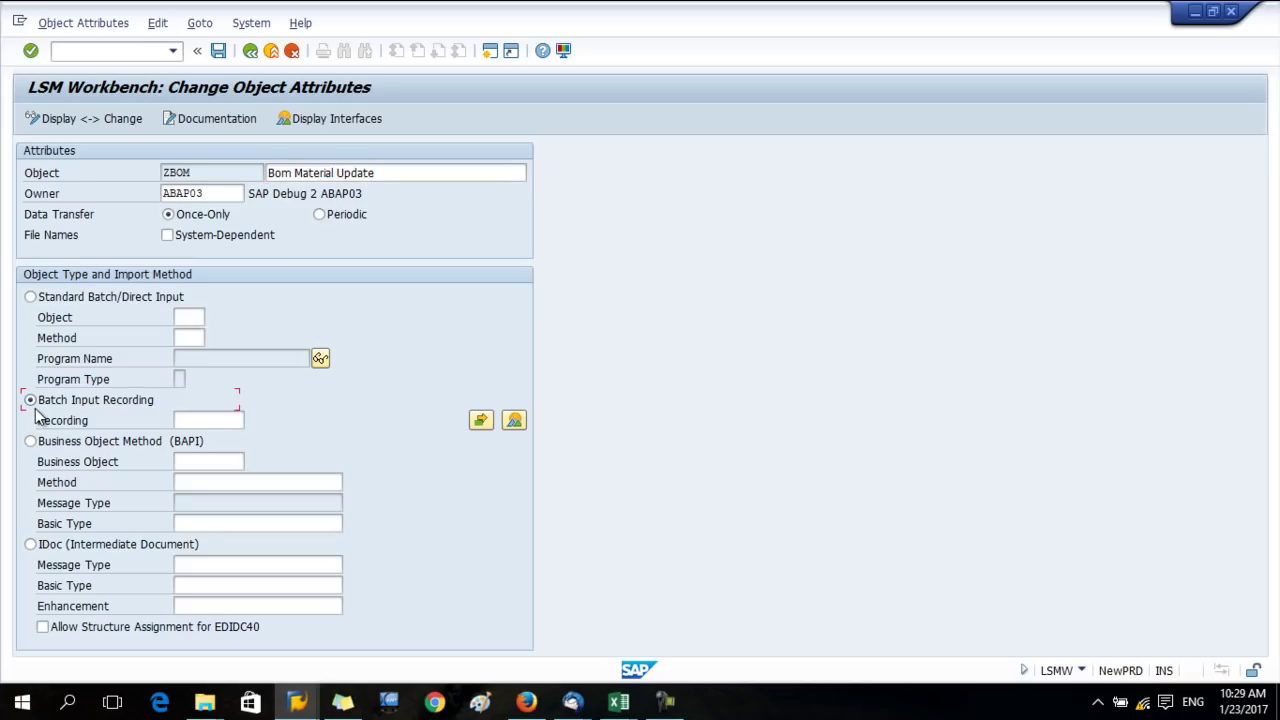
Go to the Recordings Overview of project ZBOM
click(155, 23)
click(184, 24)
click(188, 24)
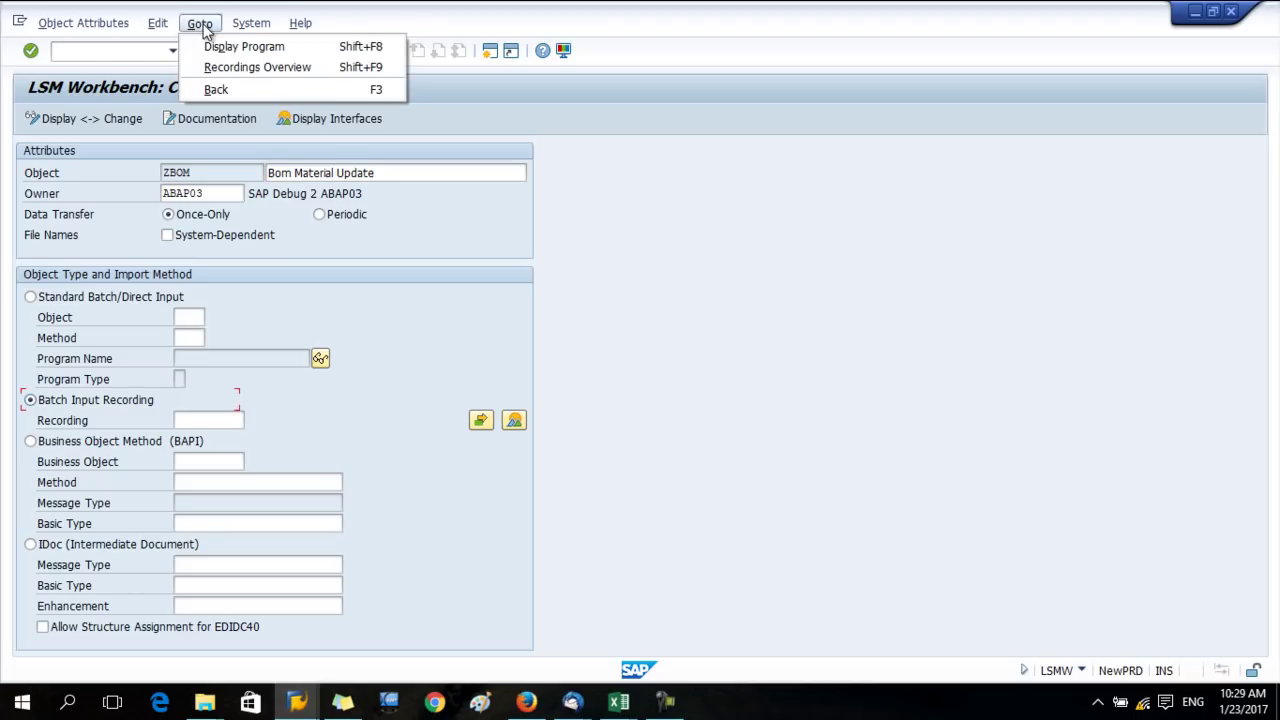
click(208, 66)
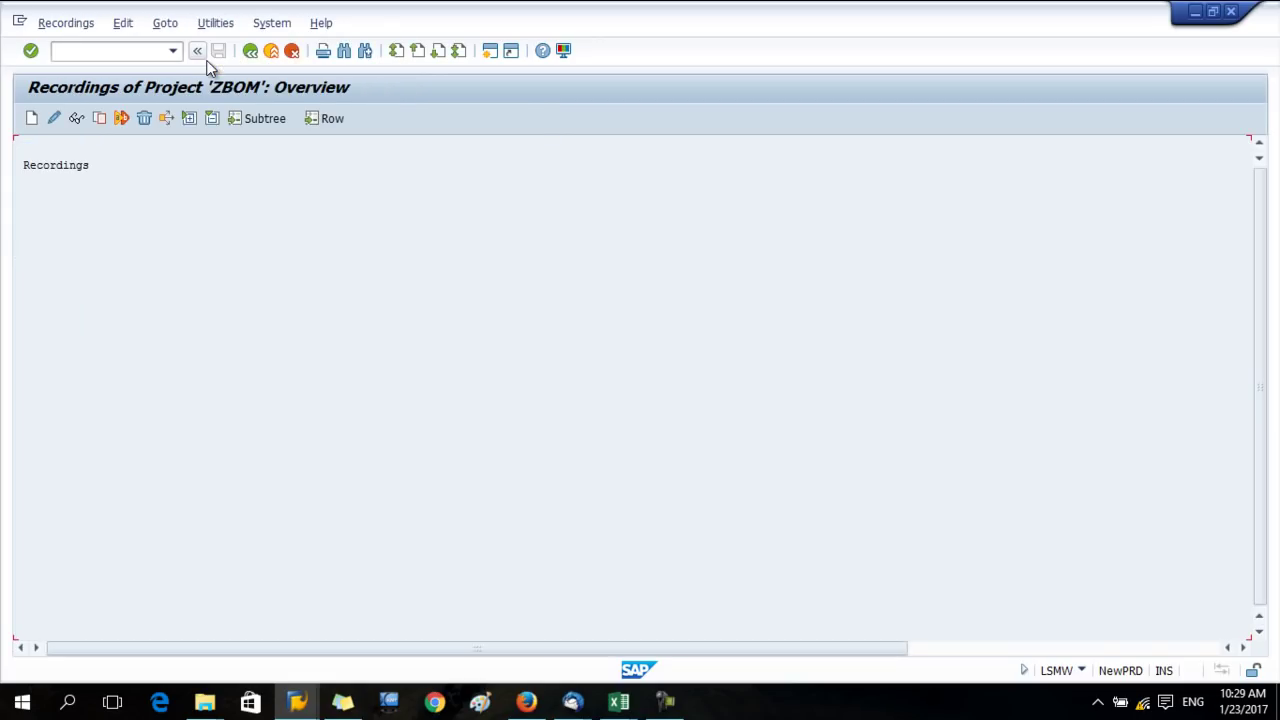
Create recording Zbom described as 'Bom Change' for transaction cs02
click(28, 121)
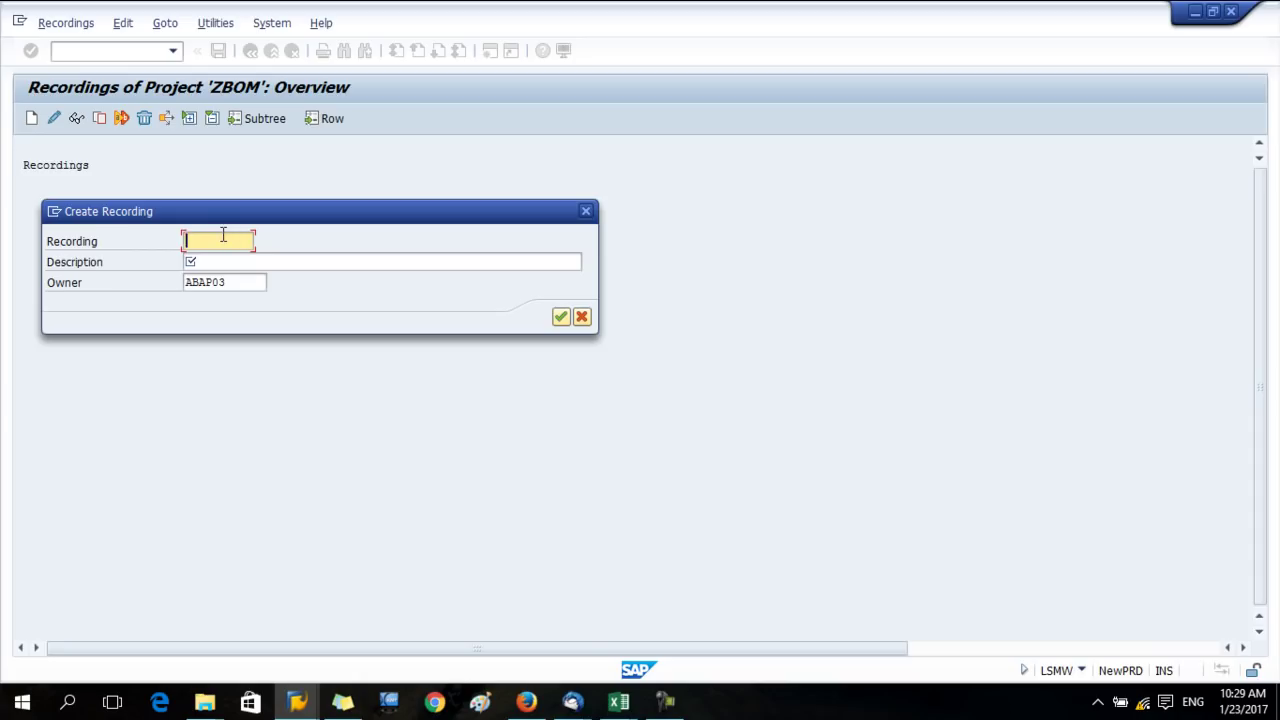
text(Zbom)
click(216, 262)
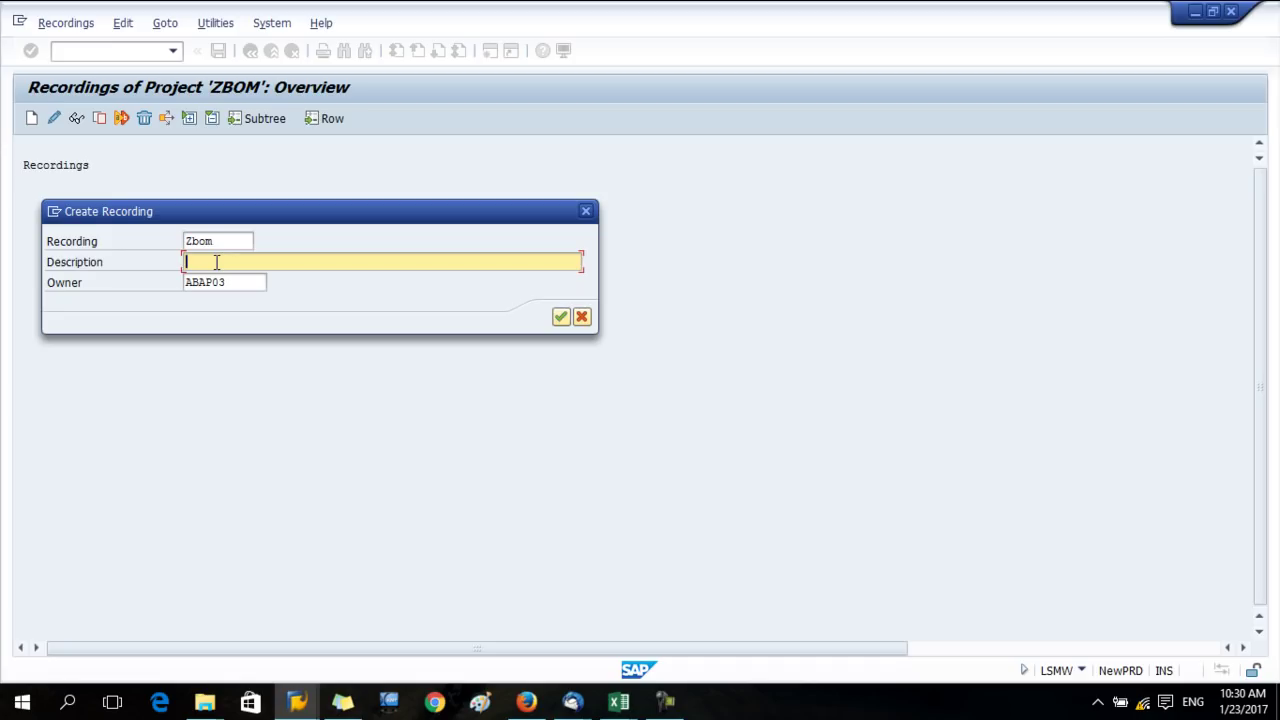
text(Bom Change)
click(561, 316)
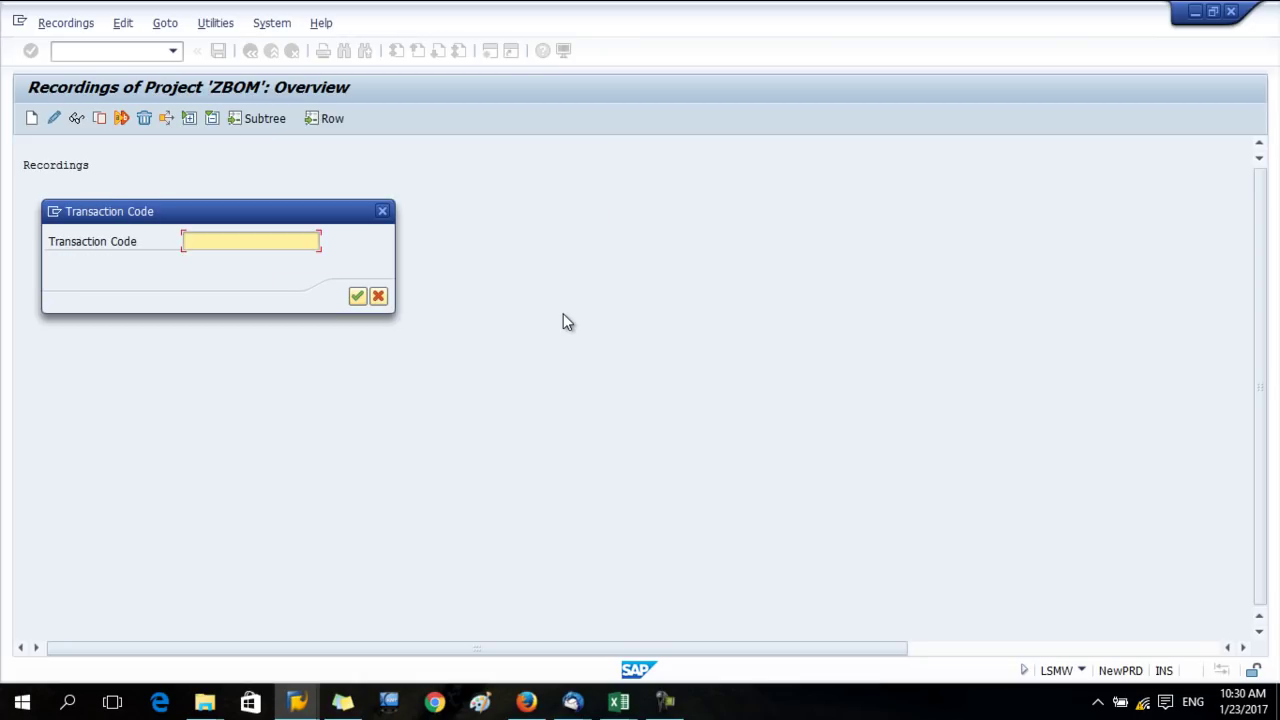
text(cs02)
Record CS02 replacing item 0010's component of material 20000393 with 10001336, then save
key(Return)
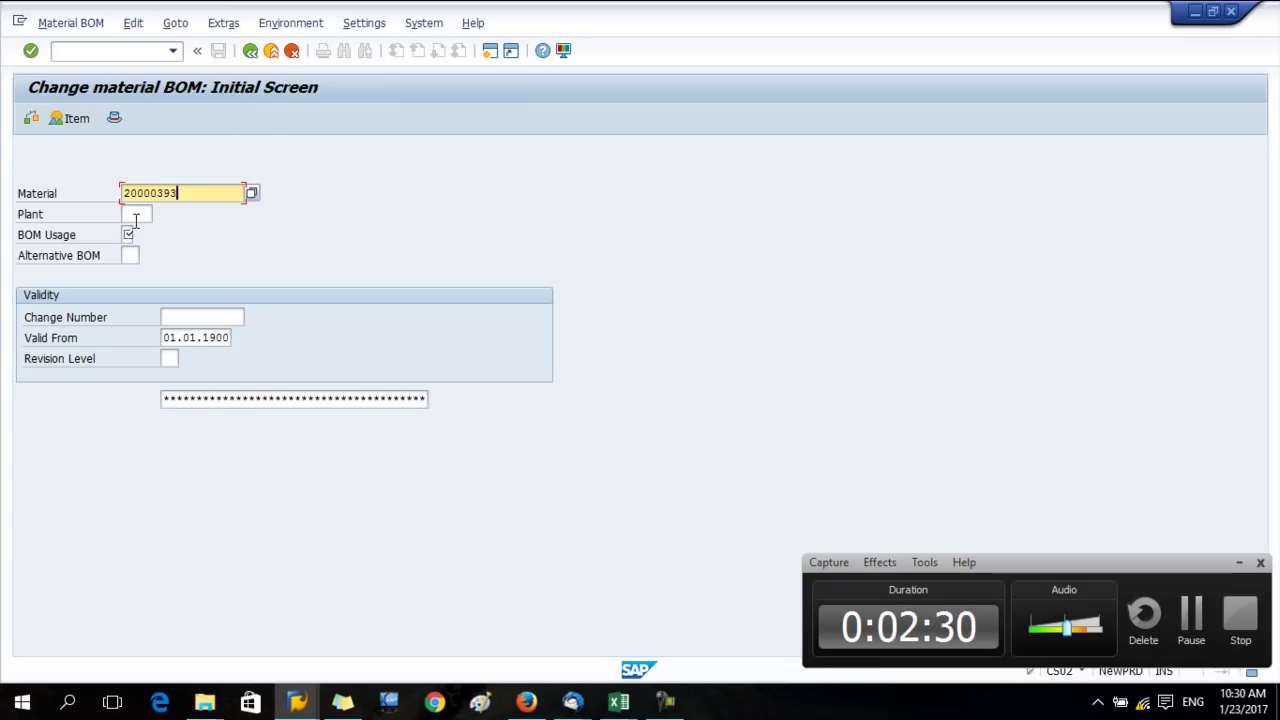
click(136, 215)
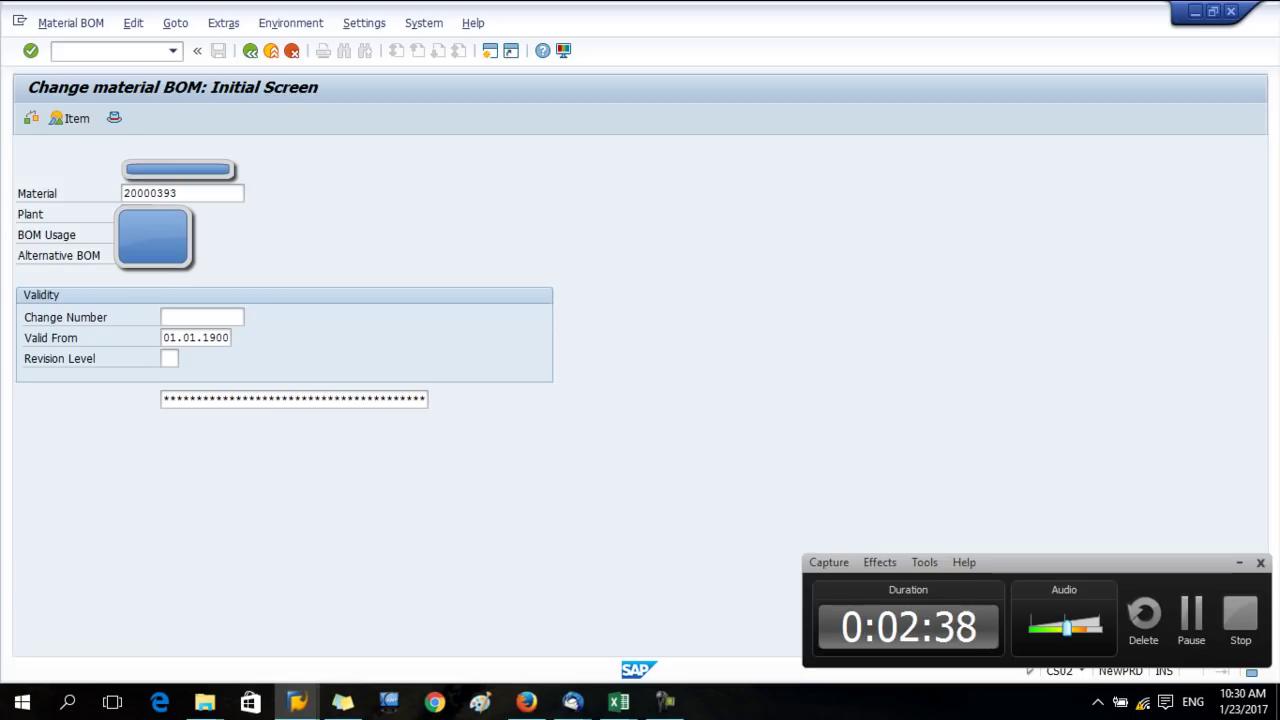
key(Return)
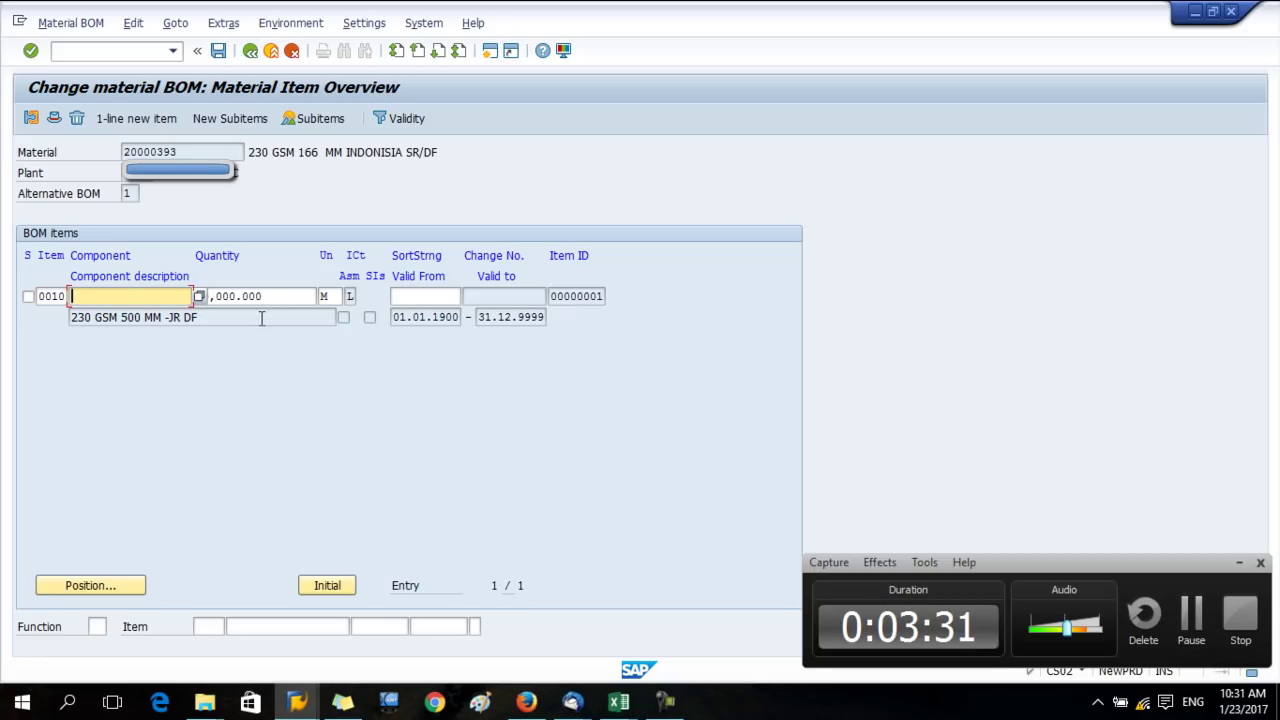
text(10001336)
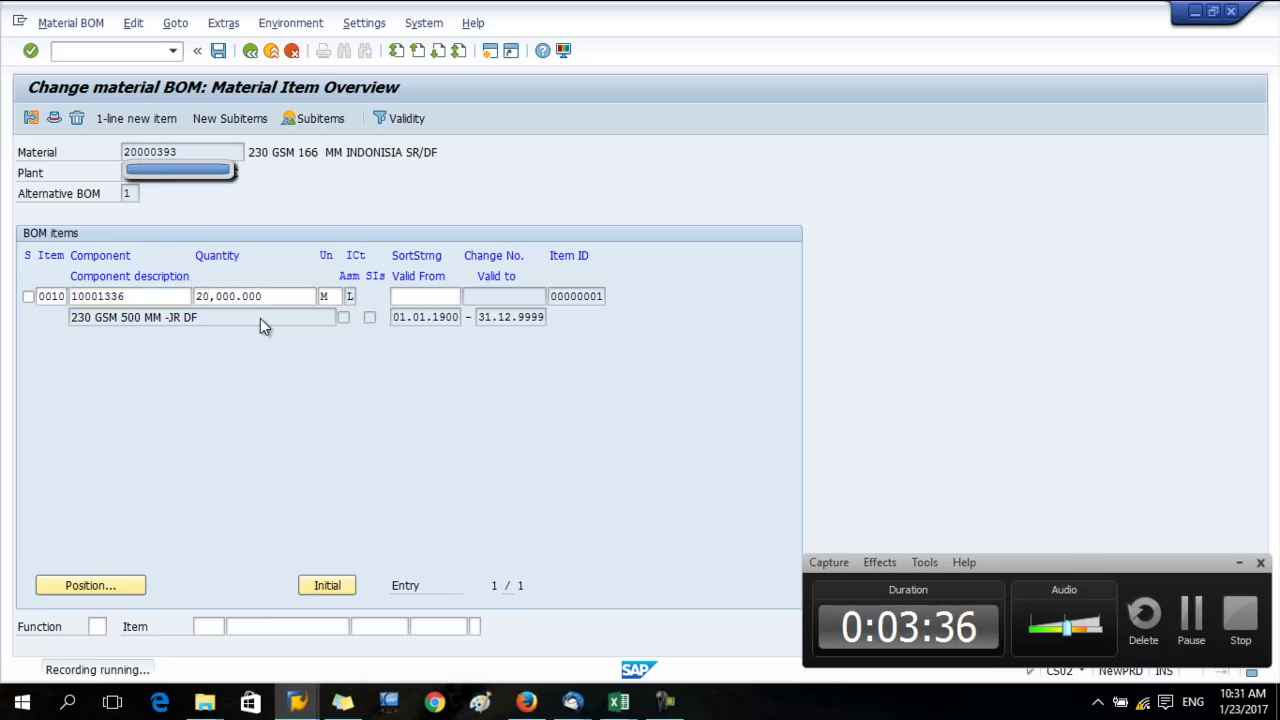
double_click(260, 318)
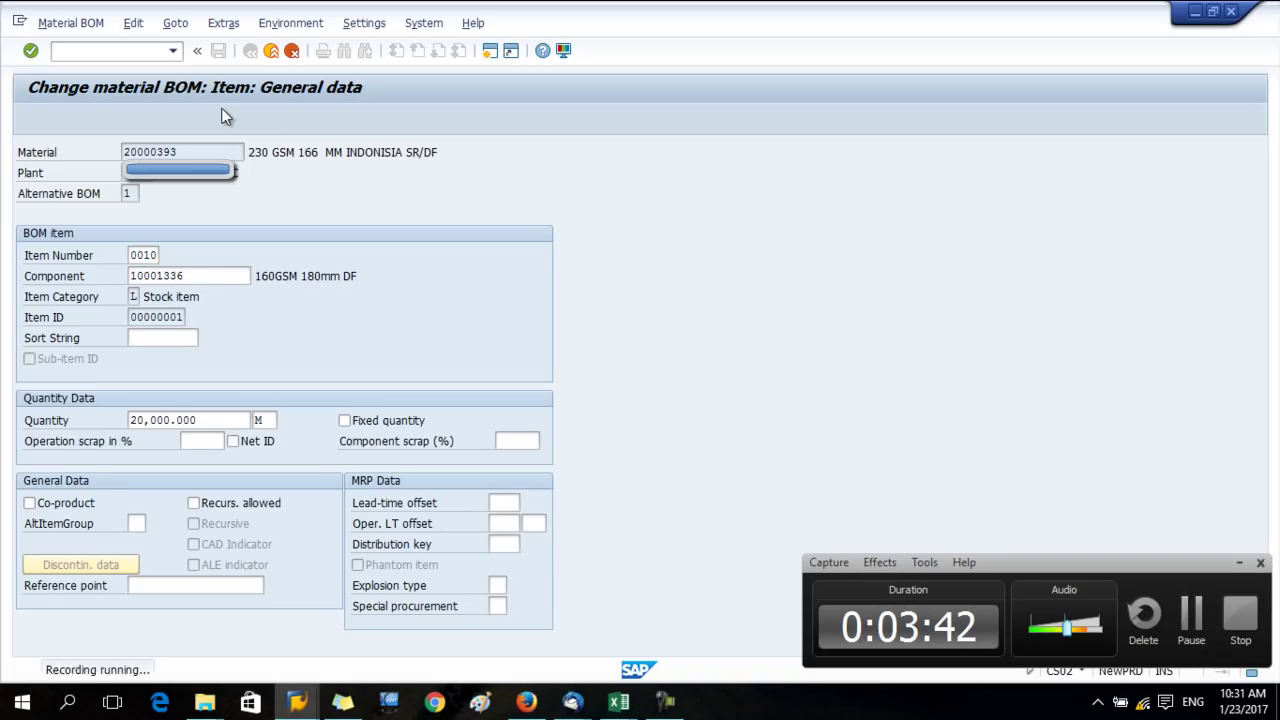
key(Return)
key(Return)
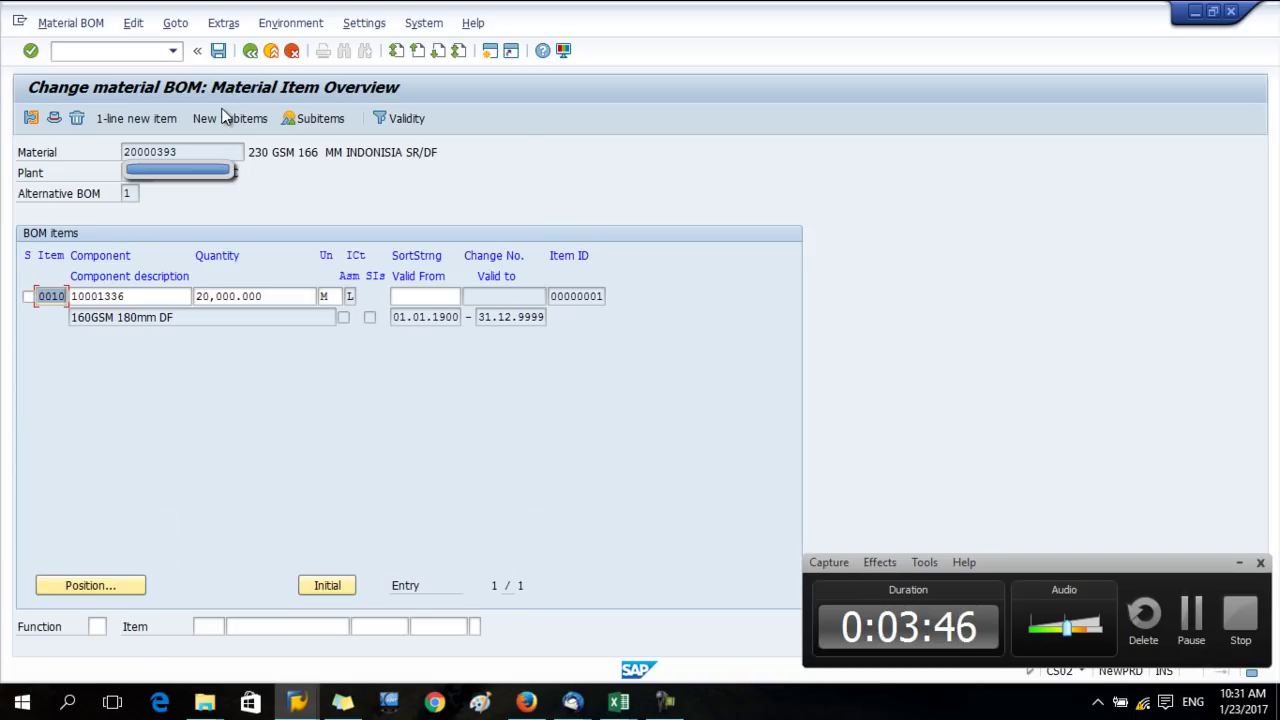
click(219, 51)
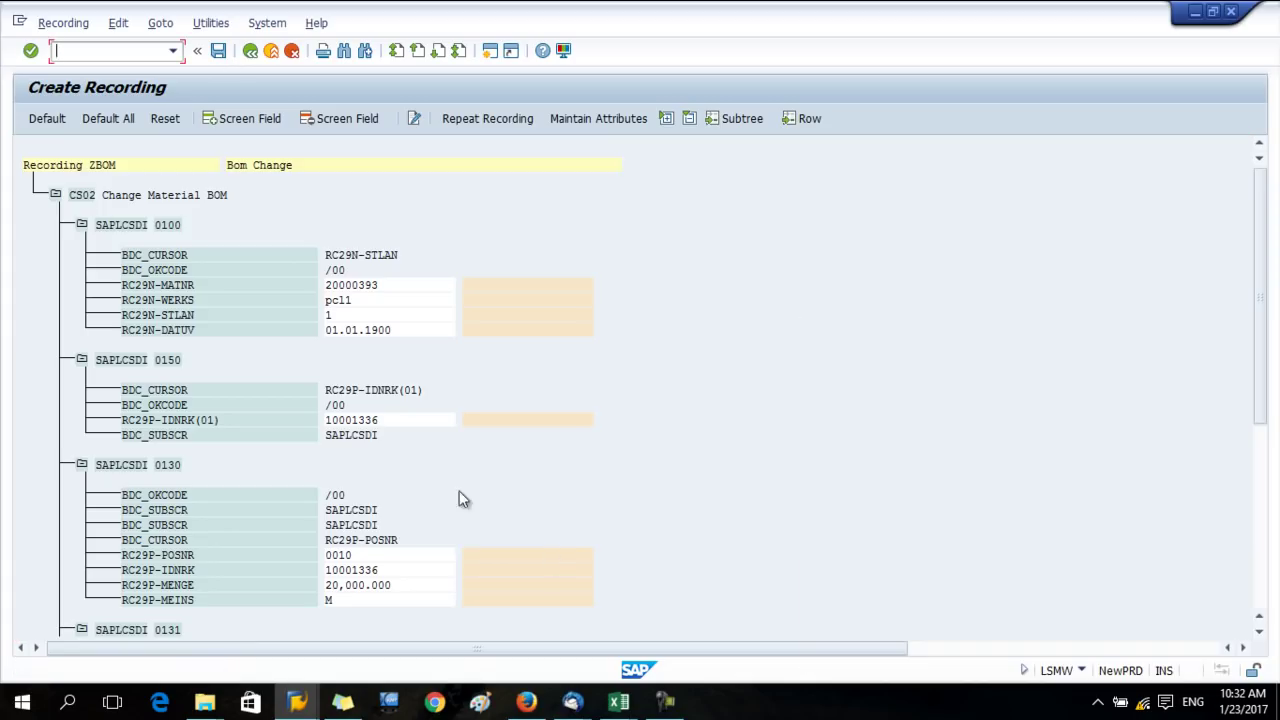
Assign default field names, then copy the field names and descriptions from MATNR to SANKA
click(103, 117)
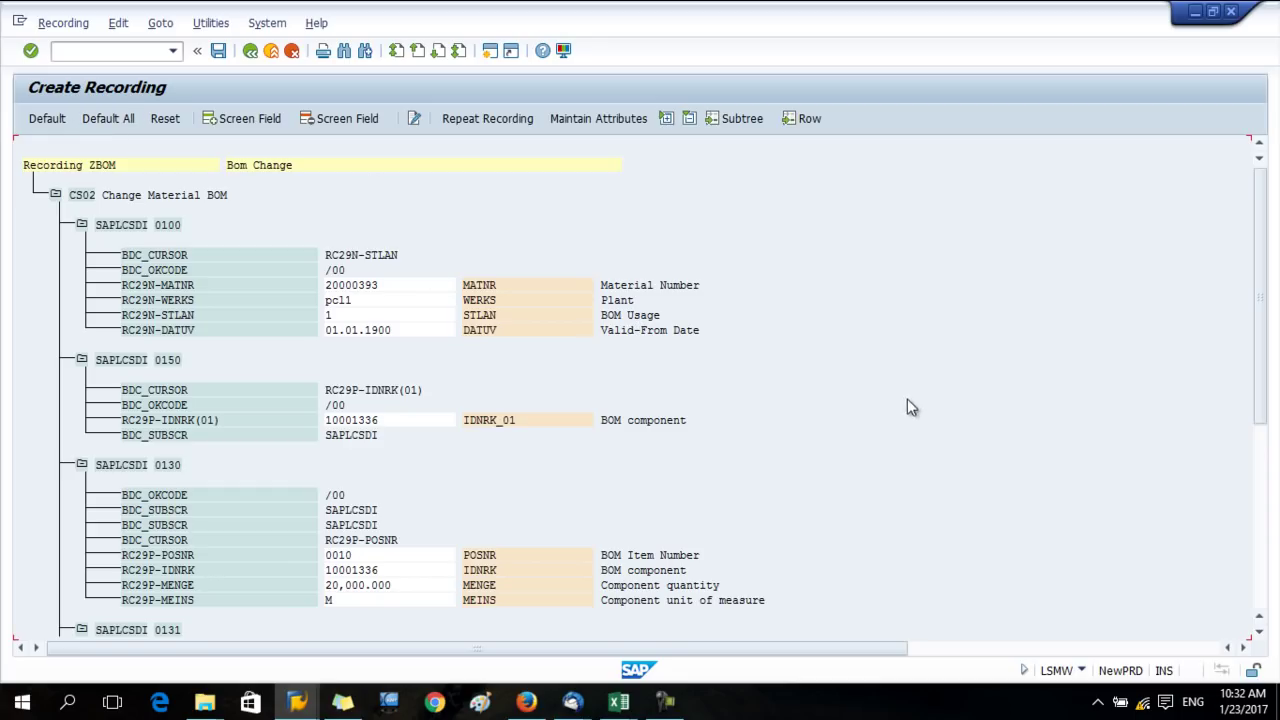
drag(1260, 277, 1258, 488)
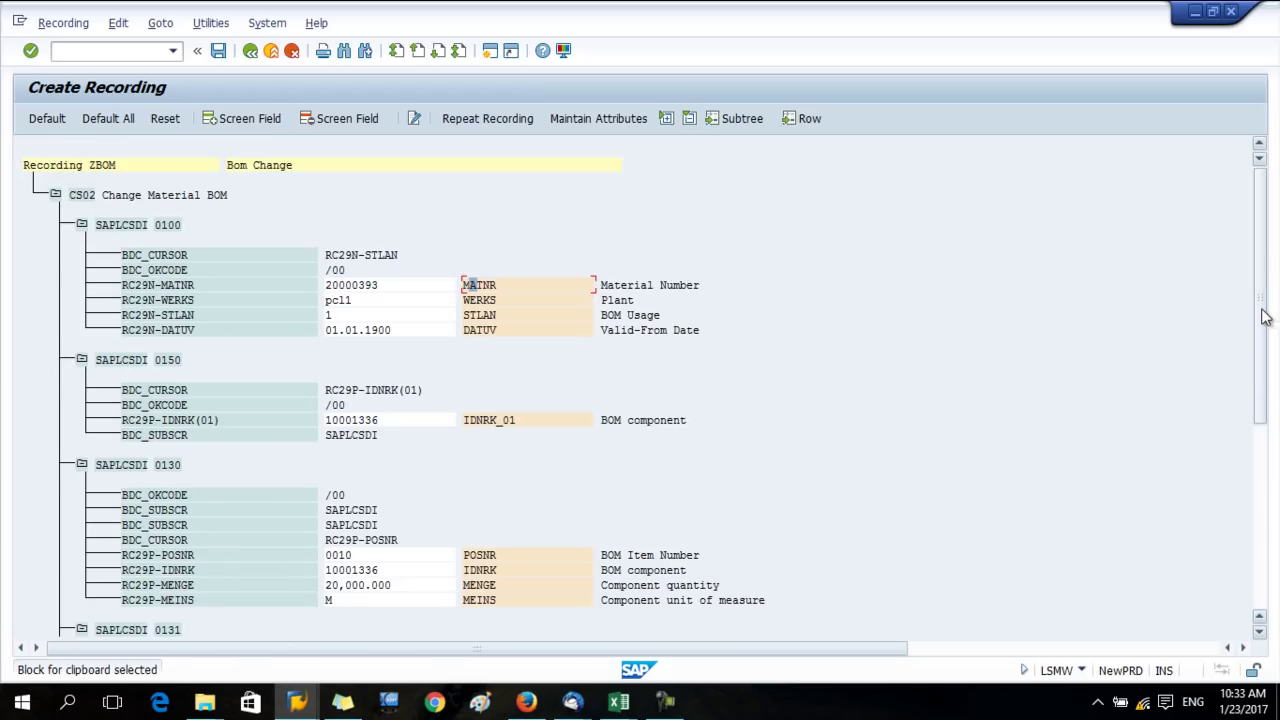
drag(1262, 318, 1258, 368)
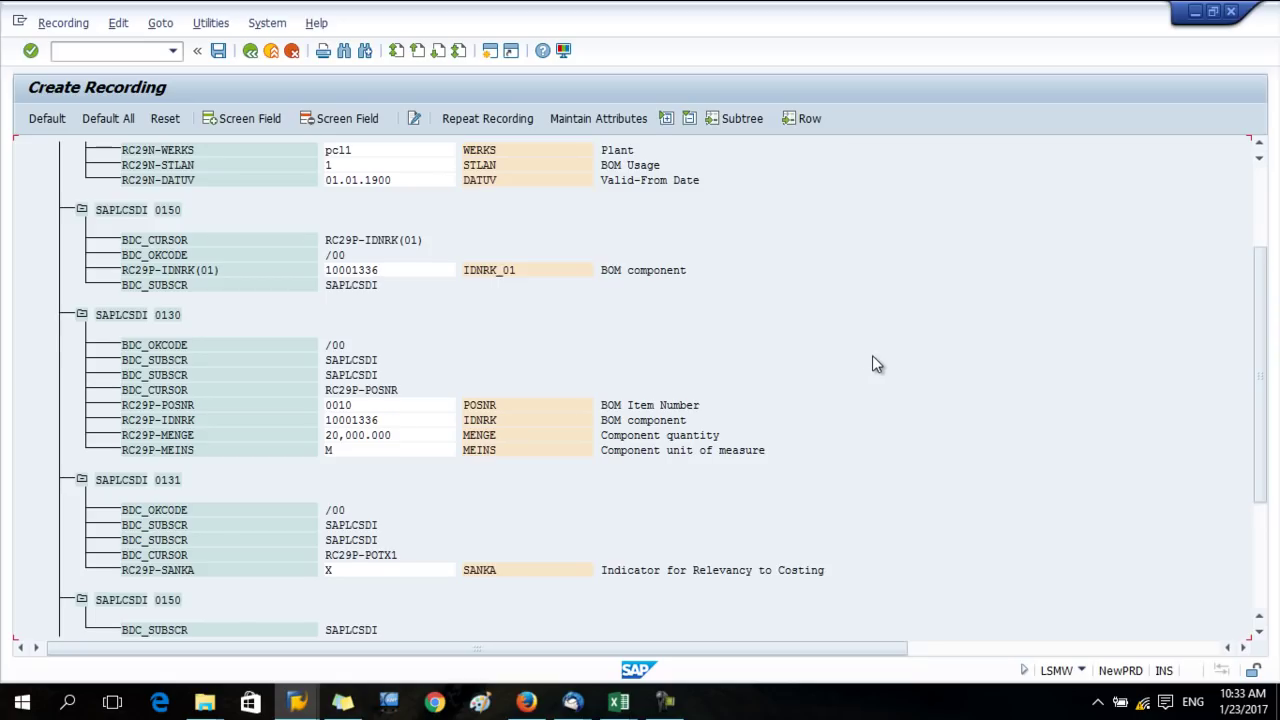
scroll(875, 364, up, 1)
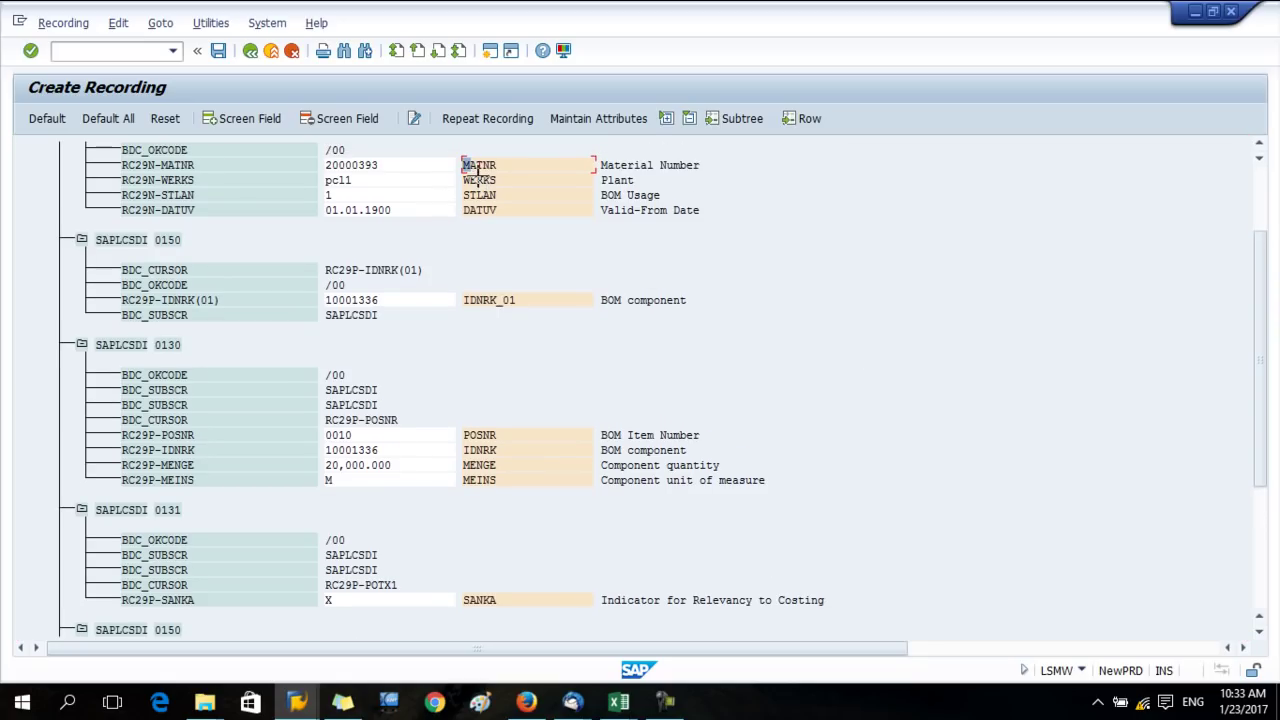
drag(463, 163, 882, 645)
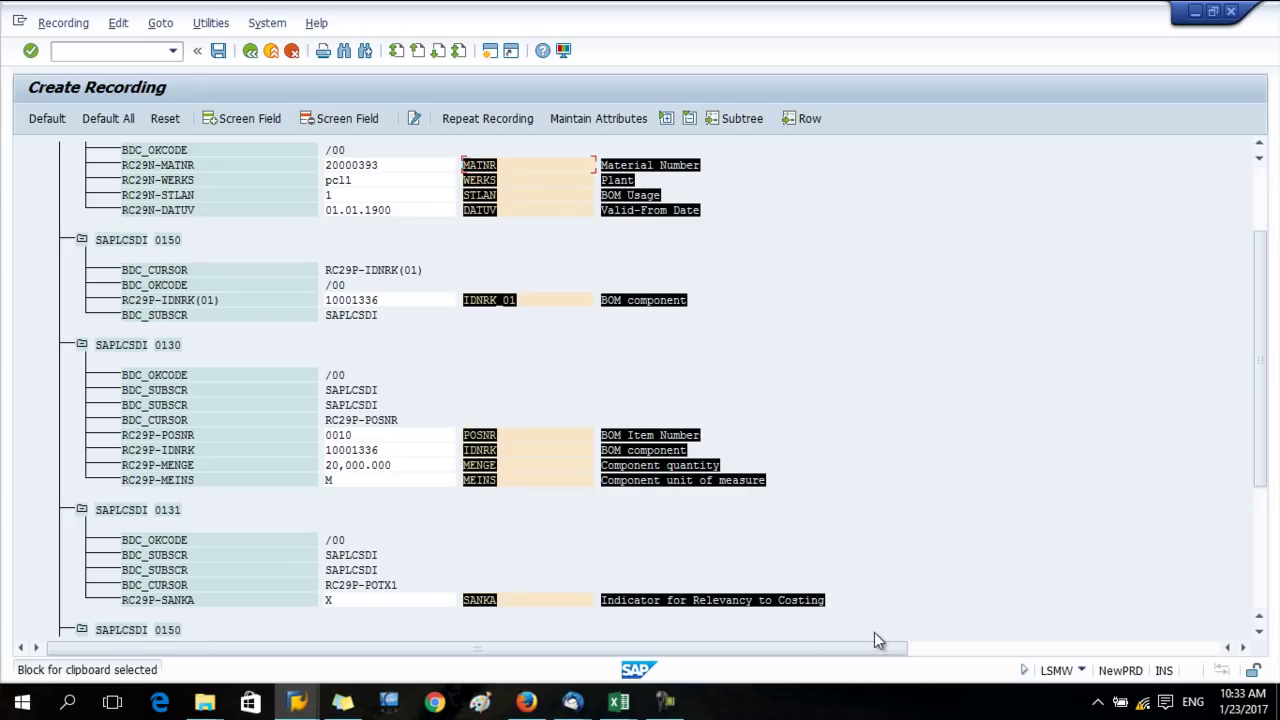
key(ctrl+c)
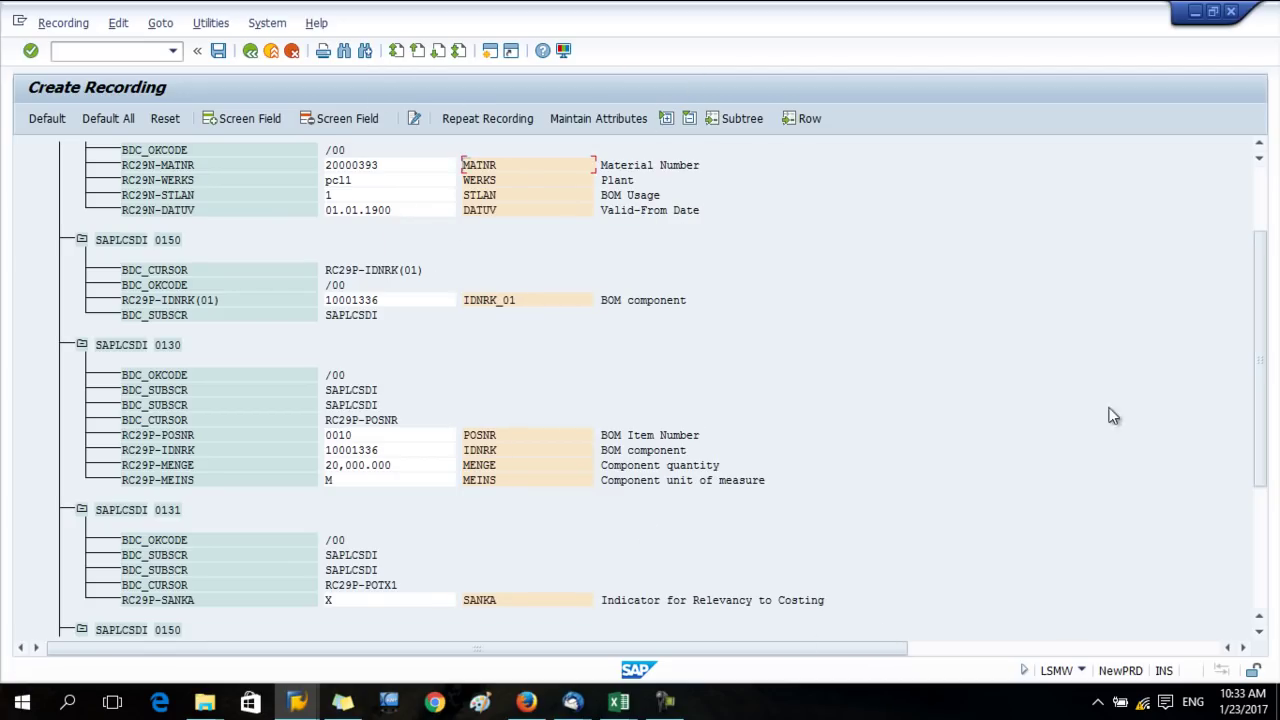
Paste the copied SAP field list into Excel starting at cell A2
key(alt+Tab)
click(57, 221)
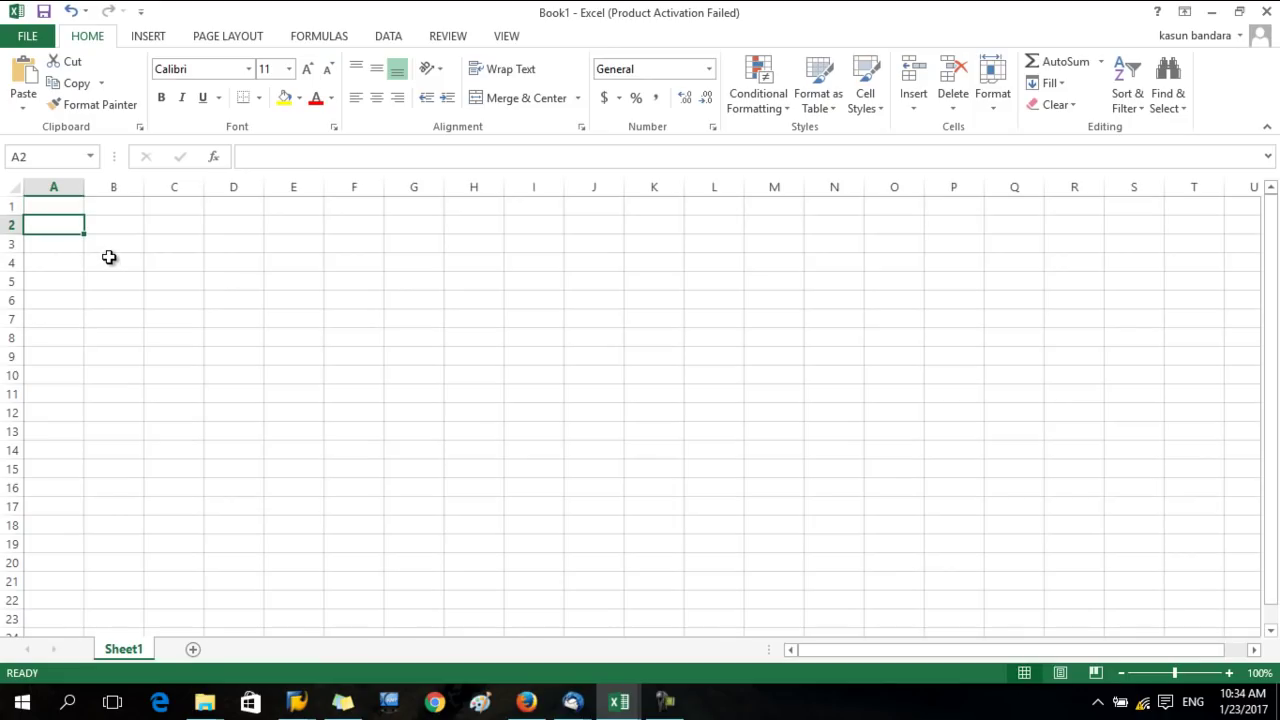
key(ctrl+v)
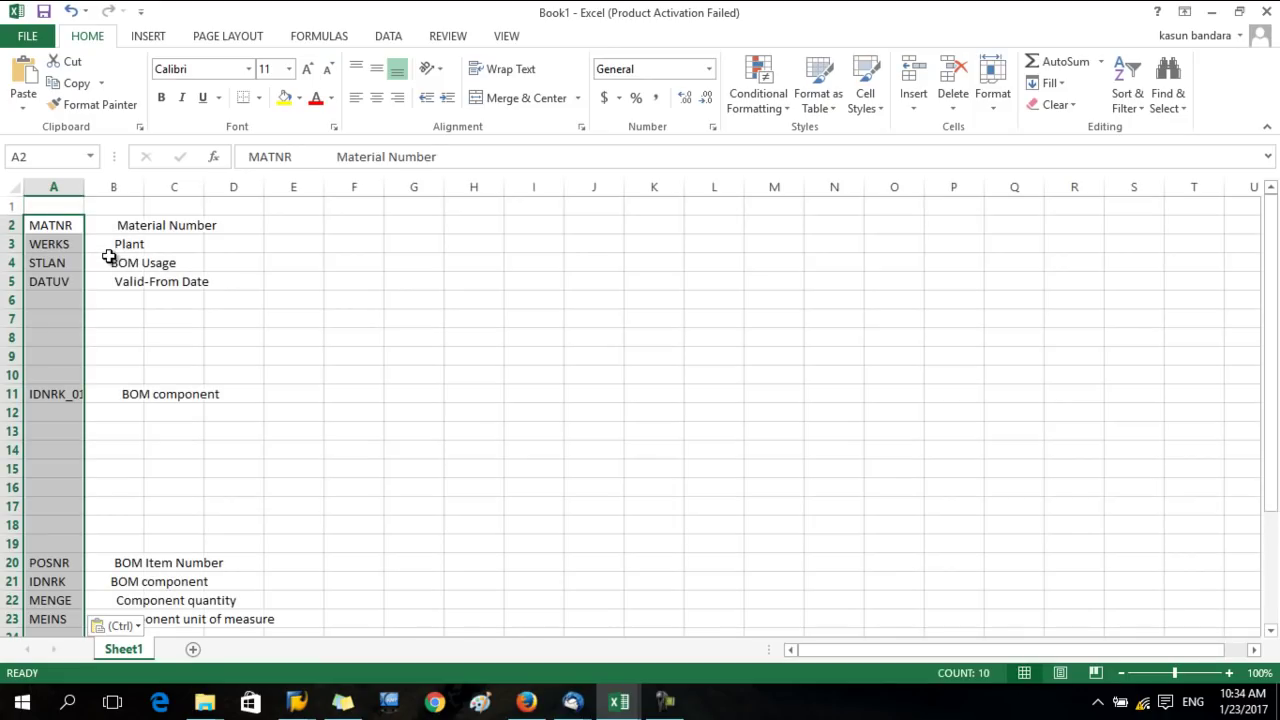
click(62, 227)
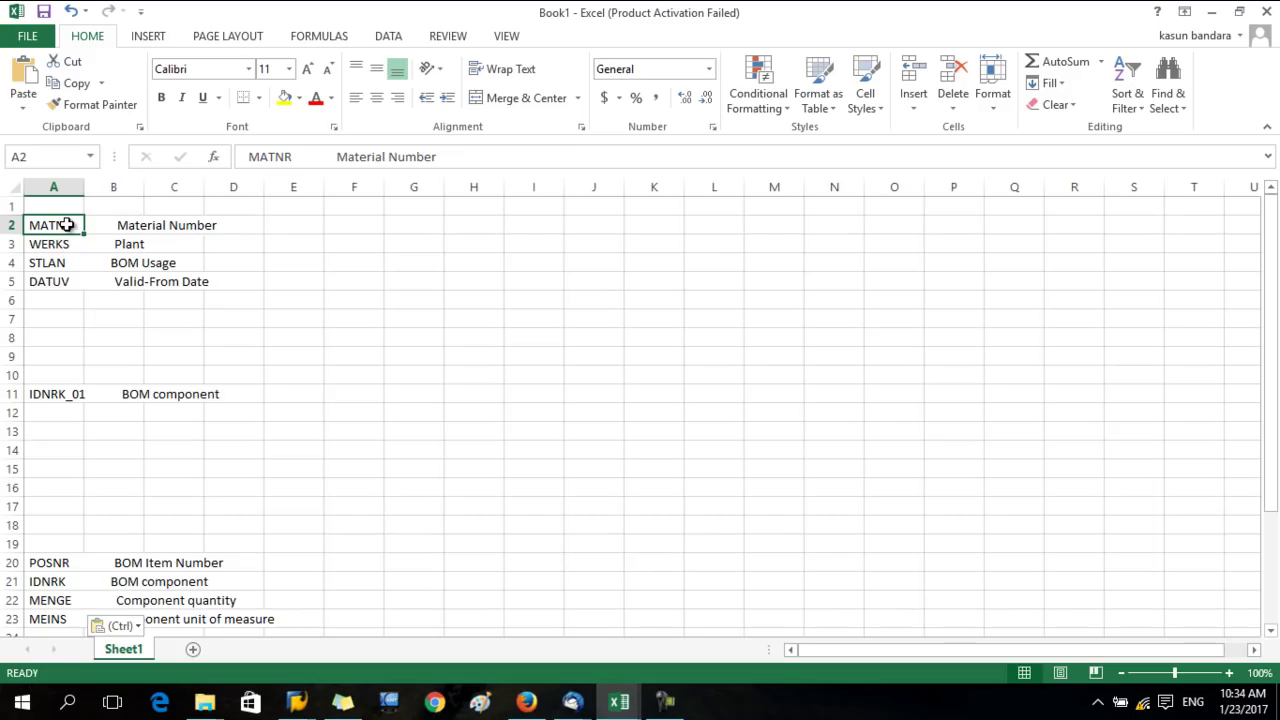
Split column A at a fixed width into field codes and descriptions
click(57, 188)
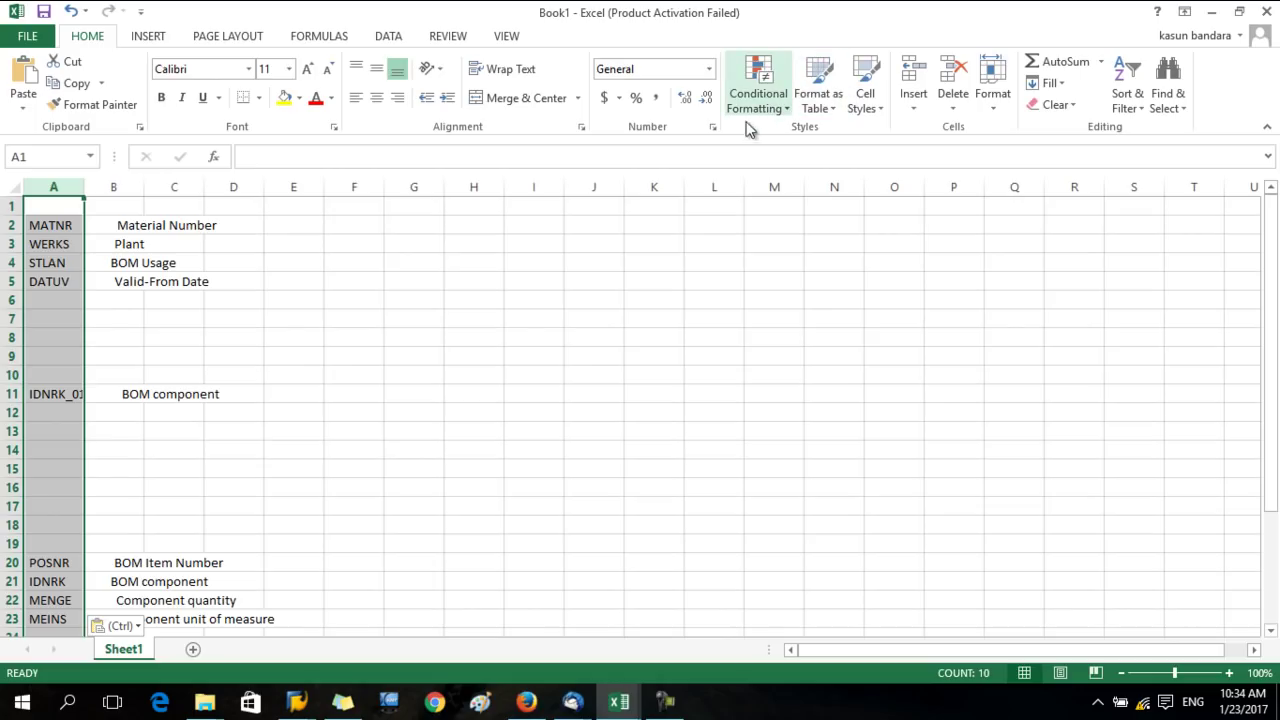
click(390, 38)
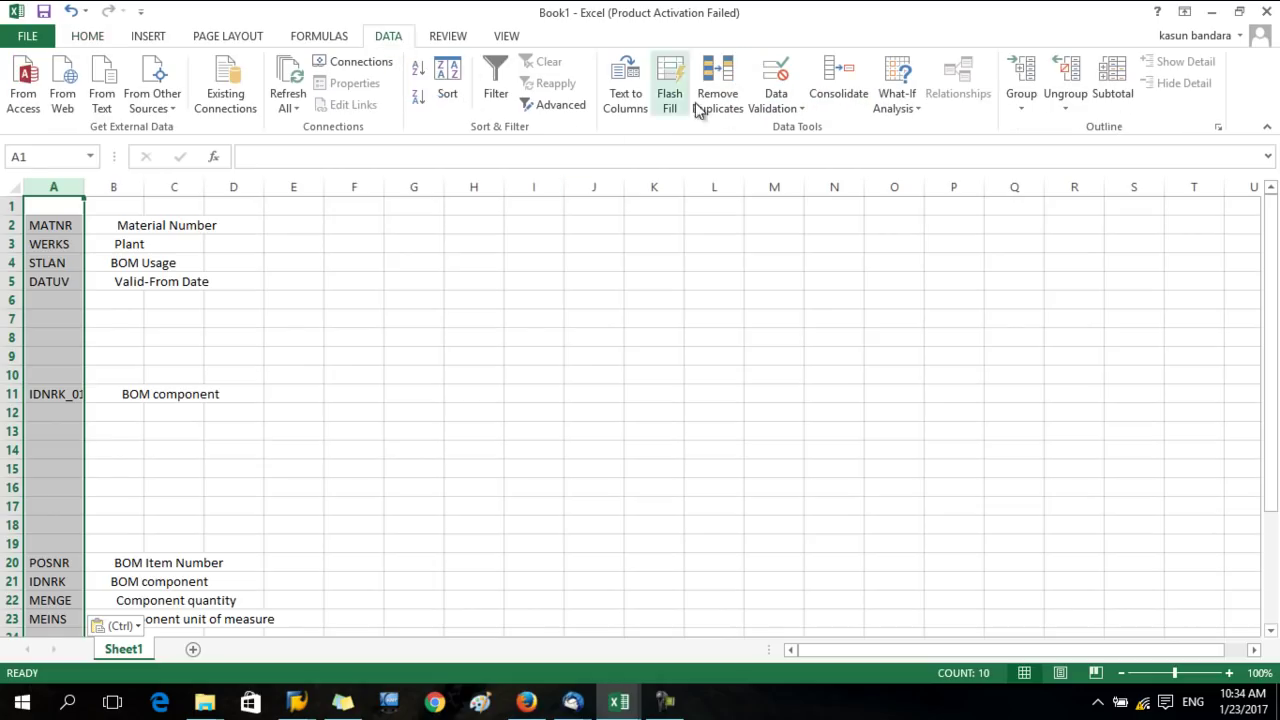
click(627, 95)
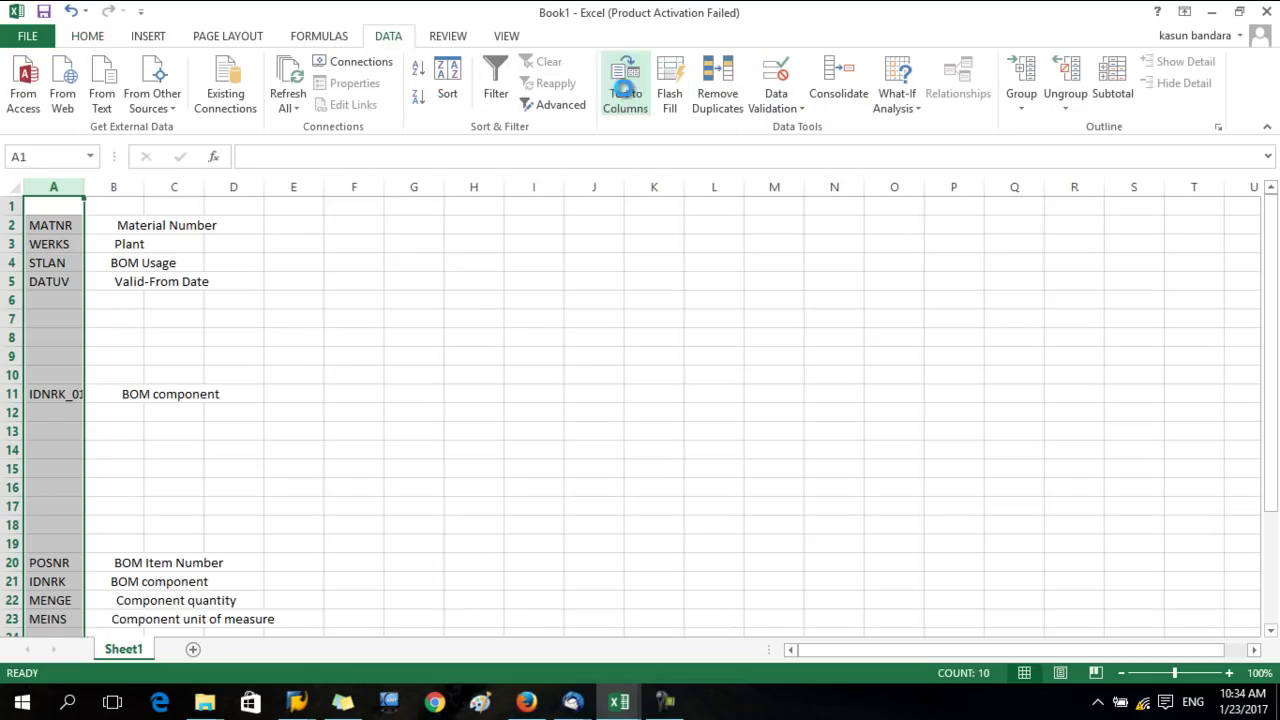
click(289, 180)
click(592, 413)
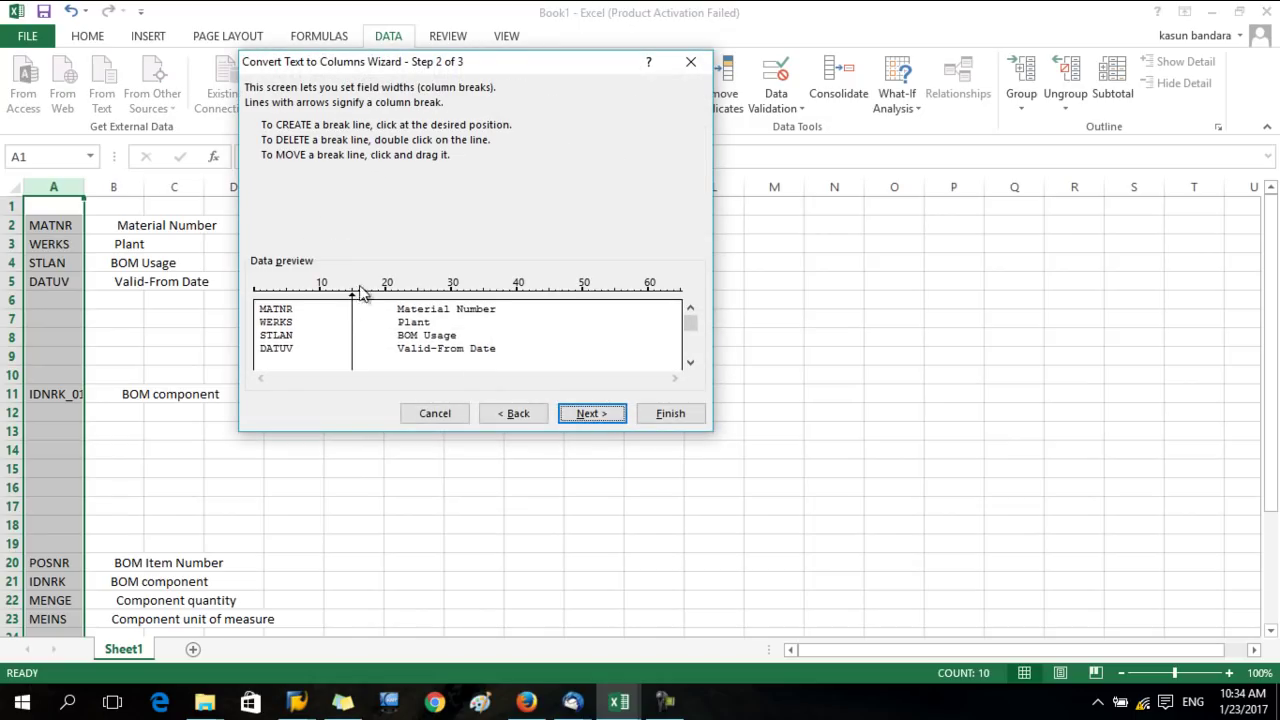
drag(352, 306, 301, 303)
drag(301, 308, 313, 317)
click(591, 416)
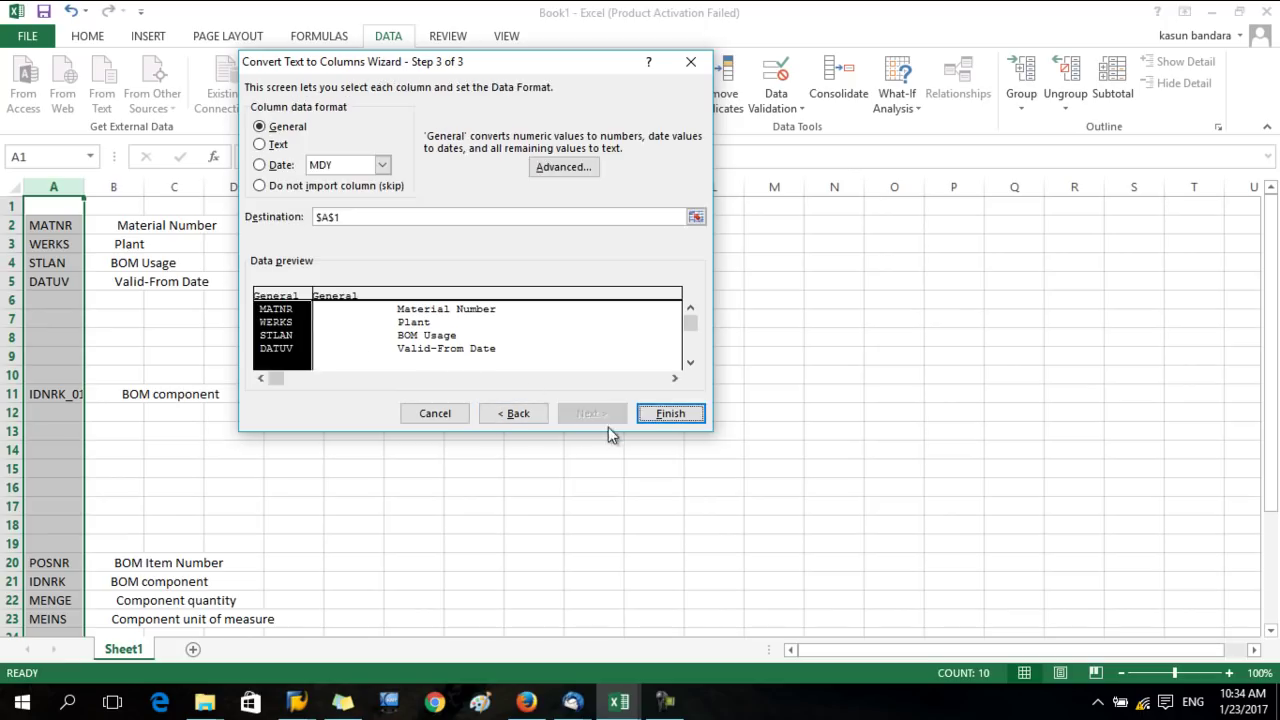
click(669, 415)
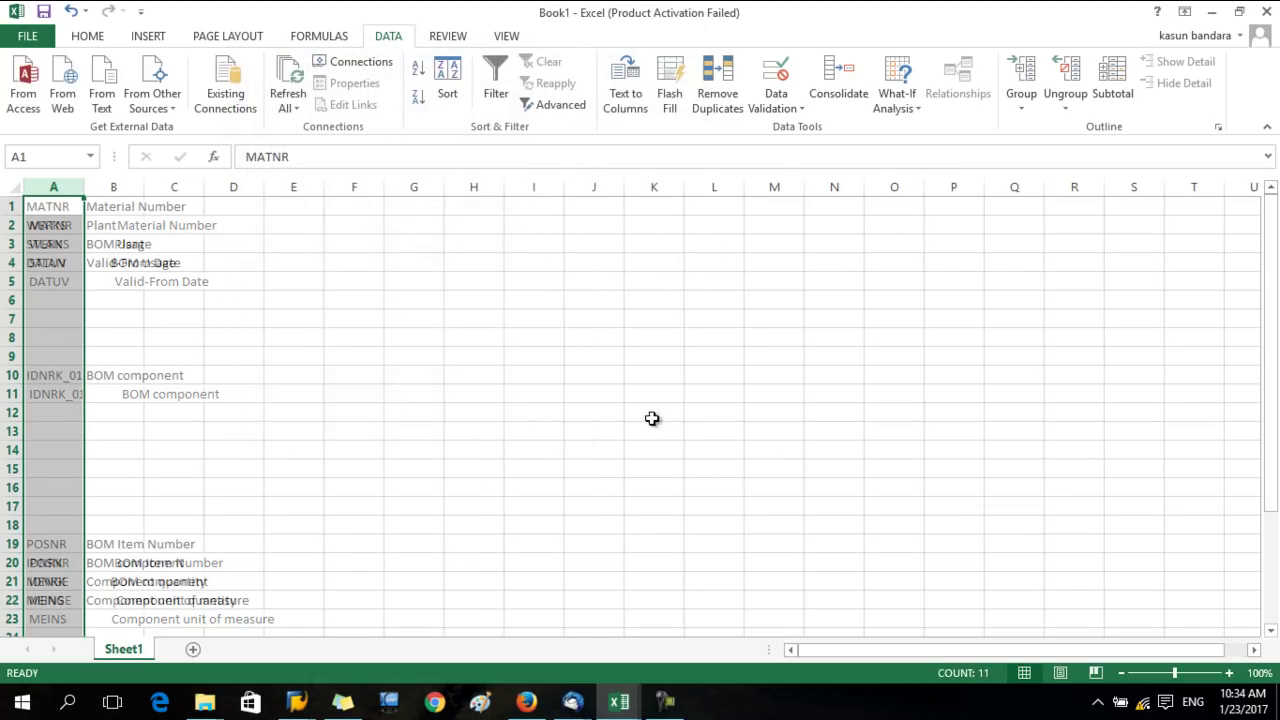
Autofit column A and turn on filtering for it
double_click(86, 187)
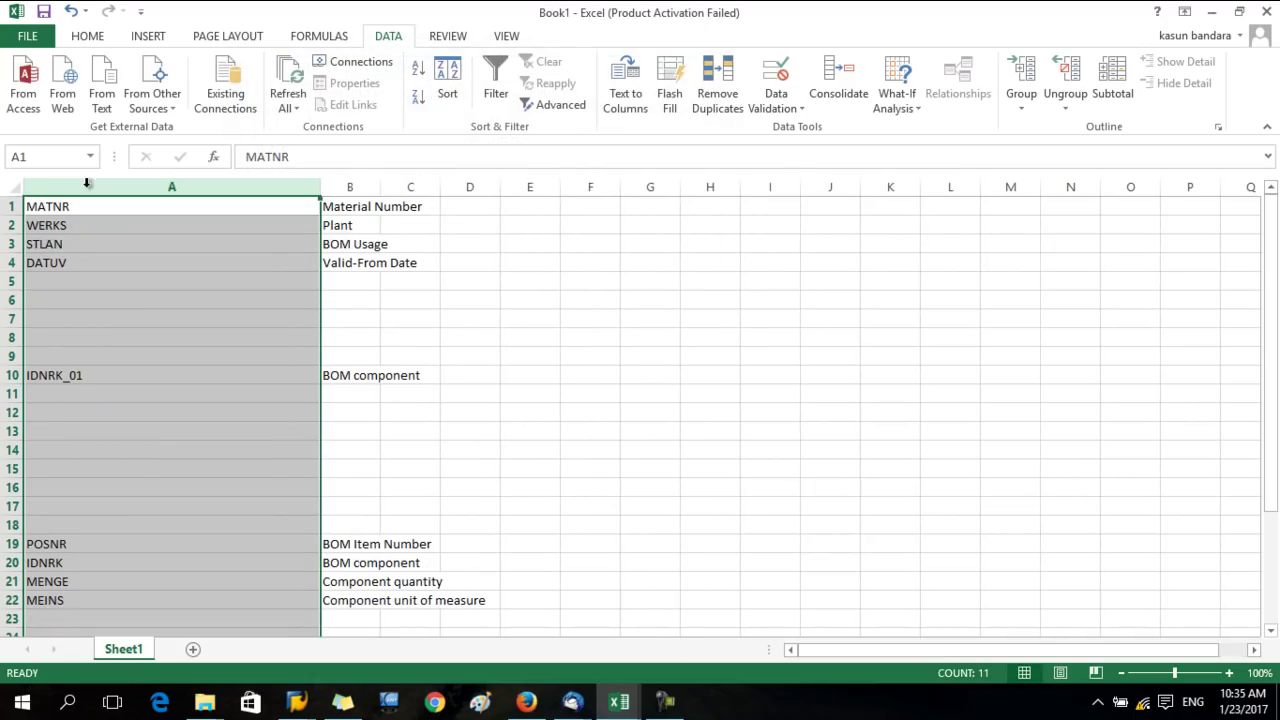
click(138, 244)
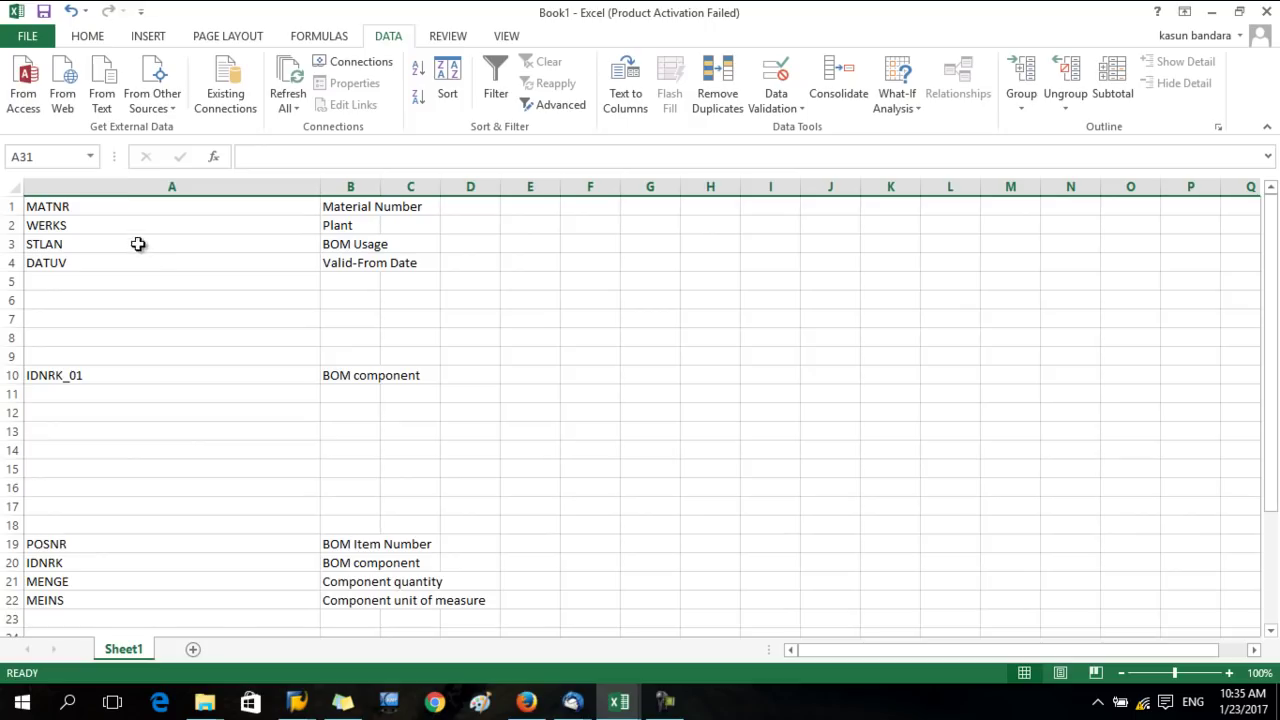
click(122, 188)
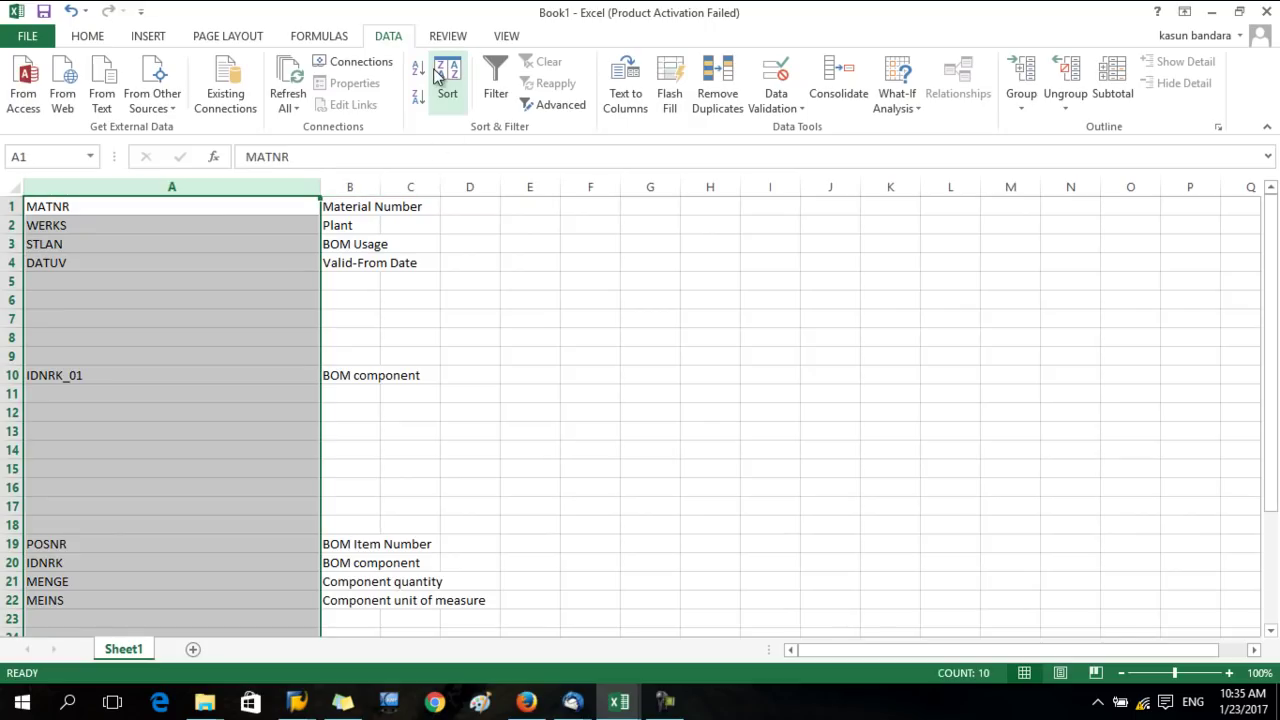
click(493, 82)
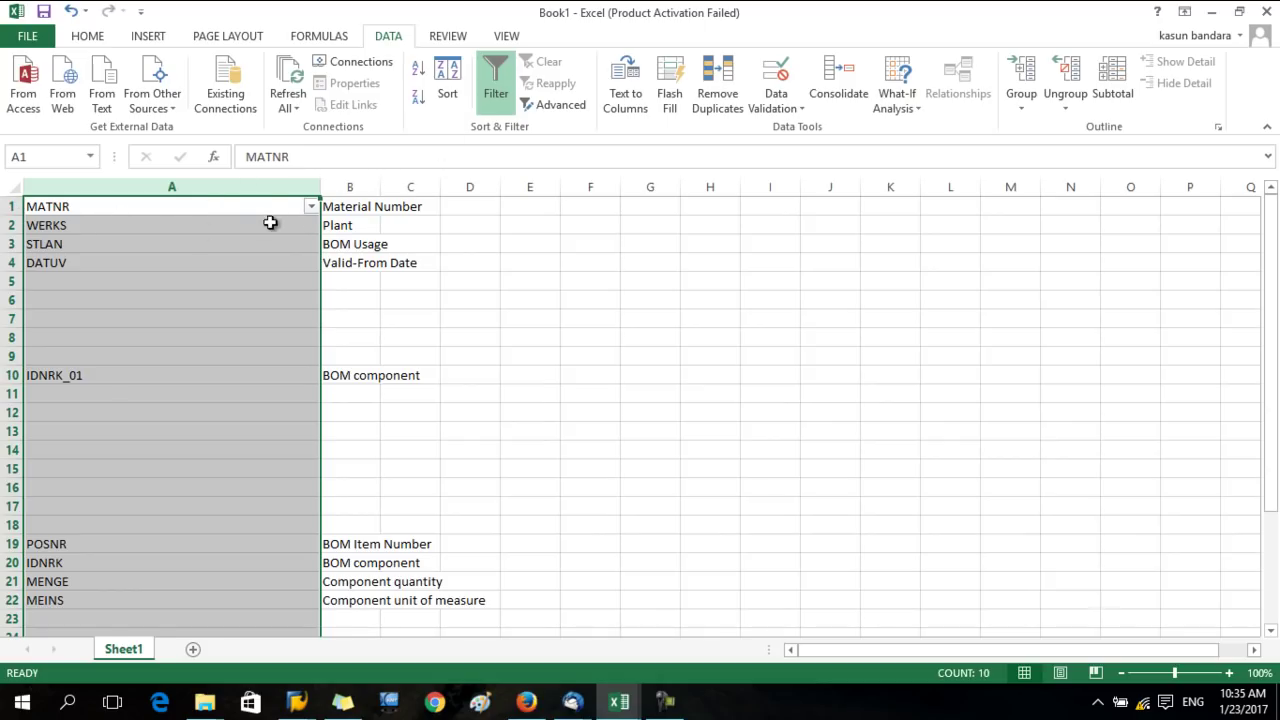
Filter column A to blanks only and delete those blank rows
click(302, 209)
click(311, 207)
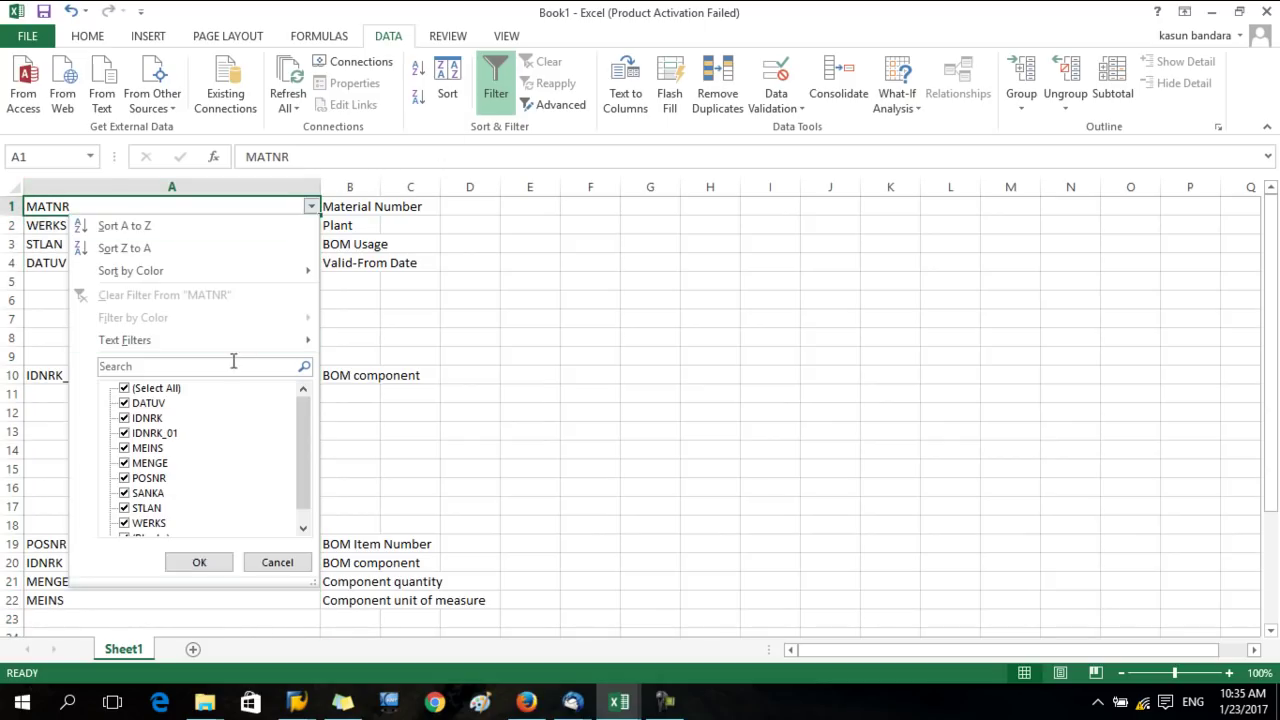
drag(300, 409, 301, 433)
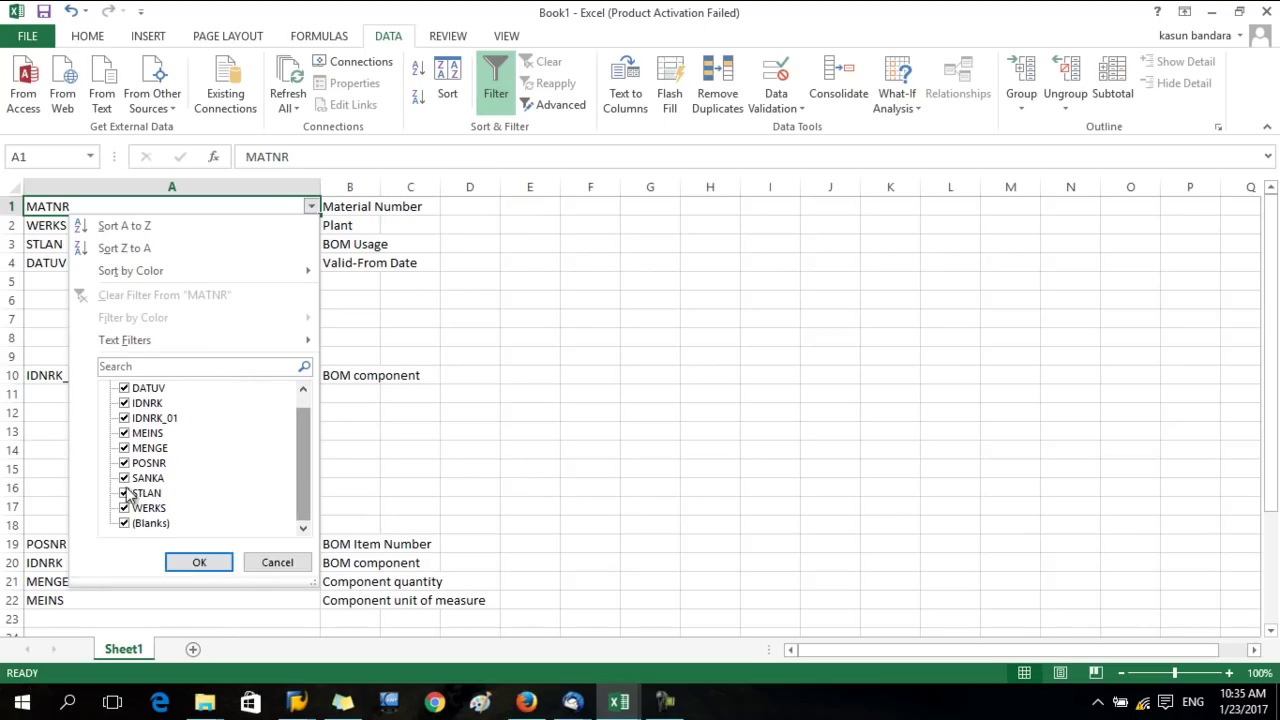
scroll(277, 443, up, 1)
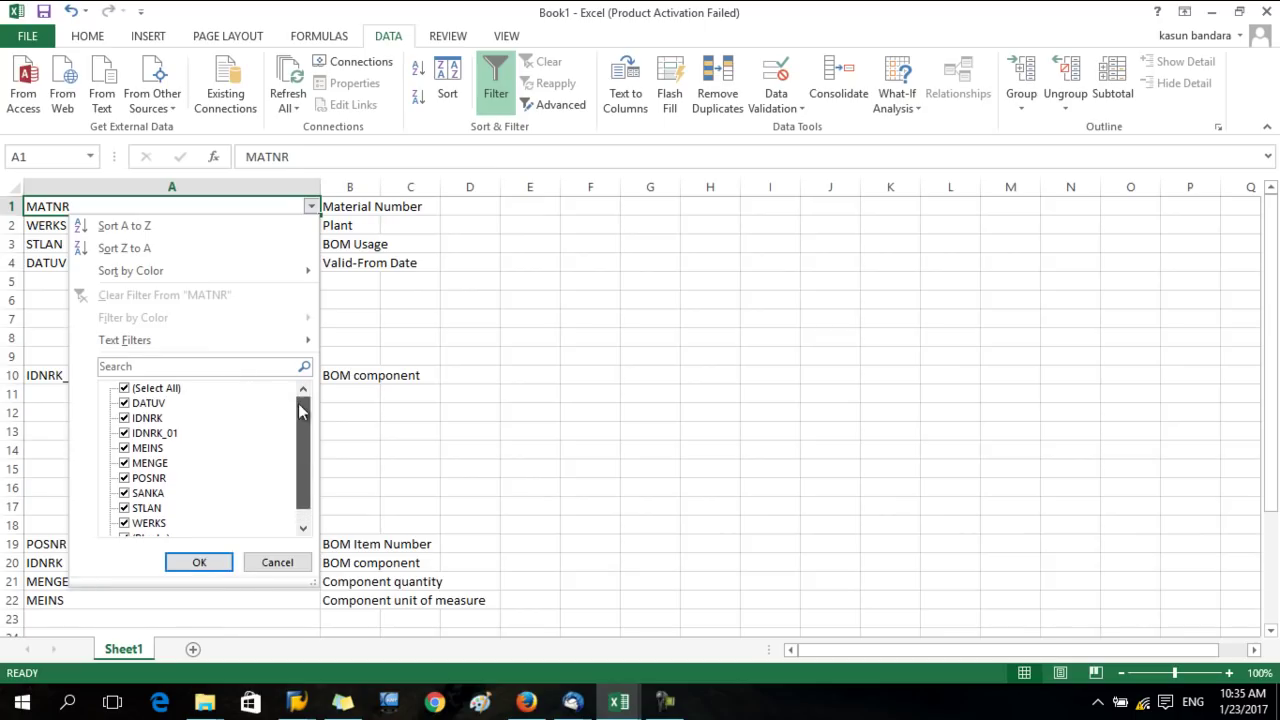
click(145, 390)
scroll(304, 426, down, 1)
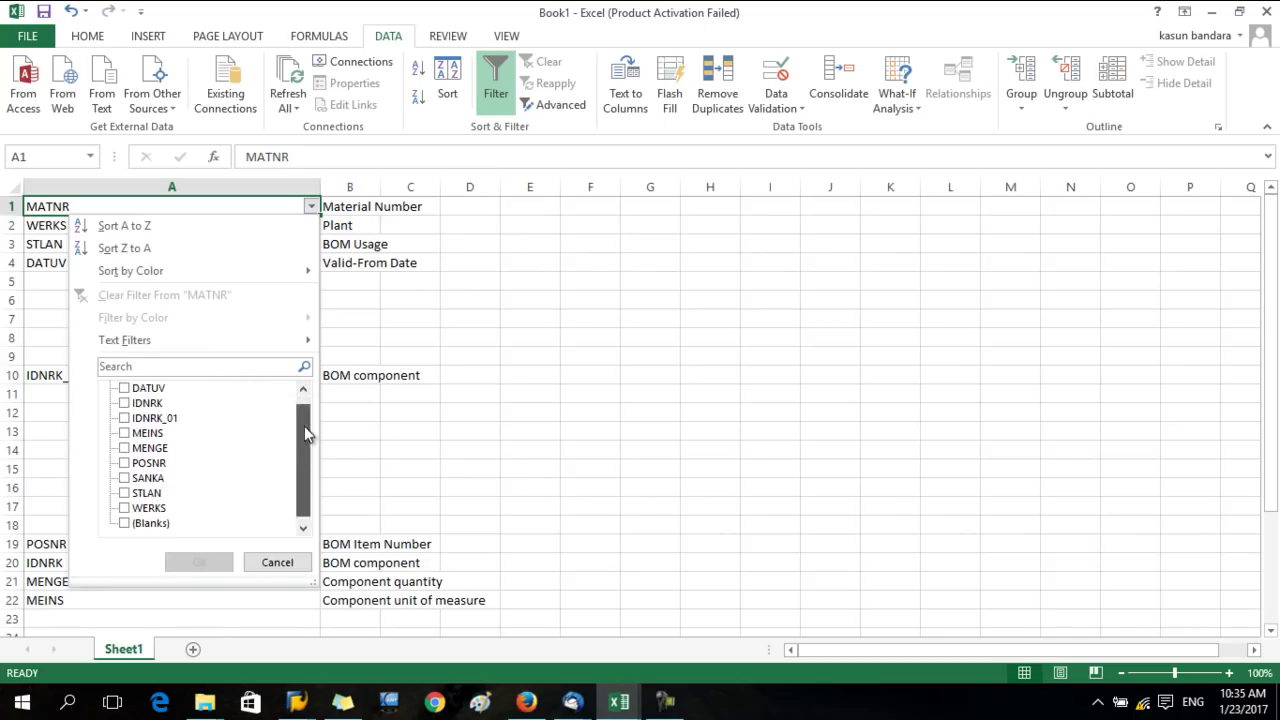
click(125, 523)
click(193, 562)
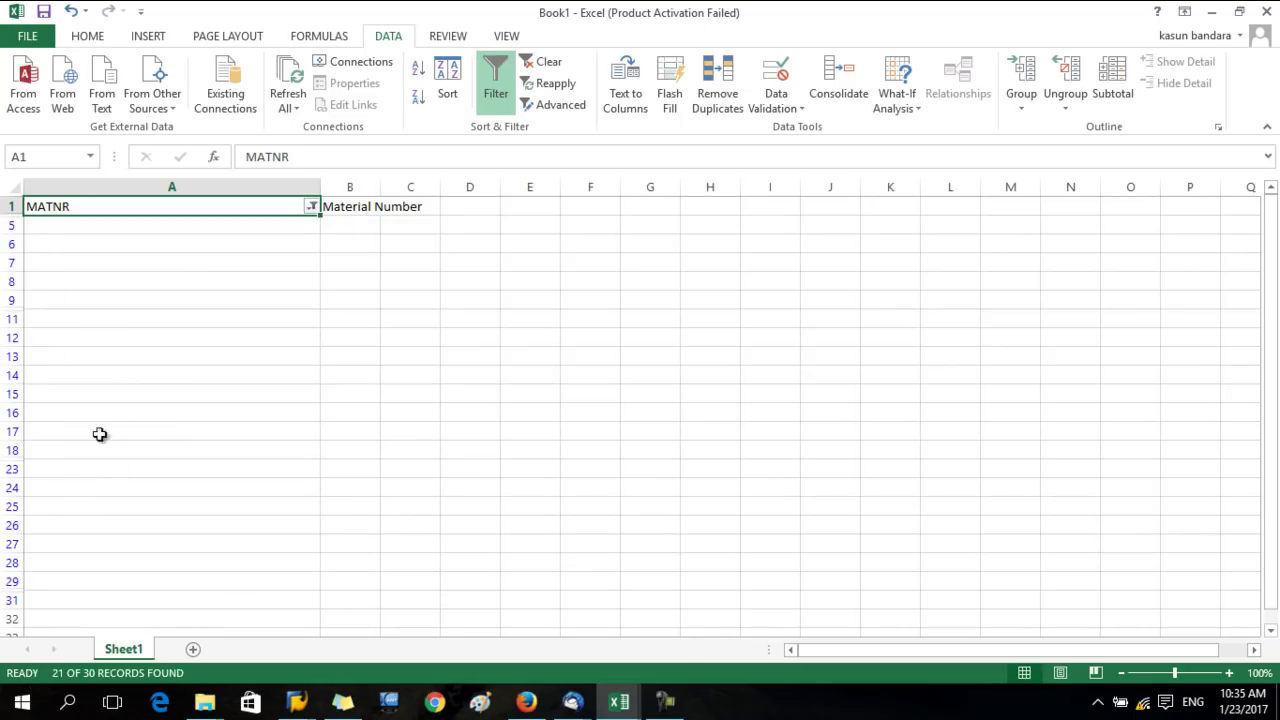
drag(14, 226, 16, 566)
right_click(16, 566)
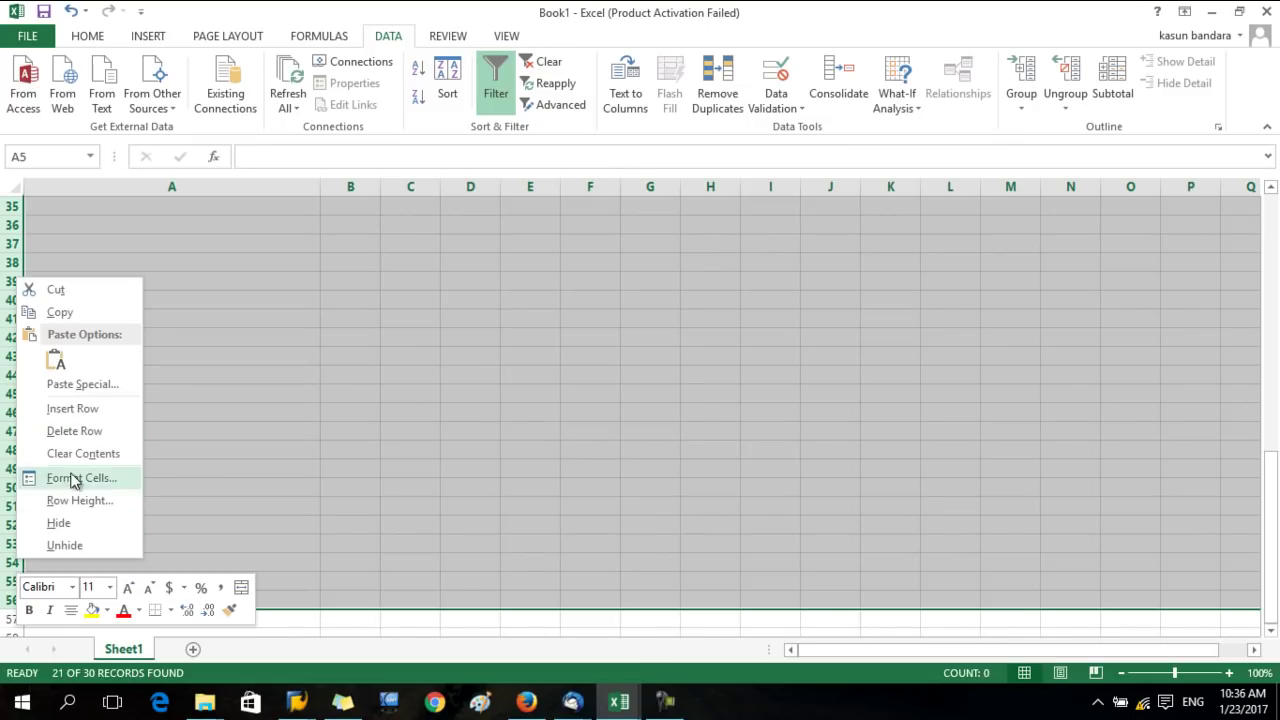
click(61, 430)
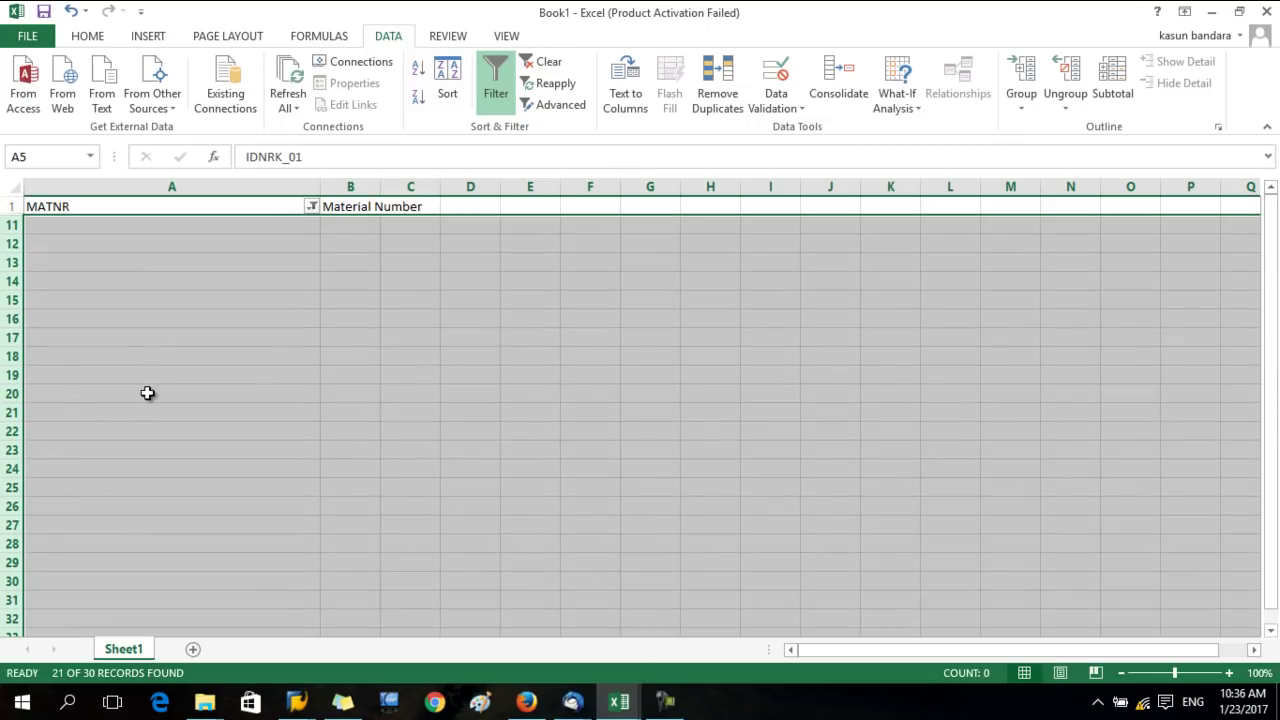
Clear the filter, narrow column A to fit, and copy the list A1:E10
click(311, 207)
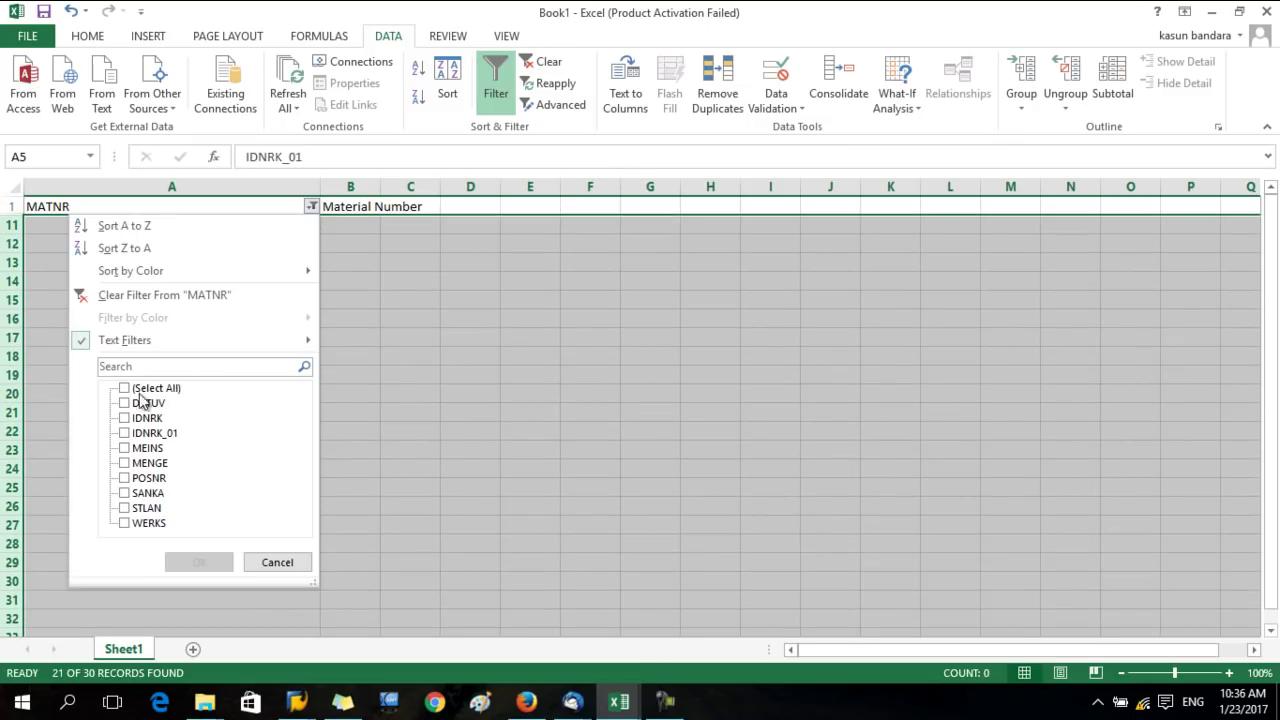
click(124, 388)
click(200, 563)
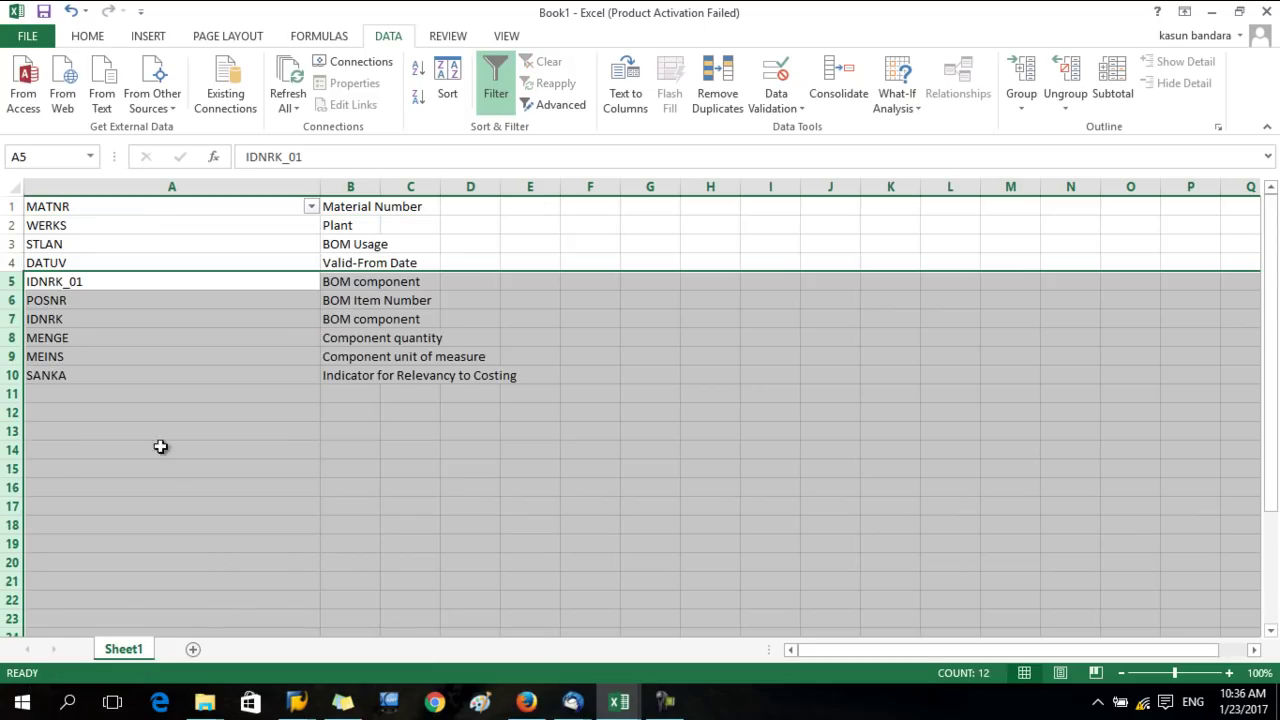
click(42, 211)
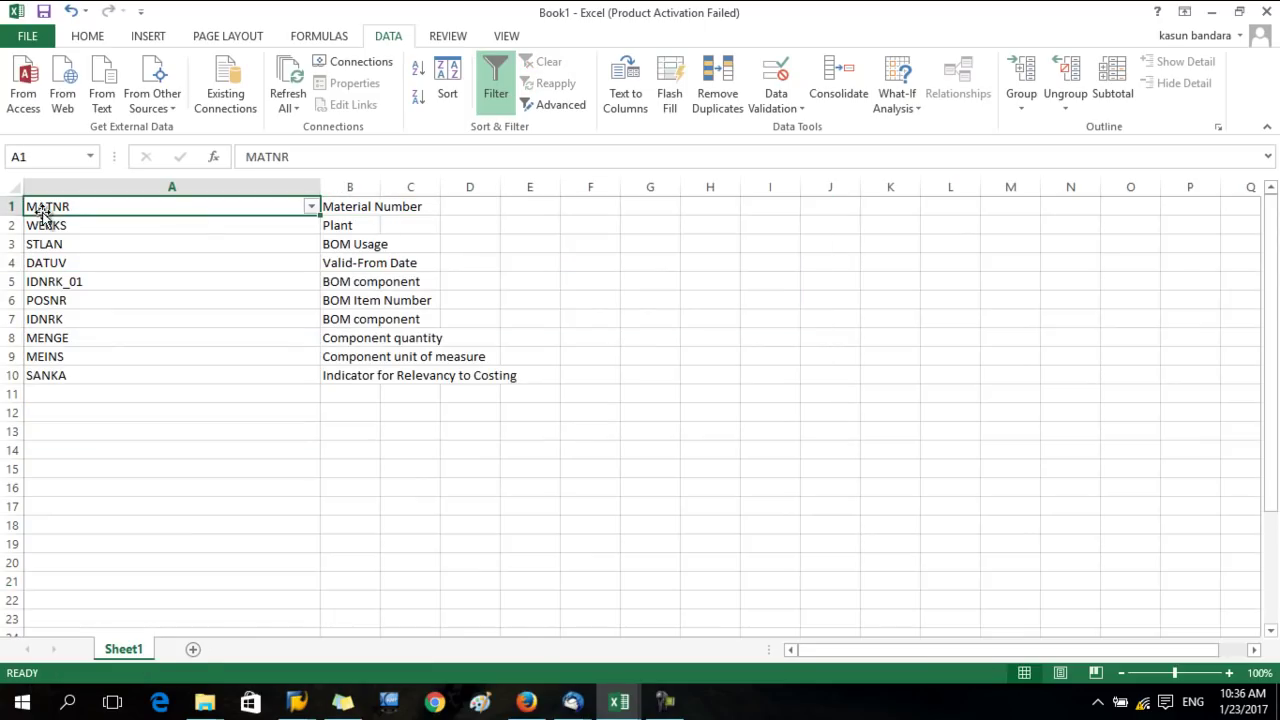
drag(319, 190, 282, 385)
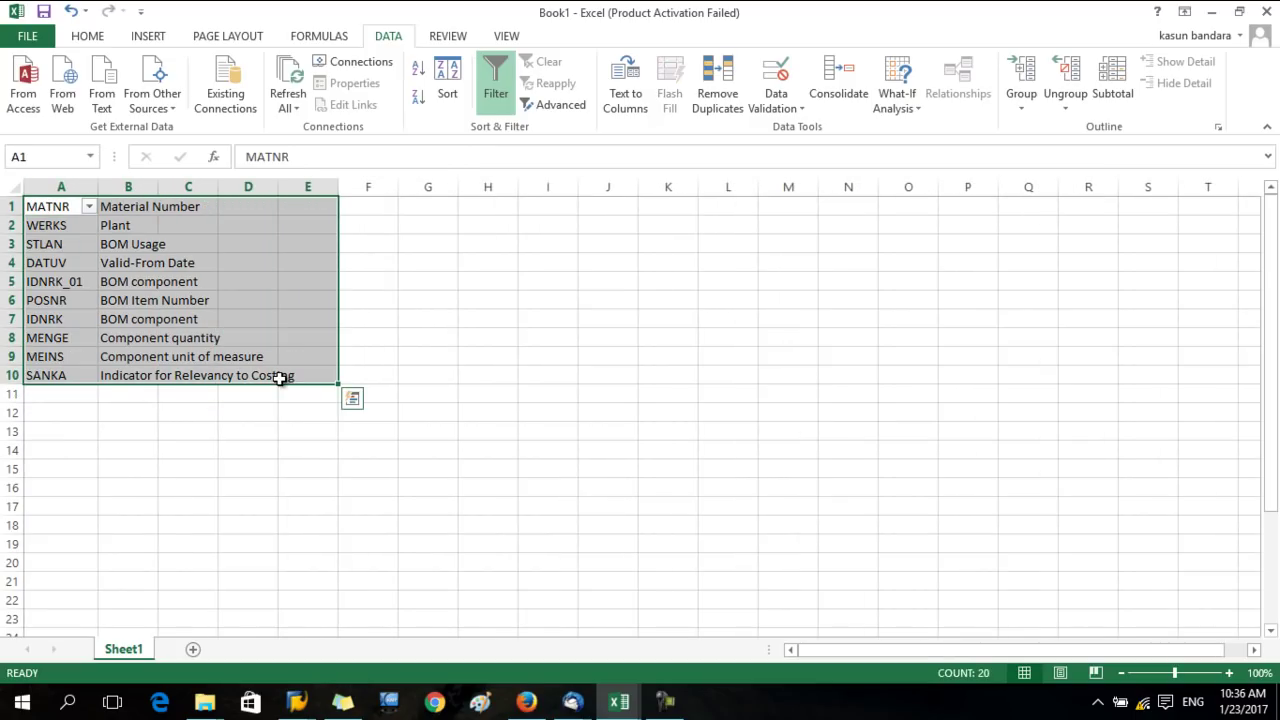
key(ctrl+c)
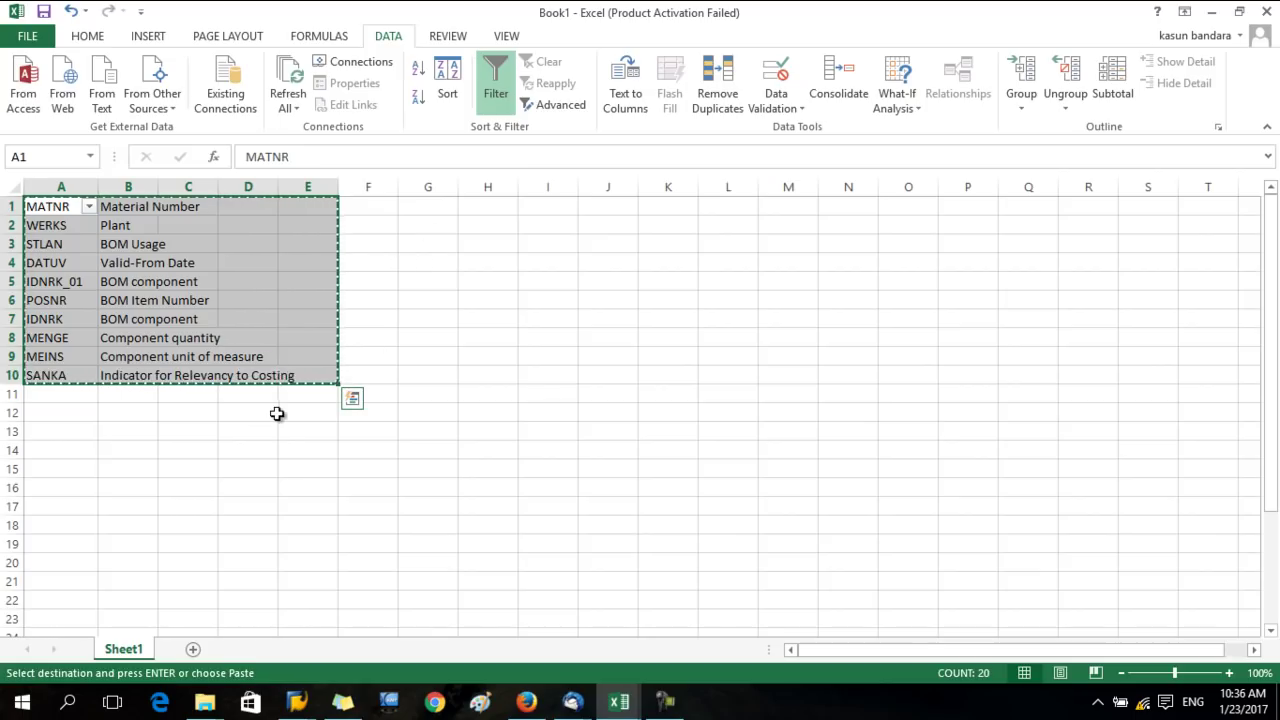
Paste the field list transposed into A1 of a new Sheet2 and widen the columns
click(437, 207)
right_click(438, 210)
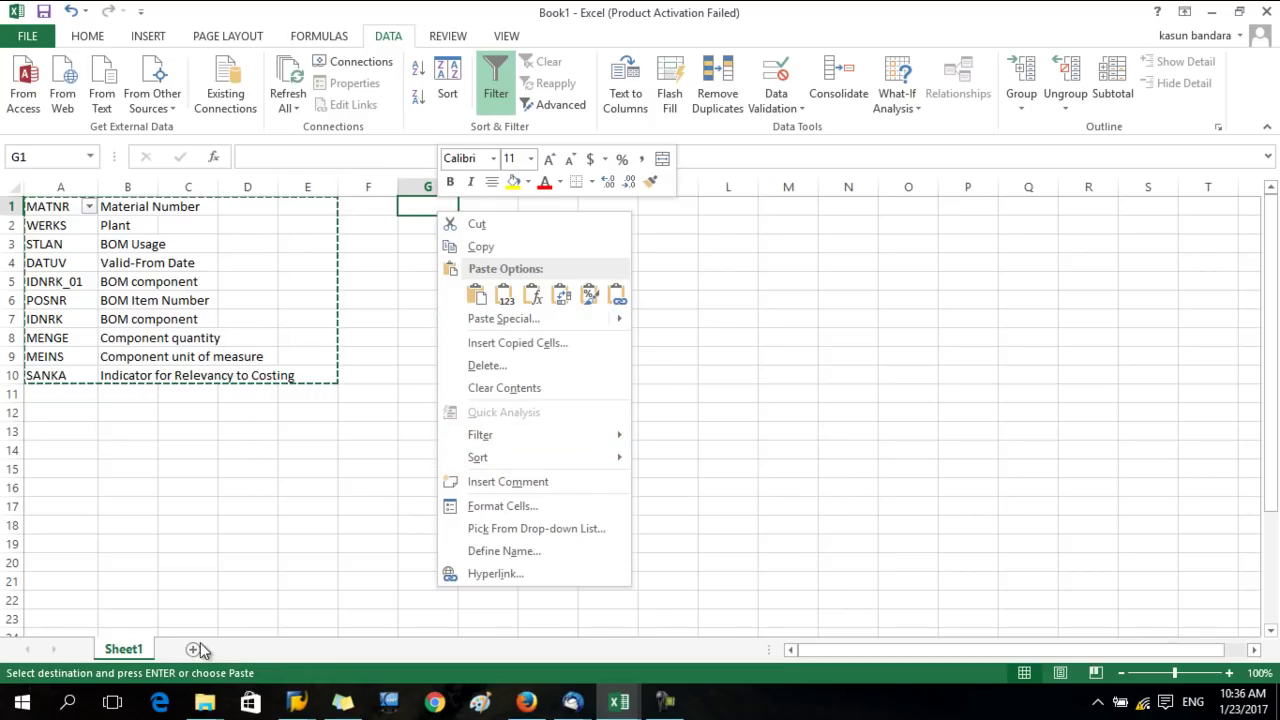
click(195, 650)
click(195, 650)
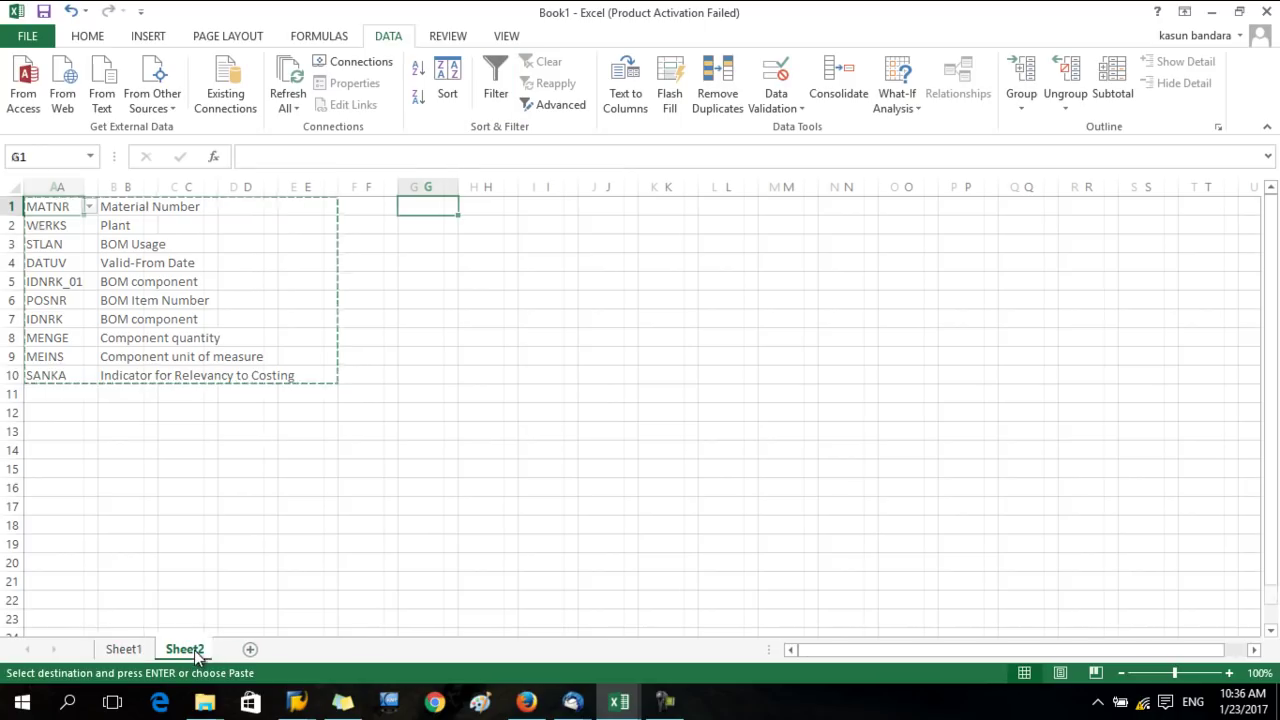
right_click(55, 204)
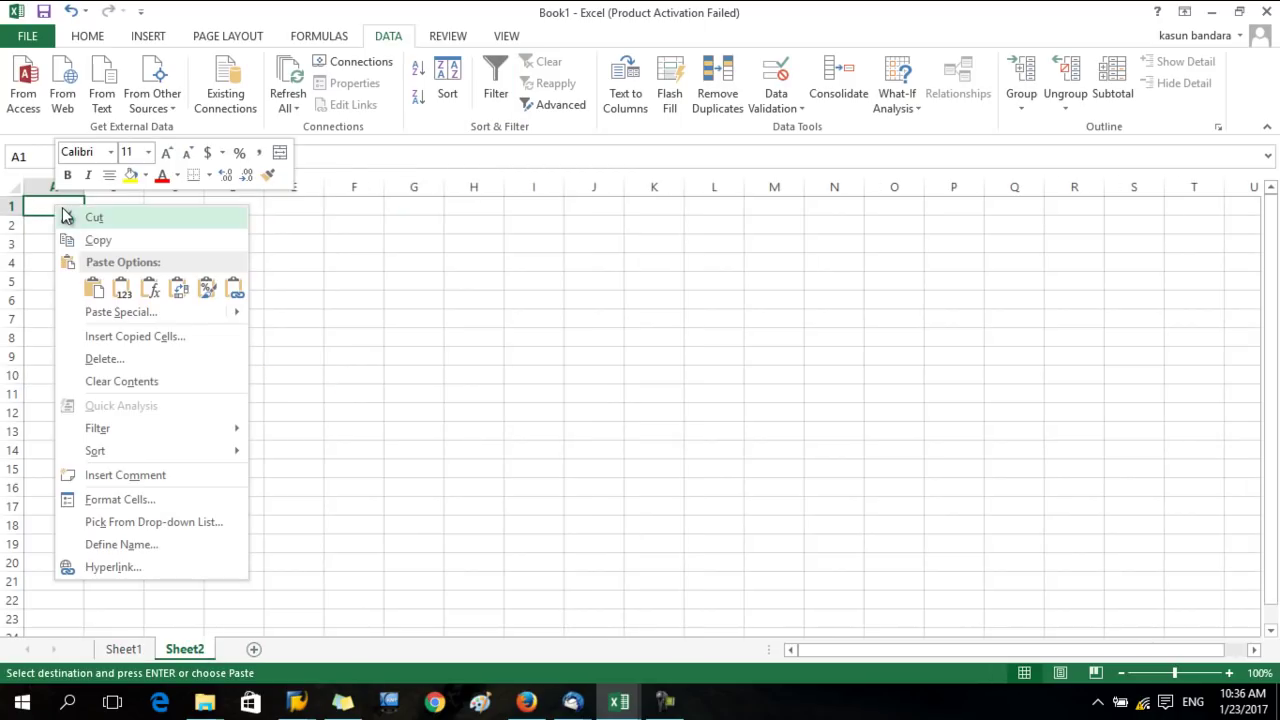
click(140, 312)
click(206, 402)
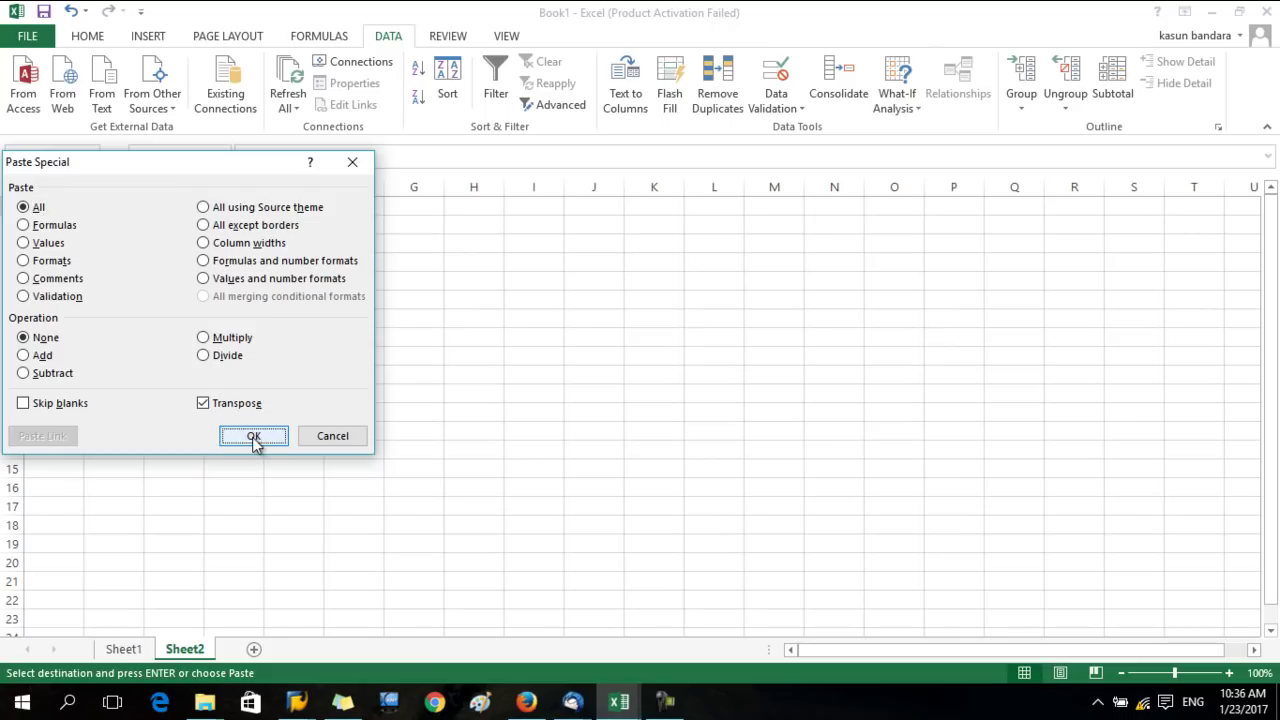
click(250, 434)
click(226, 355)
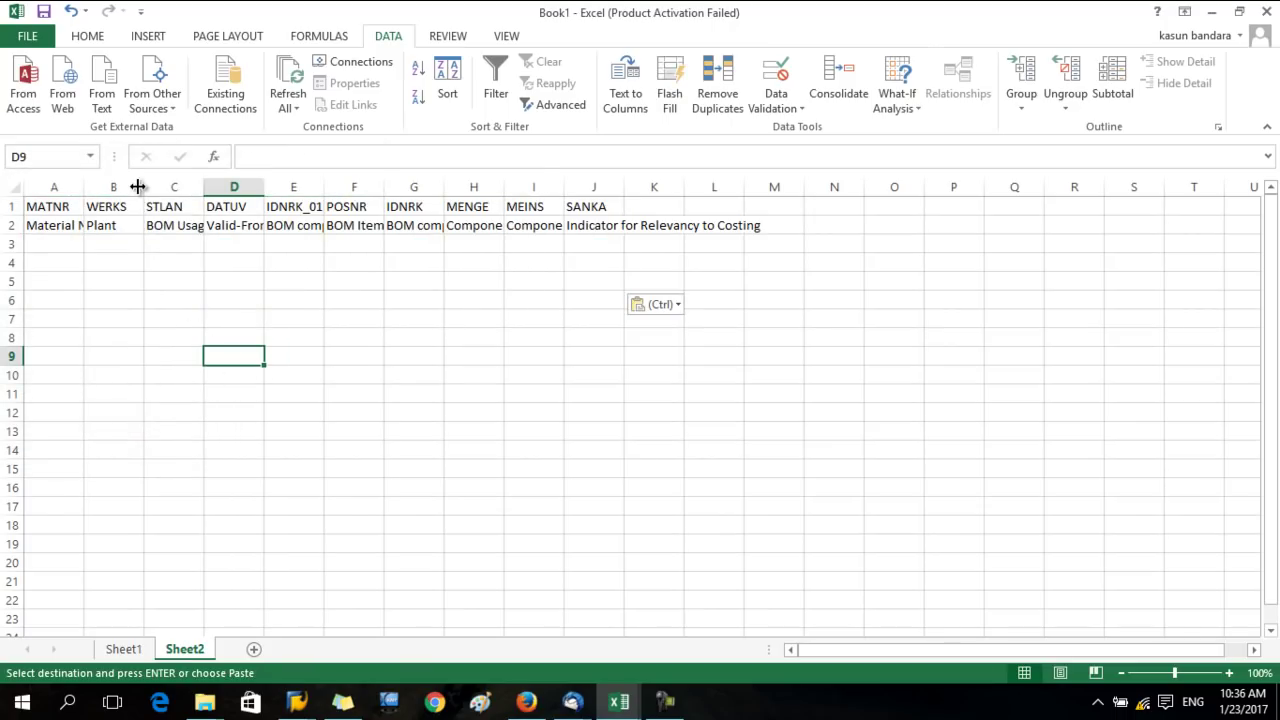
drag(143, 187, 143, 187)
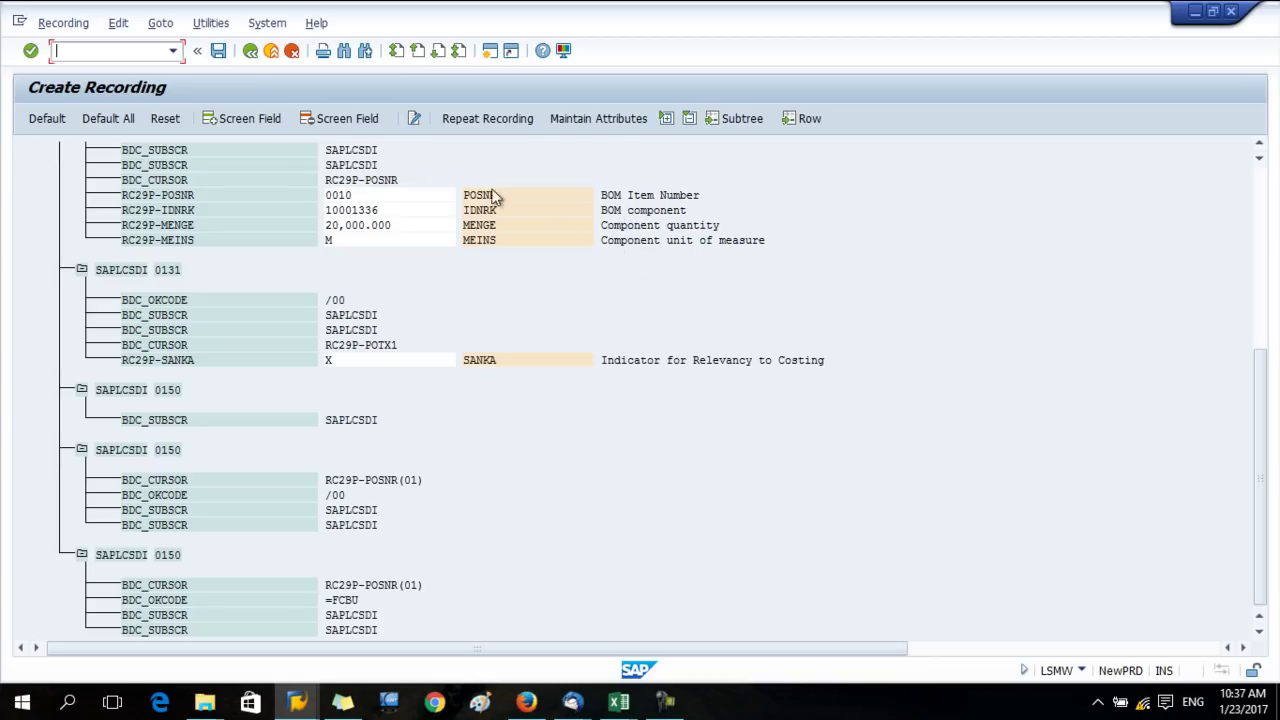
Save recording ZBOM and return to the ZBOM object attributes
click(220, 54)
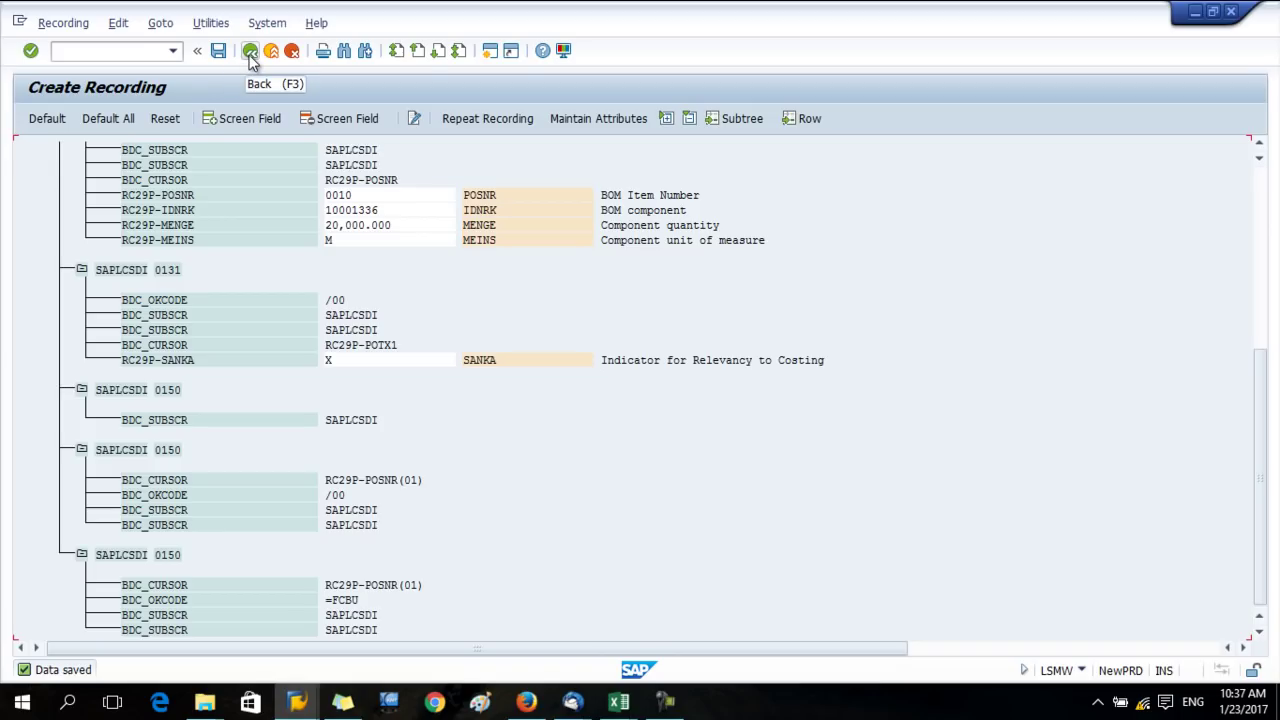
click(250, 51)
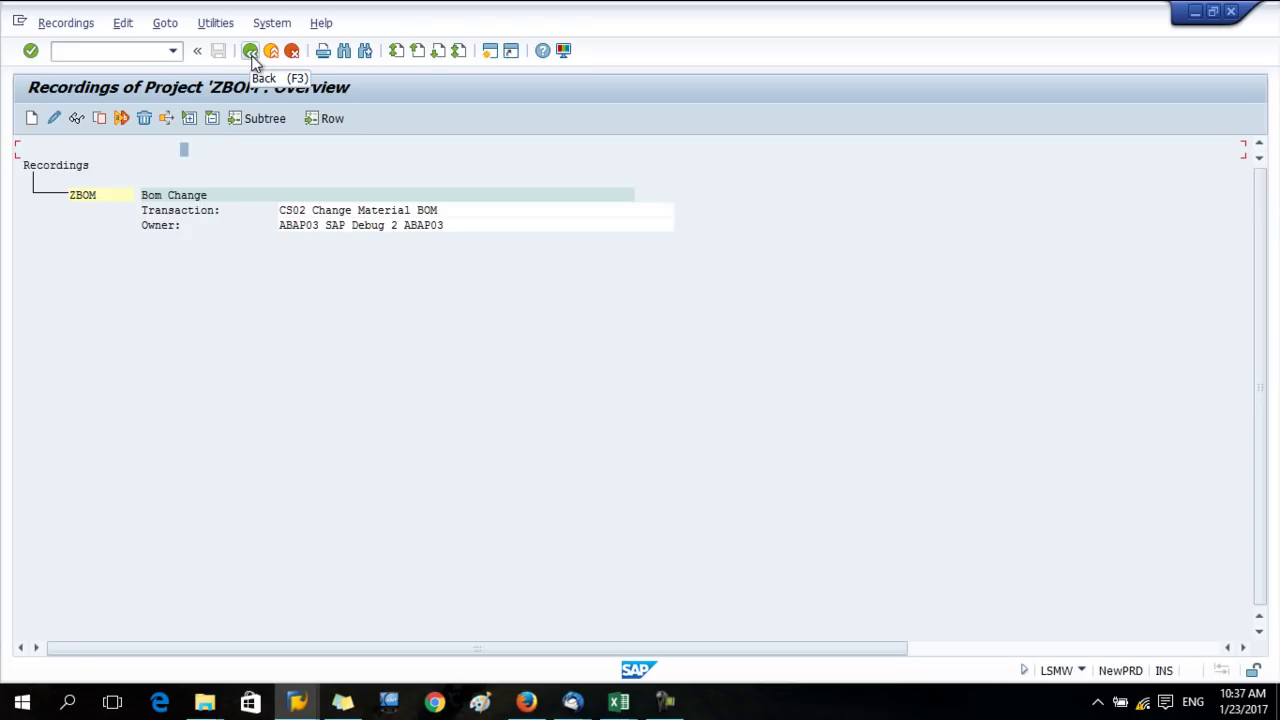
click(251, 56)
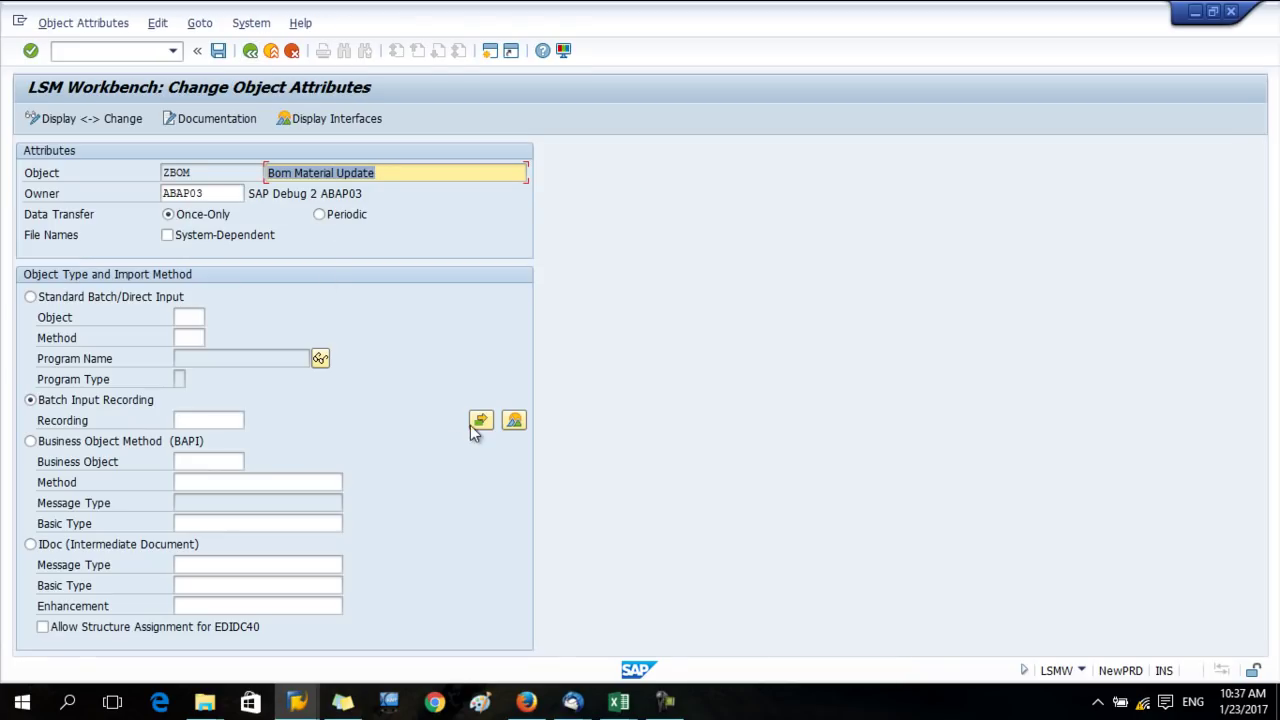
Set the object's Recording field to ZBOM, save, and open Maintain Source Structures
click(476, 422)
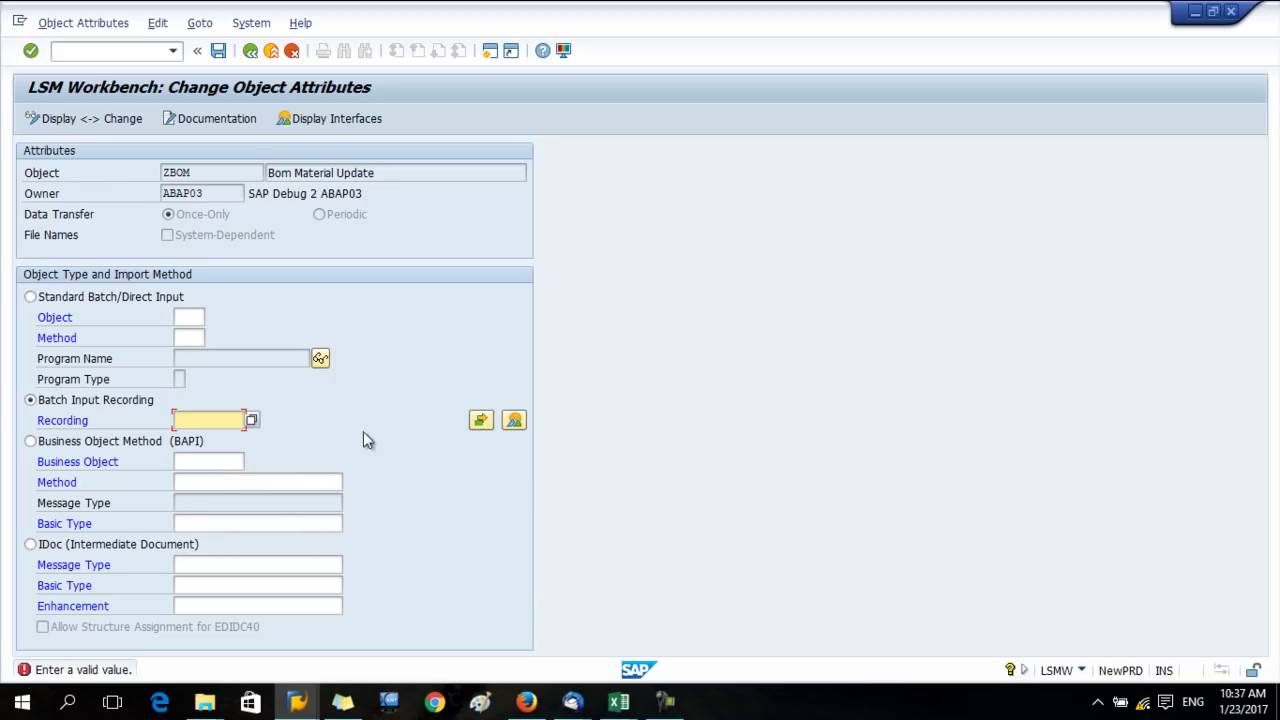
click(252, 420)
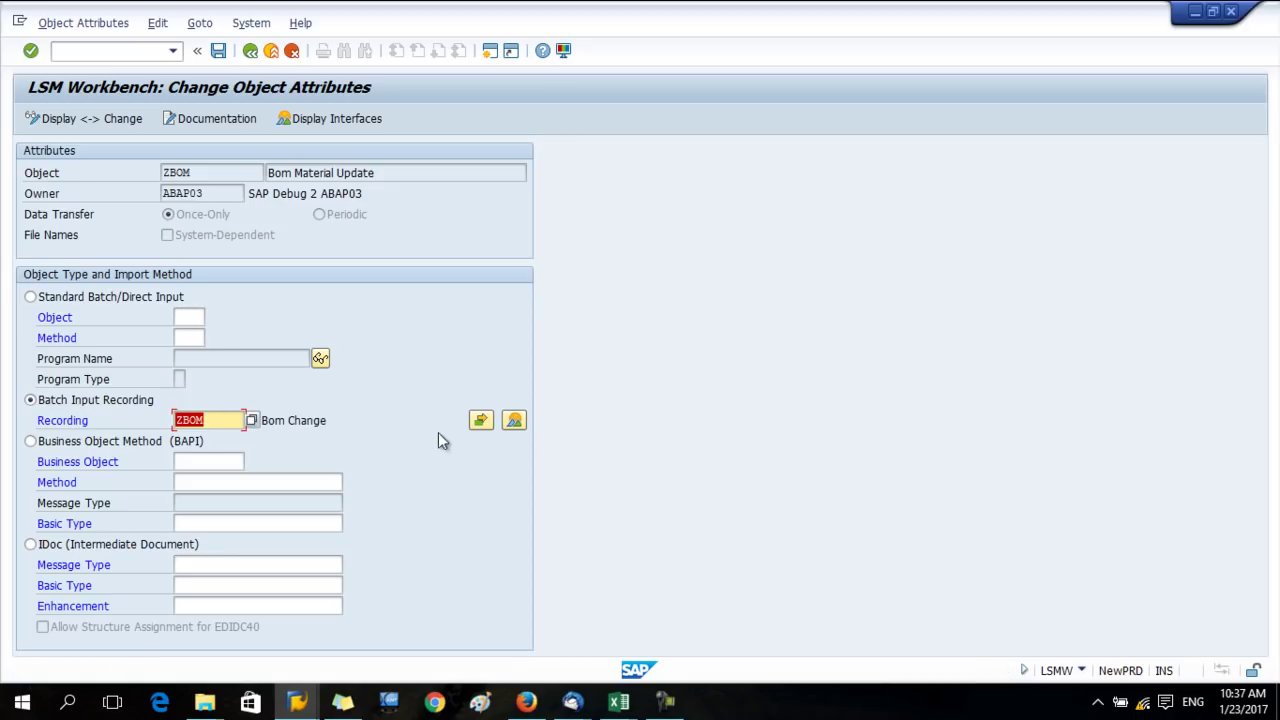
click(481, 420)
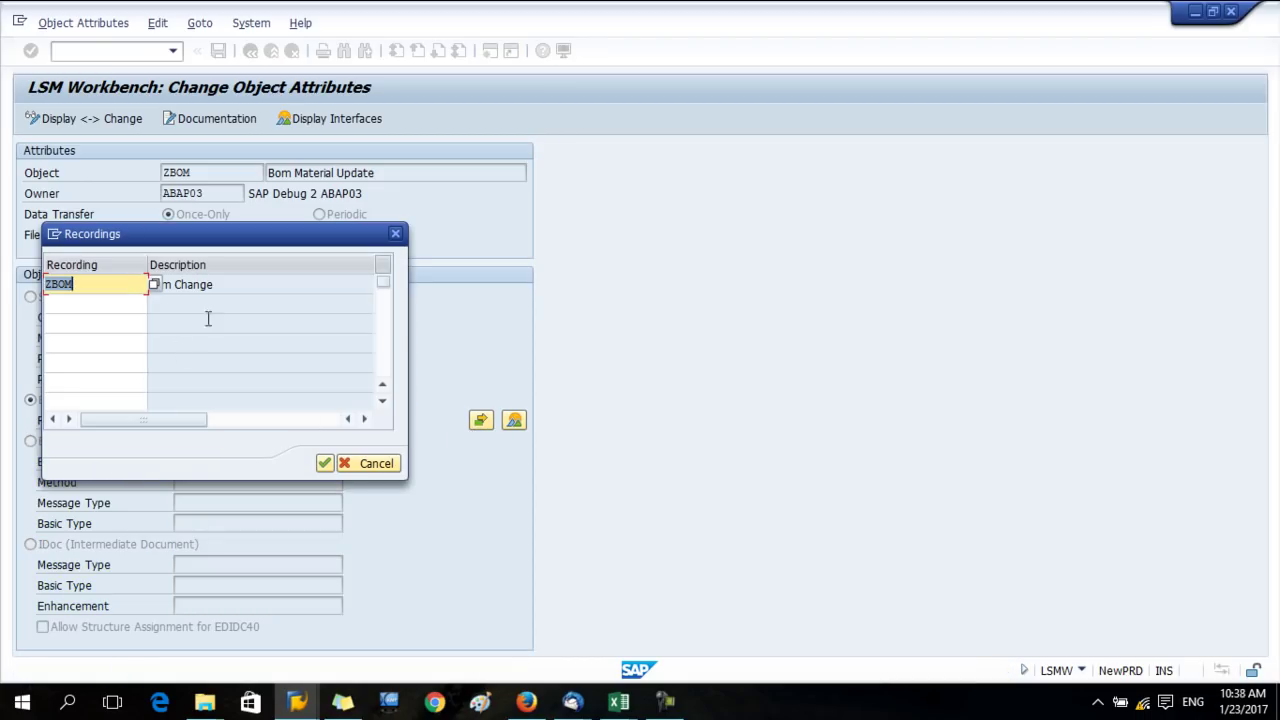
click(368, 465)
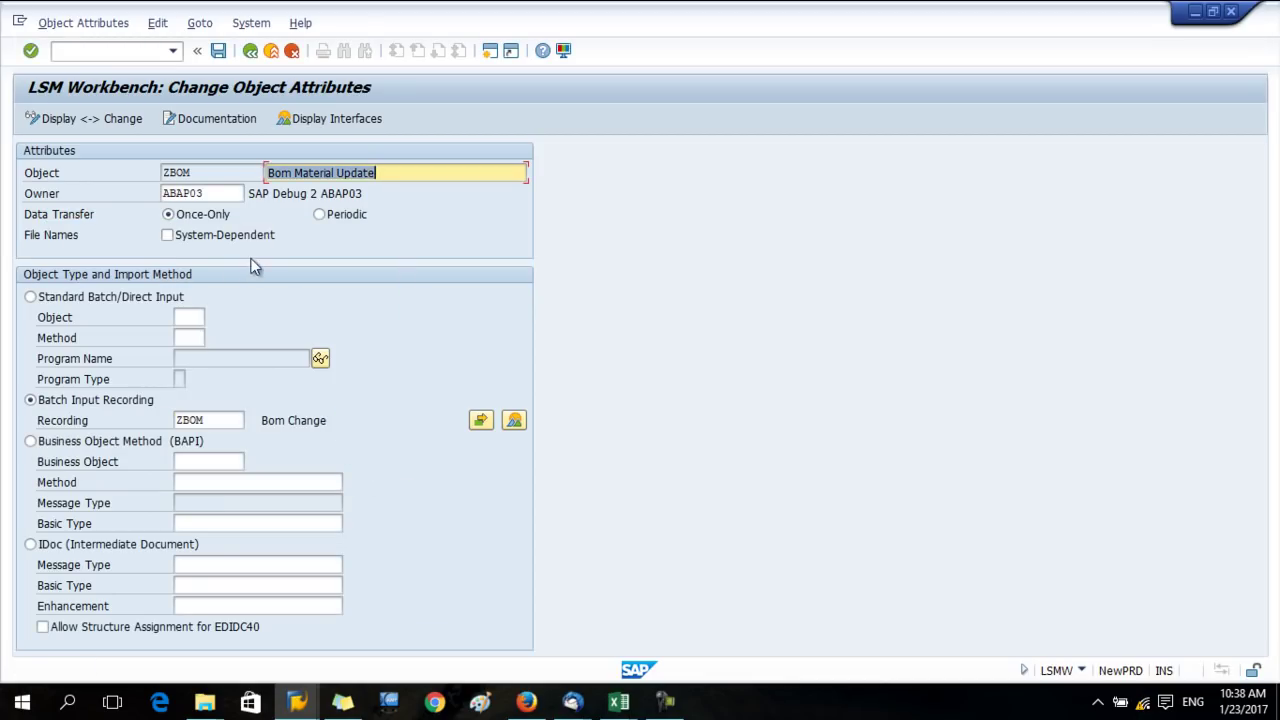
click(219, 52)
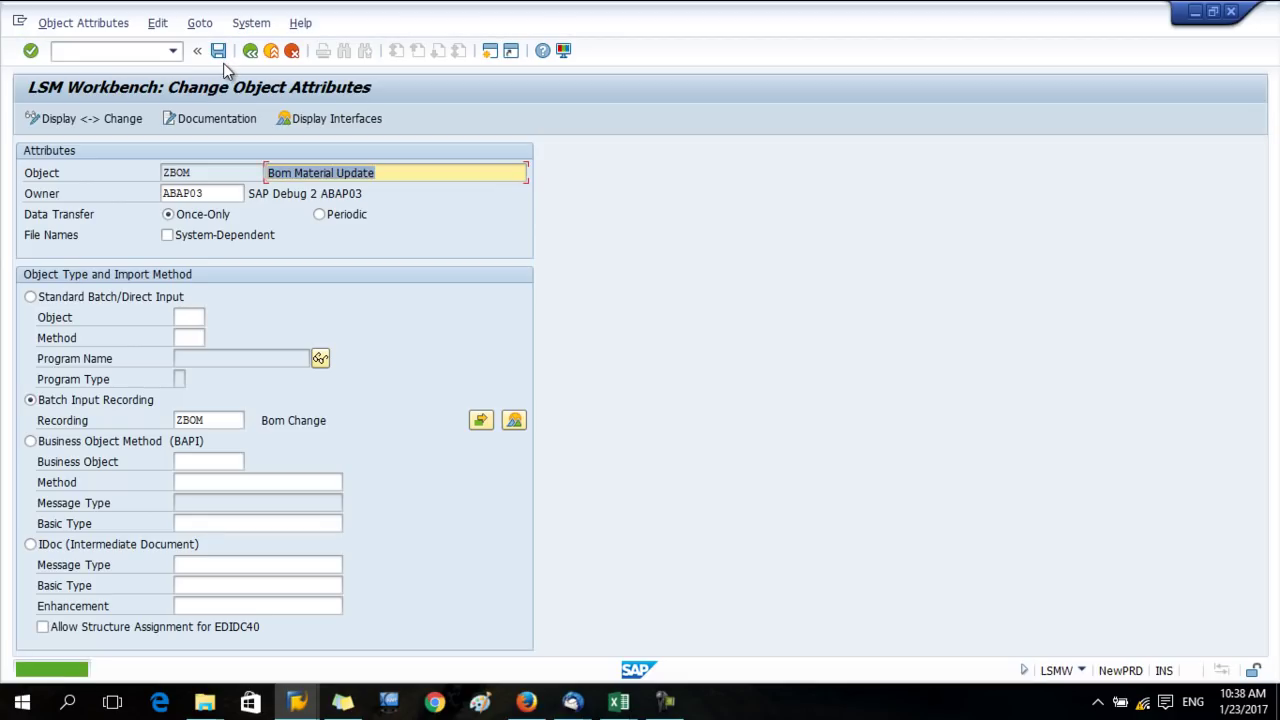
click(250, 52)
double_click(193, 196)
Create source structure ZBOM1 under ZBOM, described as 'MATERIAL UPDATE IN BOM', and save it
click(33, 119)
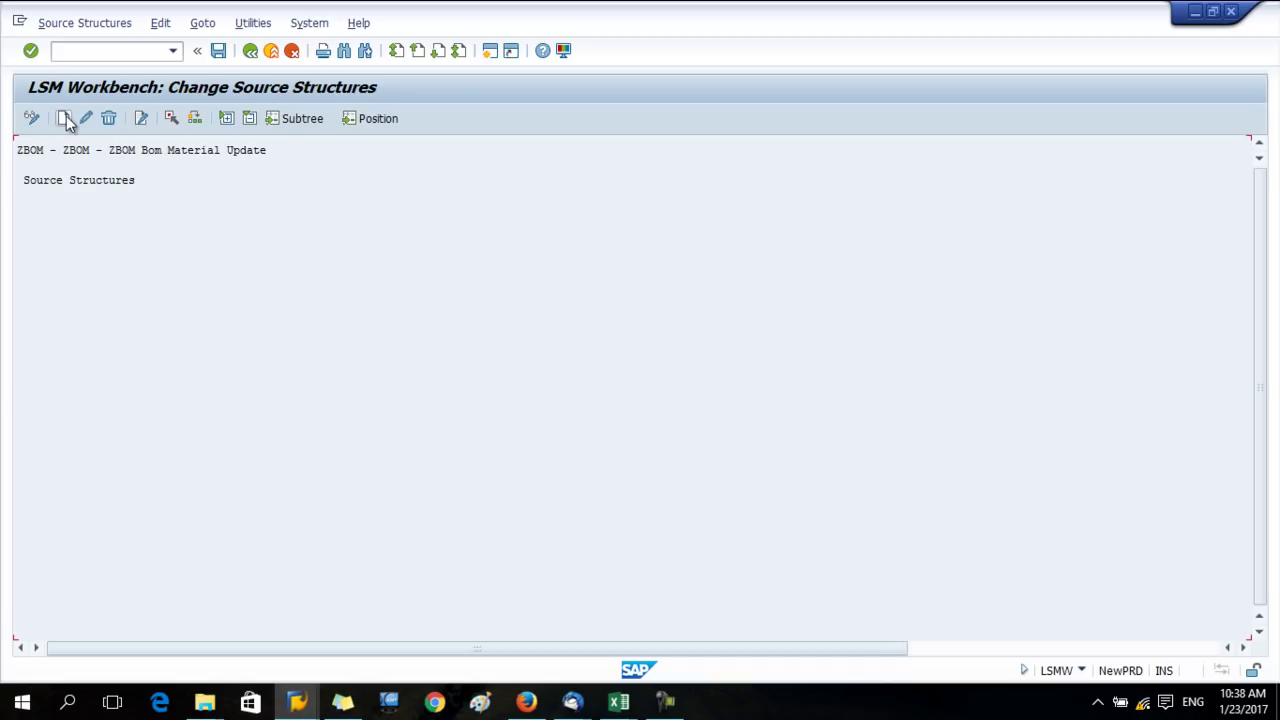
click(135, 148)
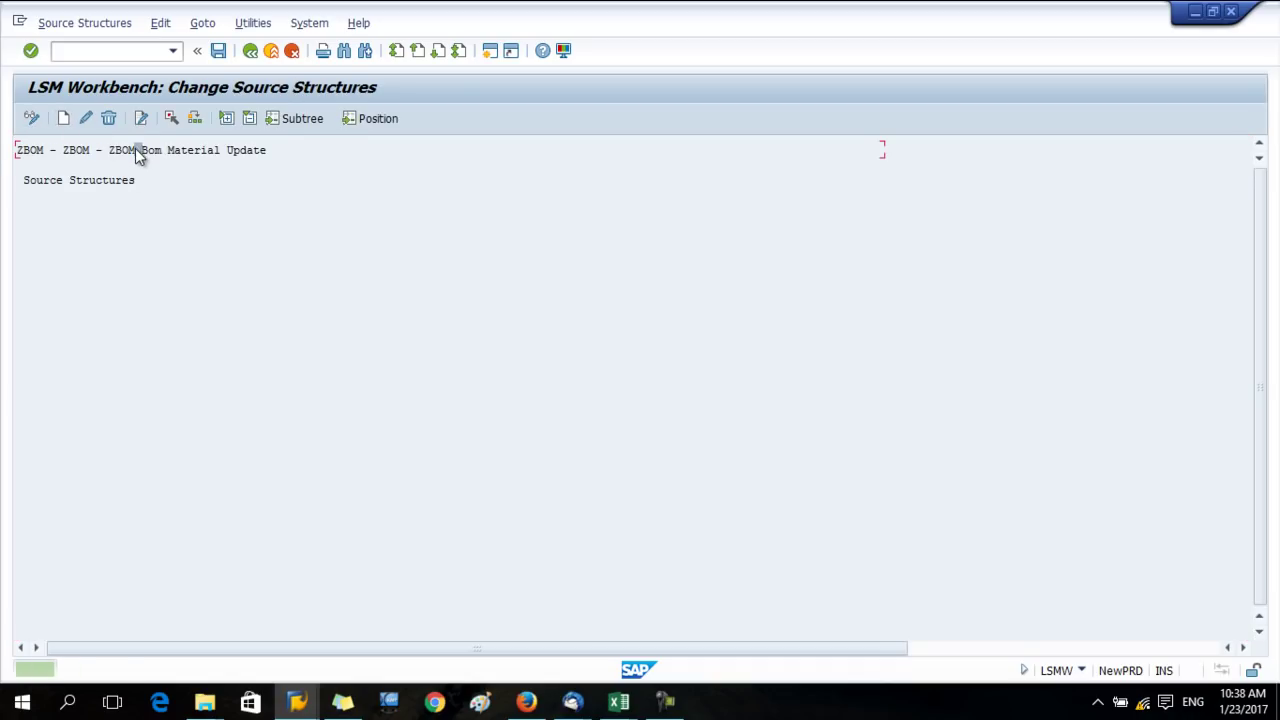
click(63, 120)
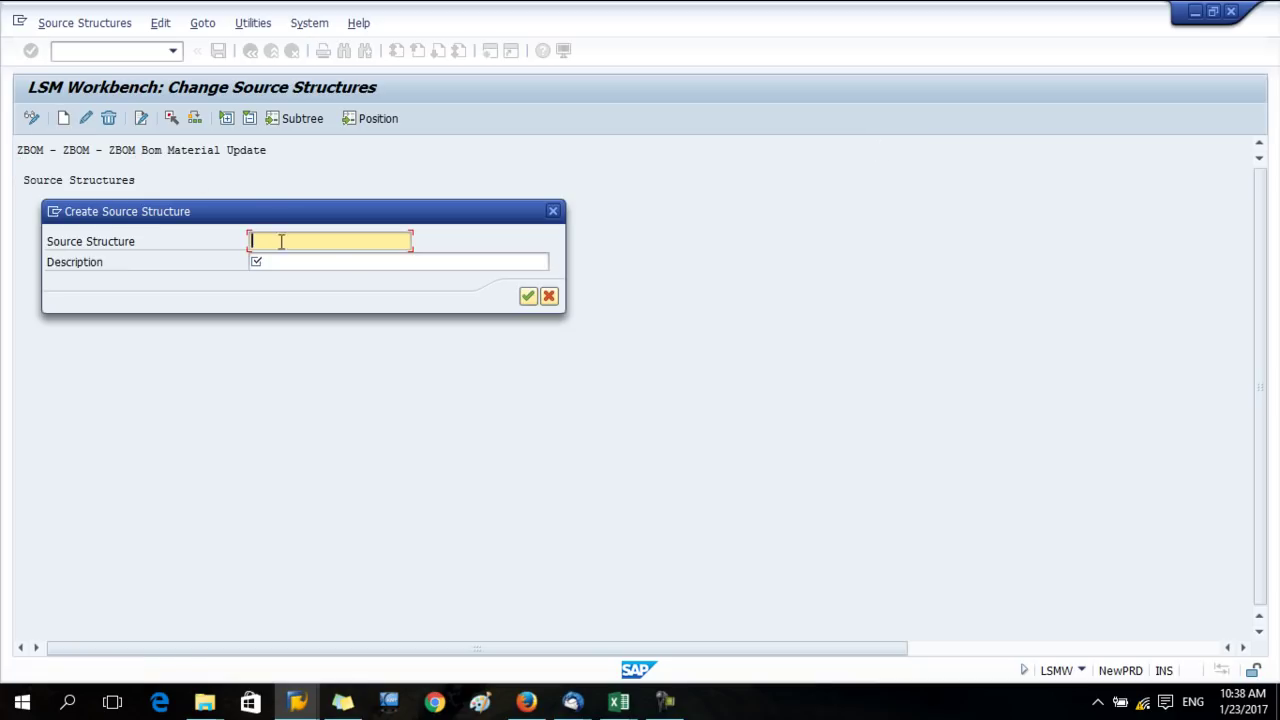
text(ZBOM1)
click(331, 266)
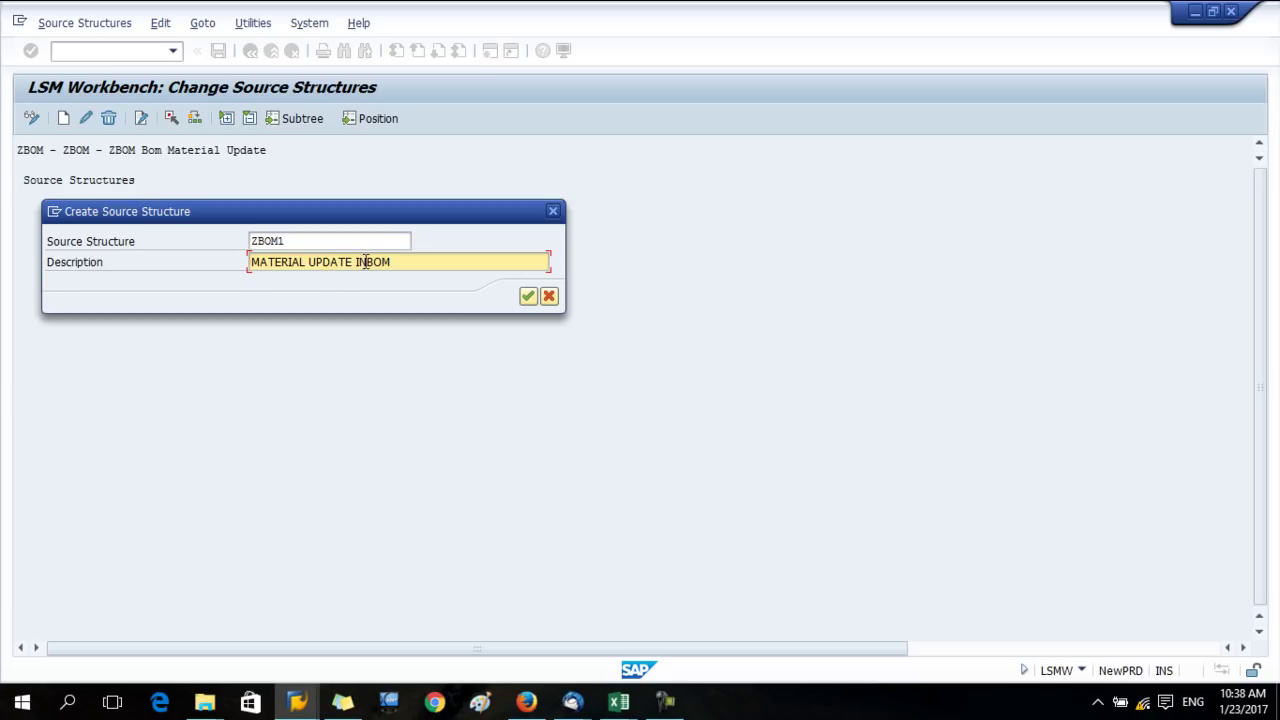
click(527, 296)
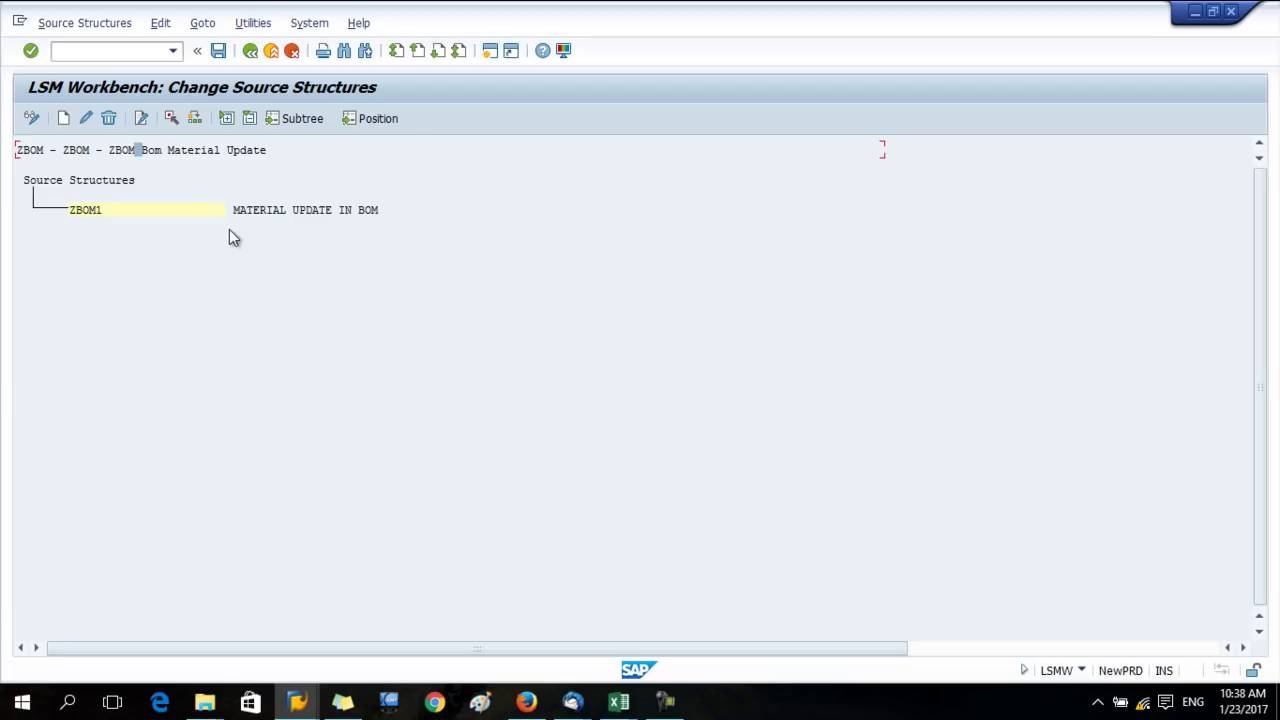
double_click(256, 211)
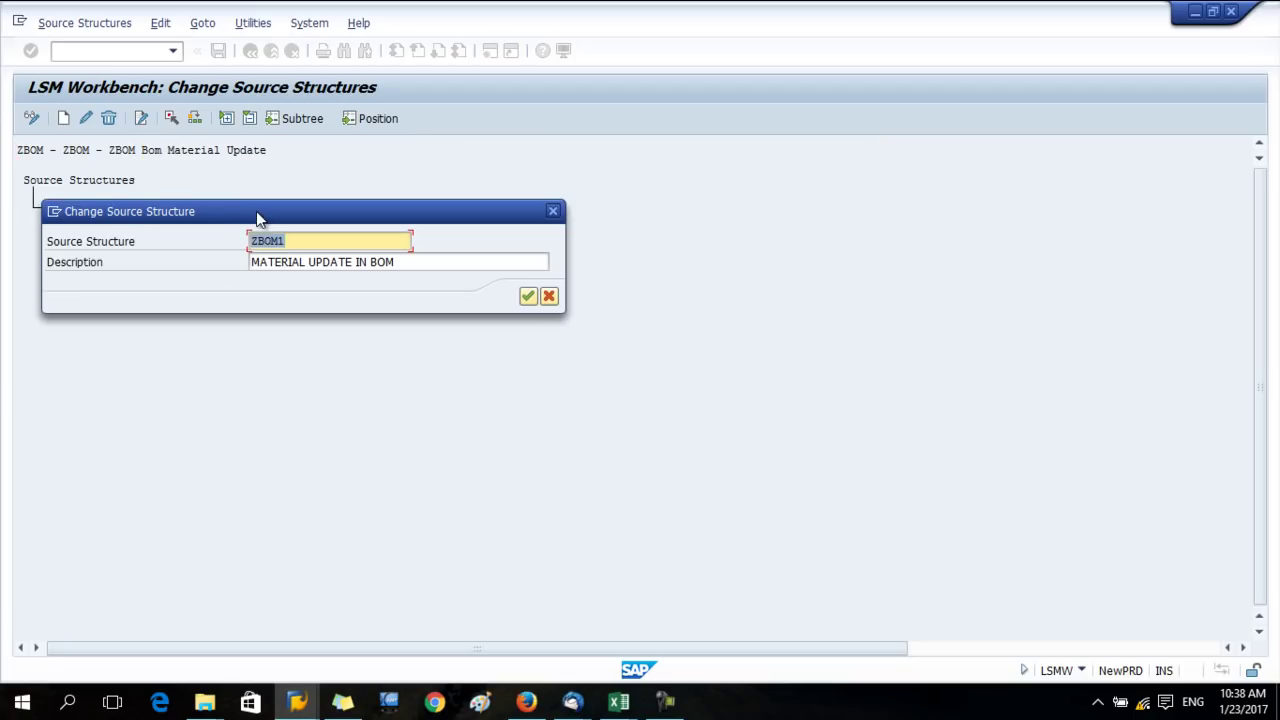
click(528, 296)
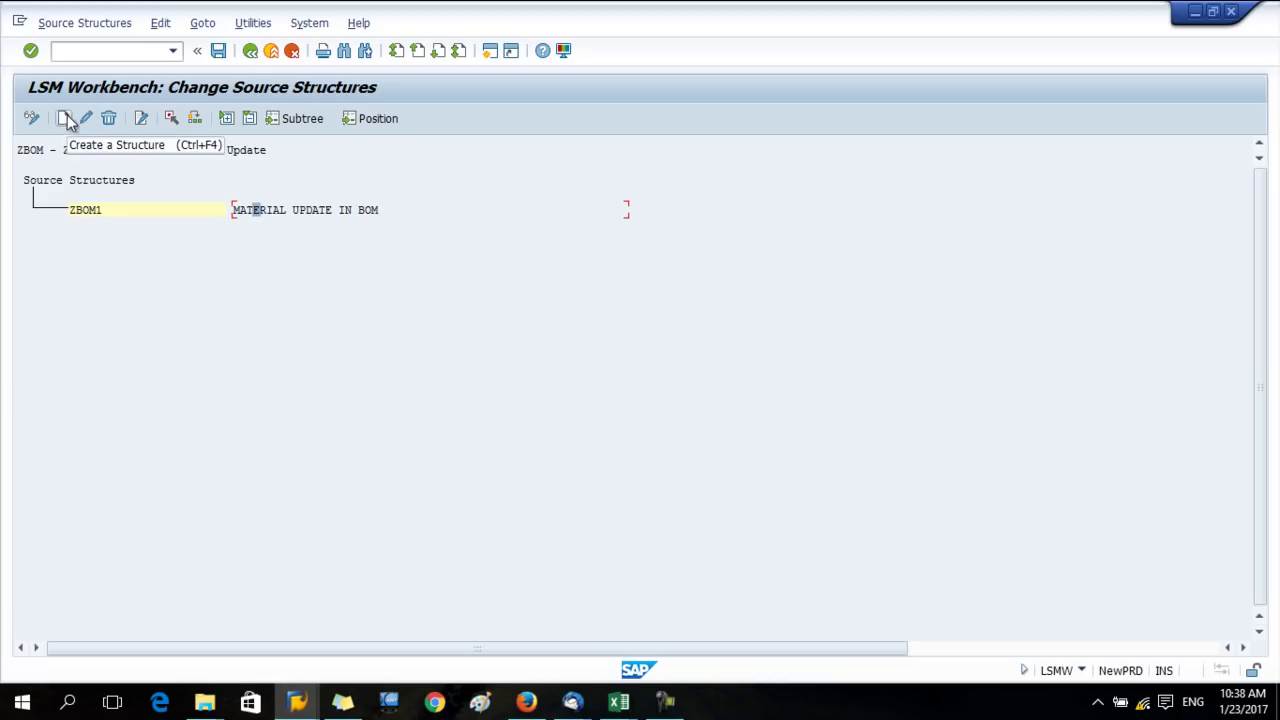
click(218, 52)
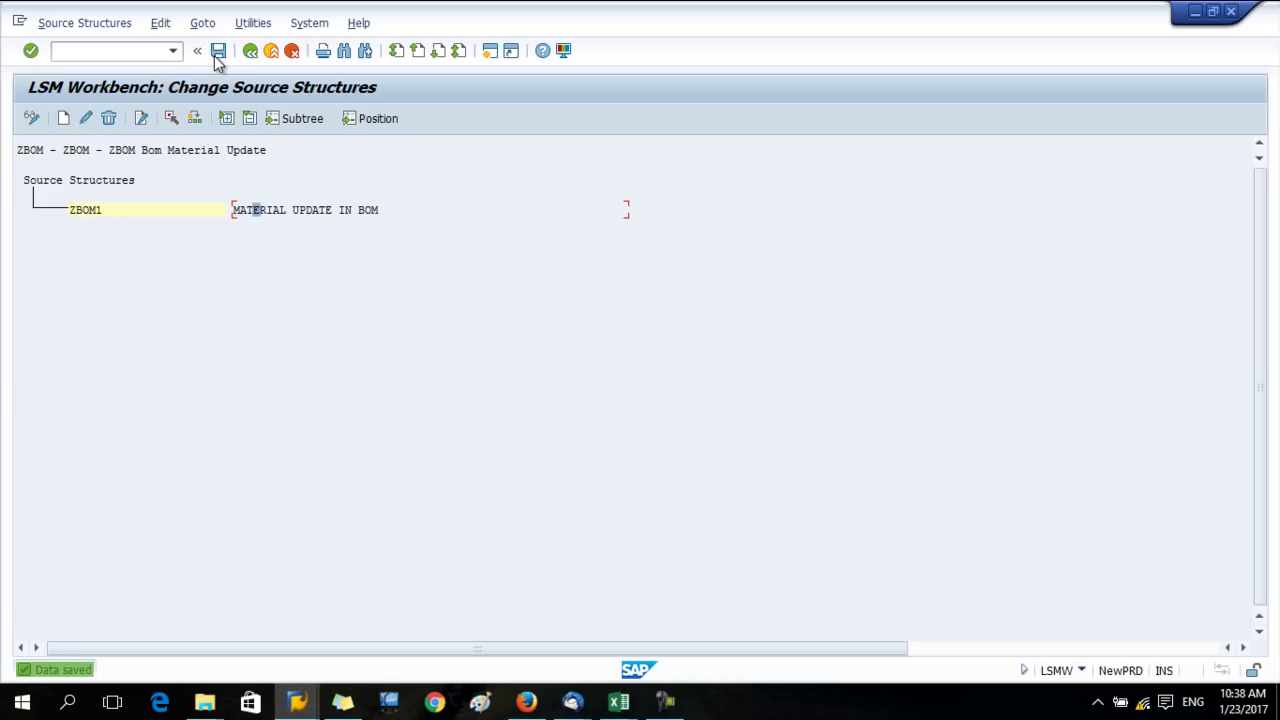
click(218, 52)
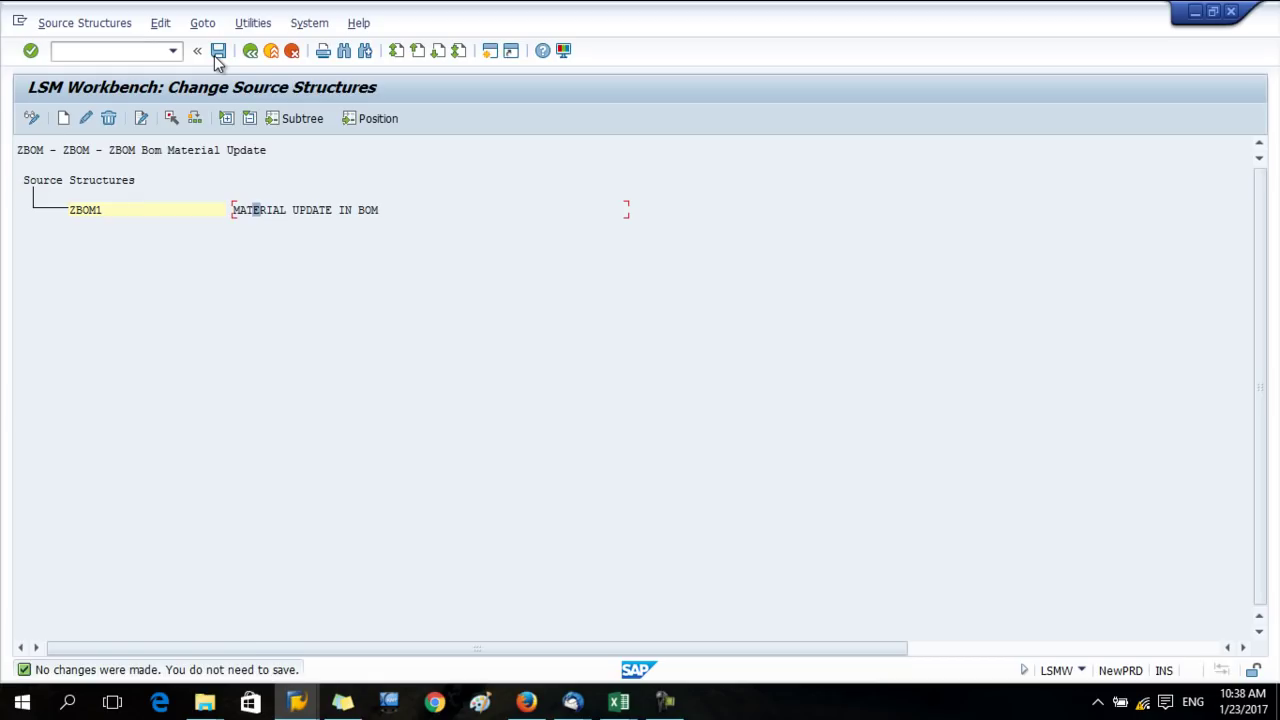
click(250, 52)
Open ZBOM1's source field table in change mode and set the first field's type to C
double_click(113, 211)
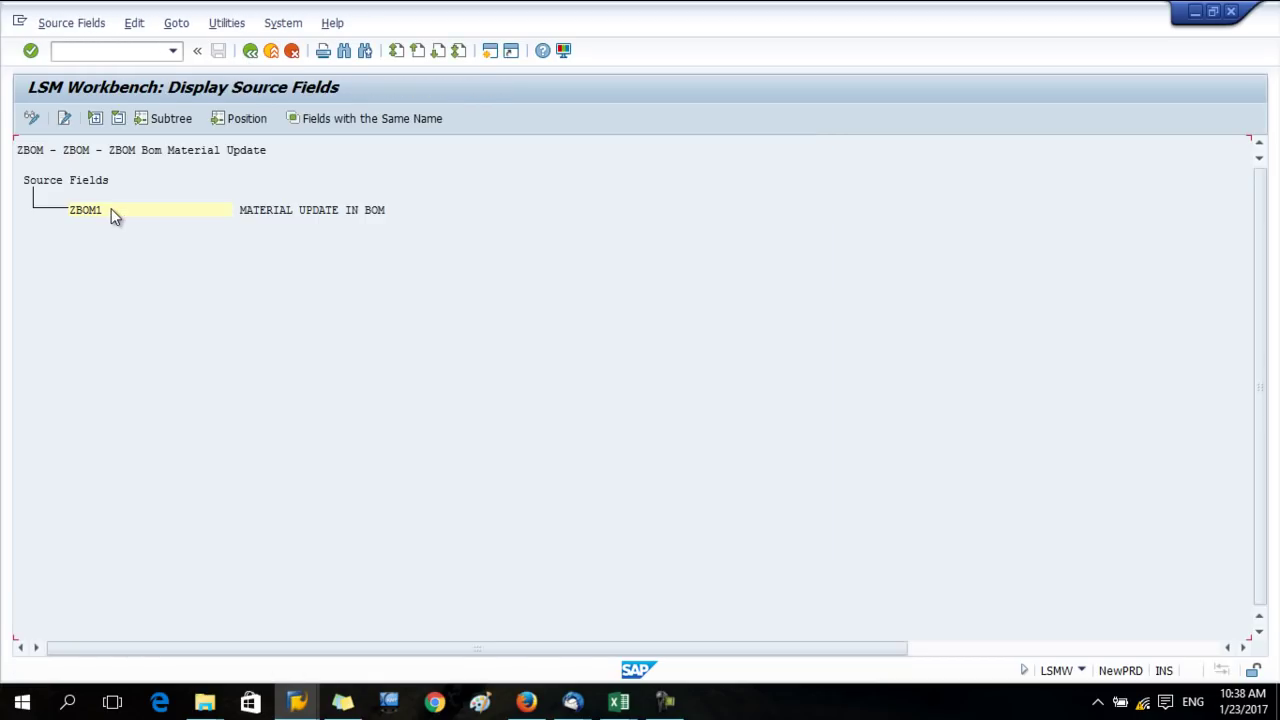
click(31, 119)
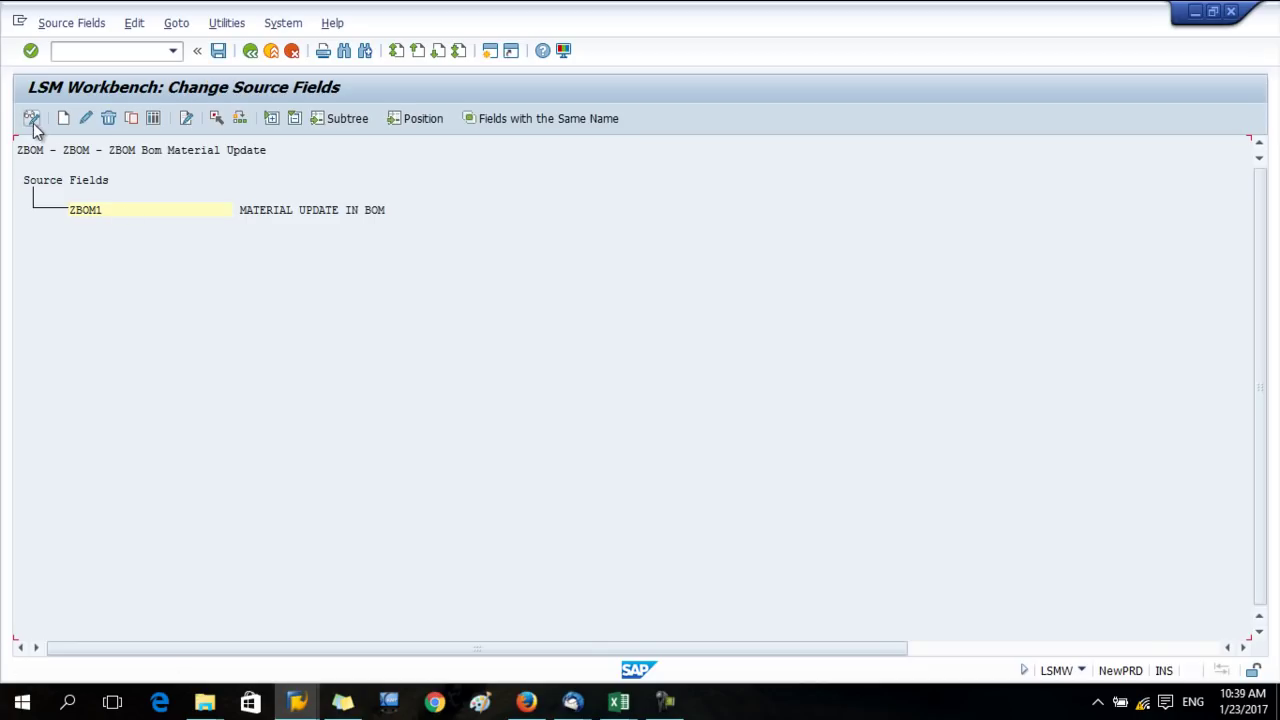
click(277, 217)
click(155, 120)
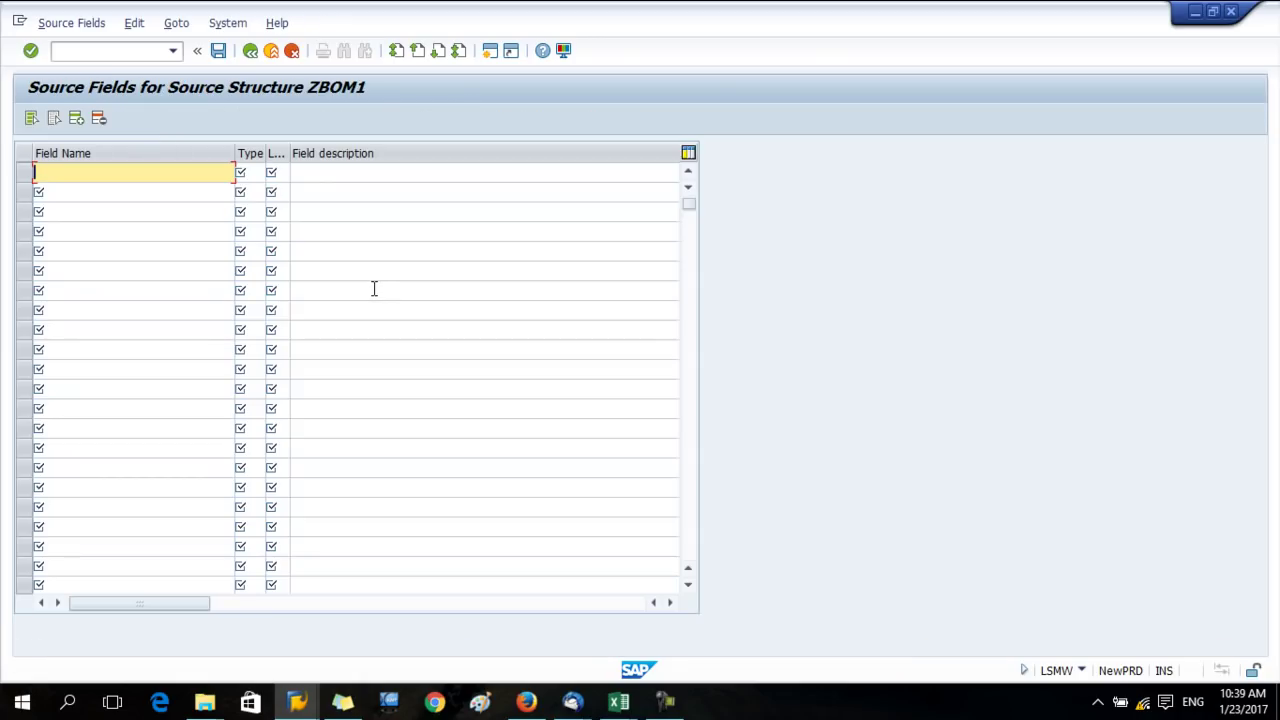
drag(264, 154, 267, 157)
click(258, 172)
key(F4)
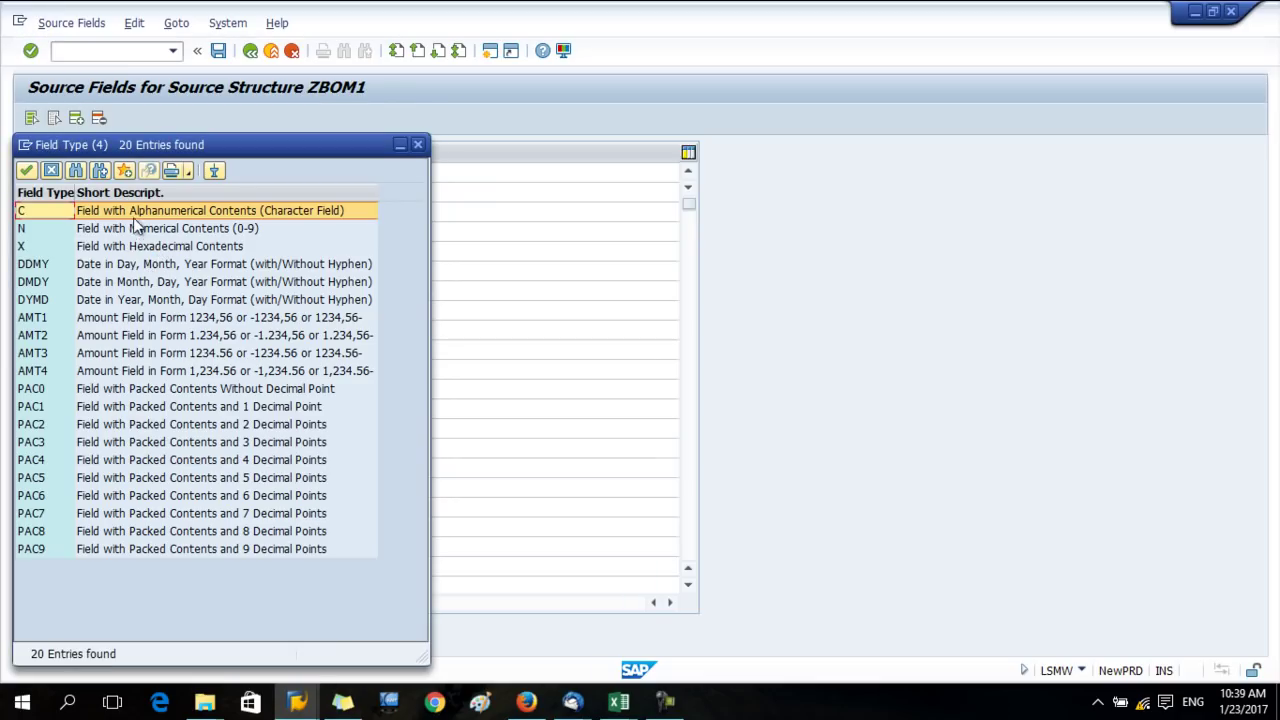
double_click(137, 212)
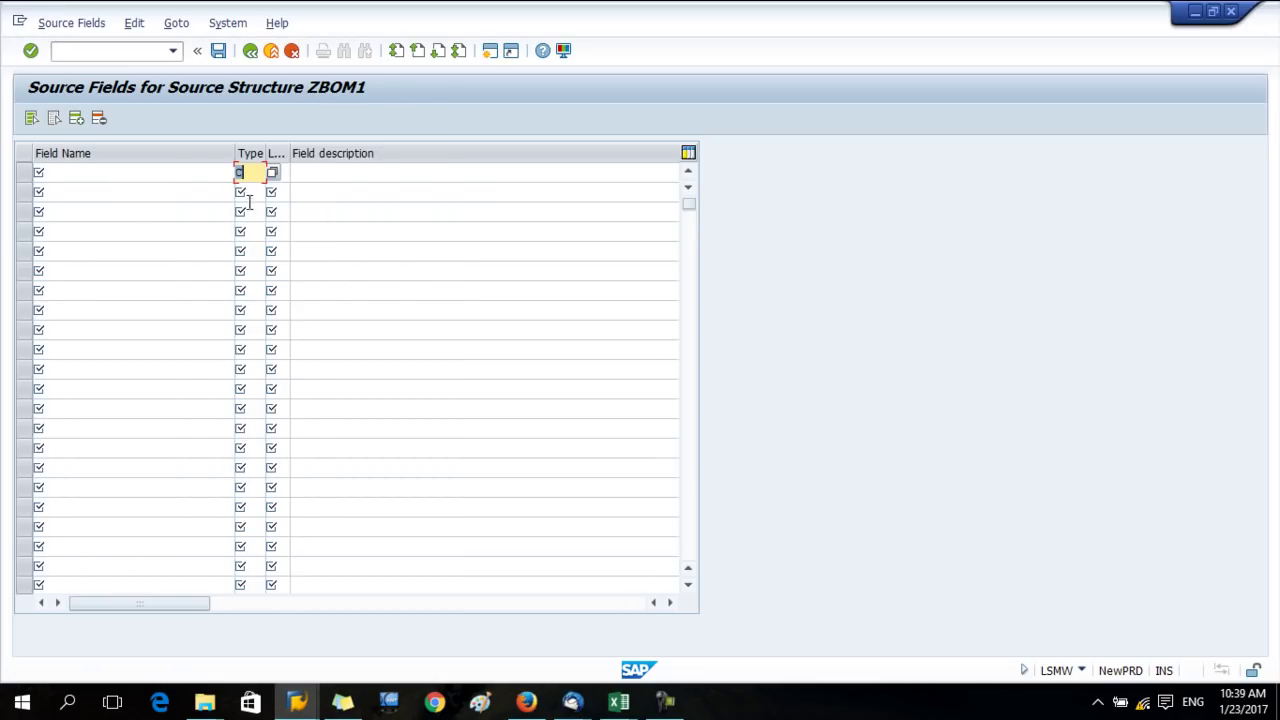
Copy the ten field names from Excel column A into the Field Name column
key(alt+Tab)
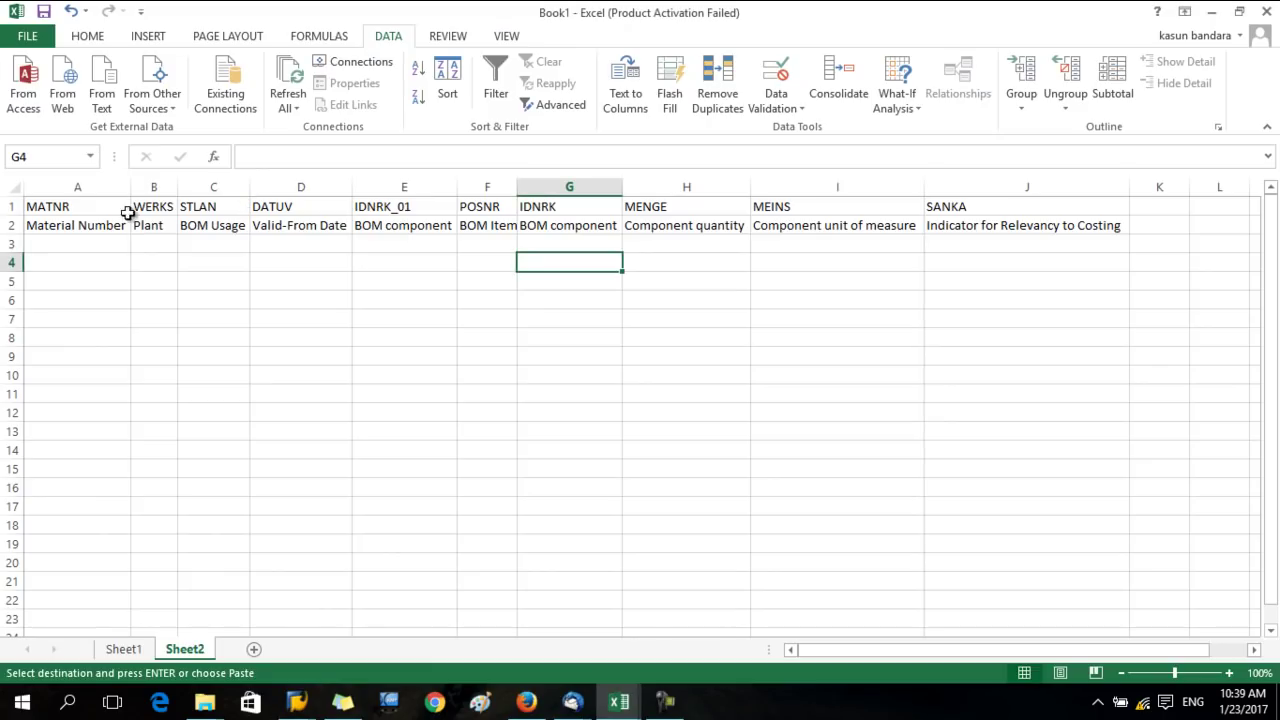
drag(94, 209, 150, 208)
click(124, 649)
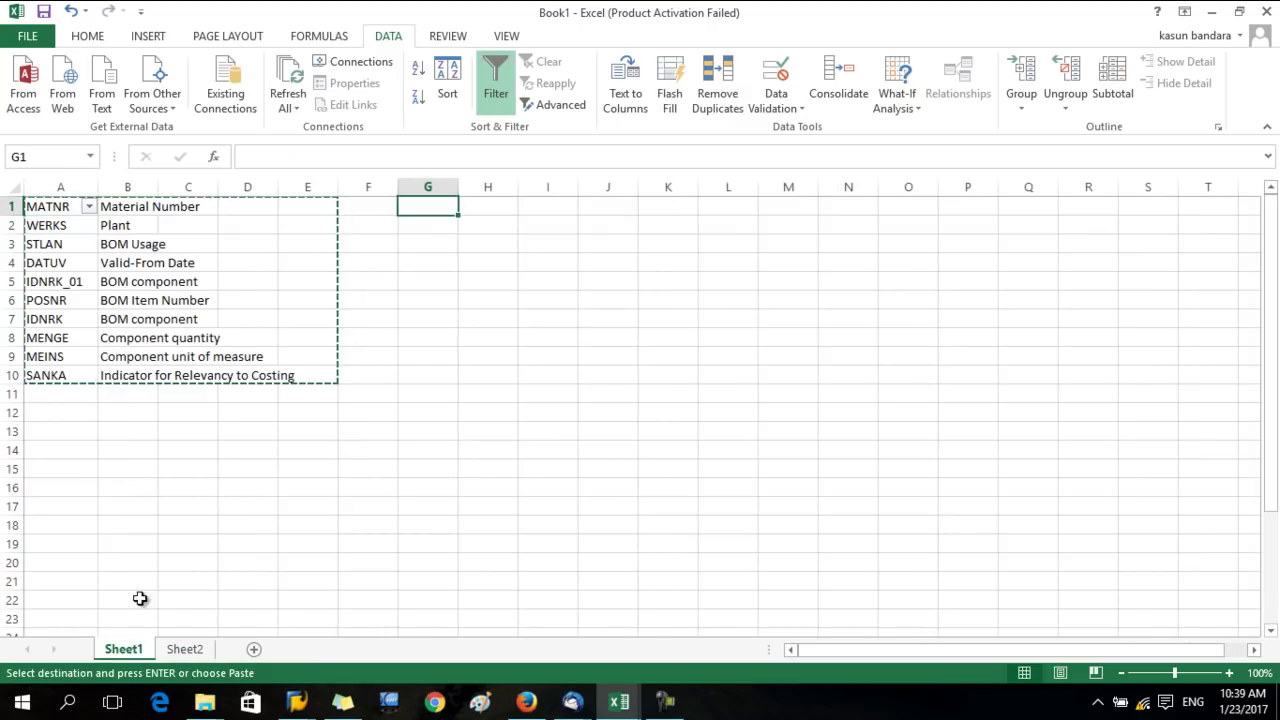
drag(49, 208, 60, 370)
key(ctrl+v)
key(ctrl+c)
key(alt+Tab)
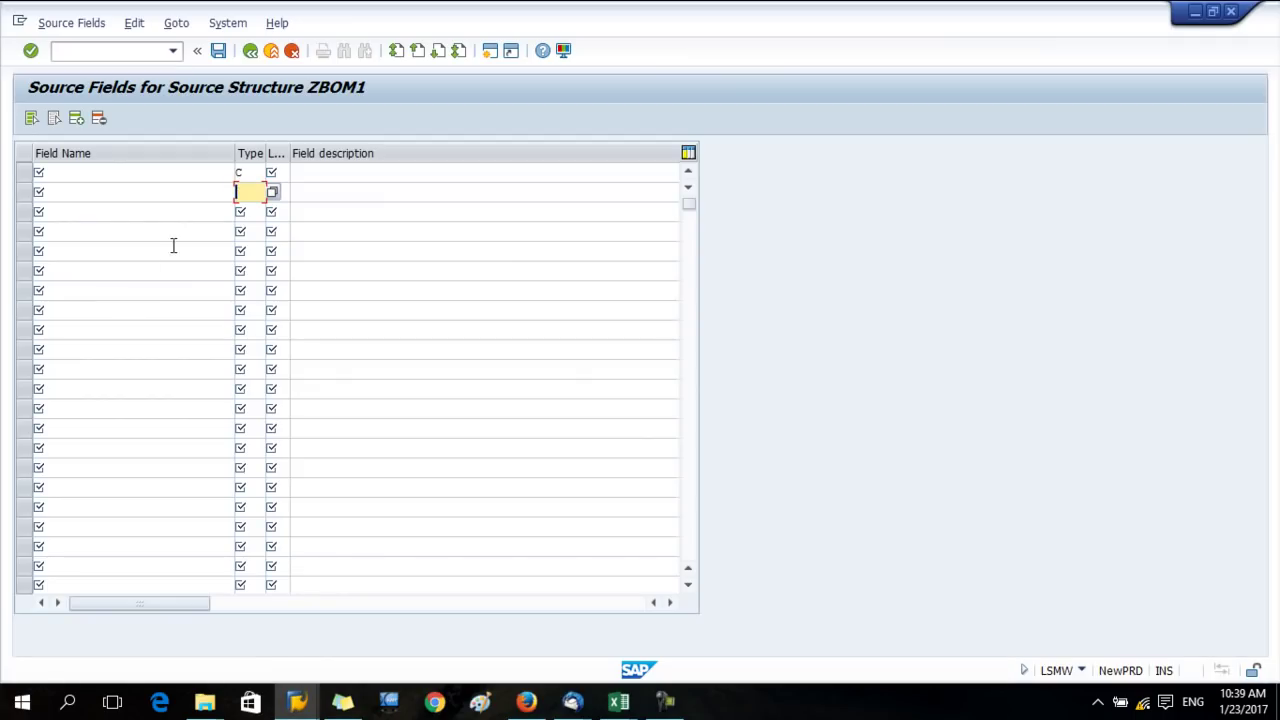
click(80, 174)
key(ctrl+v)
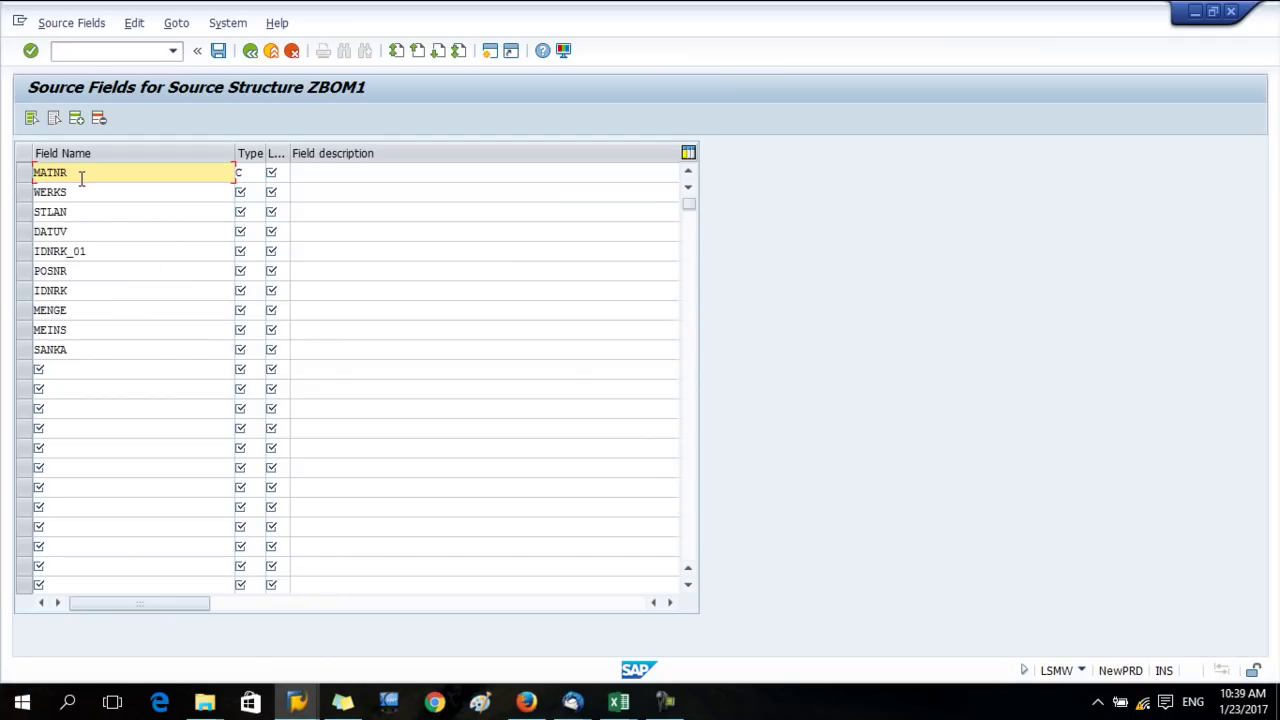
Enter type c for each remaining field, WERKS through SANKA
click(251, 194)
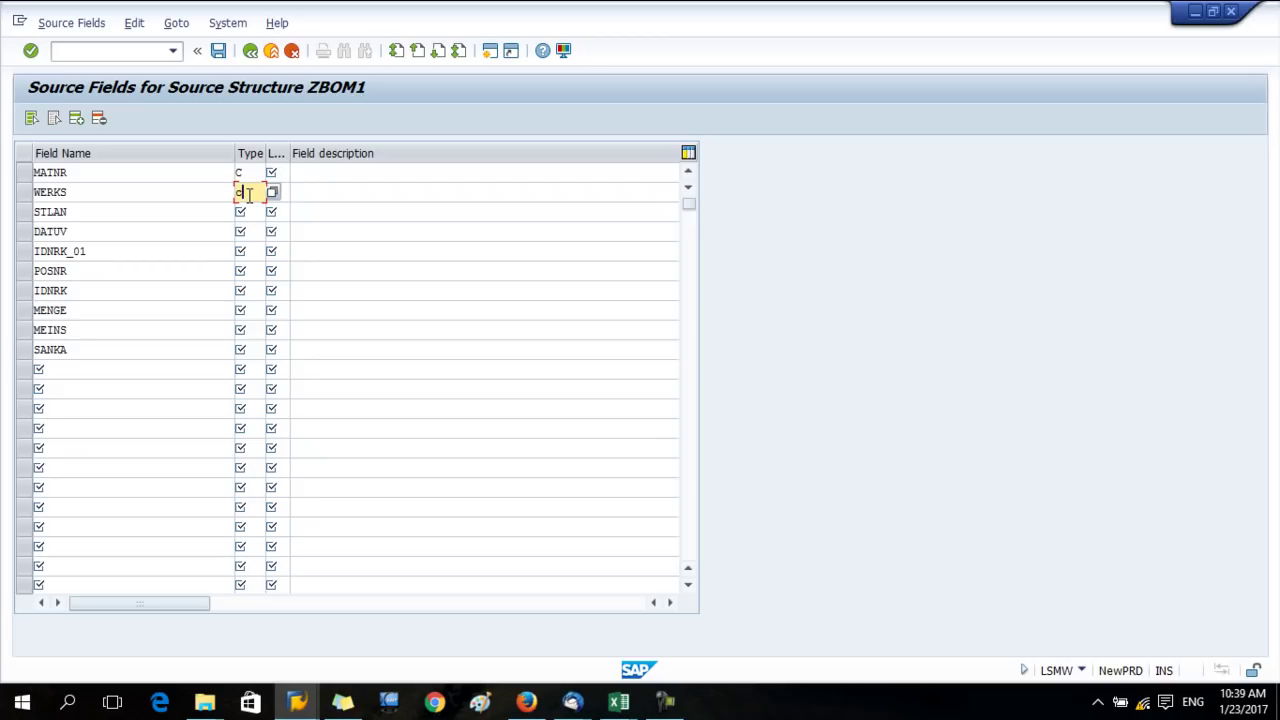
click(249, 212)
text(c)
click(249, 231)
text(c)
click(250, 251)
text(c)
click(250, 266)
text(c)
click(250, 287)
text(c)
click(250, 307)
text(c)
click(250, 327)
text(c)
click(252, 348)
text(c)
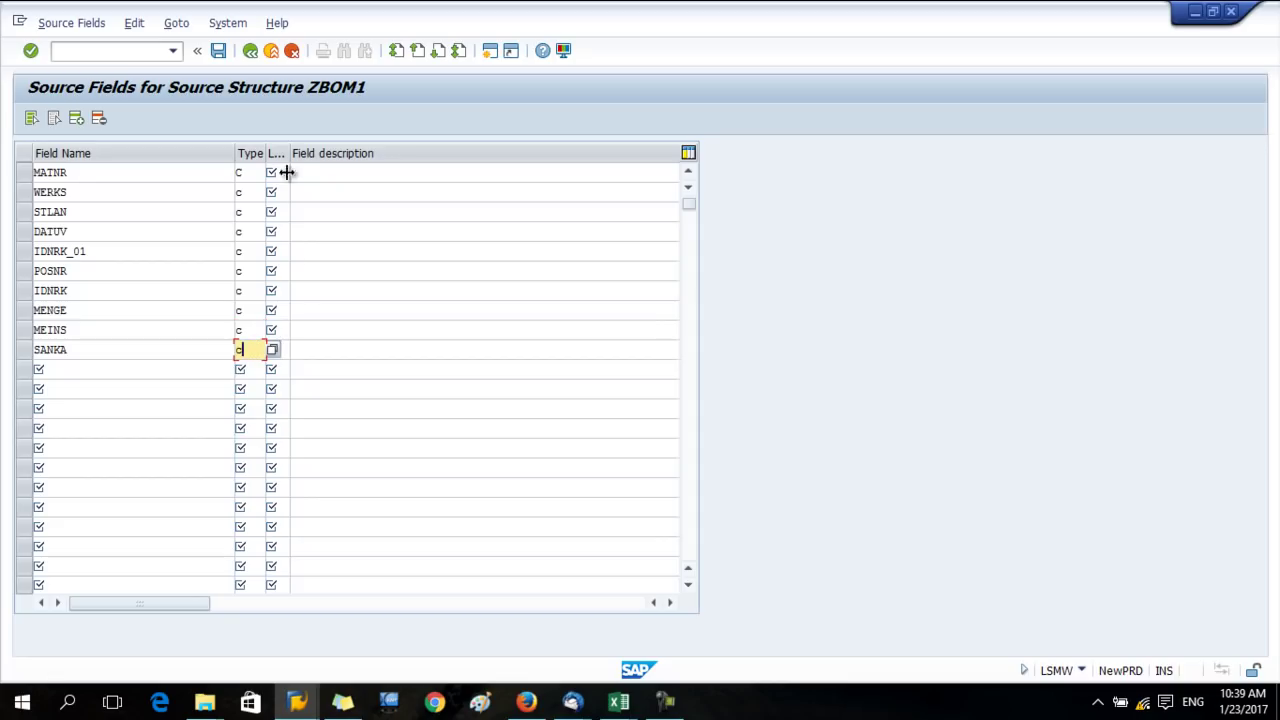
Widen the Length column and begin entering lengths, checking the Excel field list
drag(287, 160, 311, 160)
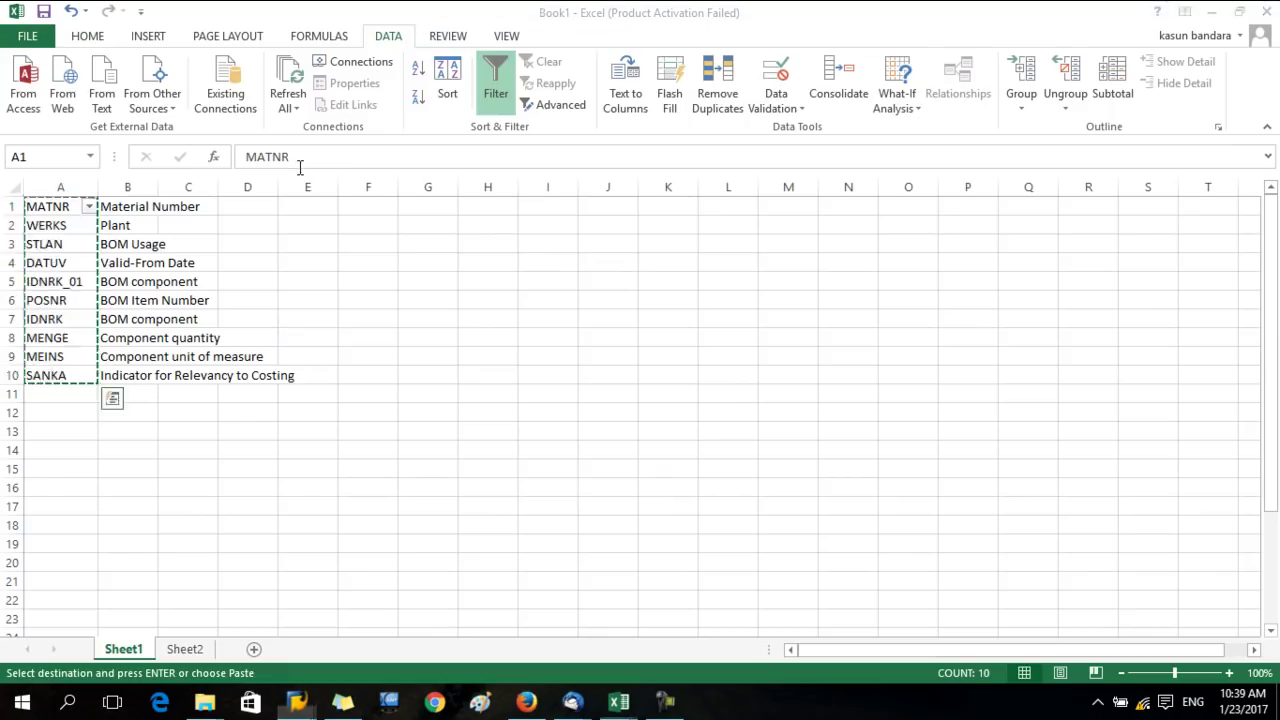
key(alt+Tab)
key(alt+Tab)
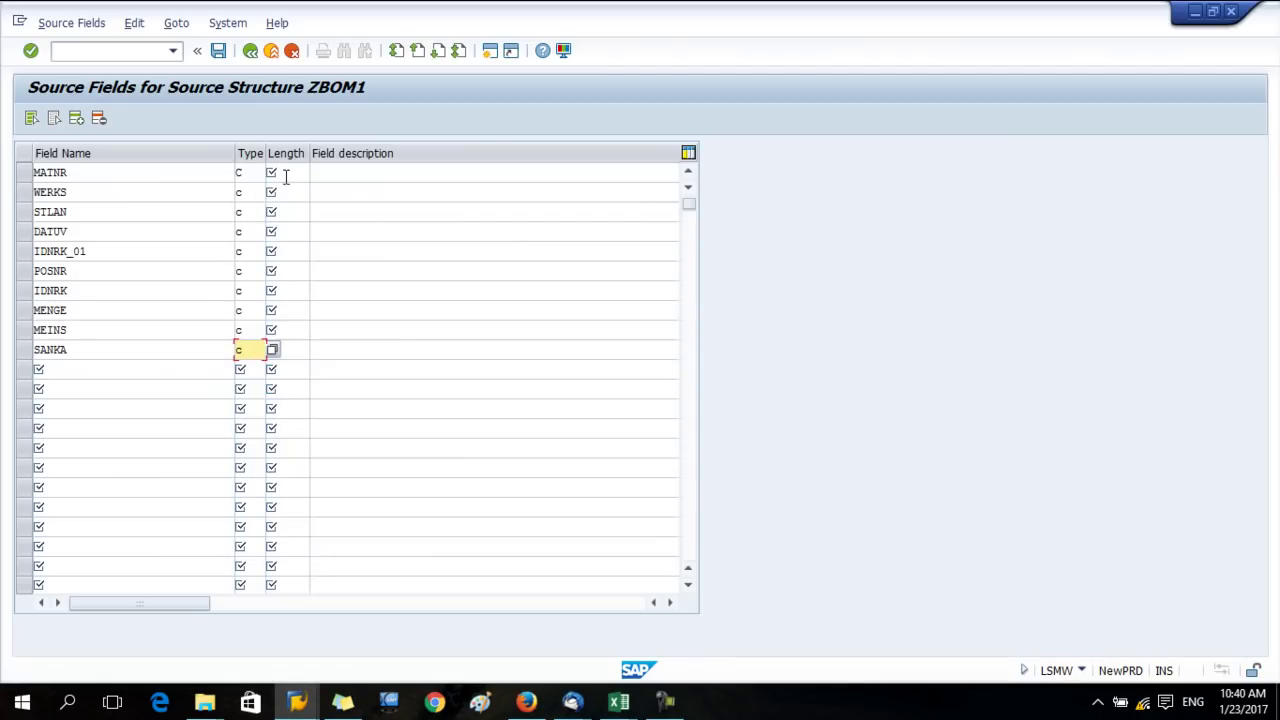
click(286, 174)
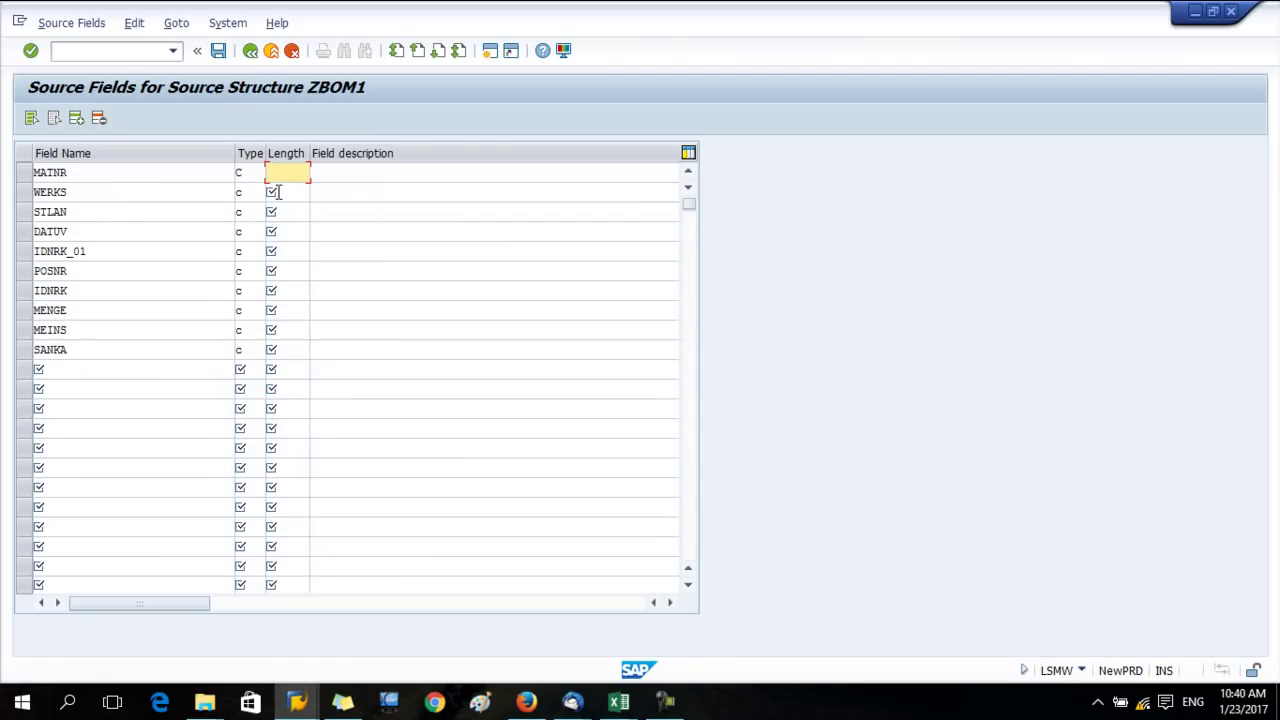
click(278, 192)
key(alt+Tab)
key(alt+Tab)
click(288, 174)
click(289, 196)
text(4)
click(290, 211)
key(alt+Tab)
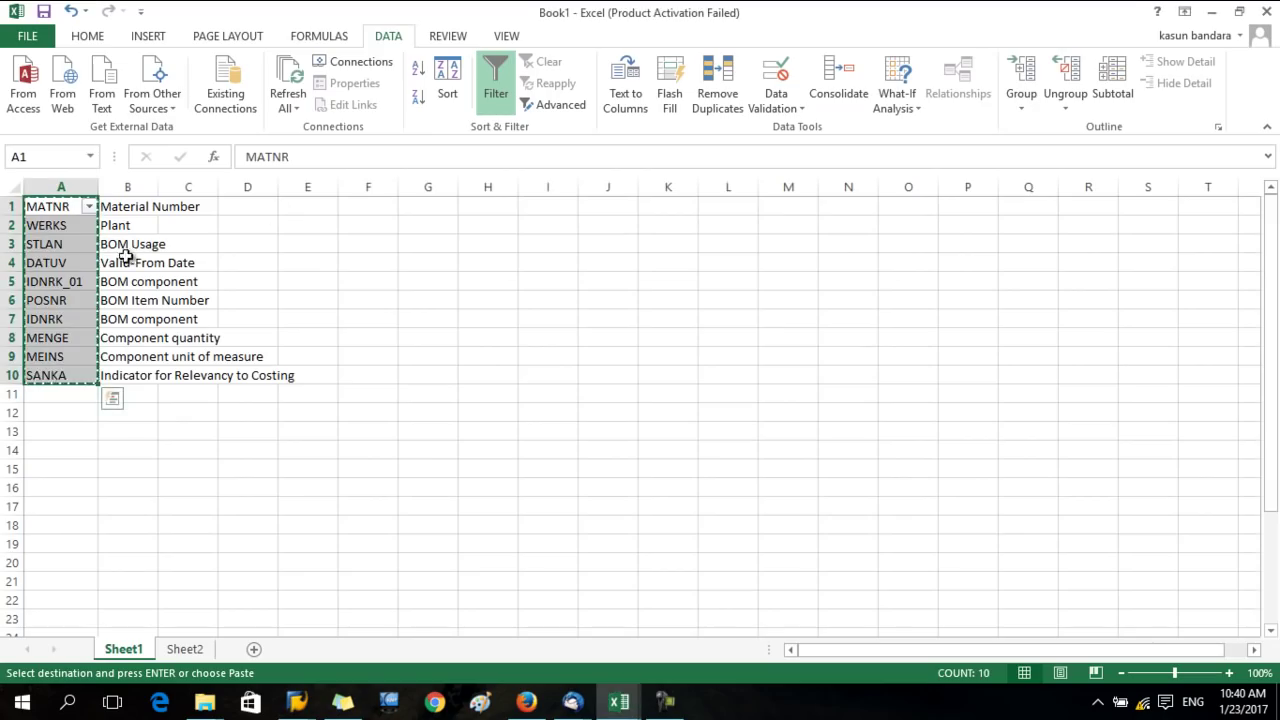
key(alt+Tab)
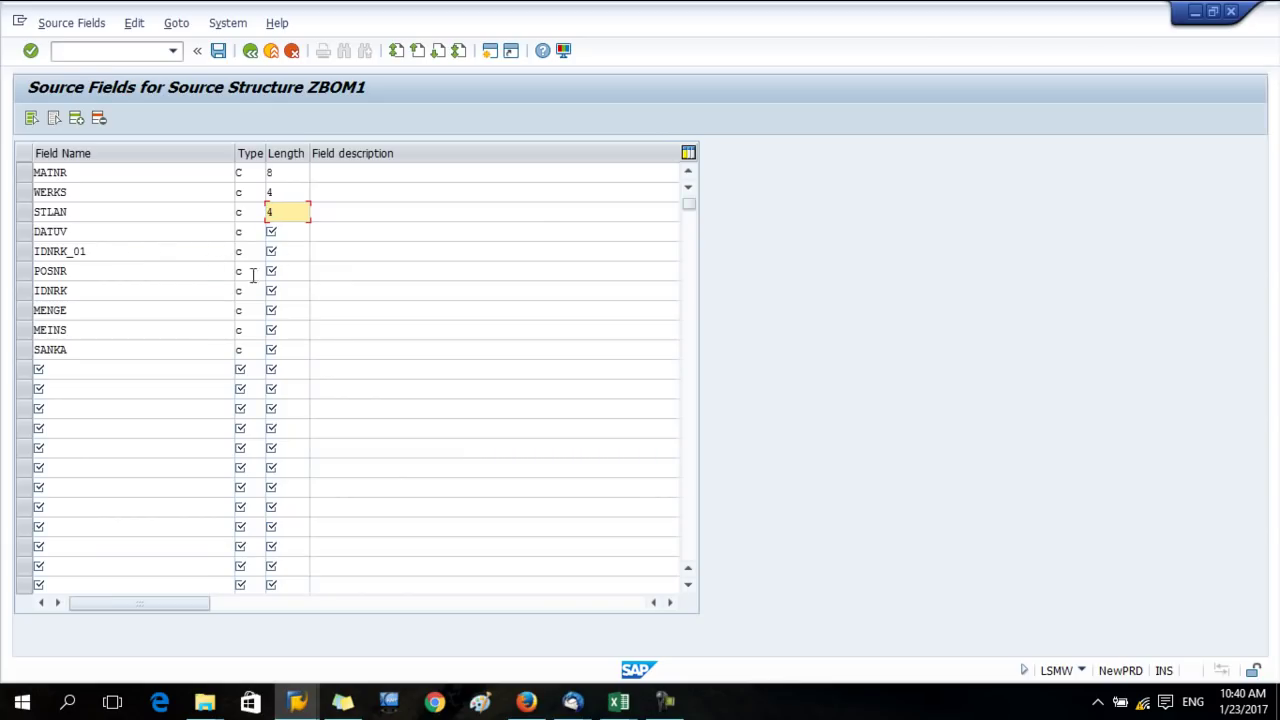
click(290, 231)
key(alt+Tab)
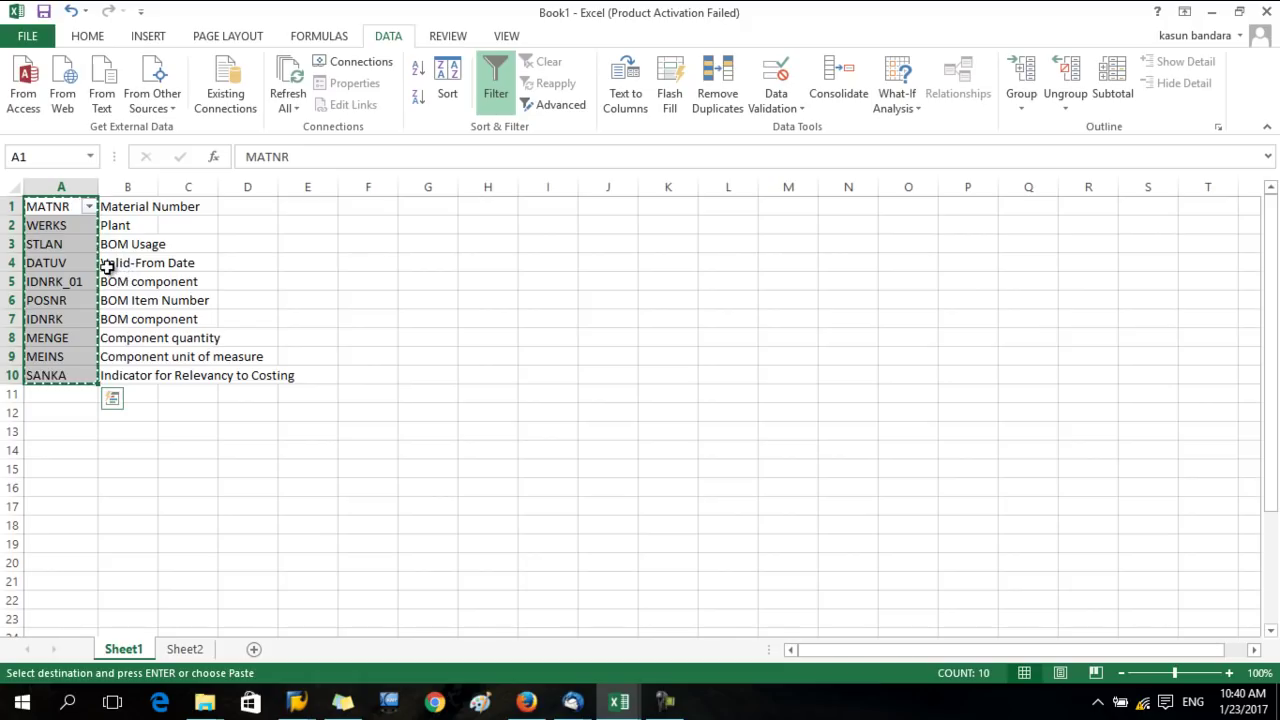
key(alt+Tab)
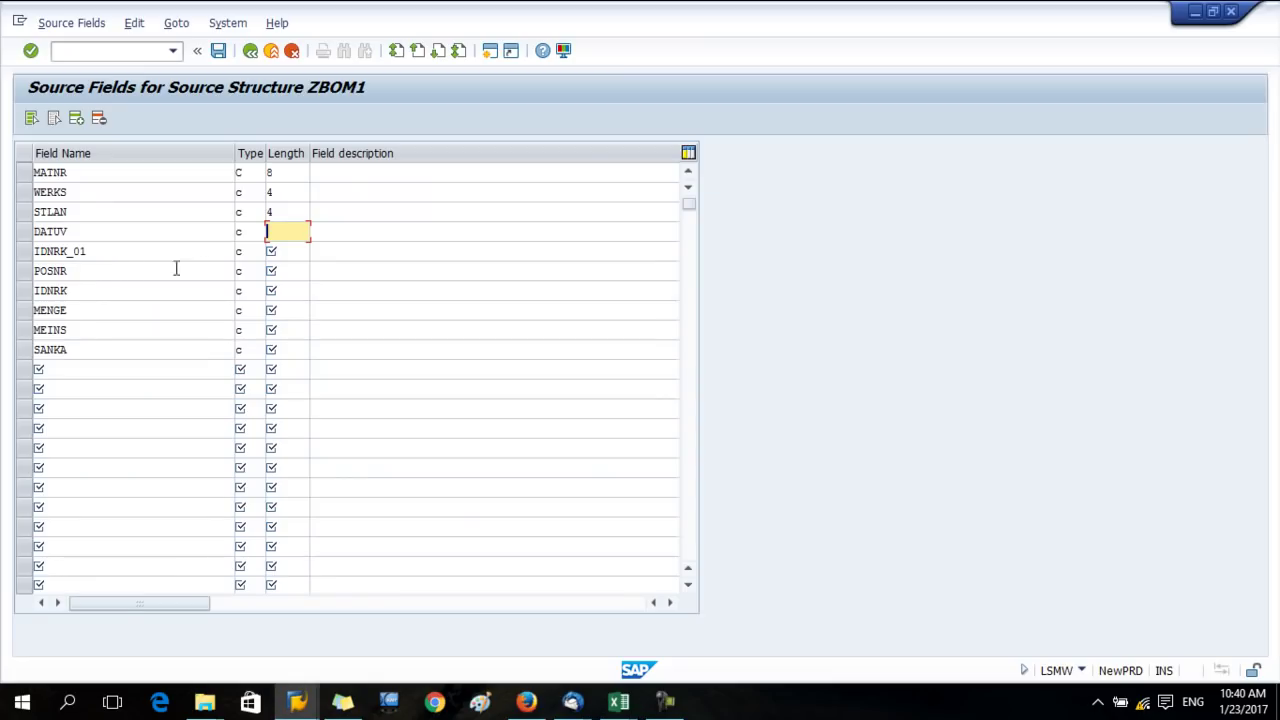
Correct the WERKS and STLAN lengths to 5 and give DATUV length 12
double_click(280, 192)
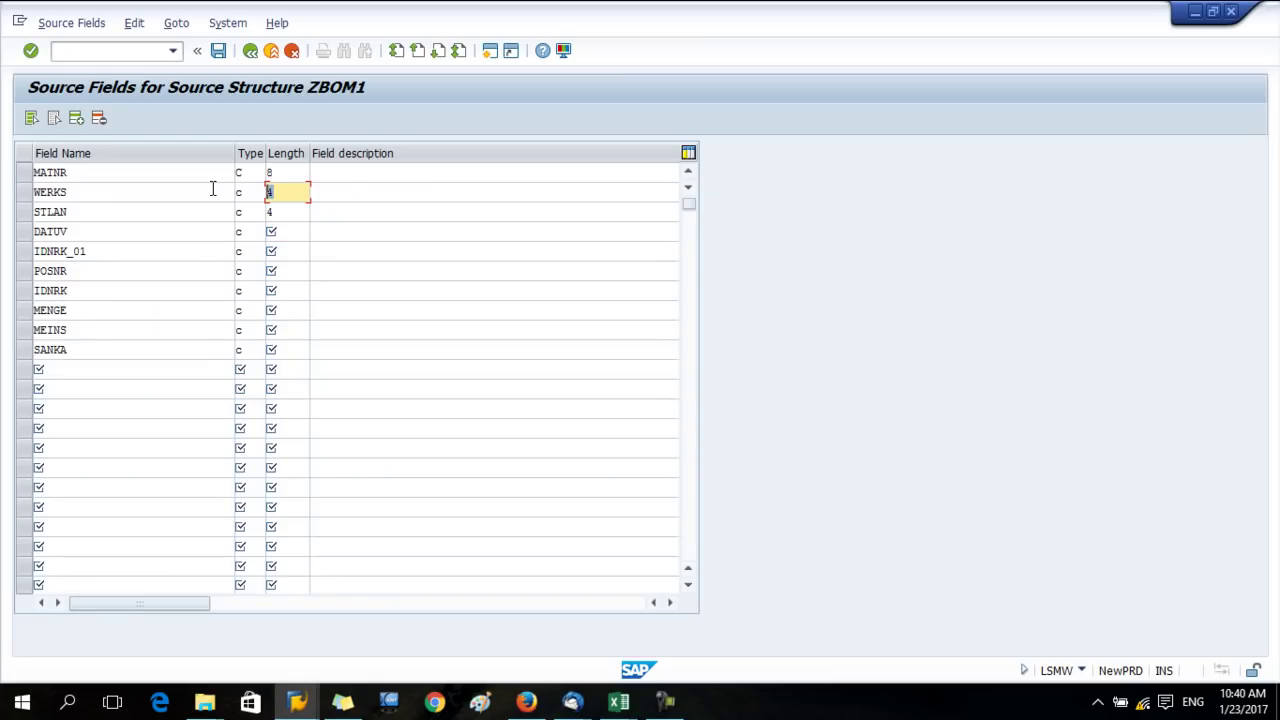
text(5)
double_click(283, 211)
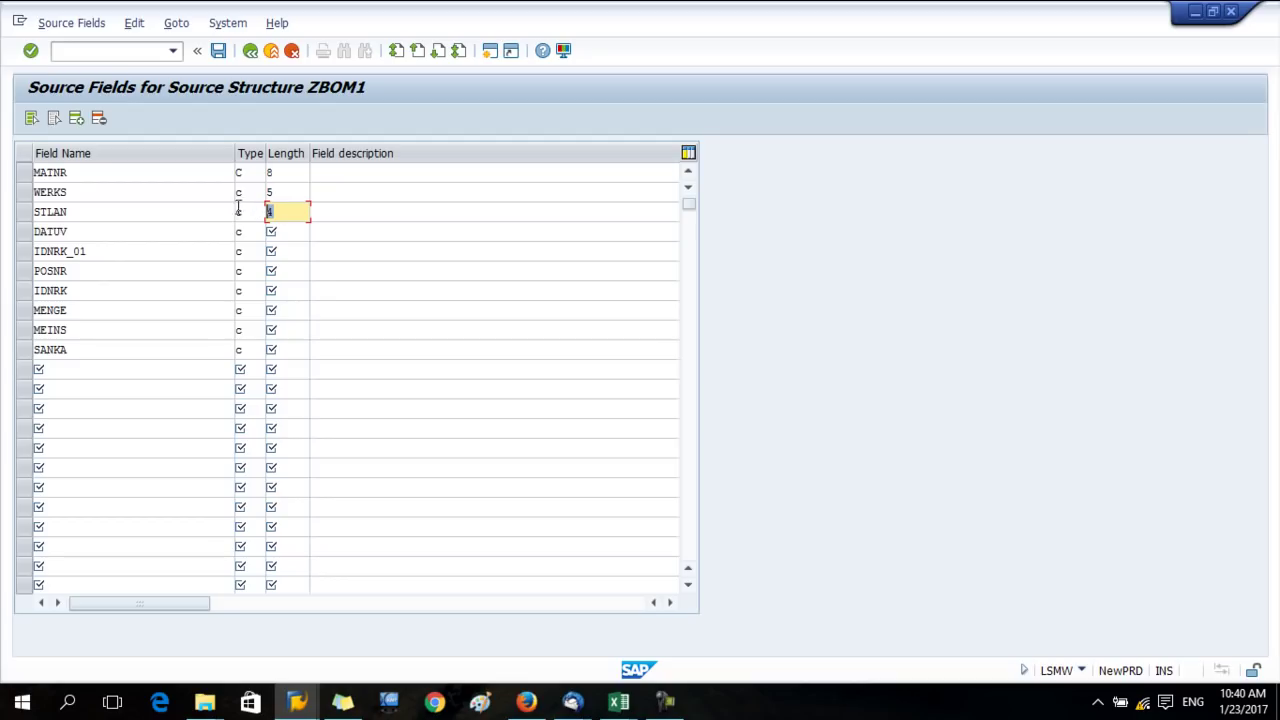
text(5)
click(288, 236)
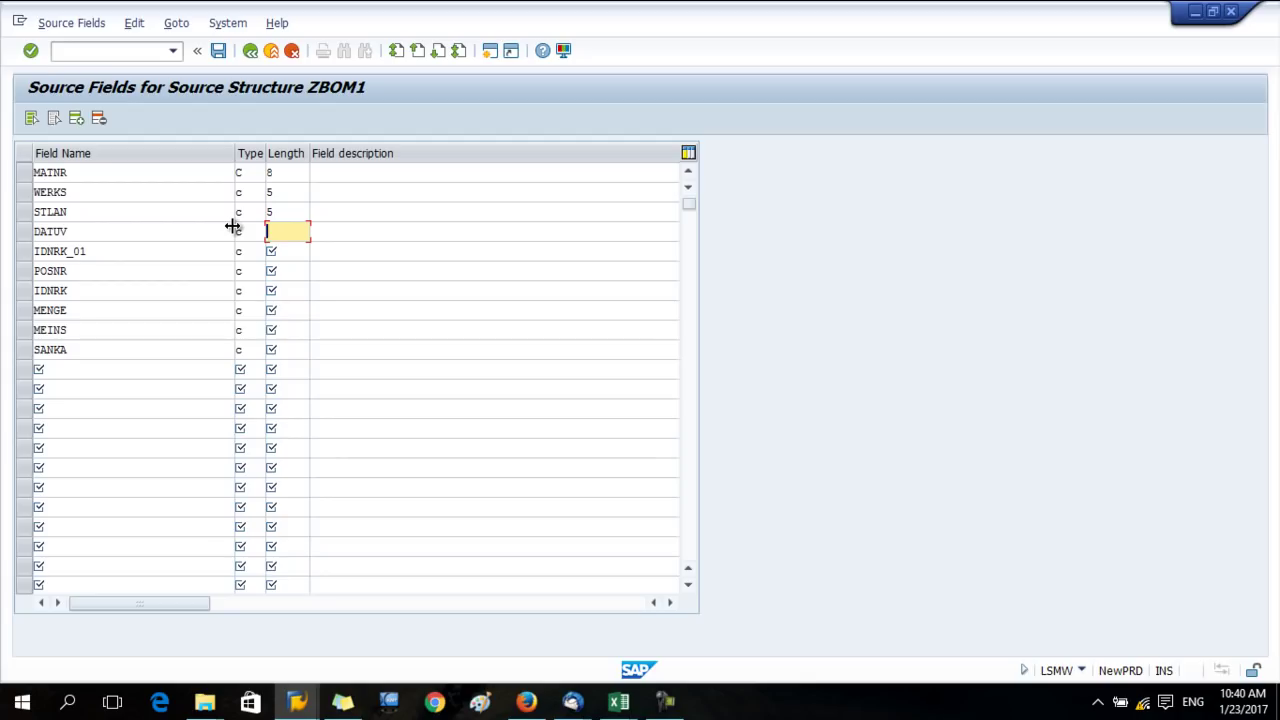
text(12)
key(Return)
Enter the remaining field lengths (10, 12, 5), checking each against Excel
click(292, 248)
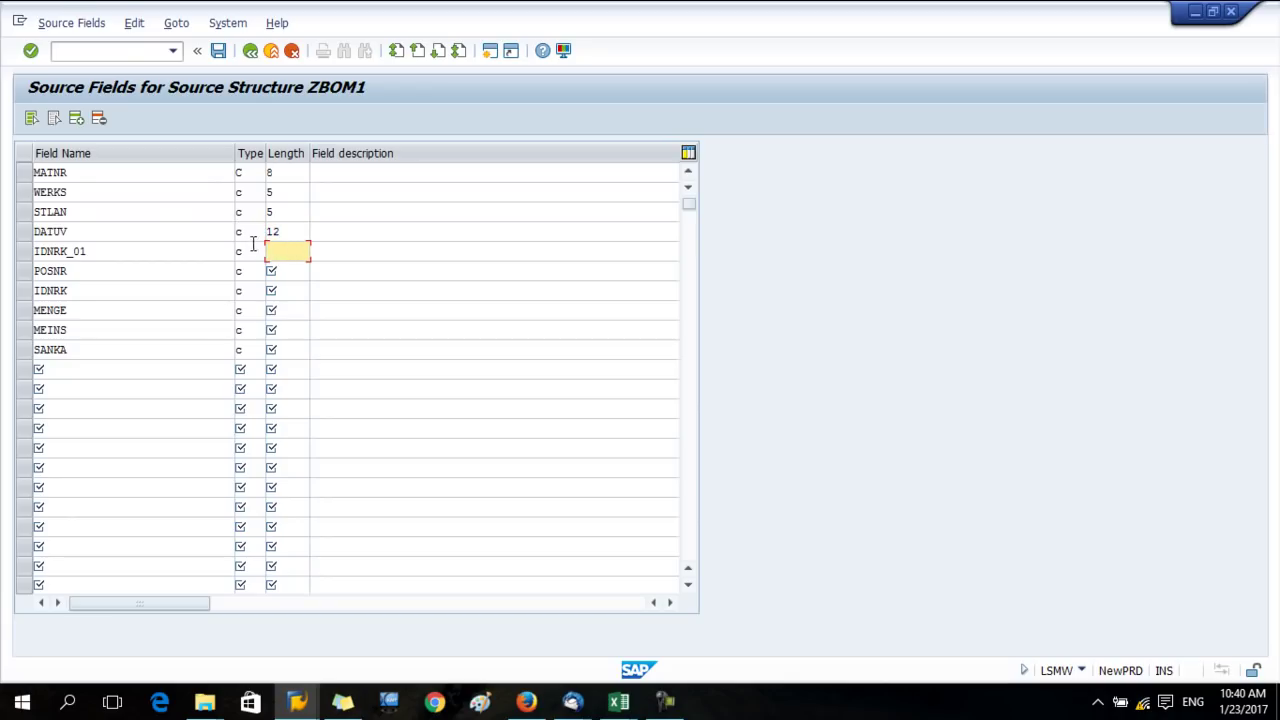
key(alt+Tab)
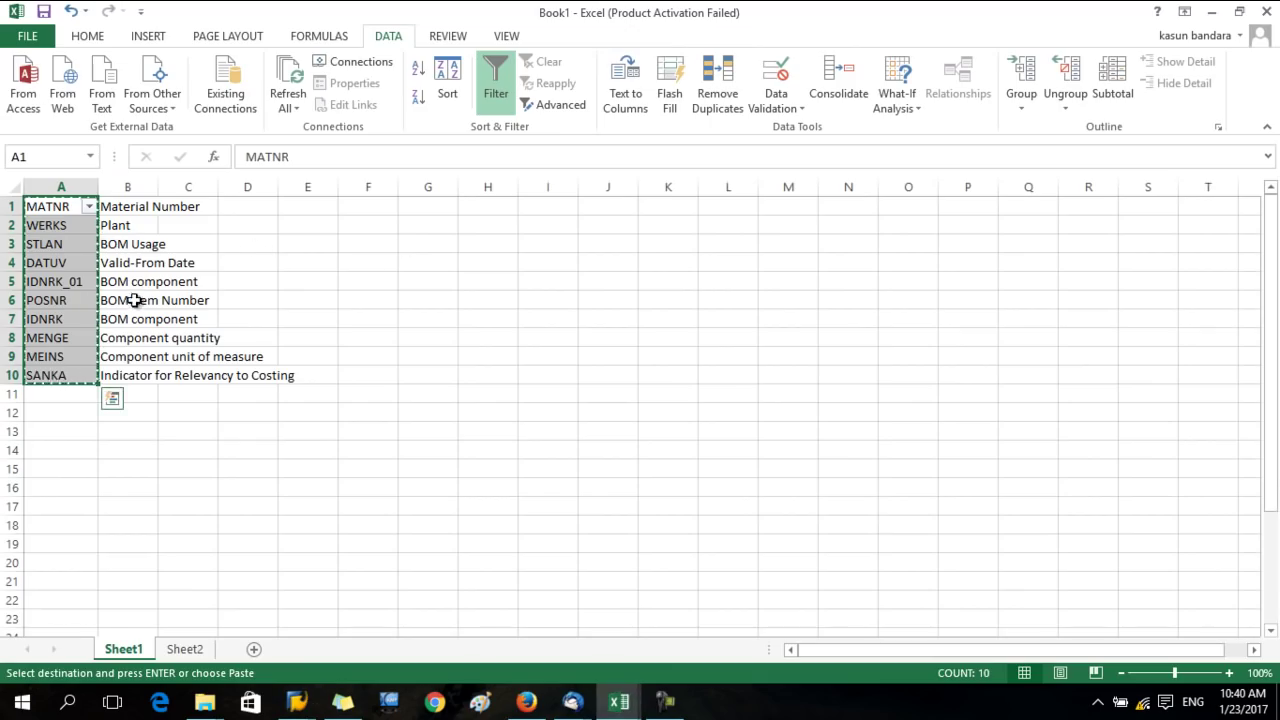
key(alt+Tab)
text(10)
click(292, 270)
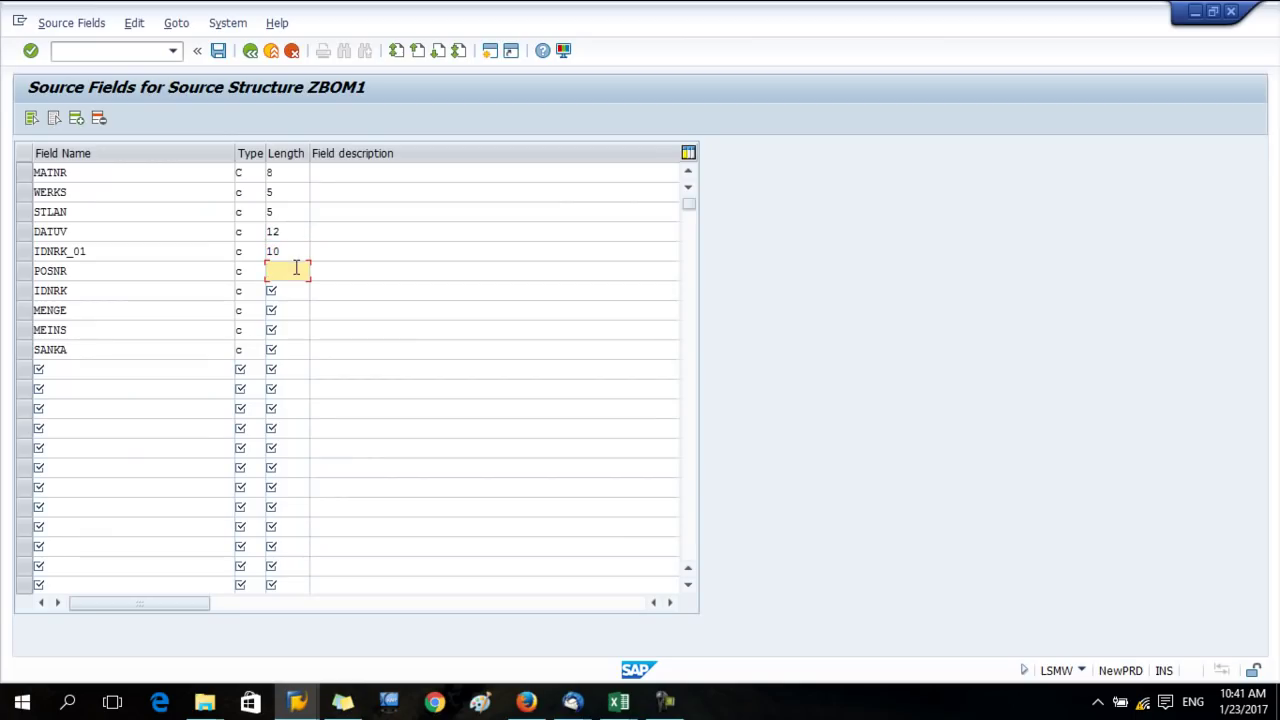
key(alt+Tab)
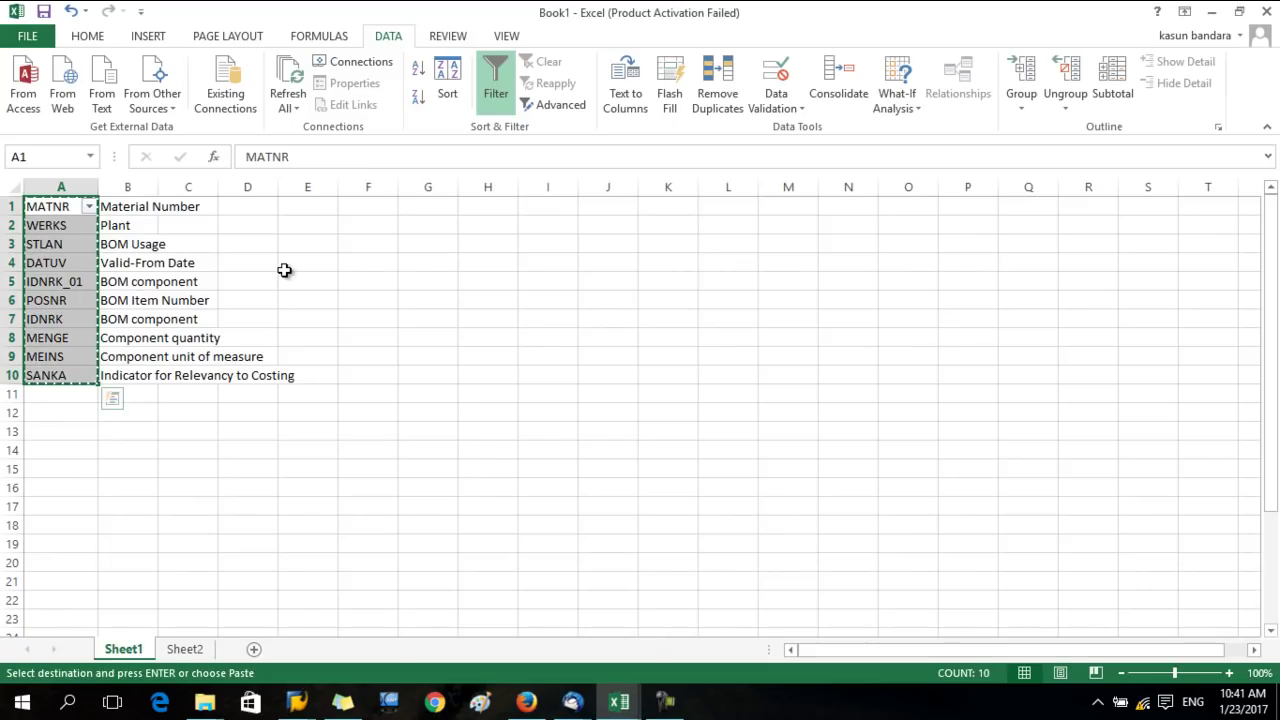
key(alt+Tab)
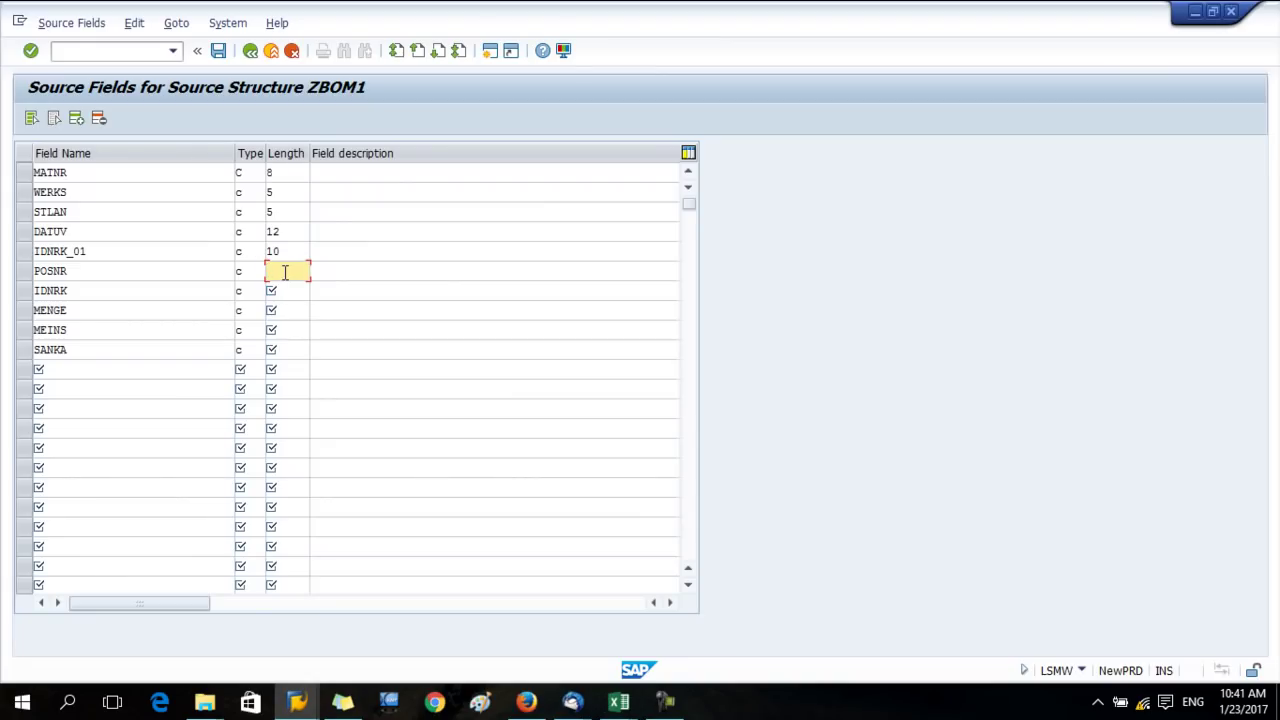
click(276, 290)
key(alt+Tab)
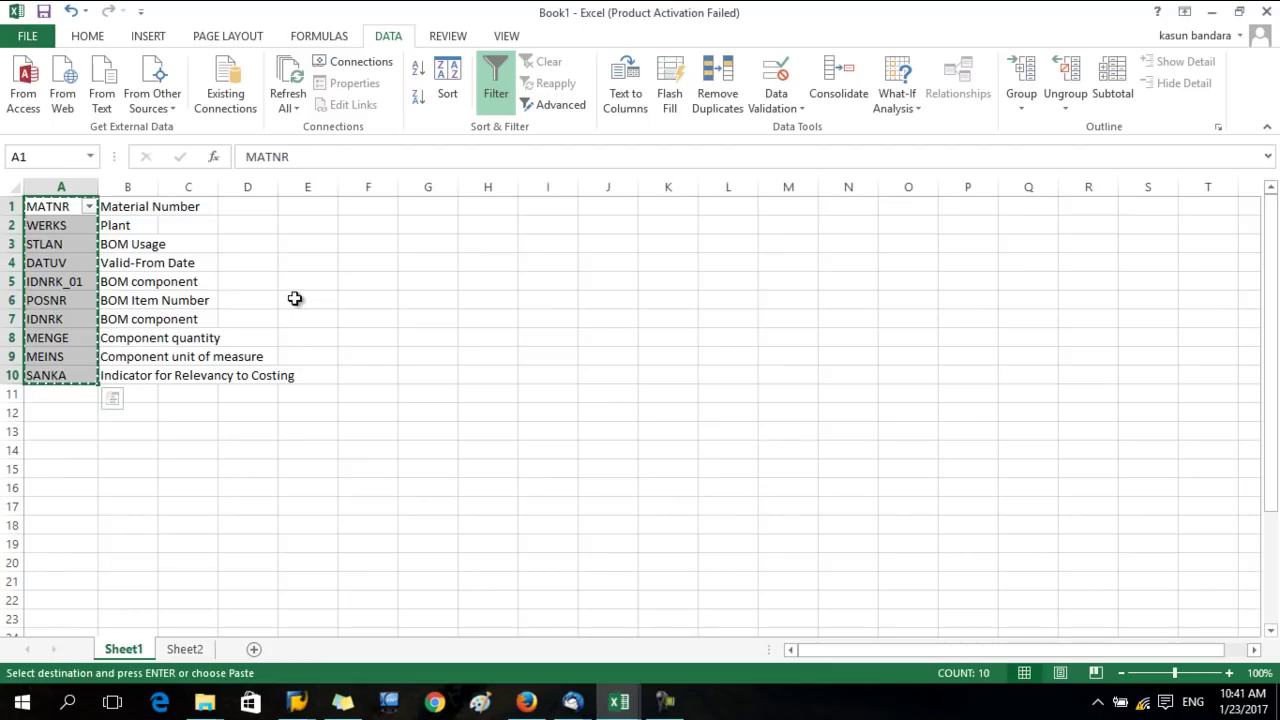
key(alt+Tab)
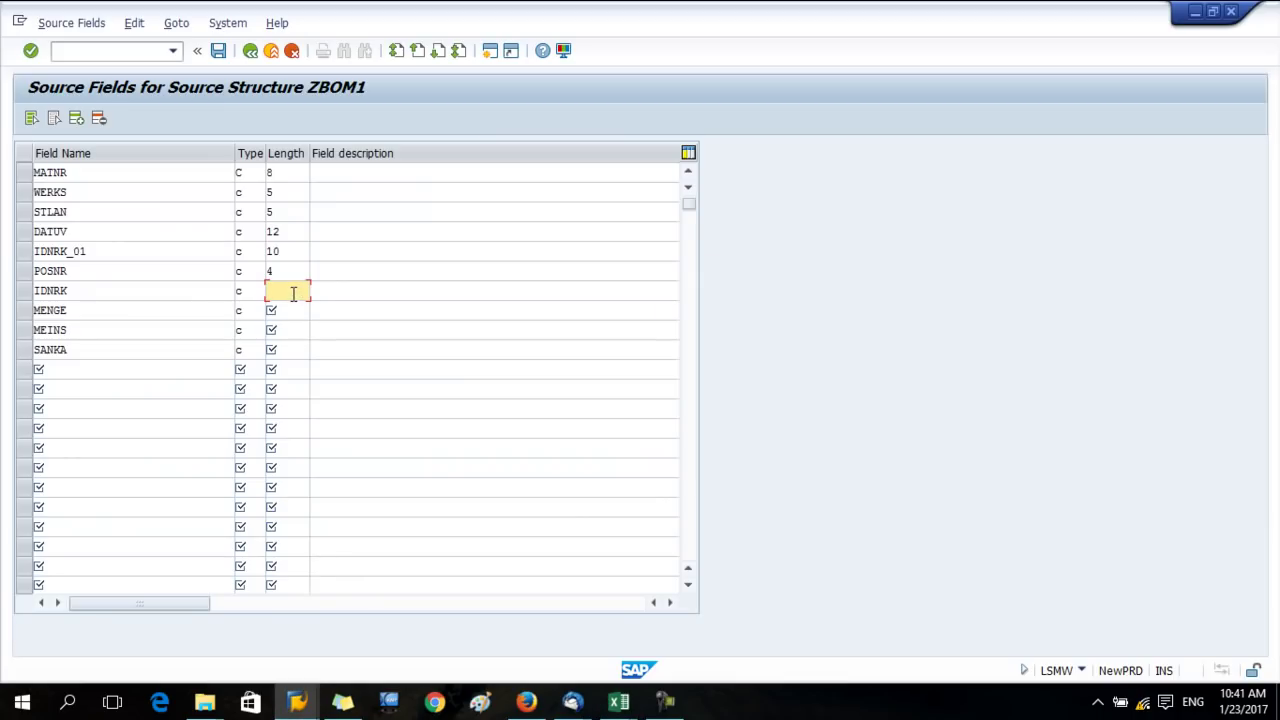
click(298, 315)
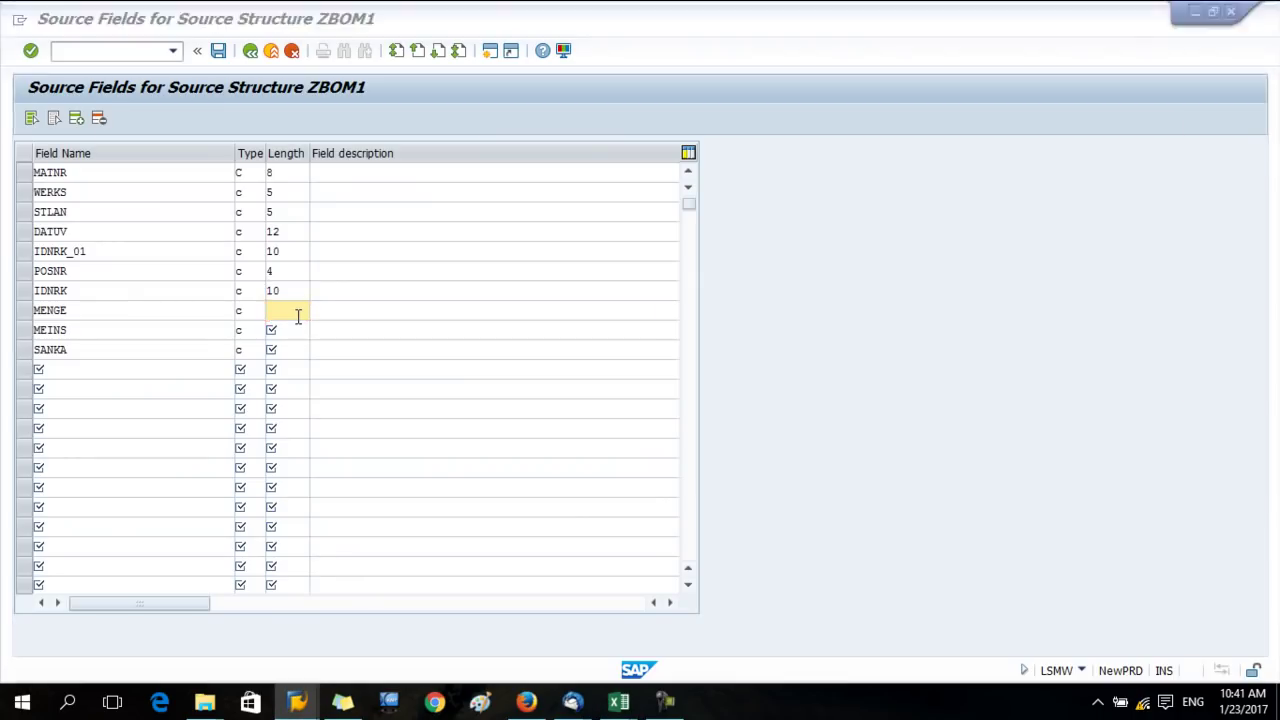
key(alt+Tab)
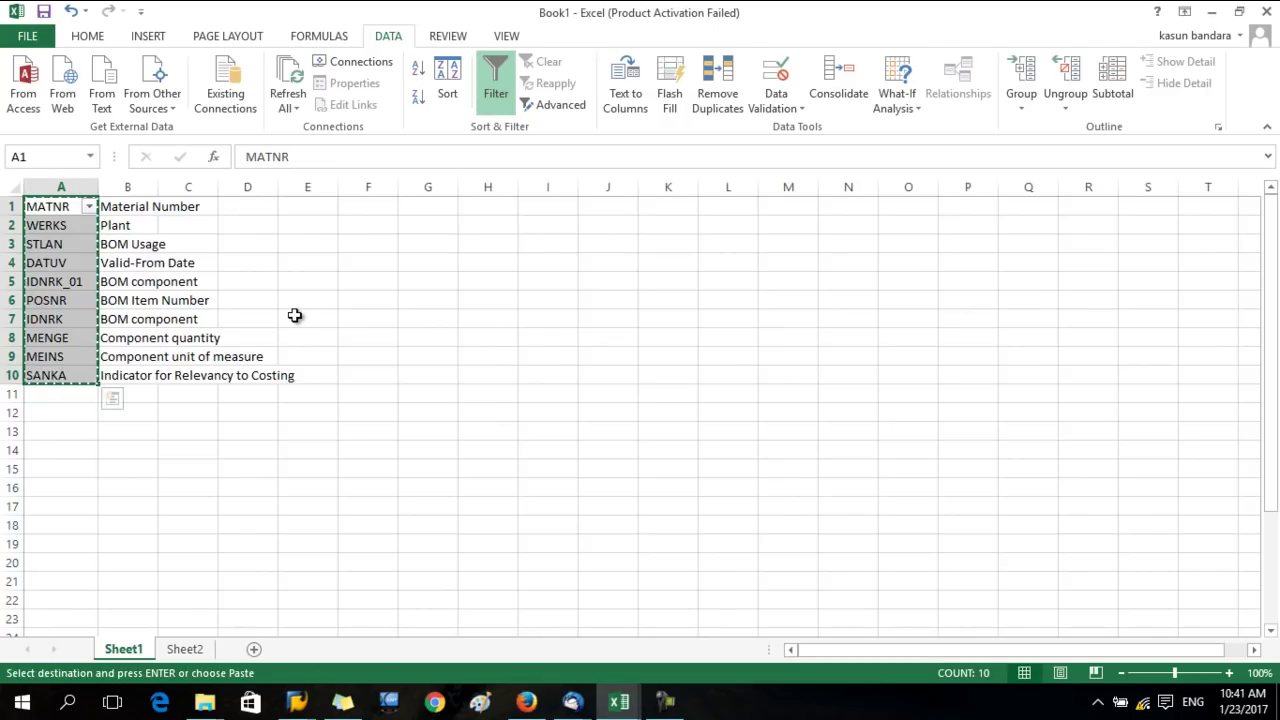
key(alt+Tab)
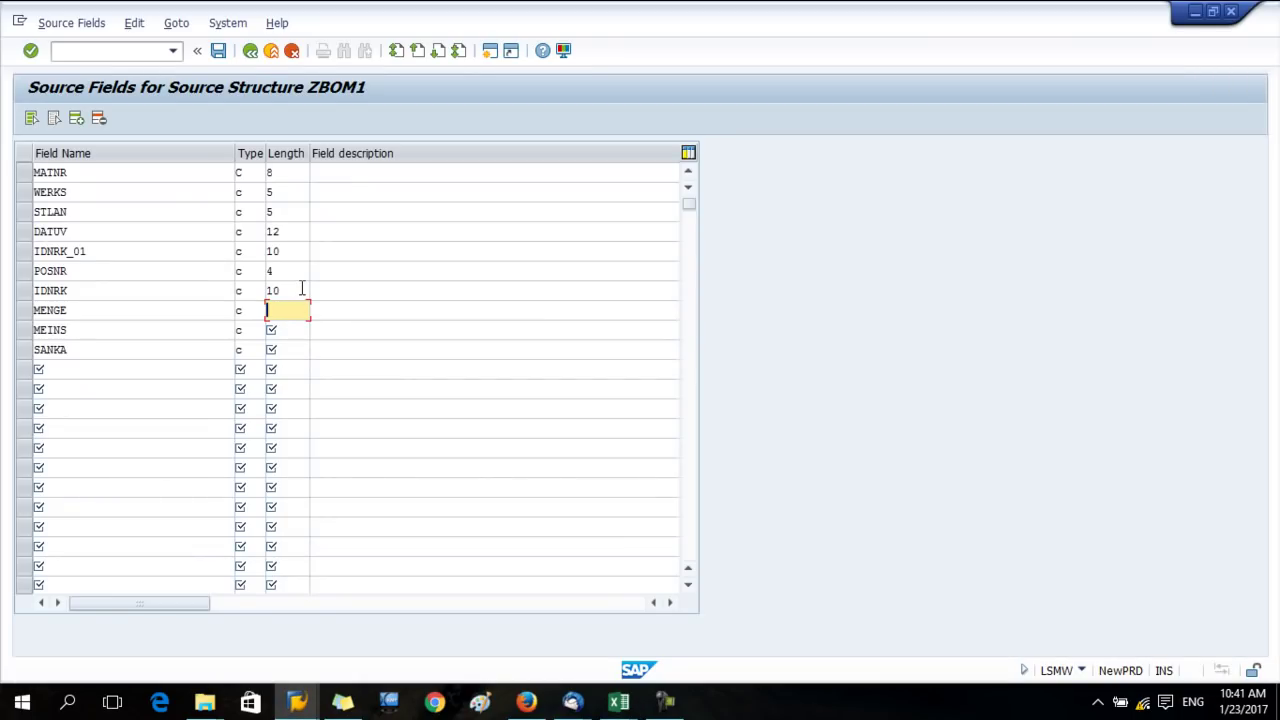
key(alt+Tab)
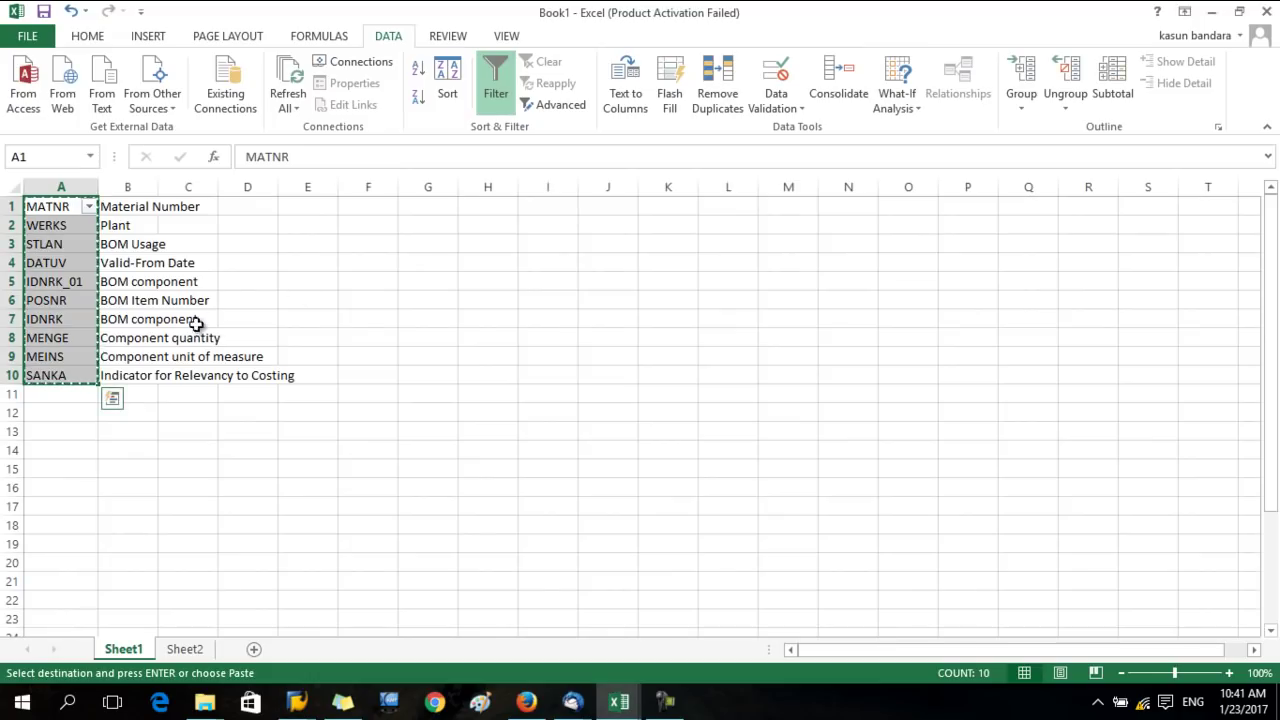
key(alt+Tab)
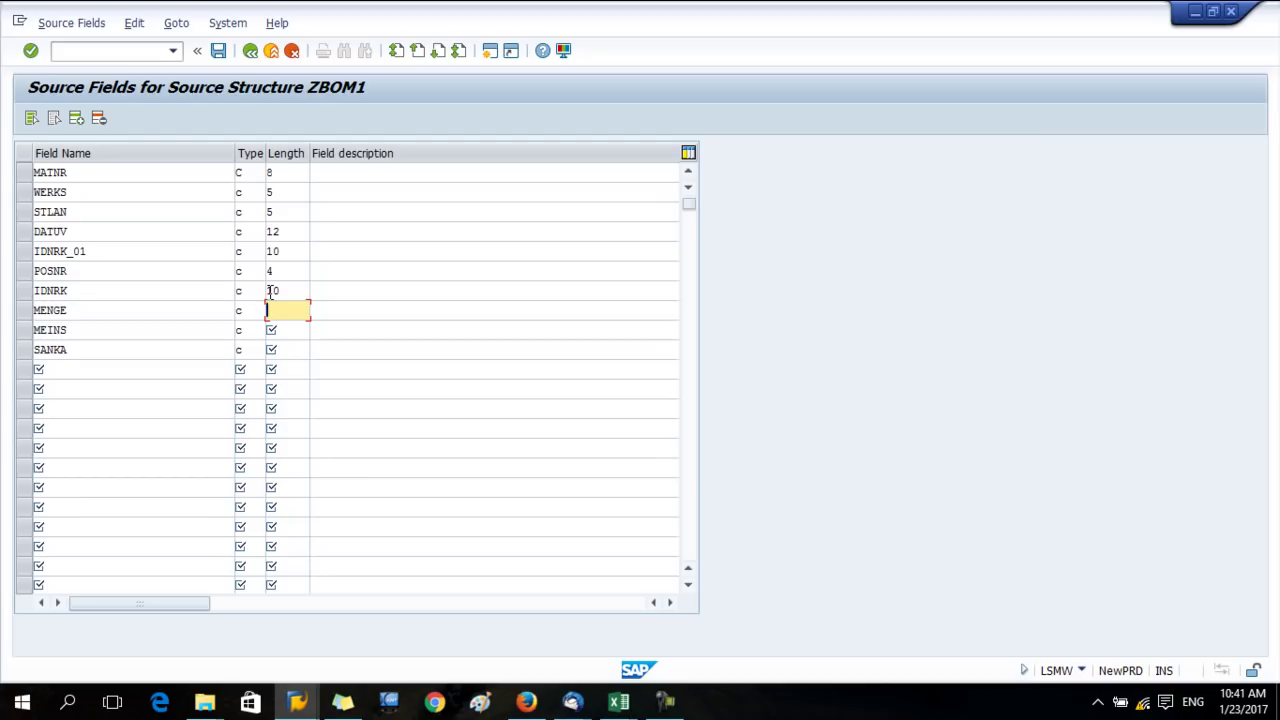
text(12)
click(279, 332)
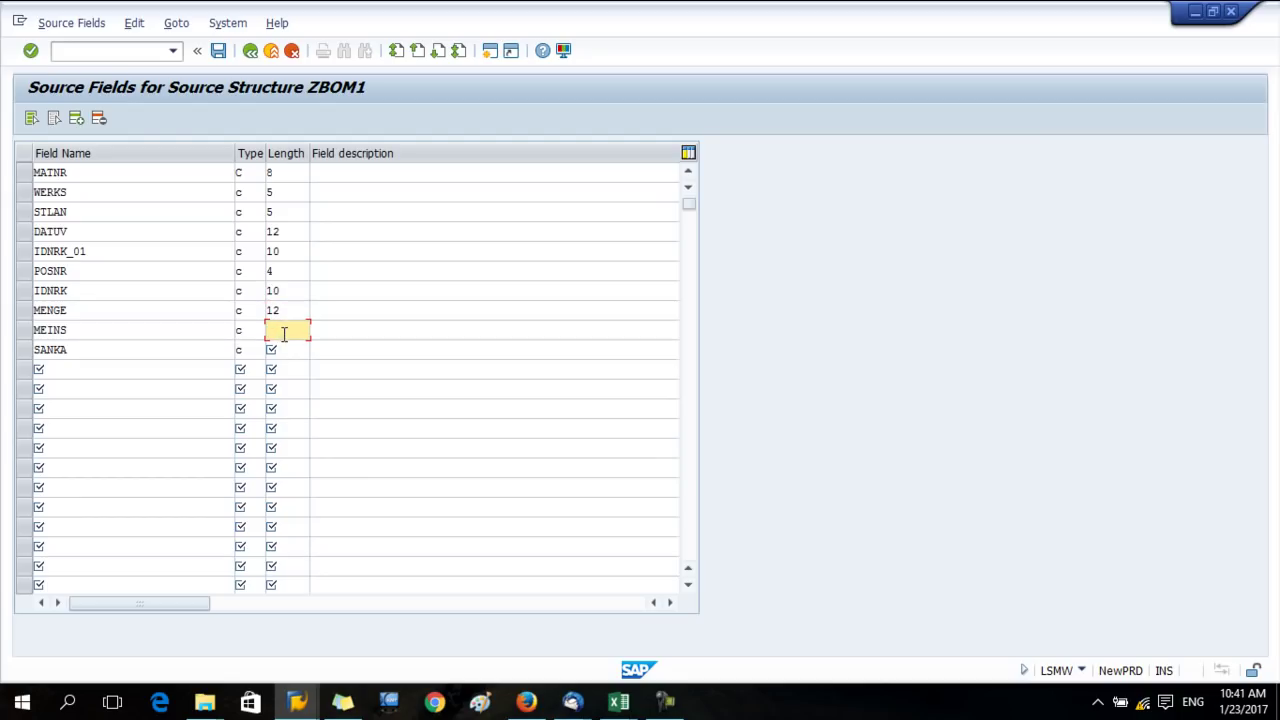
key(alt+Tab)
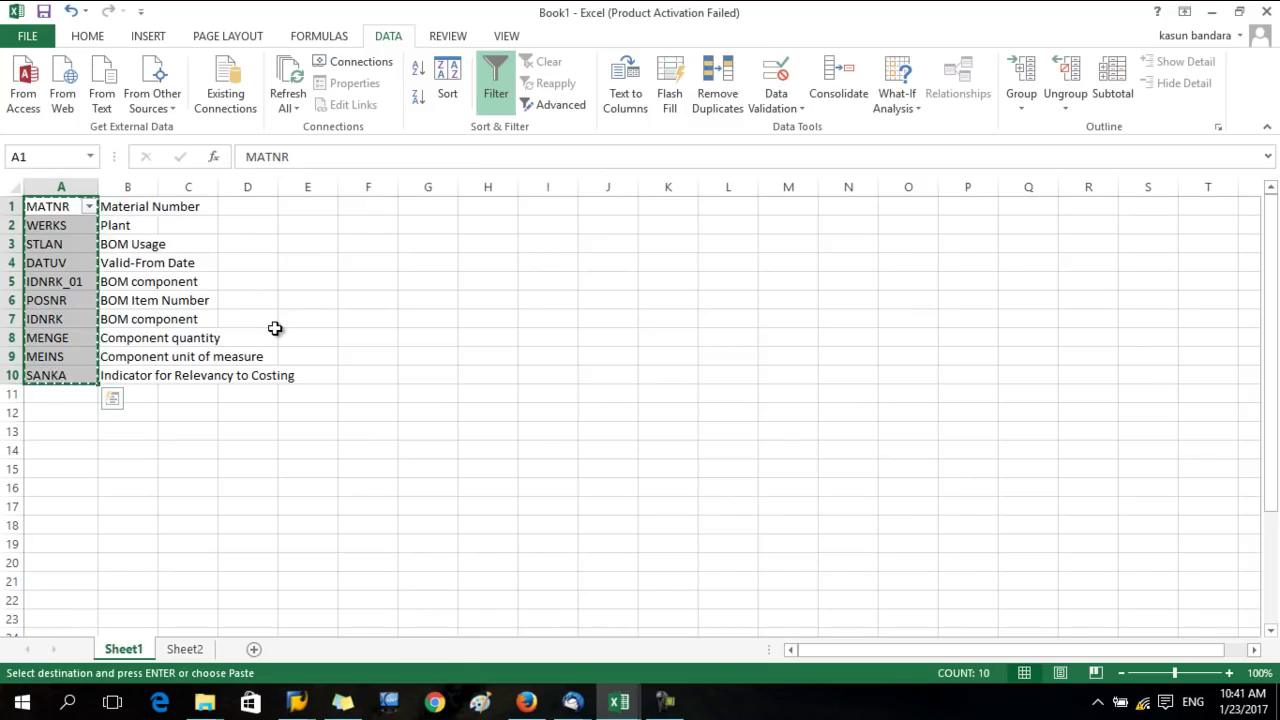
key(alt+Tab)
text(5)
click(279, 352)
key(alt+Tab)
key(alt+Tab)
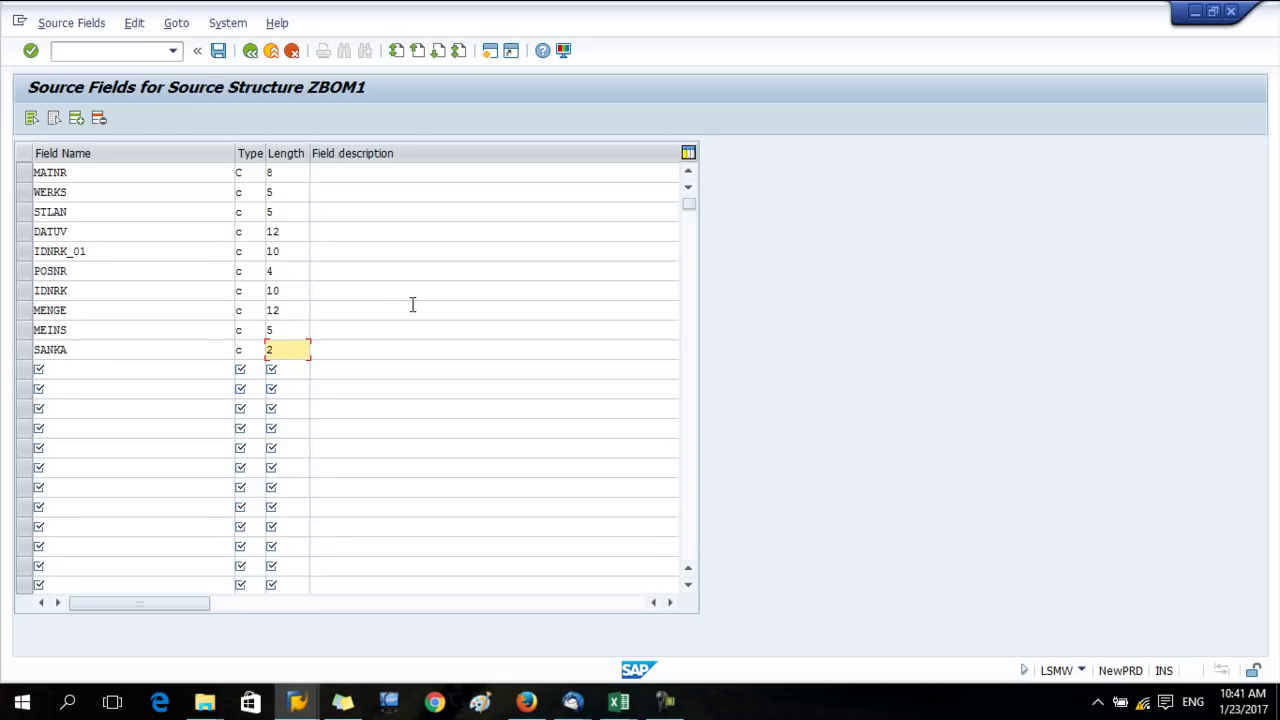
key(alt+Tab)
Copy the descriptions from Excel column B and paste them into the Field description column
drag(150, 210, 143, 371)
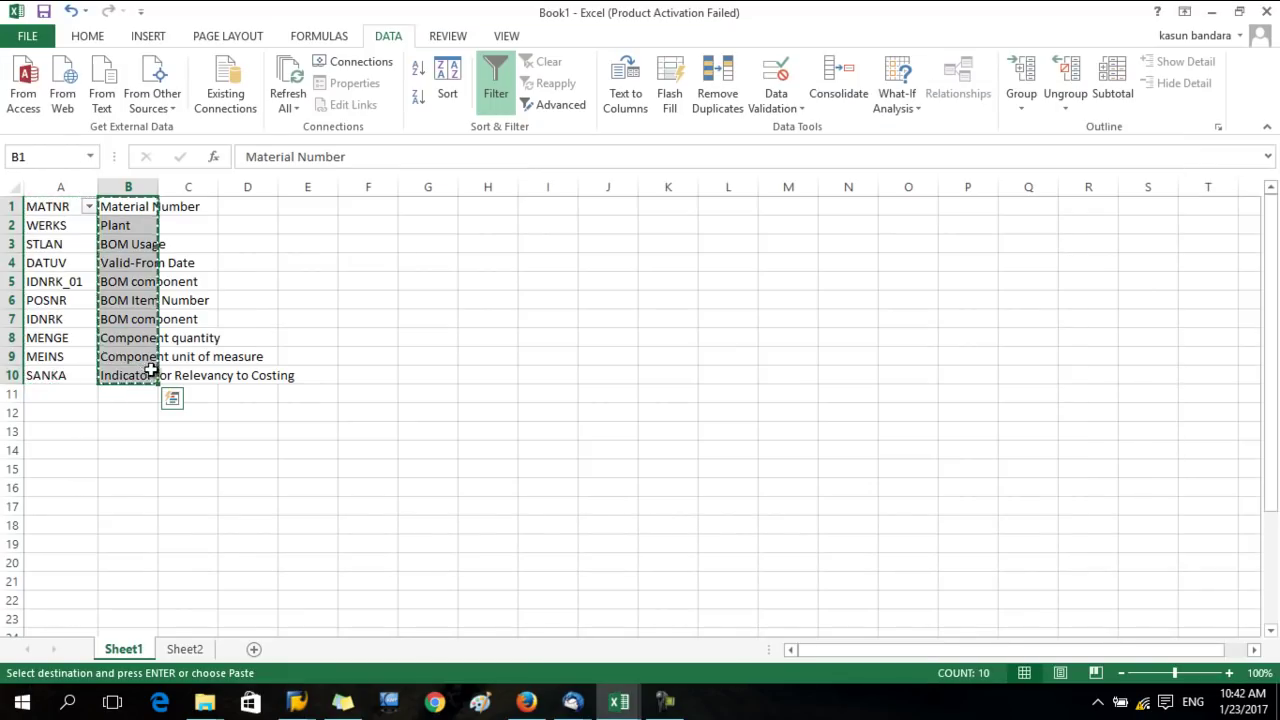
key(ctrl+c)
key(alt+Tab)
click(343, 176)
click(353, 194)
key(ctrl+v)
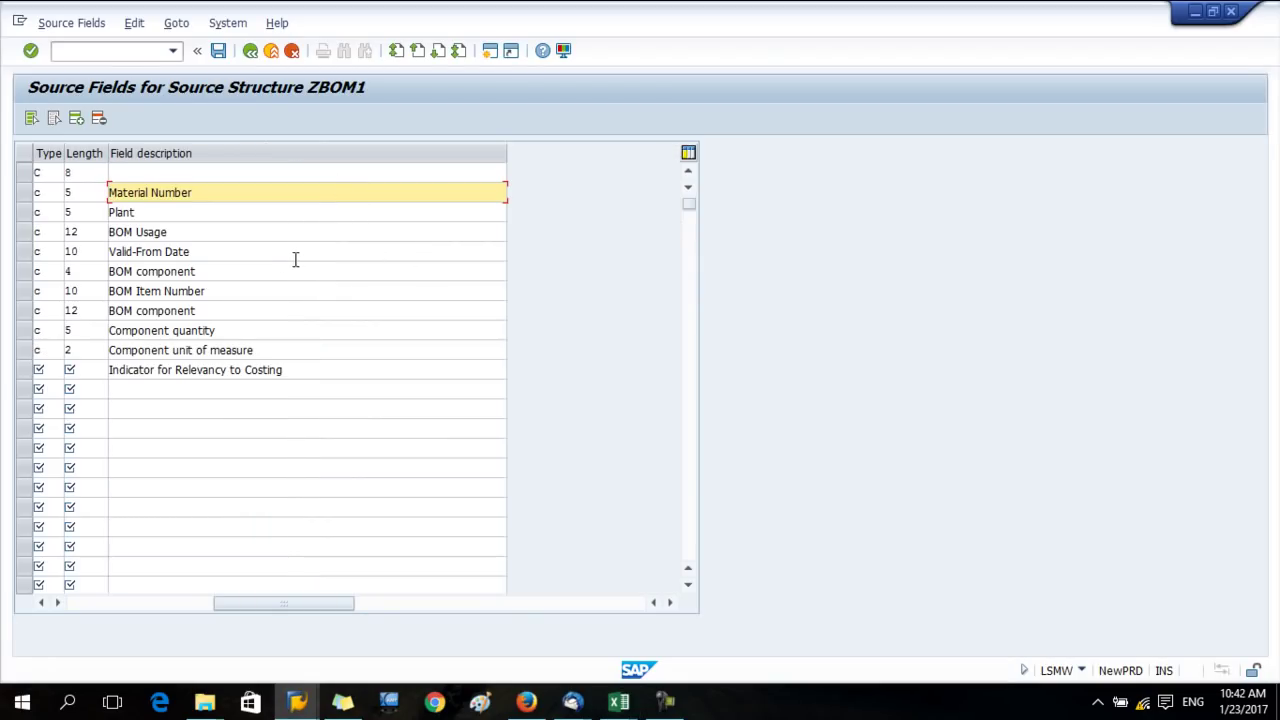
click(119, 174)
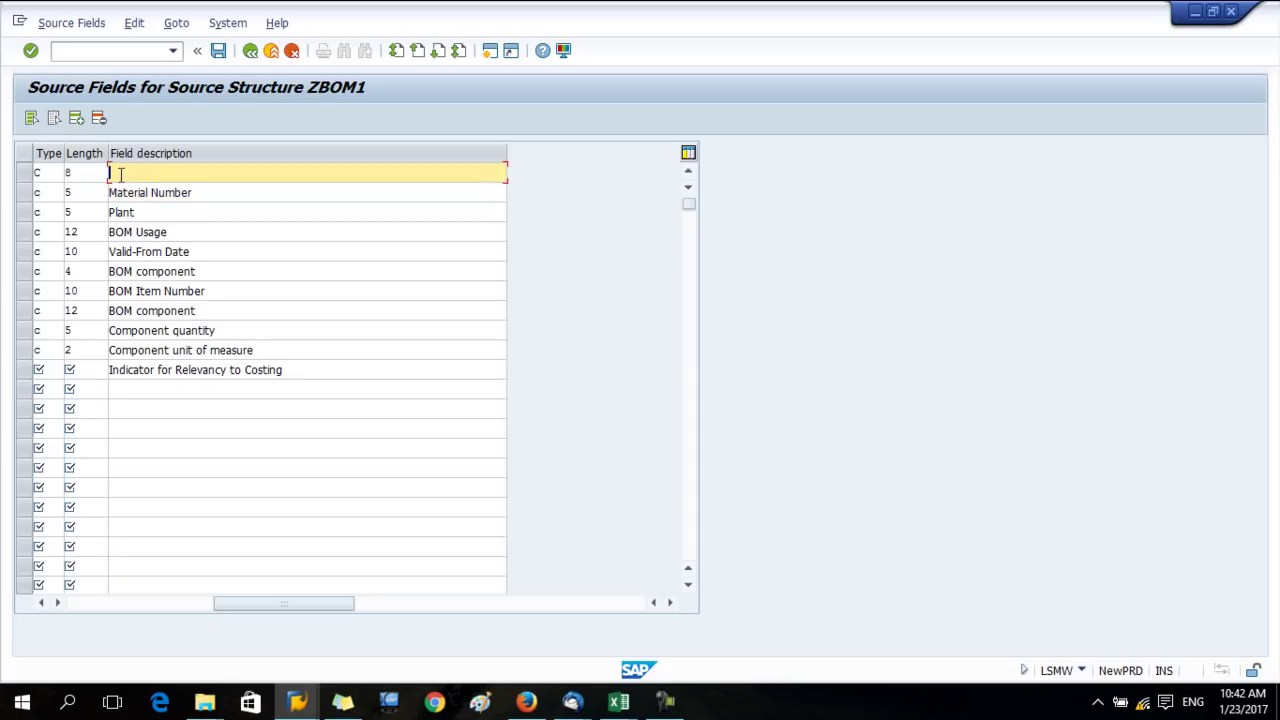
key(ctrl+v)
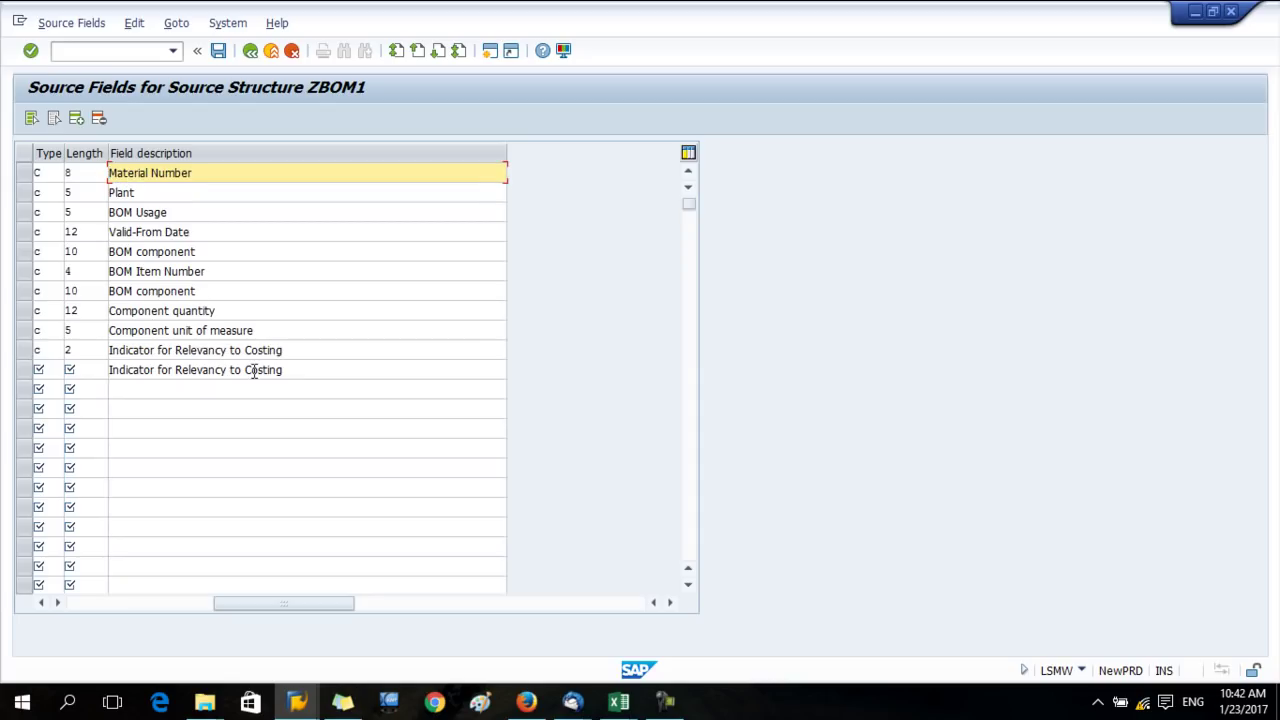
Delete the leftover duplicate description in row 11 and validate the entries
drag(285, 370, 112, 368)
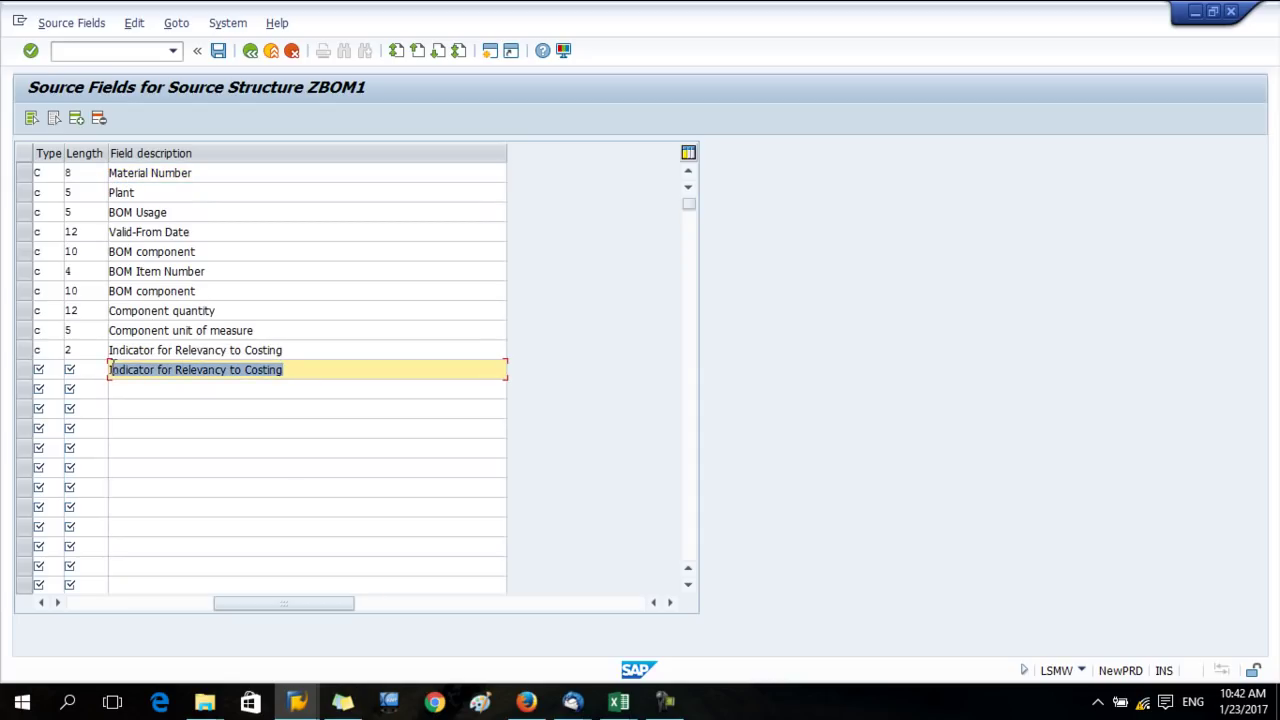
key(Delete)
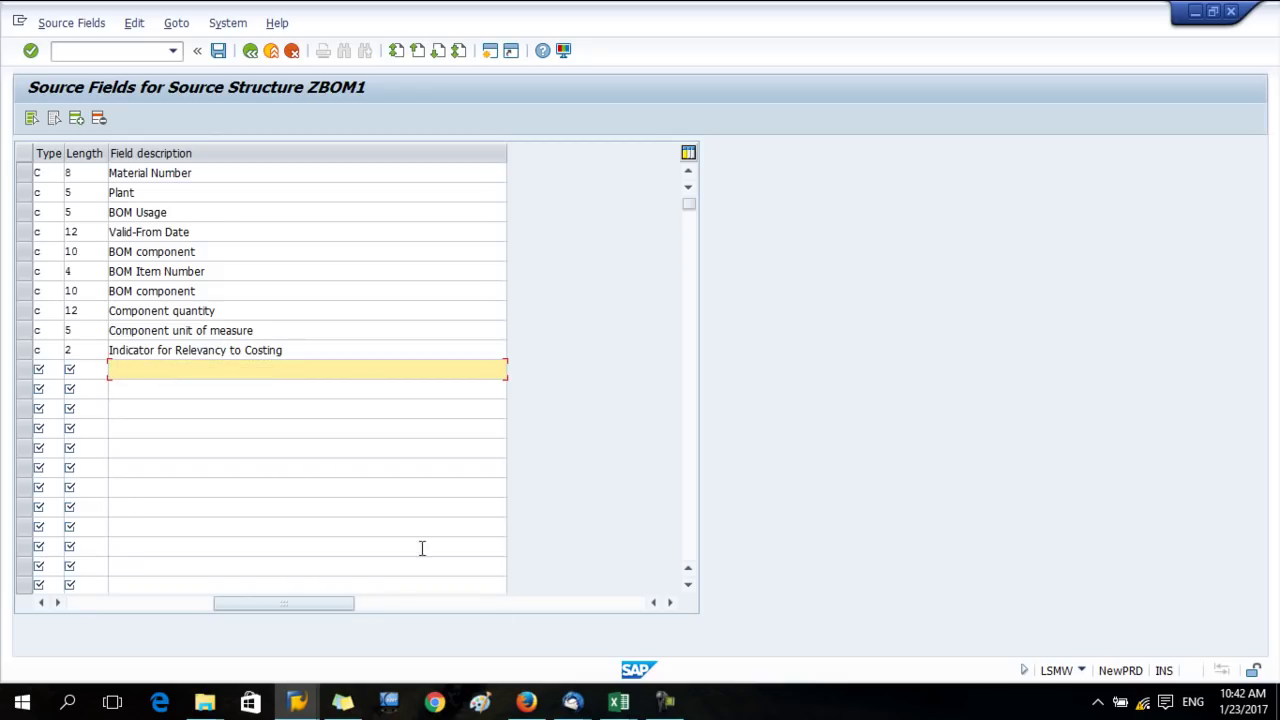
drag(300, 603, 152, 603)
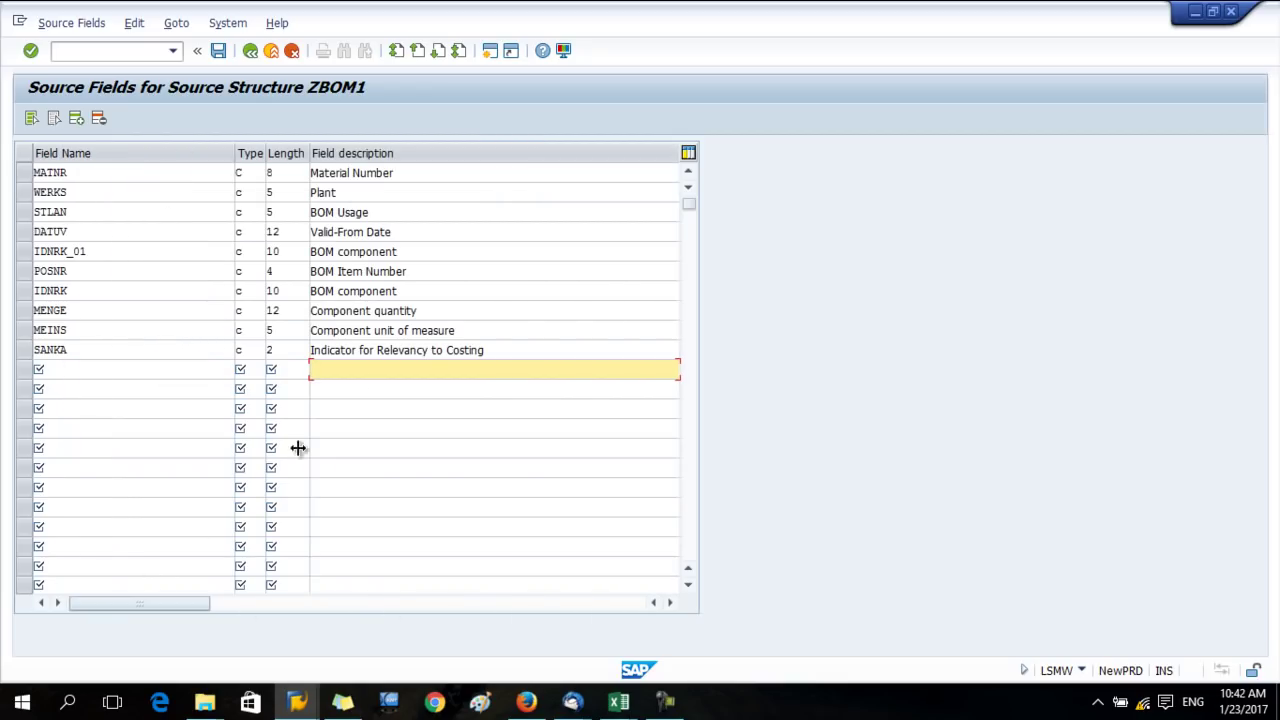
click(543, 291)
key(Return)
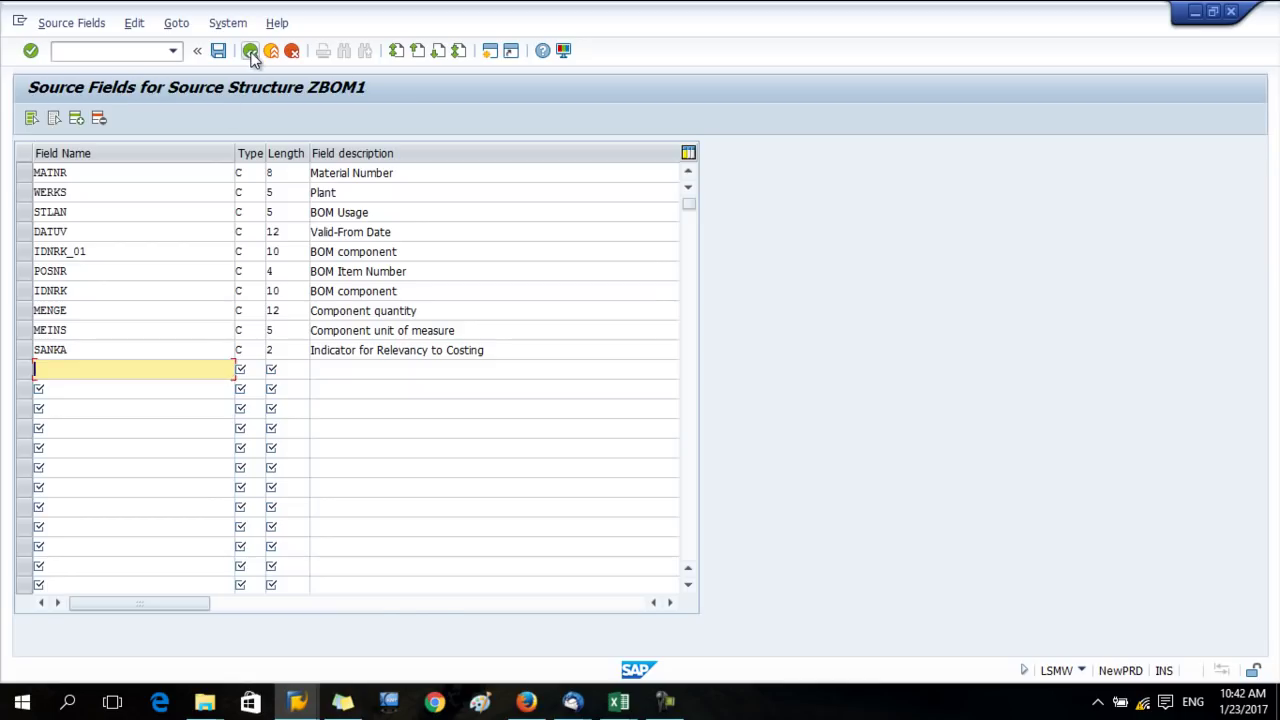
Save the ZBOM1 source fields and return to the process-step list
click(251, 52)
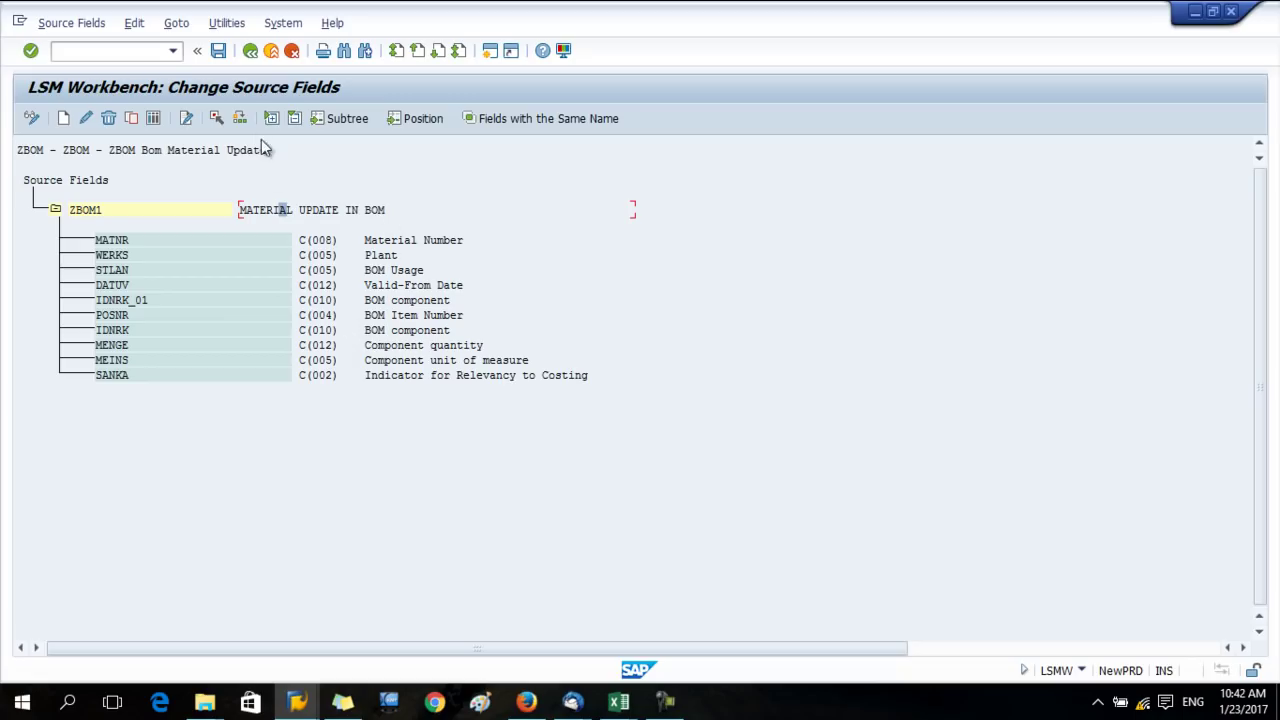
click(224, 54)
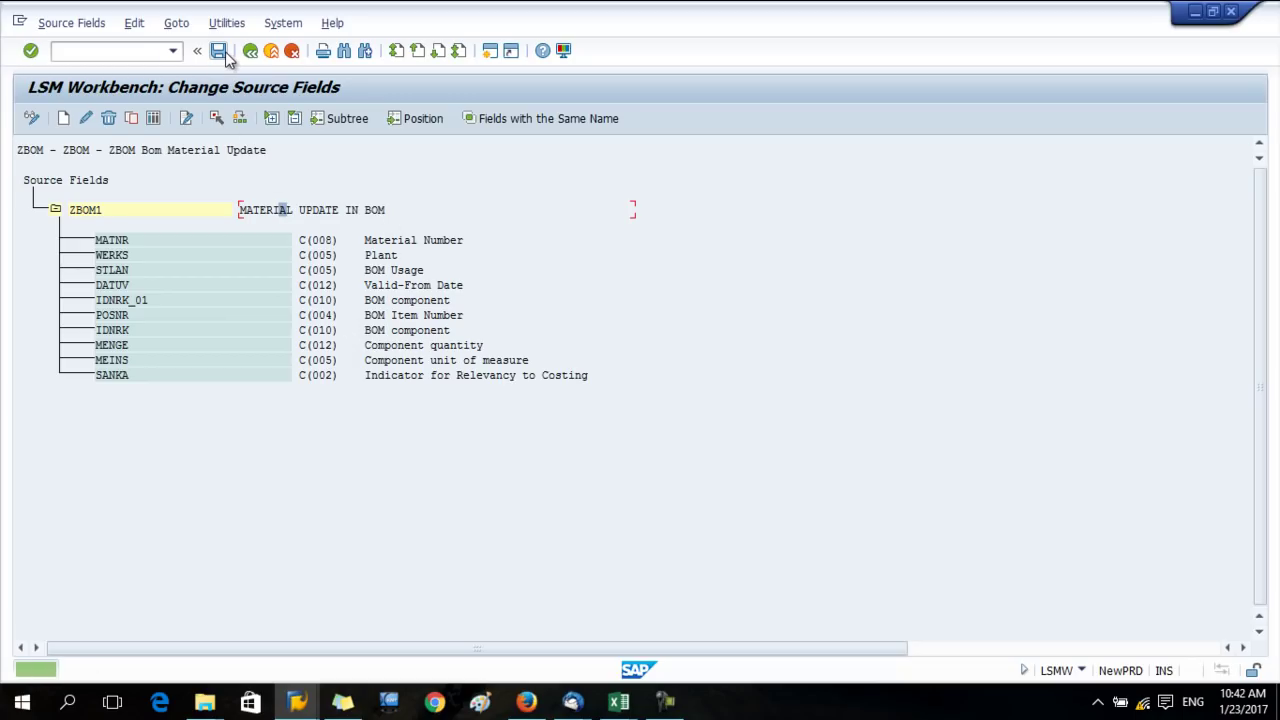
click(250, 50)
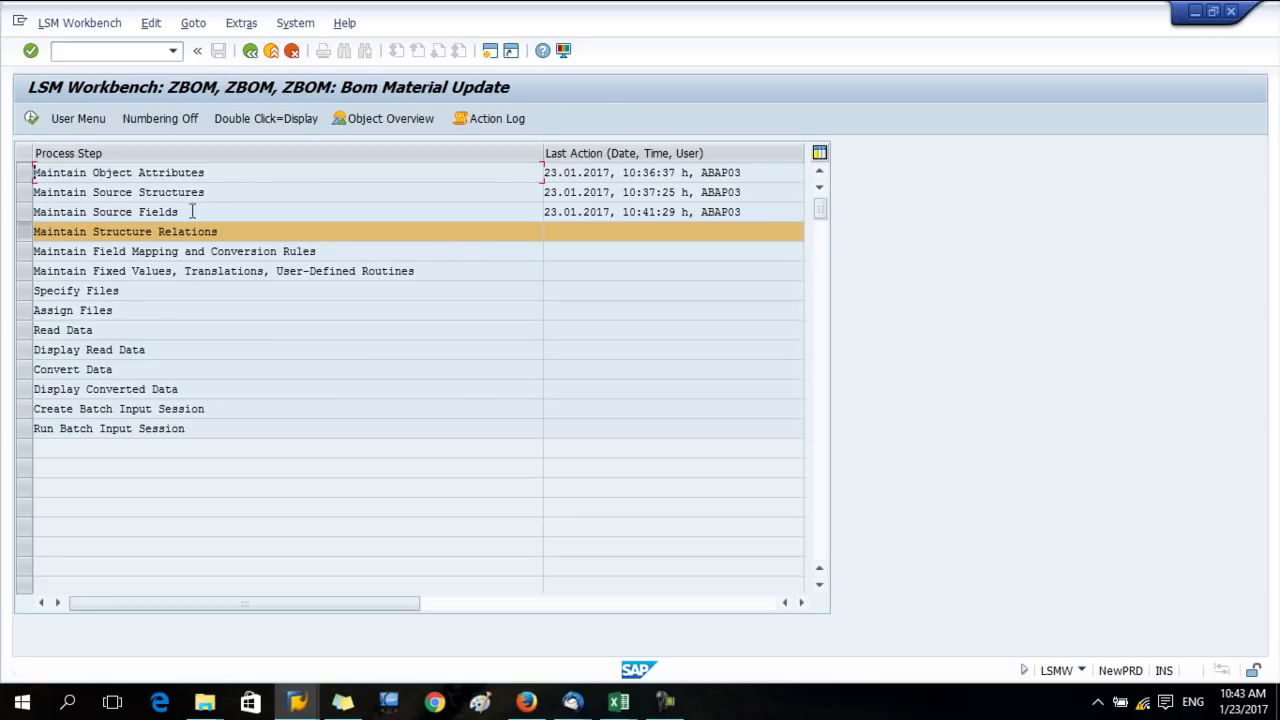
Confirm in Maintain Structure Relations that ZBOM1 is already assigned to target ZBOM
double_click(171, 231)
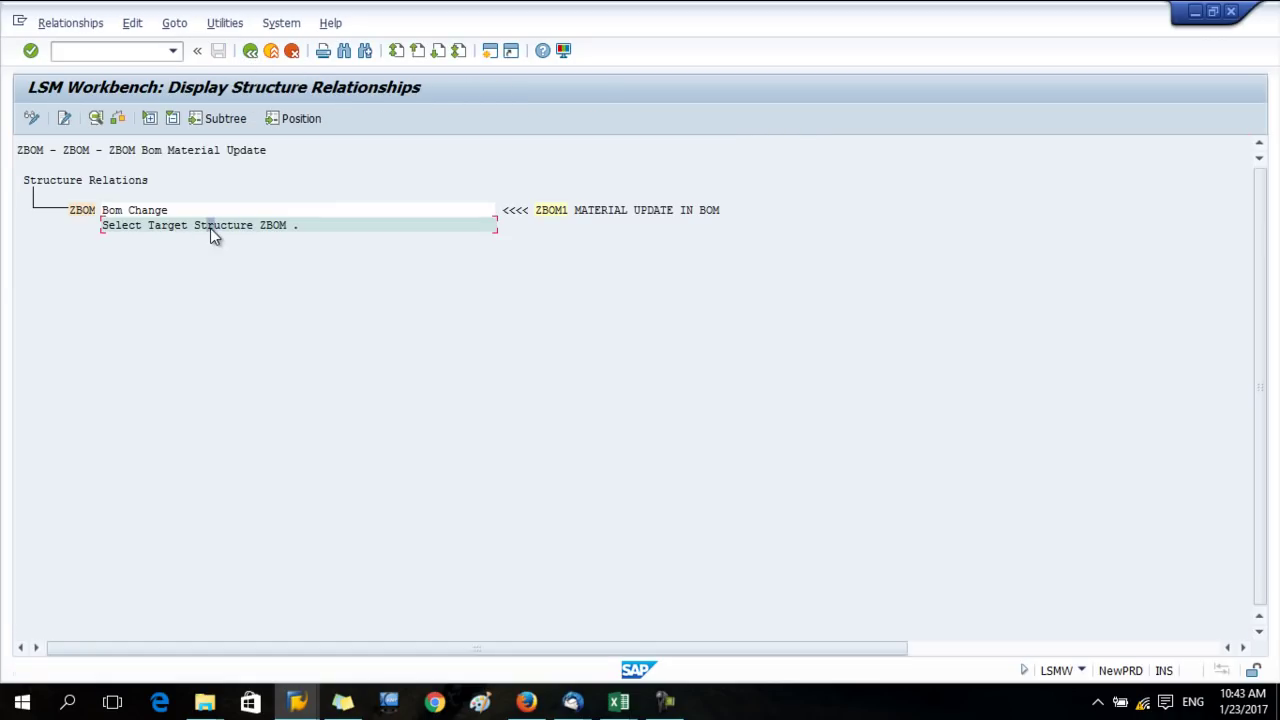
click(31, 118)
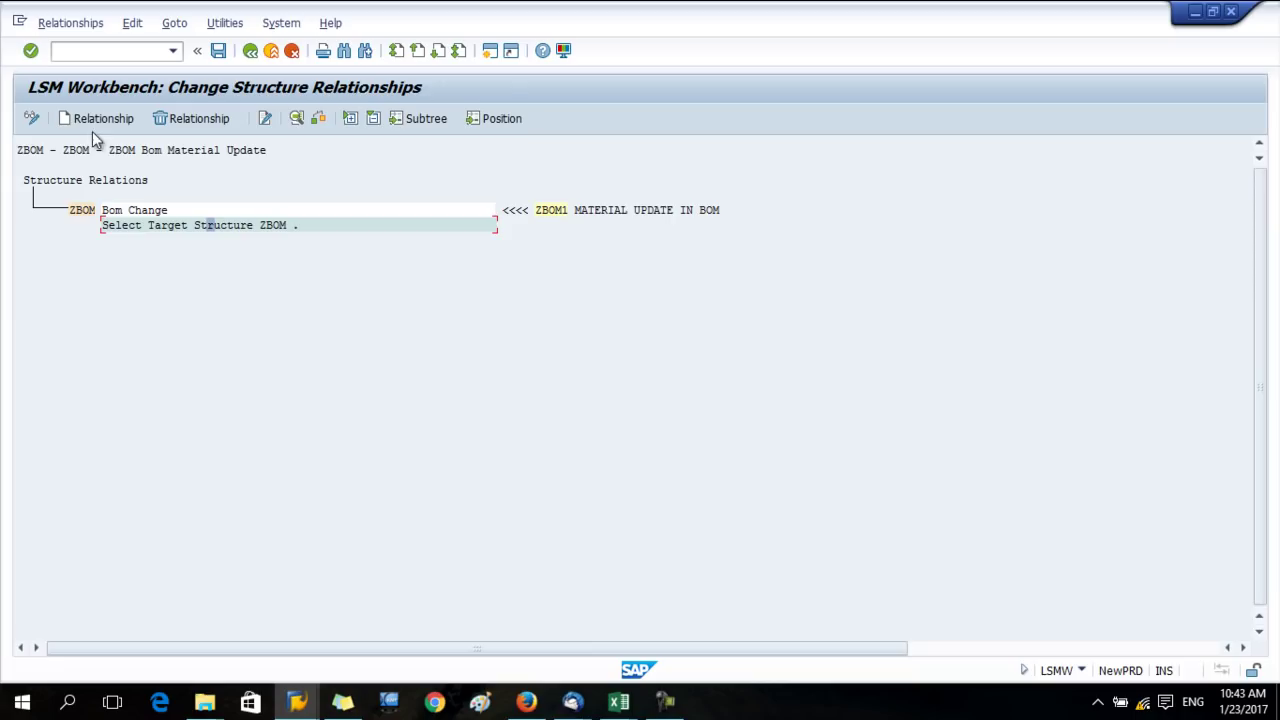
click(101, 118)
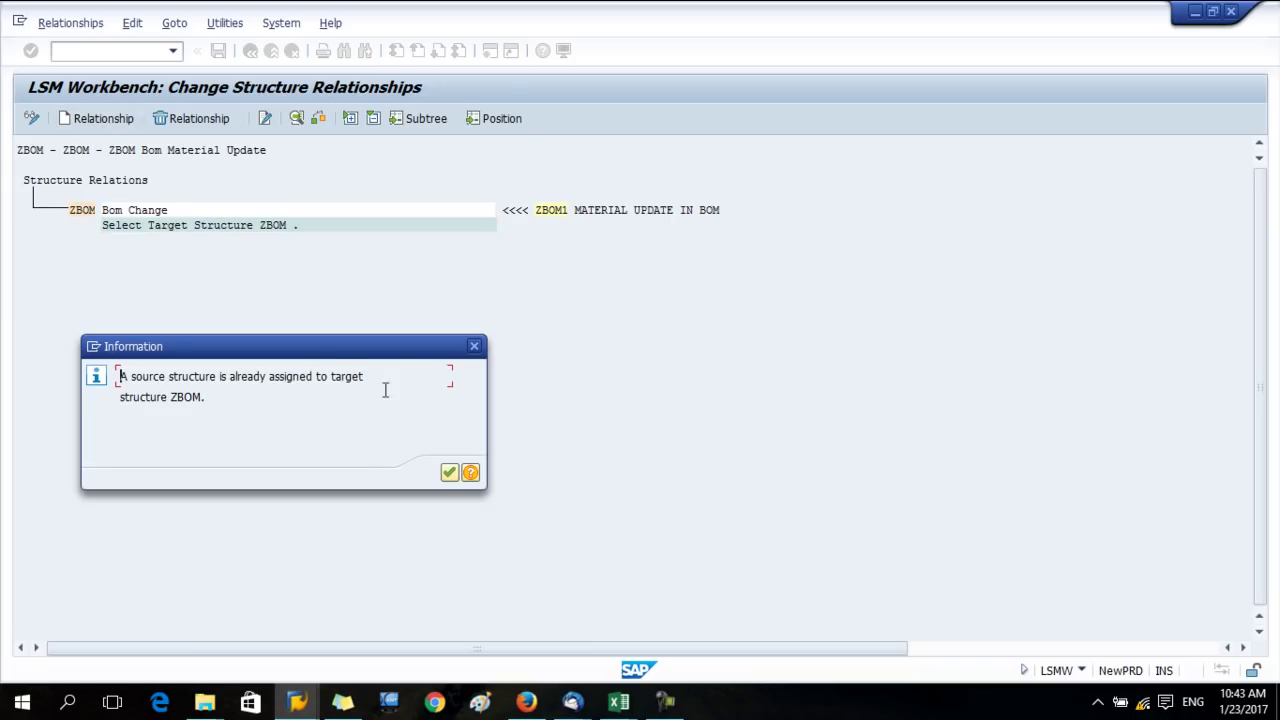
click(448, 474)
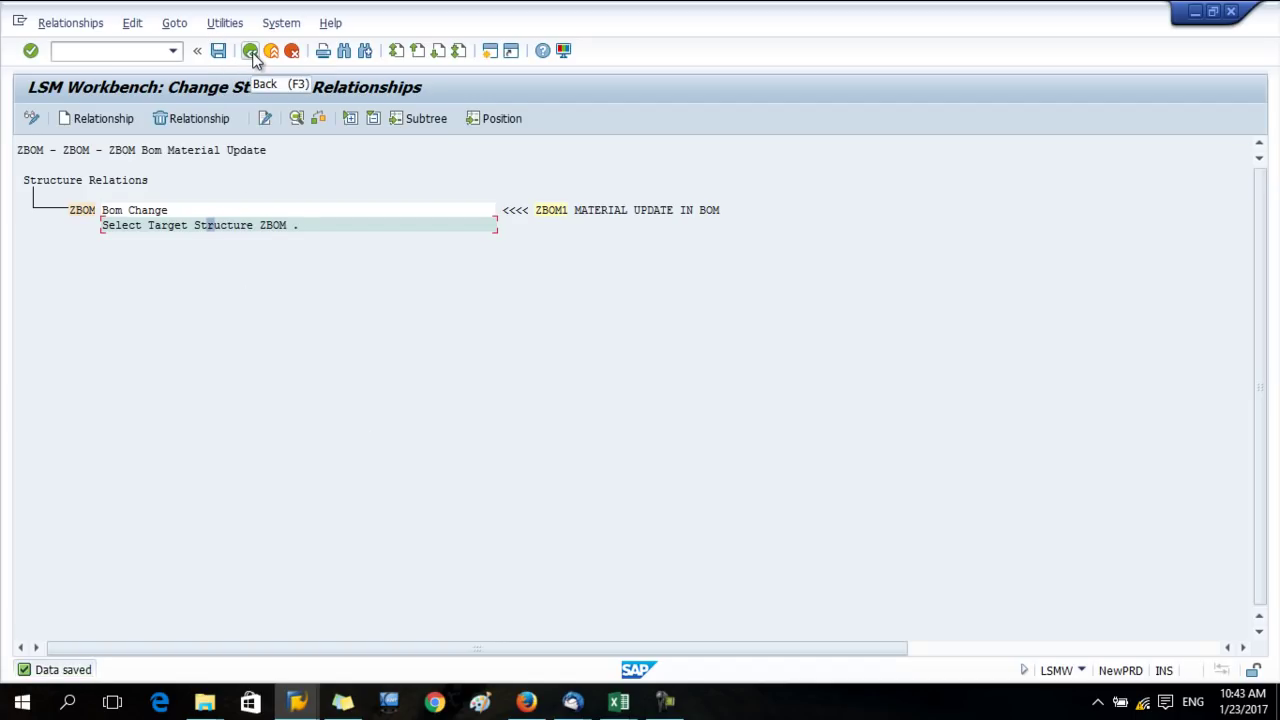
click(251, 51)
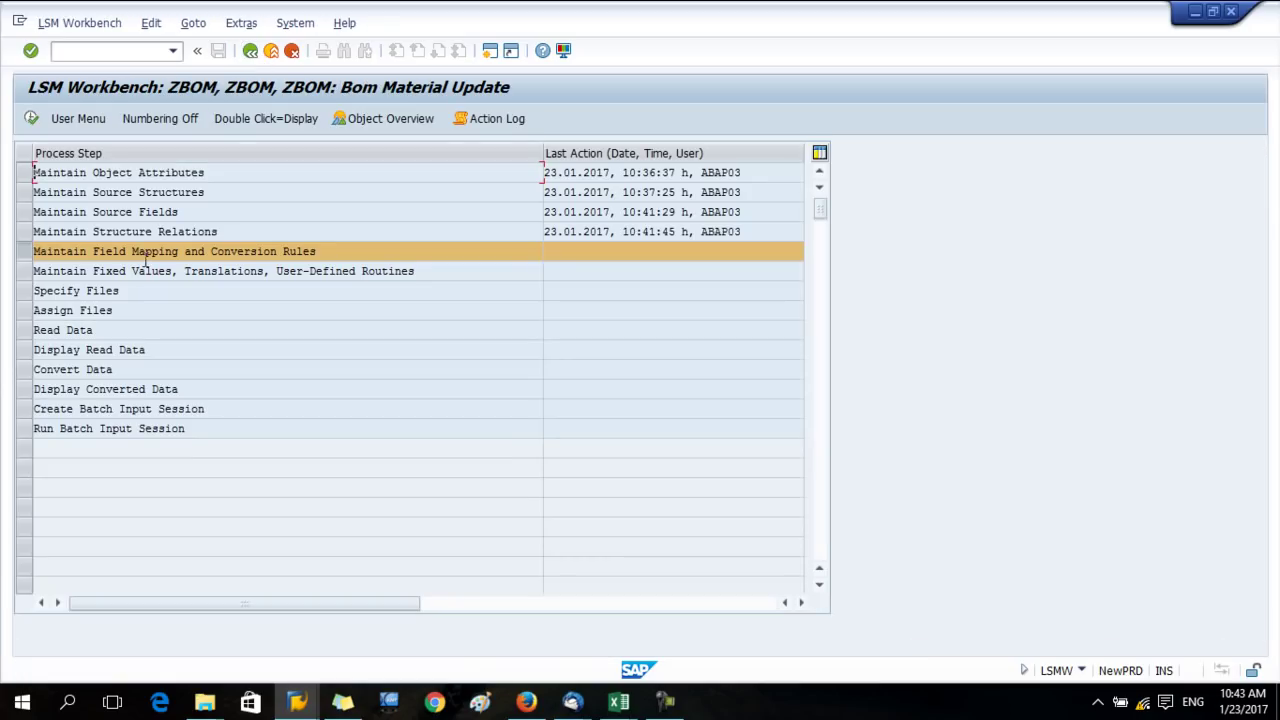
Run Auto-Field Mapping in Maintain Field Mapping with the default settings
double_click(149, 252)
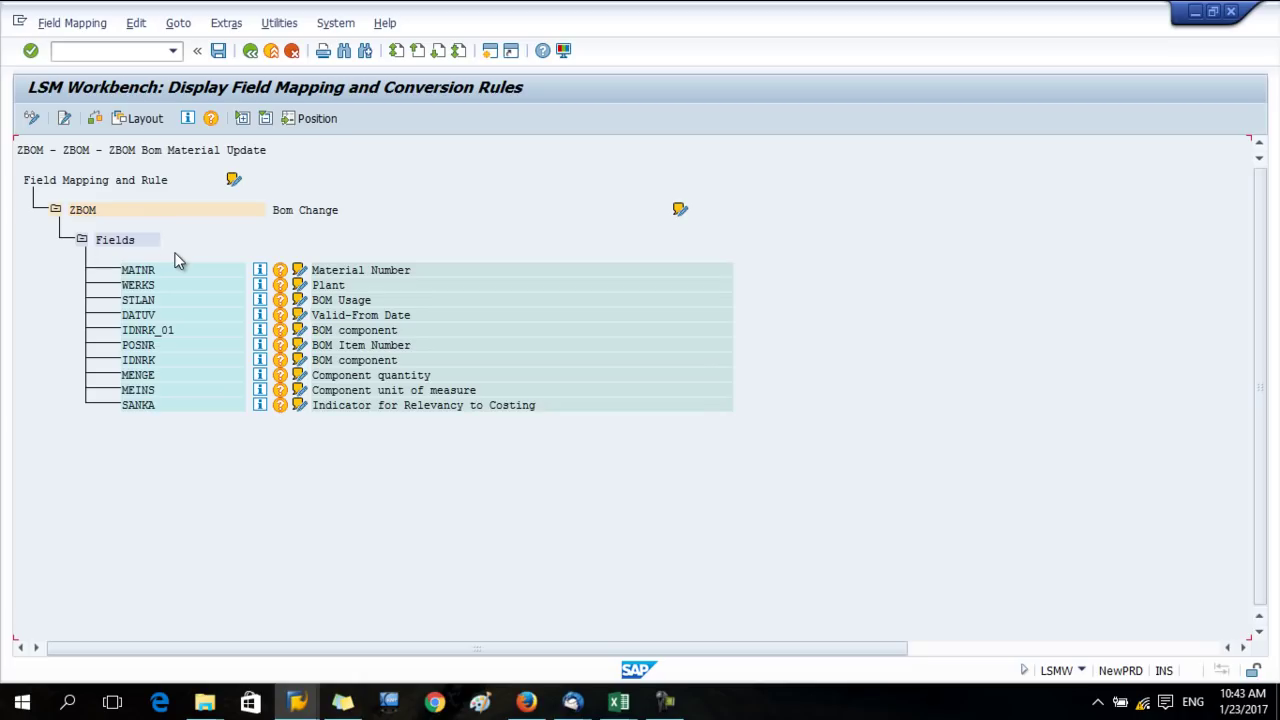
click(31, 118)
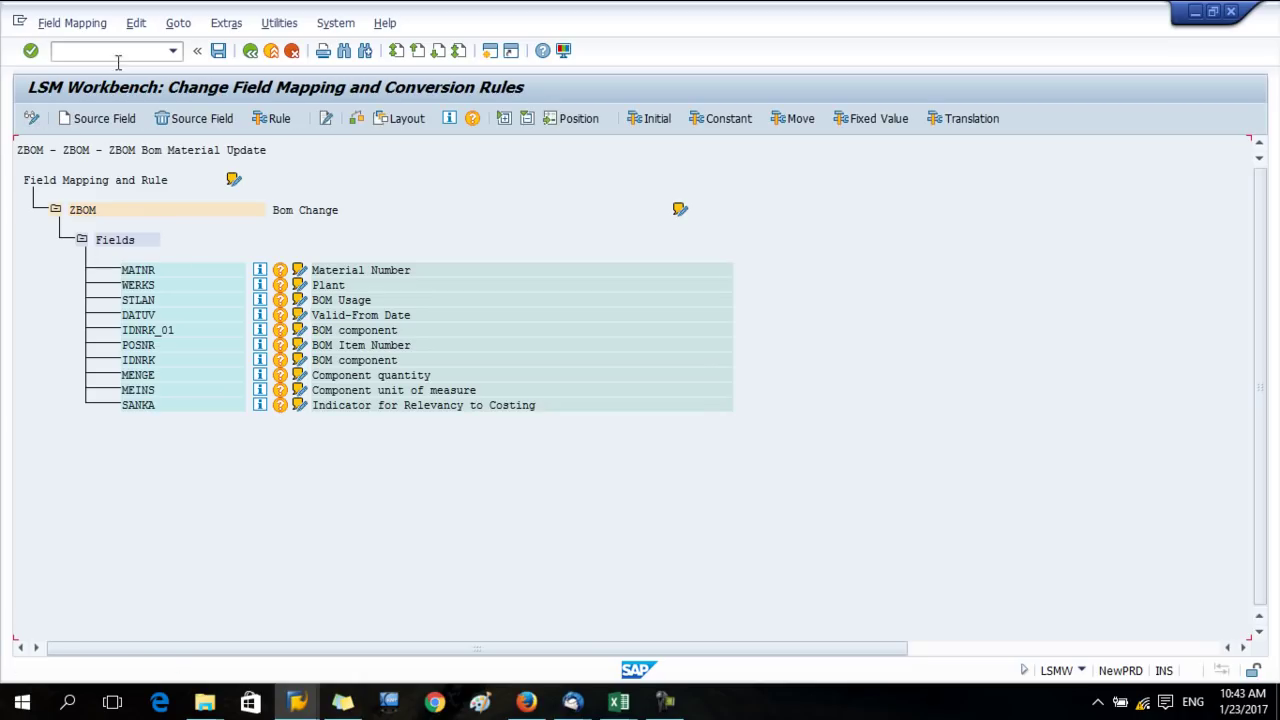
click(136, 23)
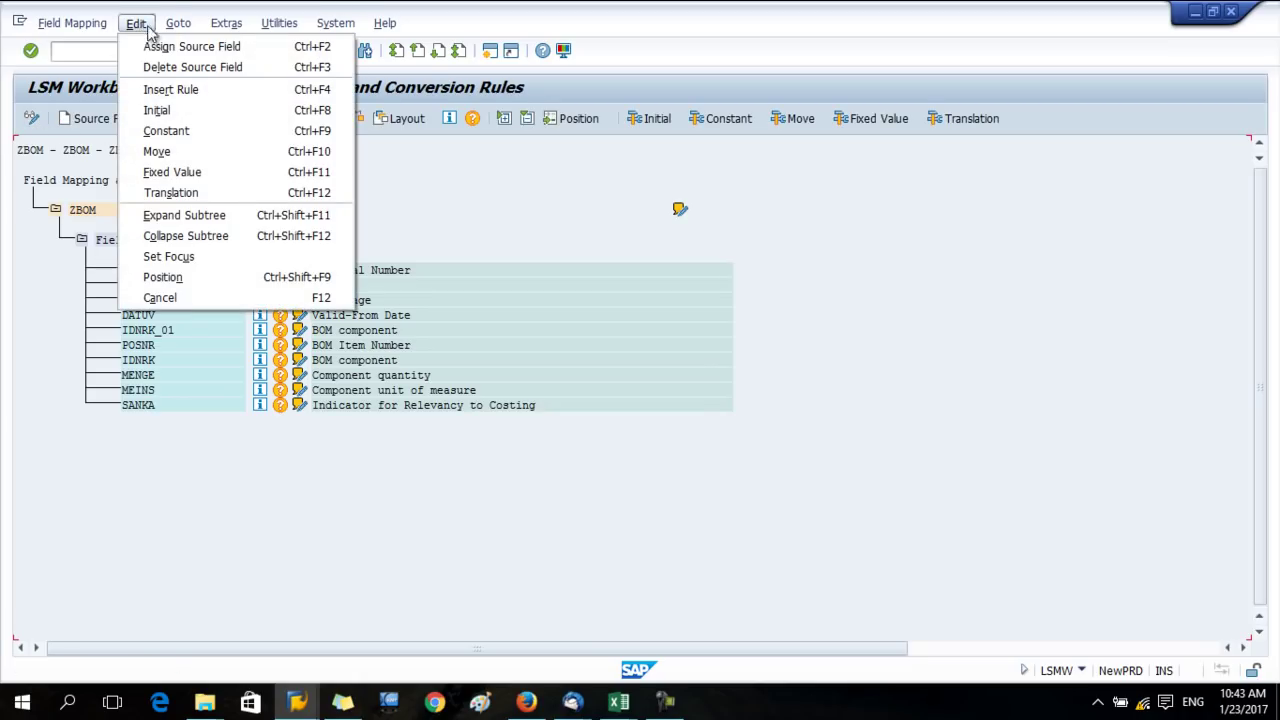
mouse_move(232, 28)
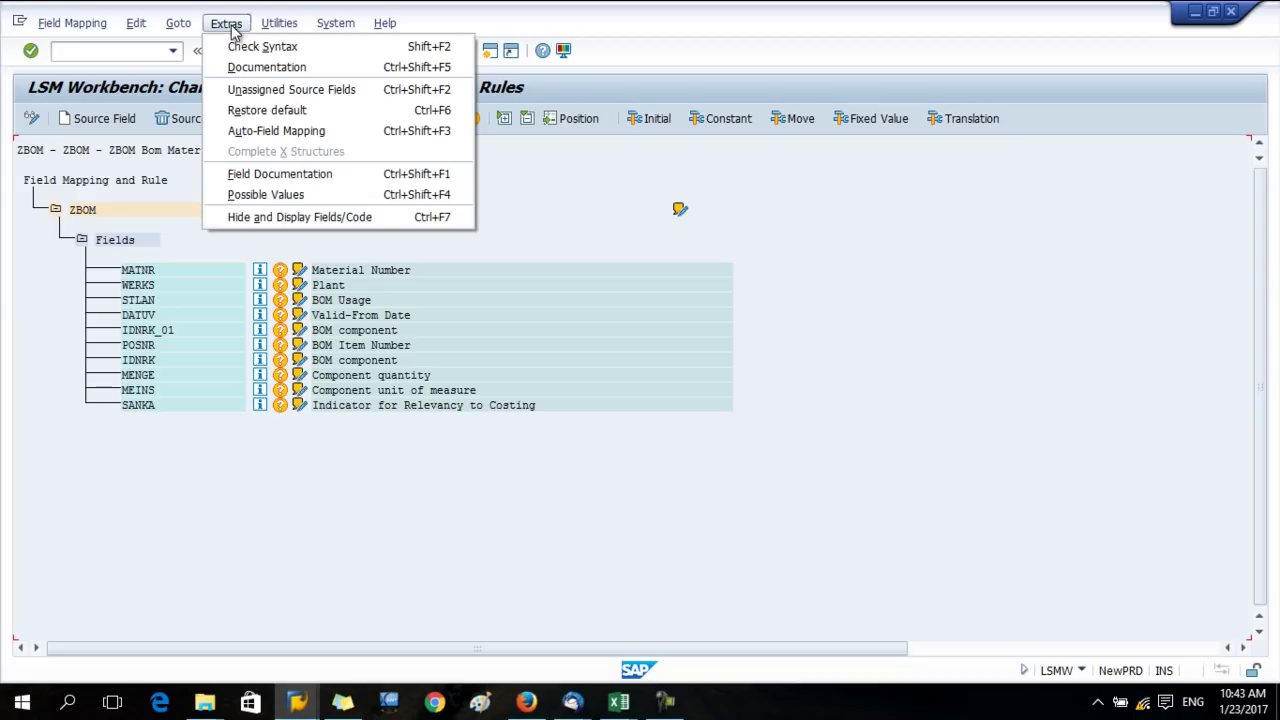
click(276, 130)
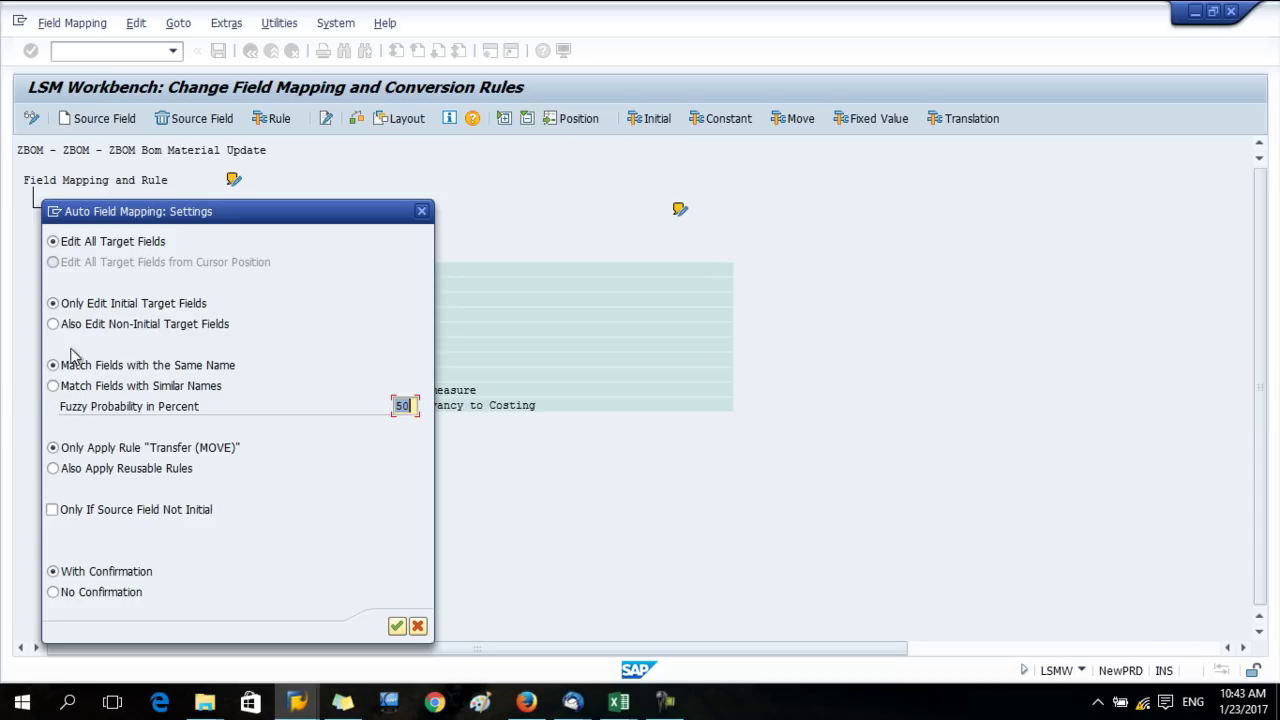
click(395, 627)
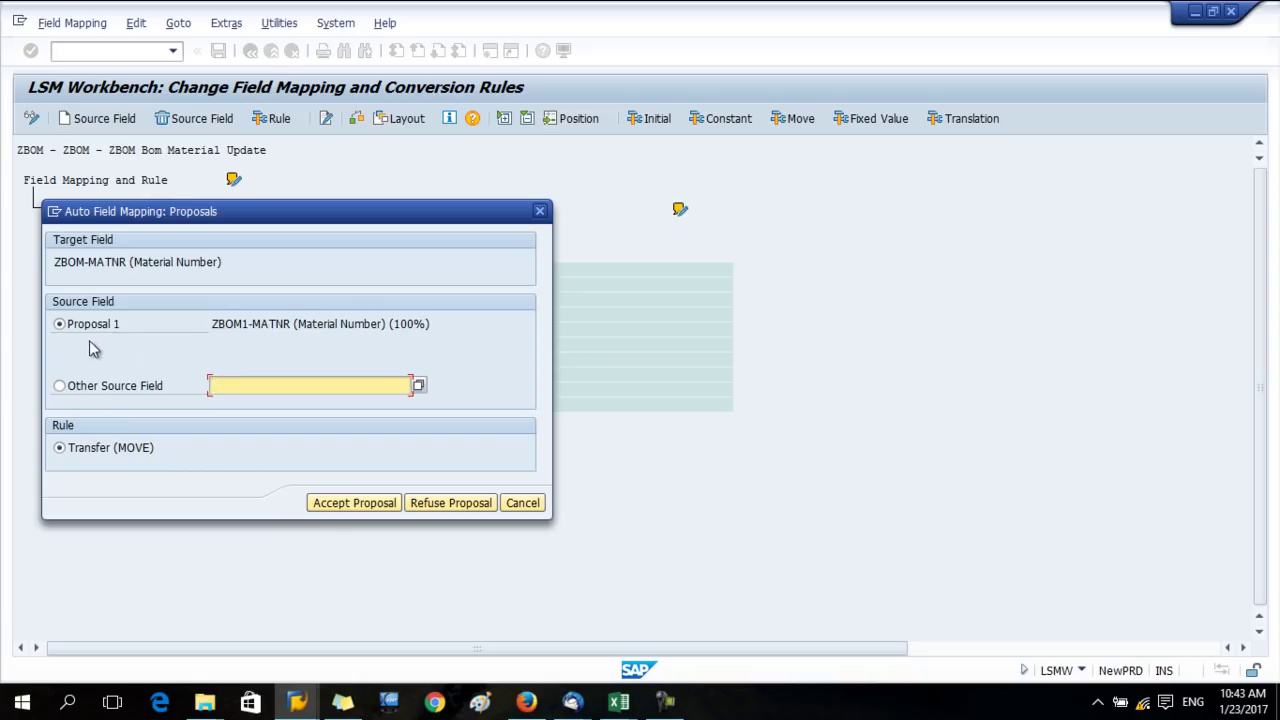
Accept the proposed Transfer (MOVE) mapping for every field, MATNR through SANKA
click(341, 505)
click(341, 505)
click(341, 505)
click(341, 505)
click(341, 505)
click(340, 505)
click(340, 506)
click(341, 505)
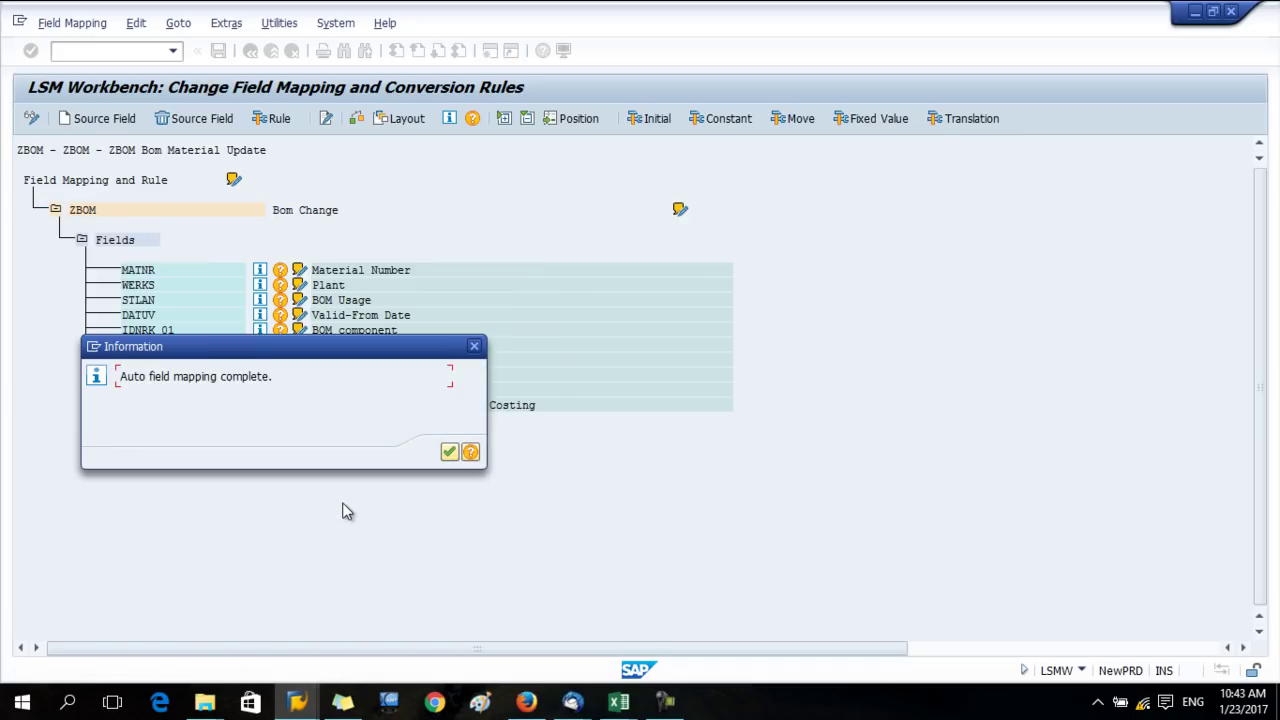
click(450, 453)
Review the mapped fields and save the field mapping
scroll(619, 393, down, 3)
scroll(504, 385, down, 4)
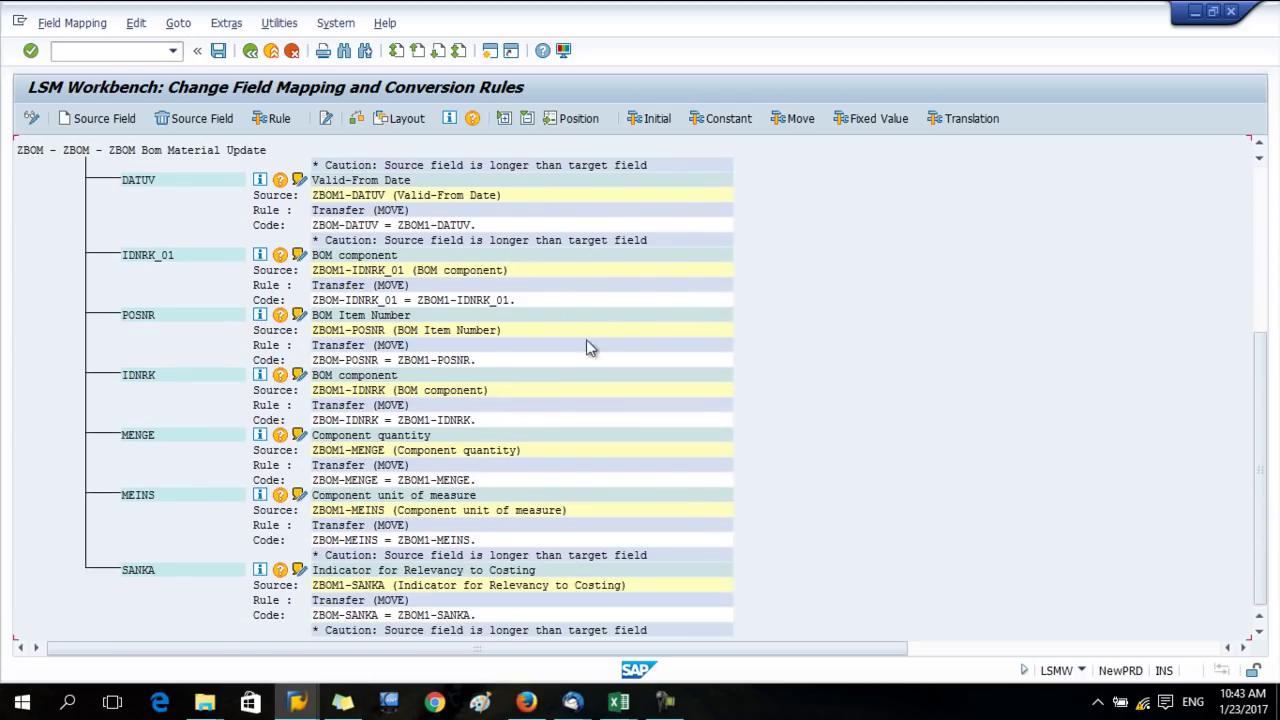
click(218, 50)
click(218, 50)
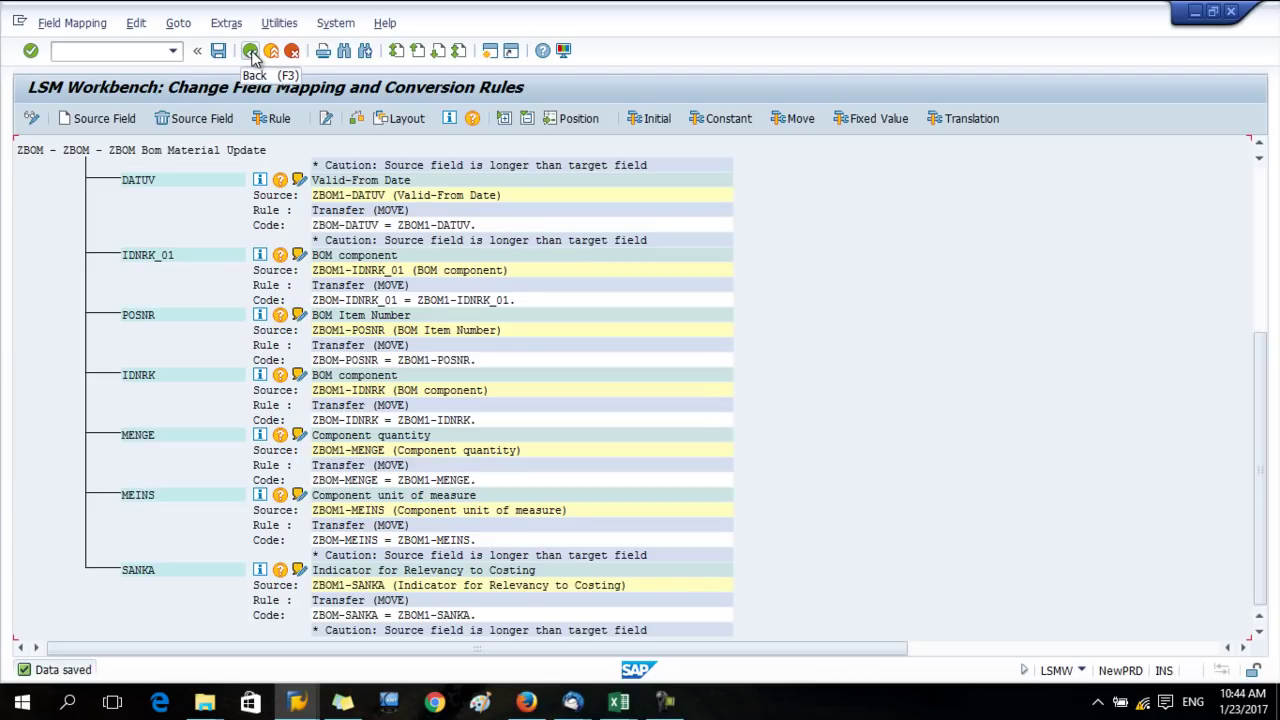
Pass through Fixed Values, Translations, User-Defined Routines, then open Specify Files
click(250, 51)
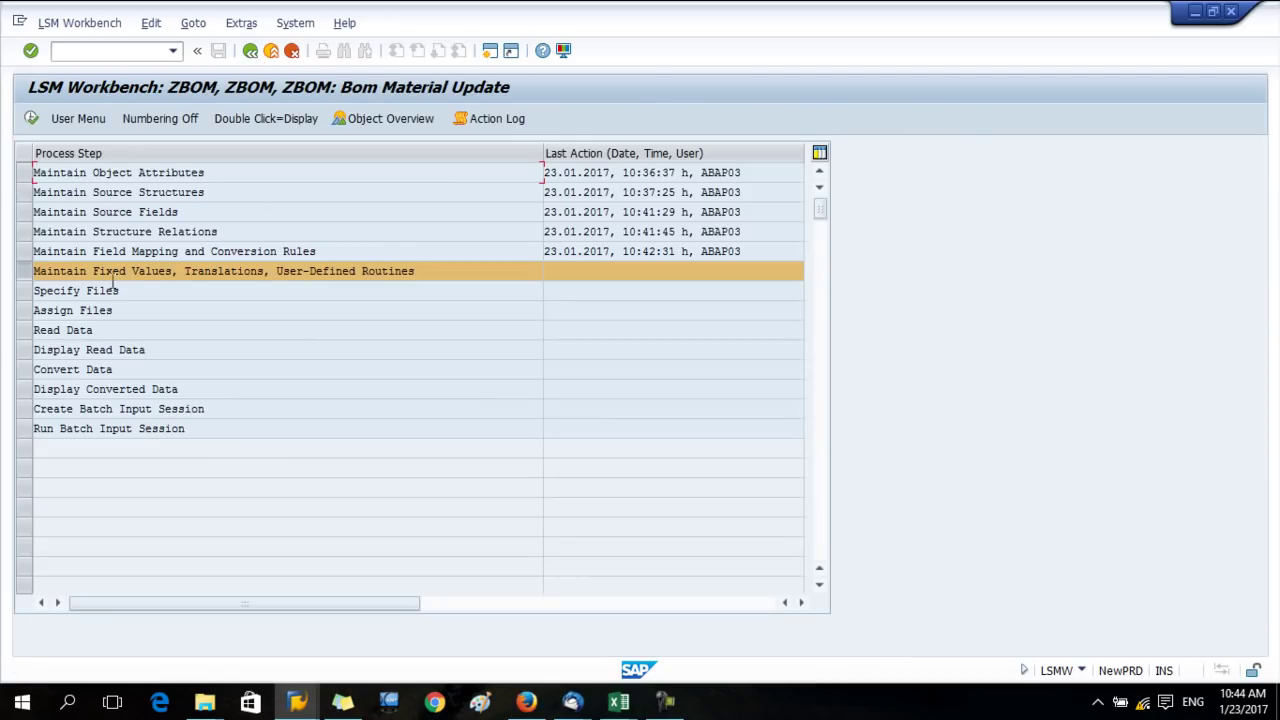
double_click(126, 271)
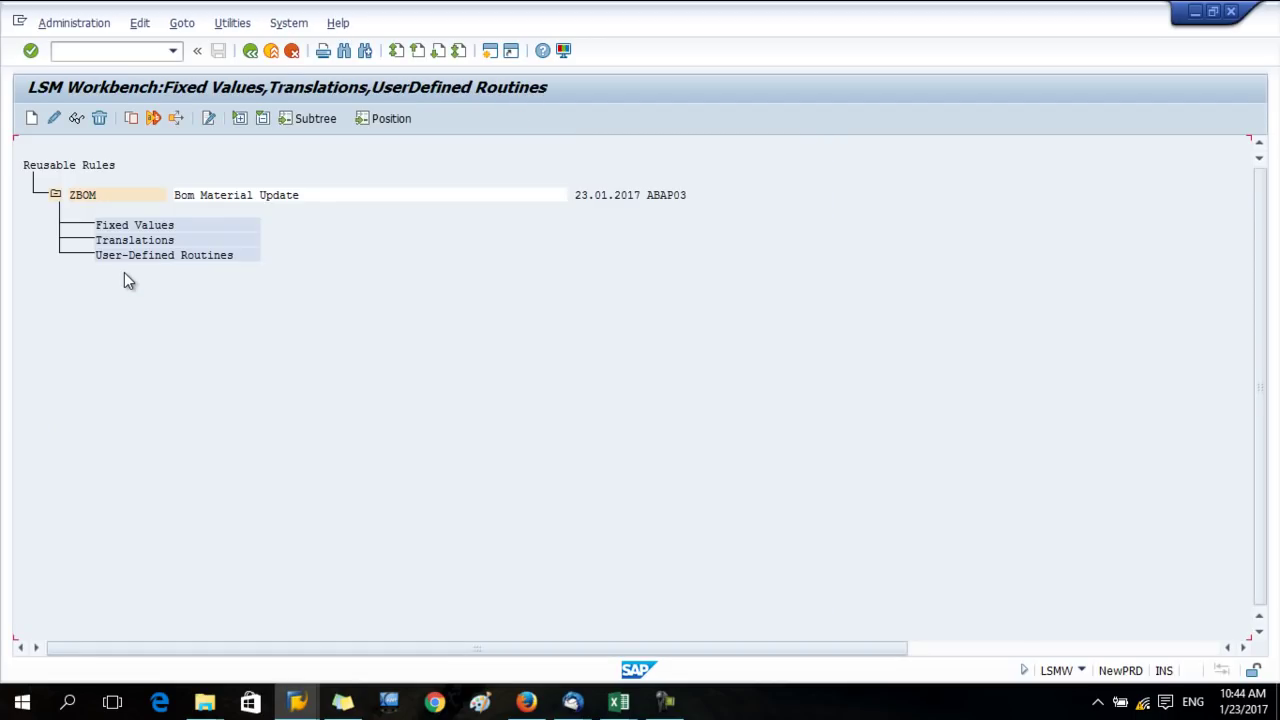
click(250, 51)
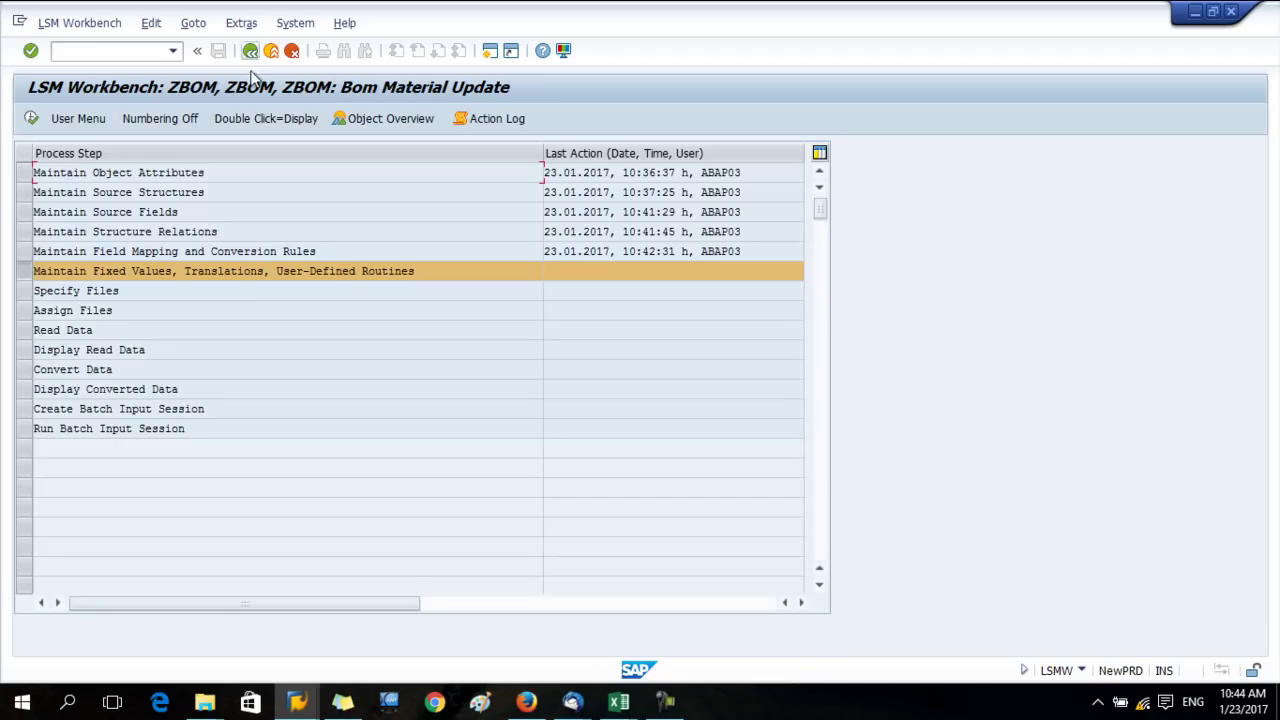
double_click(79, 291)
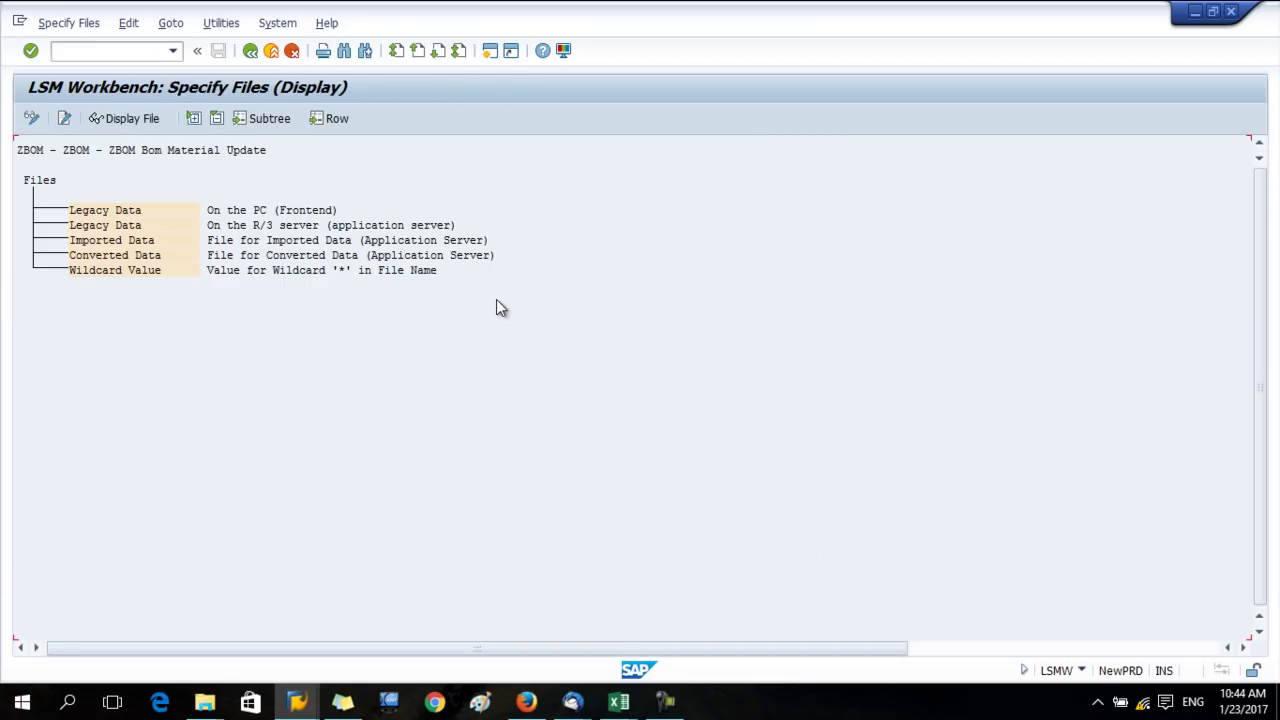
Bring up the workbook's Sheet2 with MATNR, WERKS and the other field headers
key(alt+Tab)
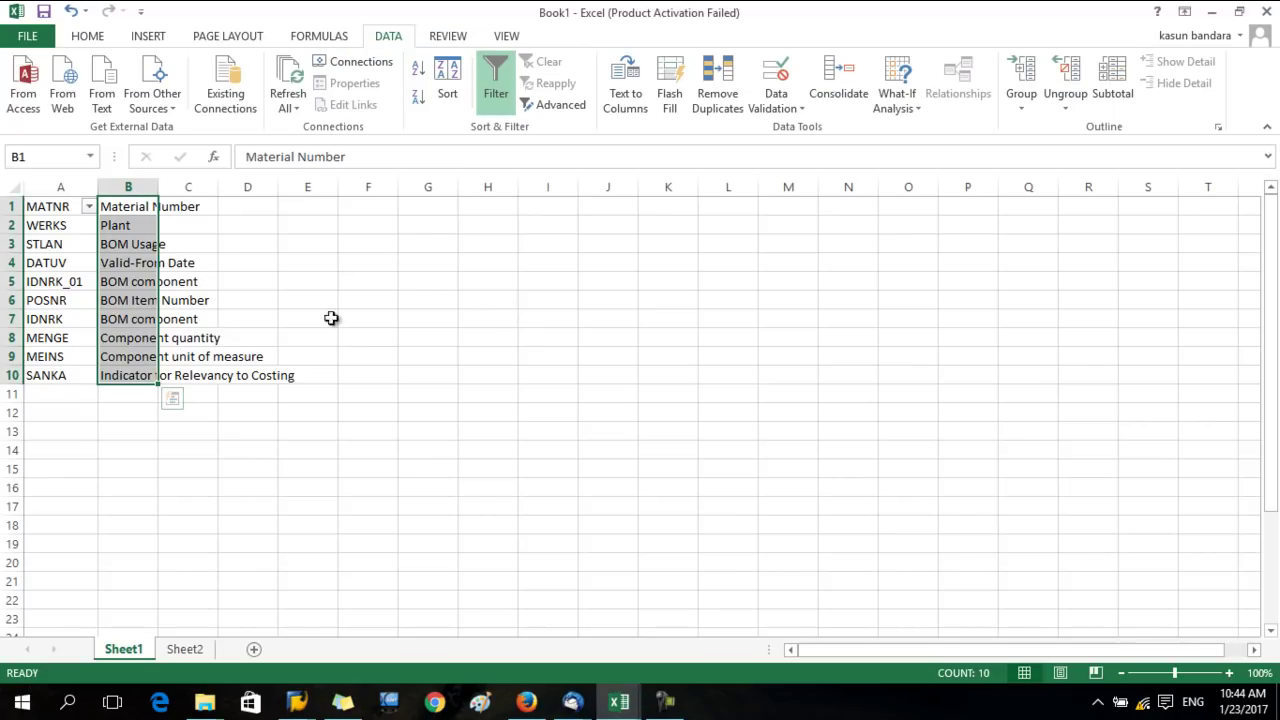
click(197, 651)
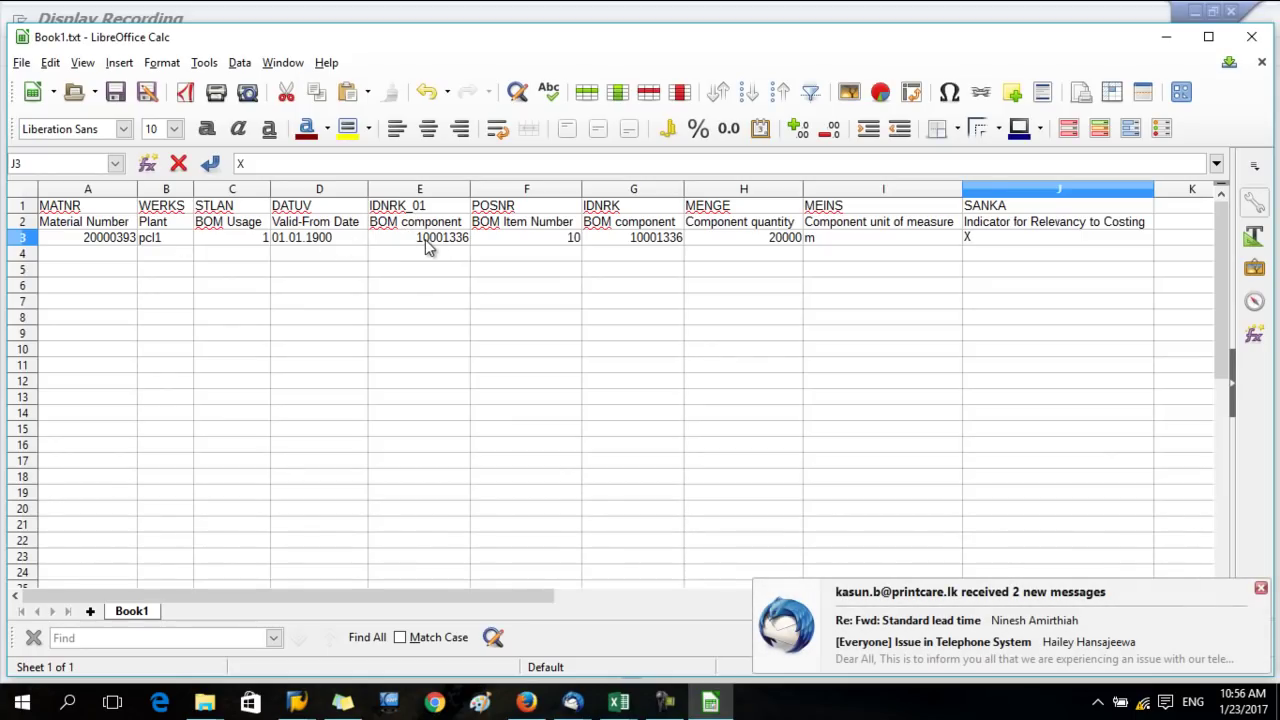
Enter component number 10000255 in both E3 and G3
click(455, 240)
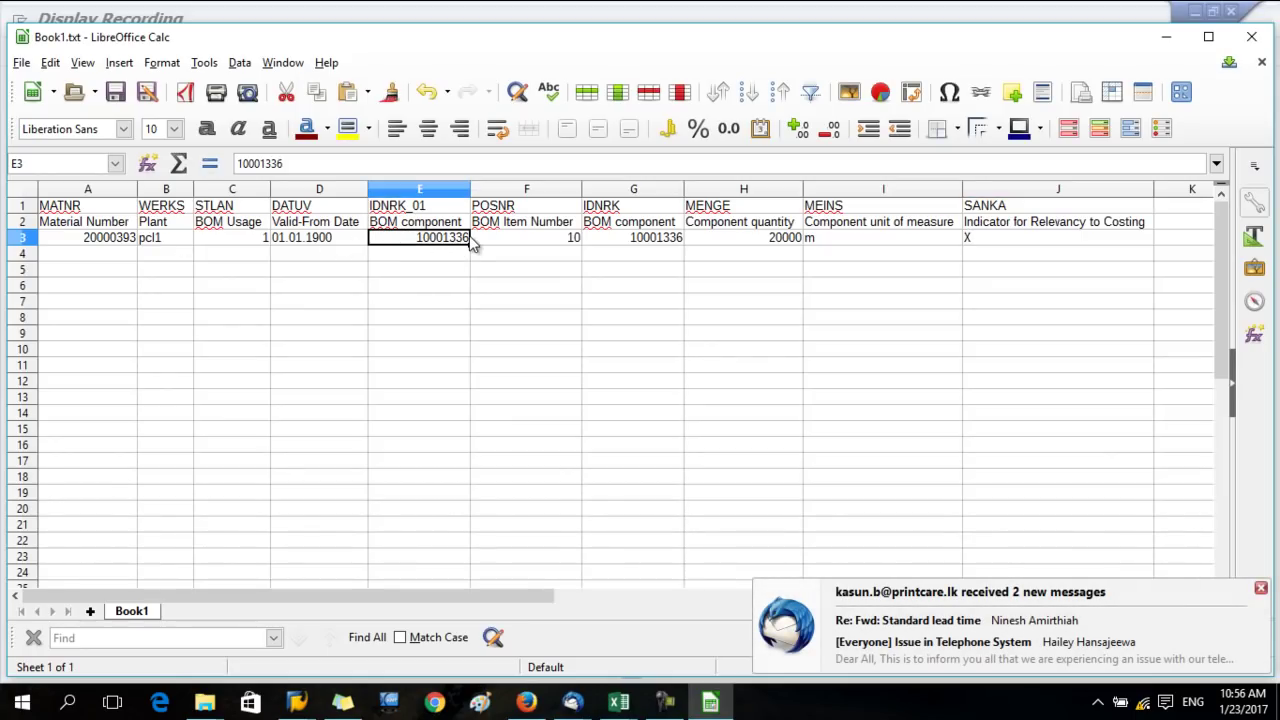
text(10000255)
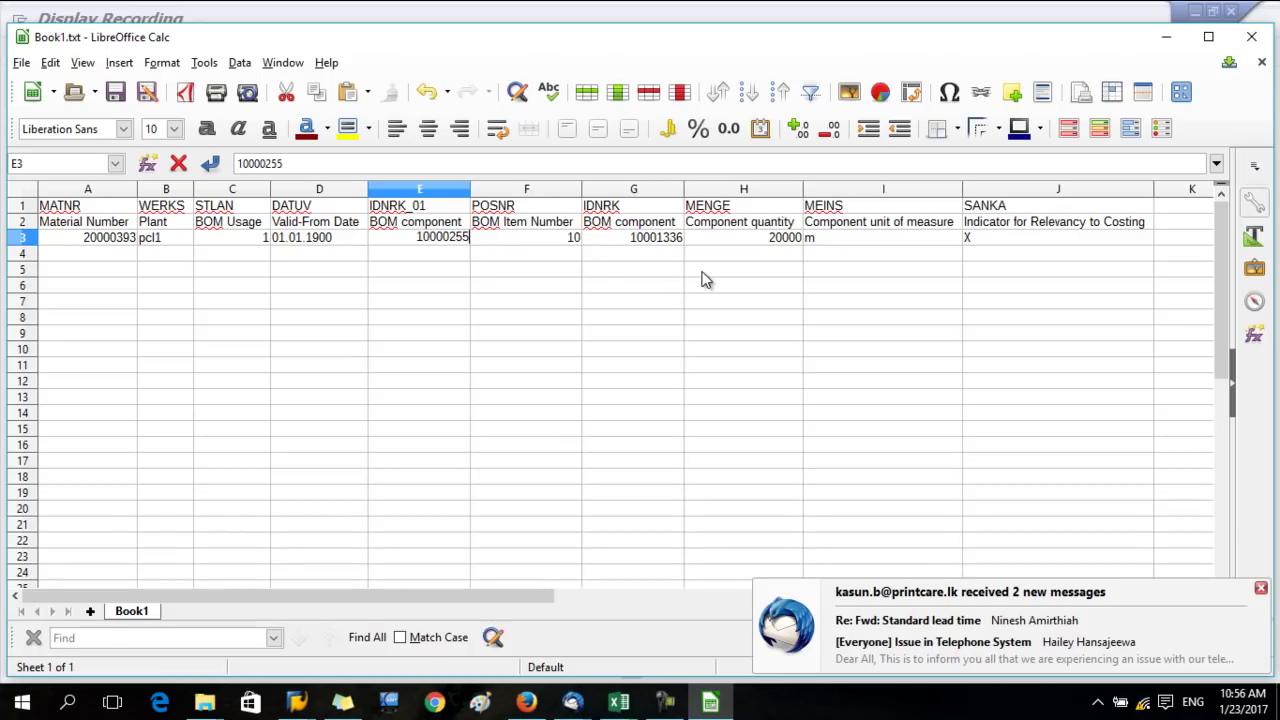
click(645, 240)
text(10)
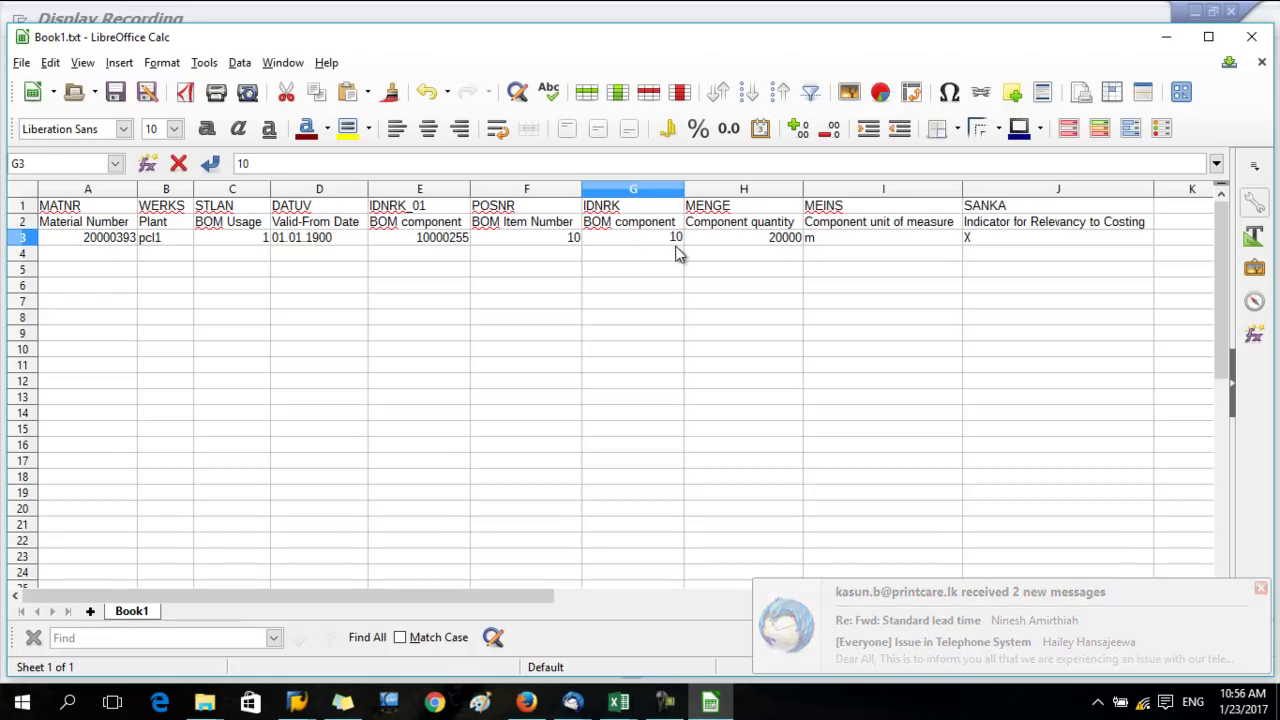
text(000255)
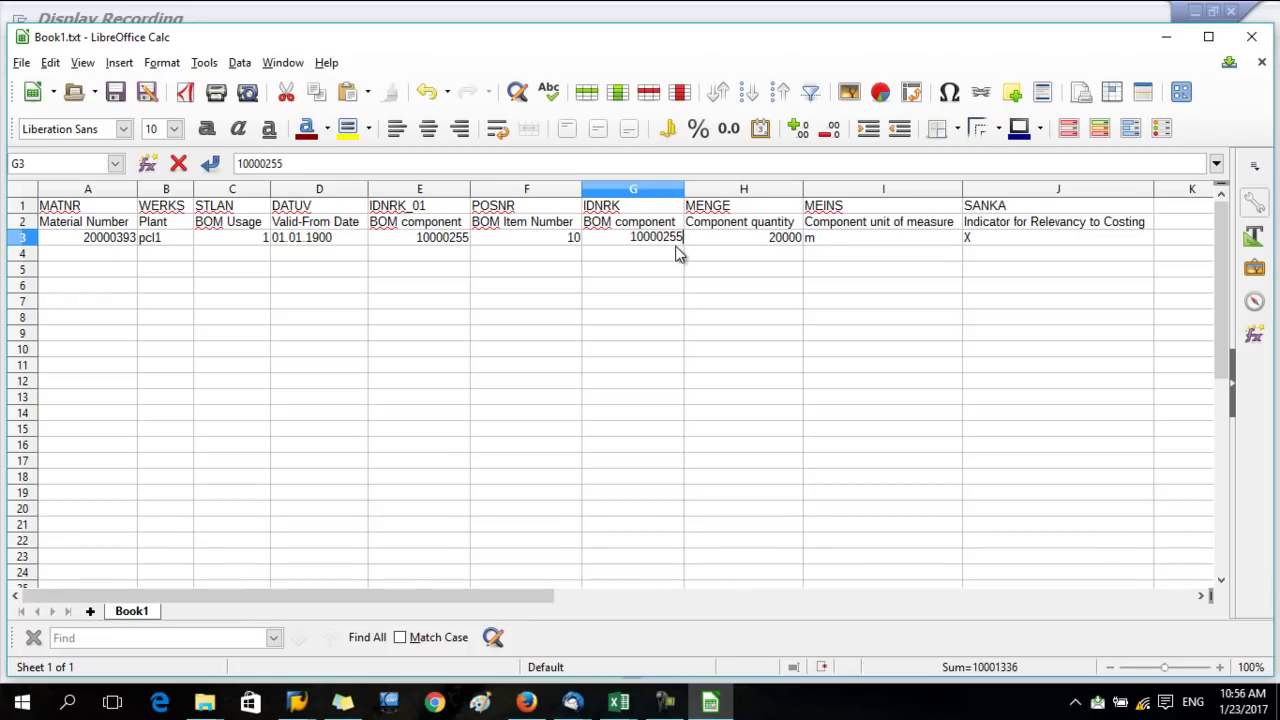
click(653, 270)
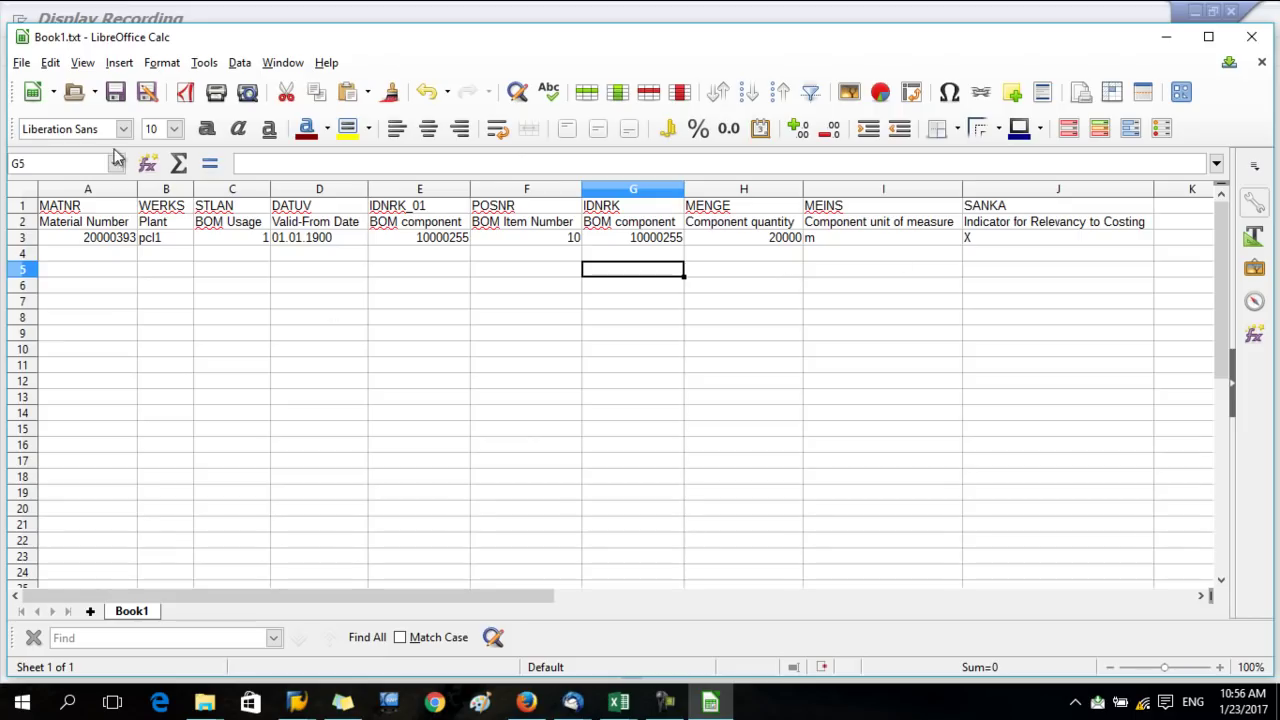
Left-align all the values in row 3
drag(22, 205, 25, 222)
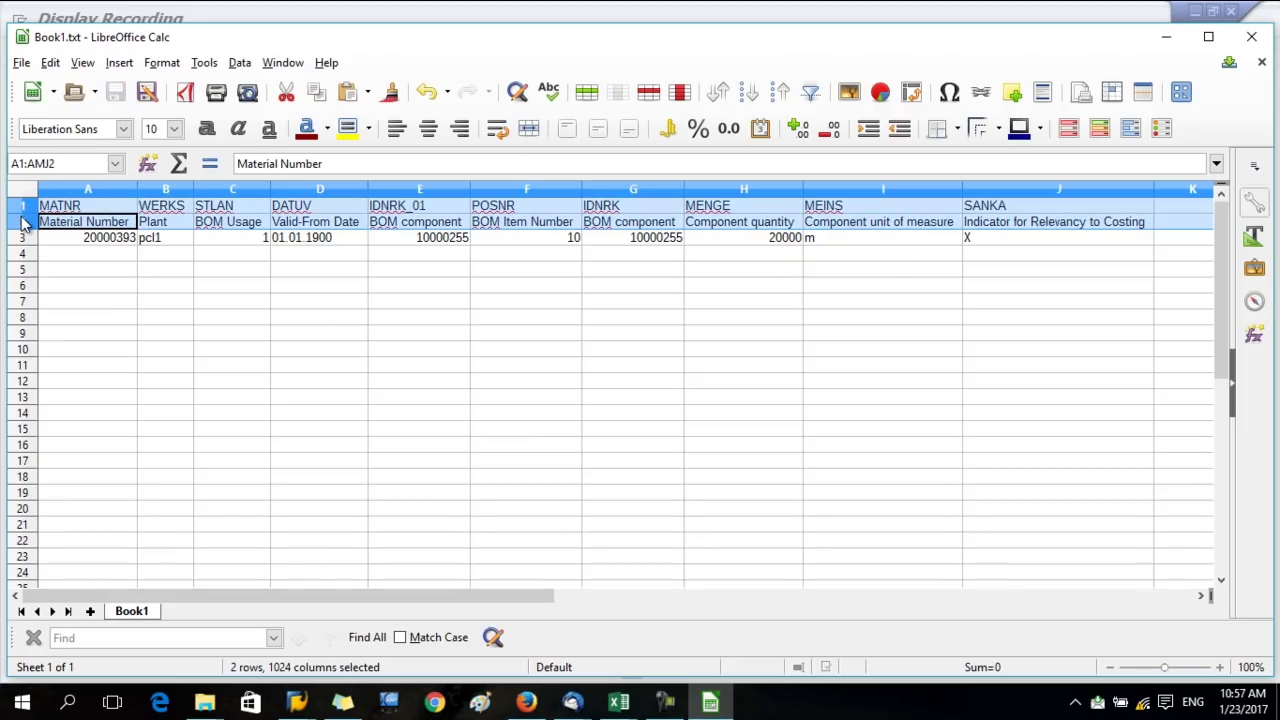
click(42, 240)
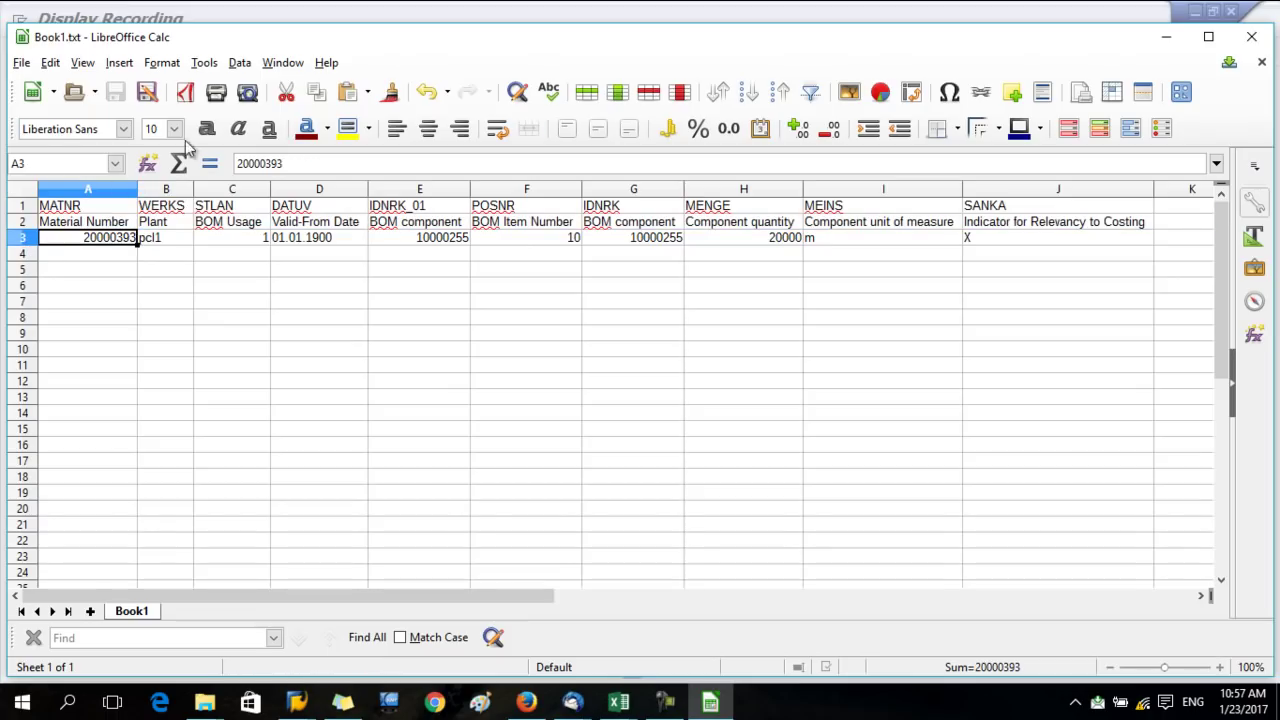
click(397, 131)
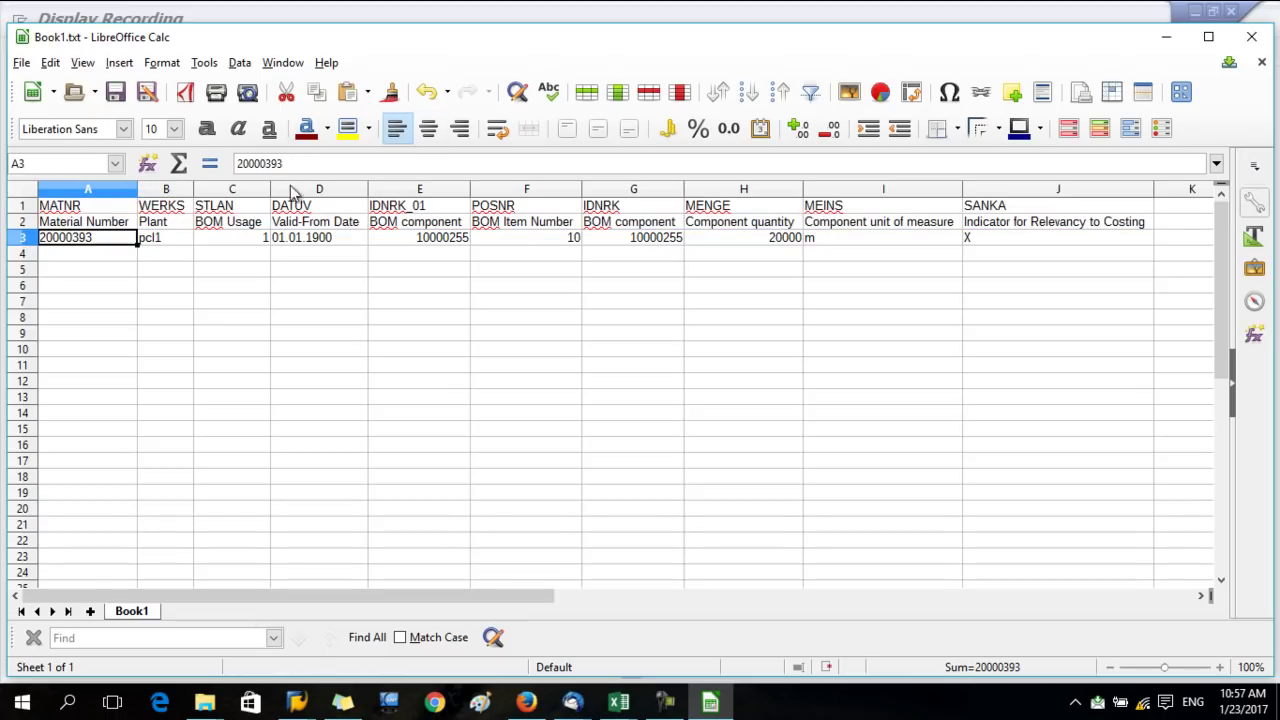
click(508, 242)
click(24, 237)
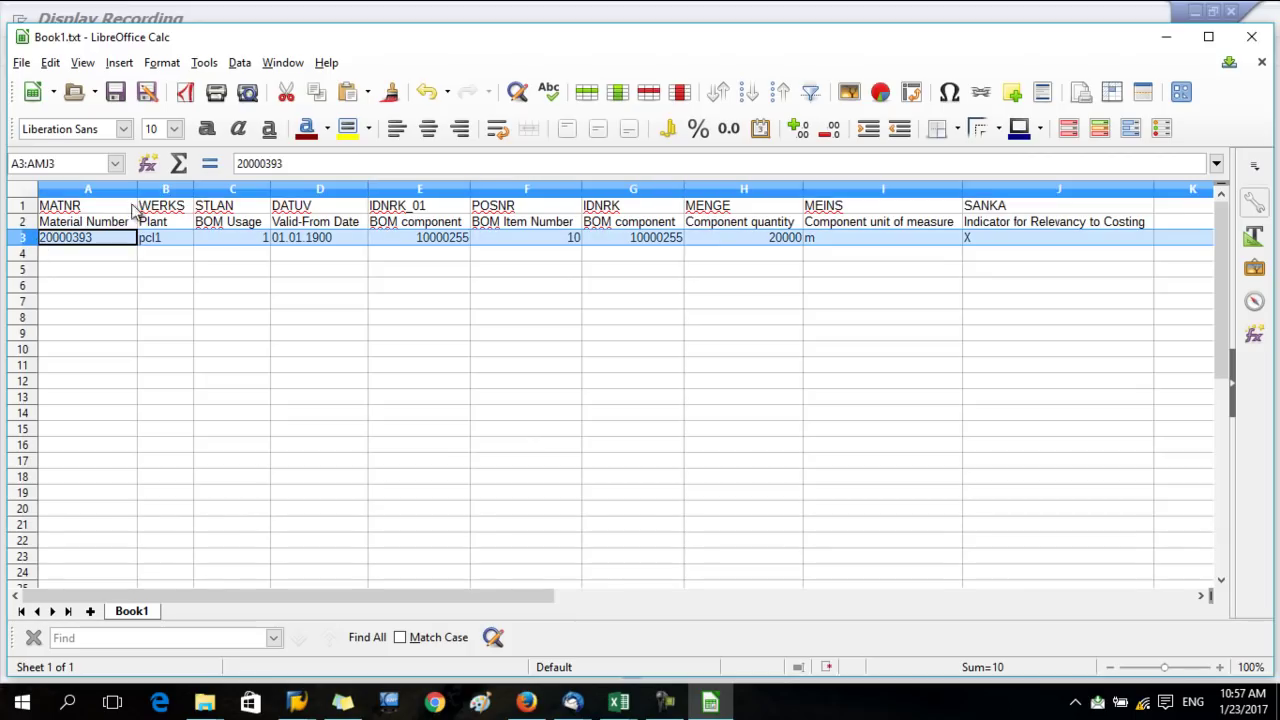
click(397, 129)
click(471, 306)
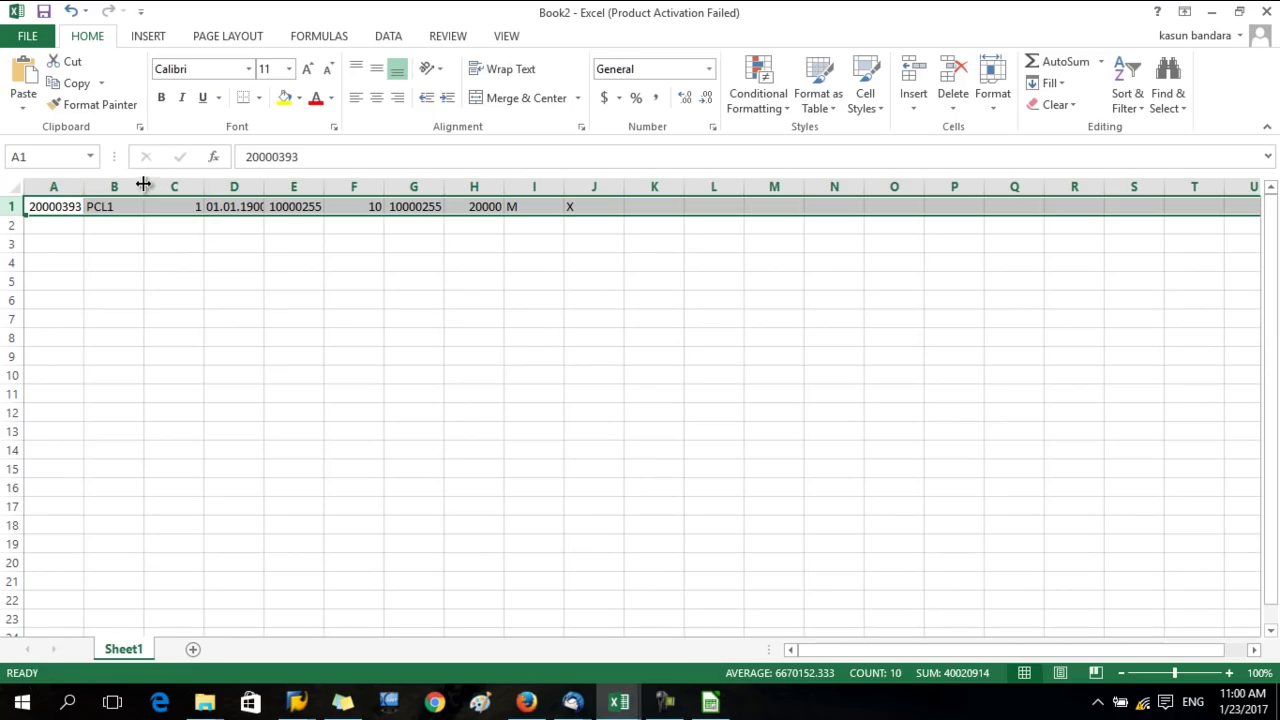
Widen column D to show the full date and save the sheet as tab-delimited ZBOM2.txt
double_click(264, 191)
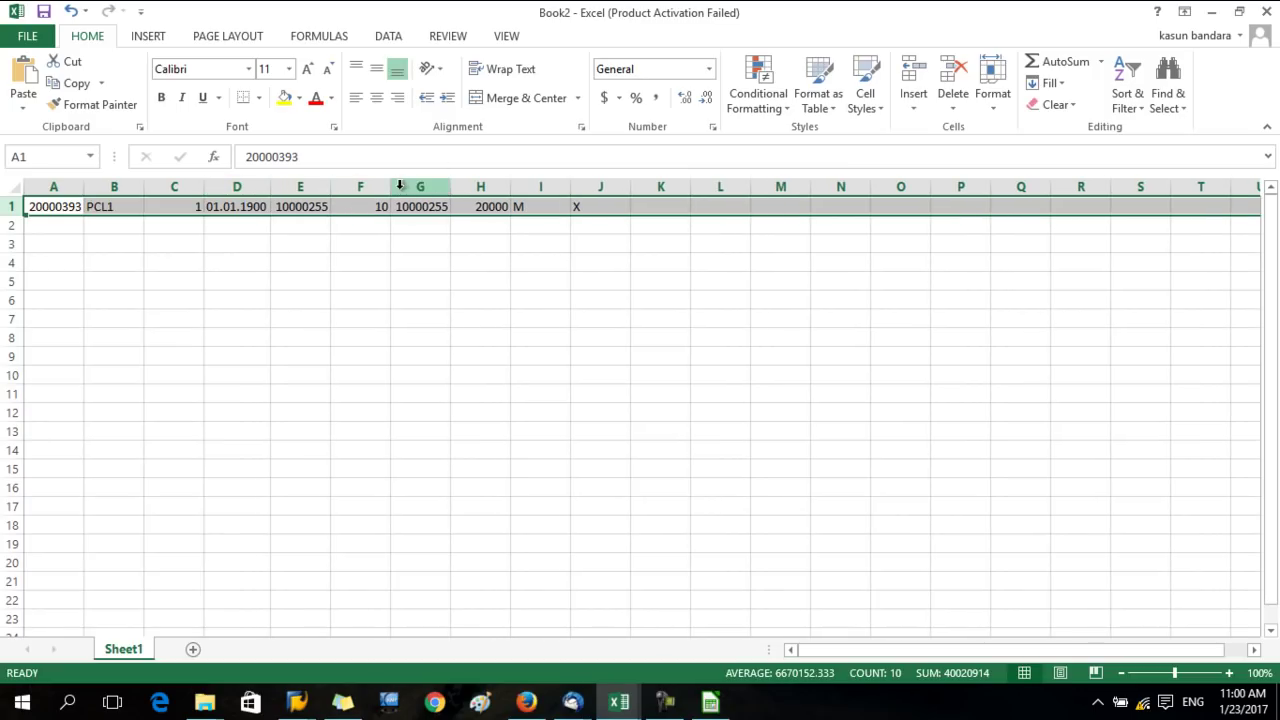
click(606, 243)
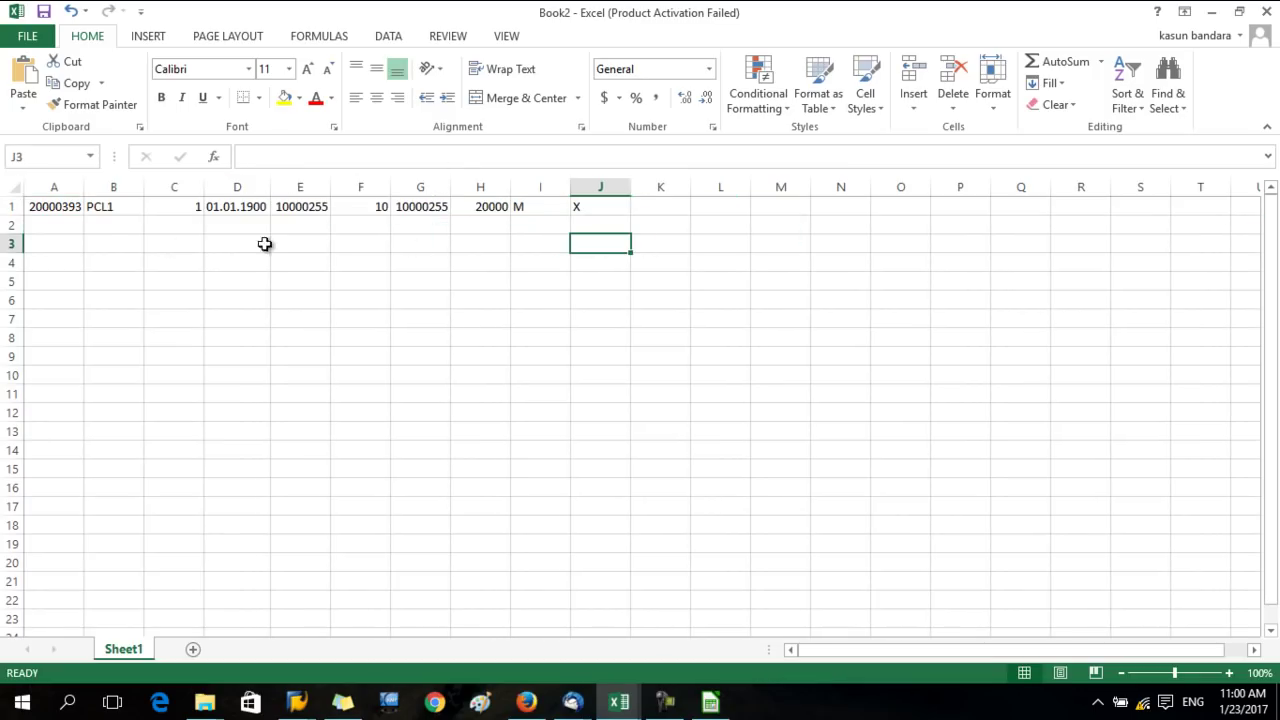
click(27, 36)
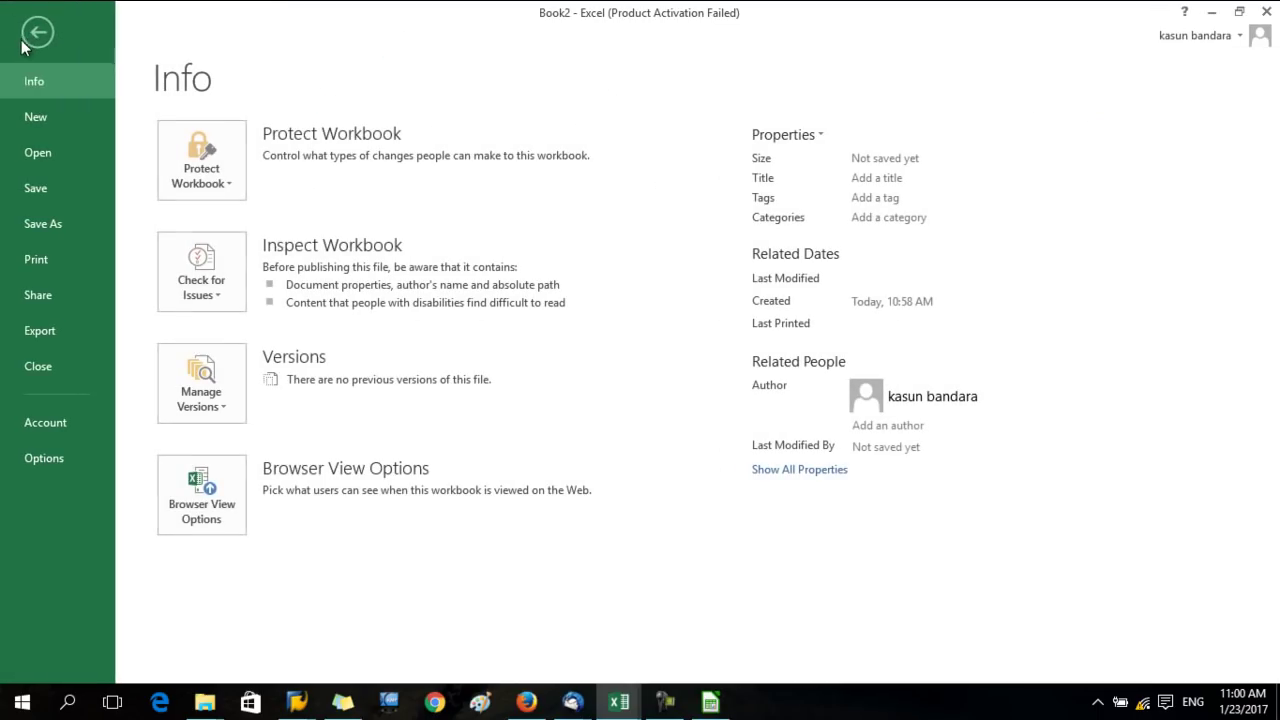
click(40, 222)
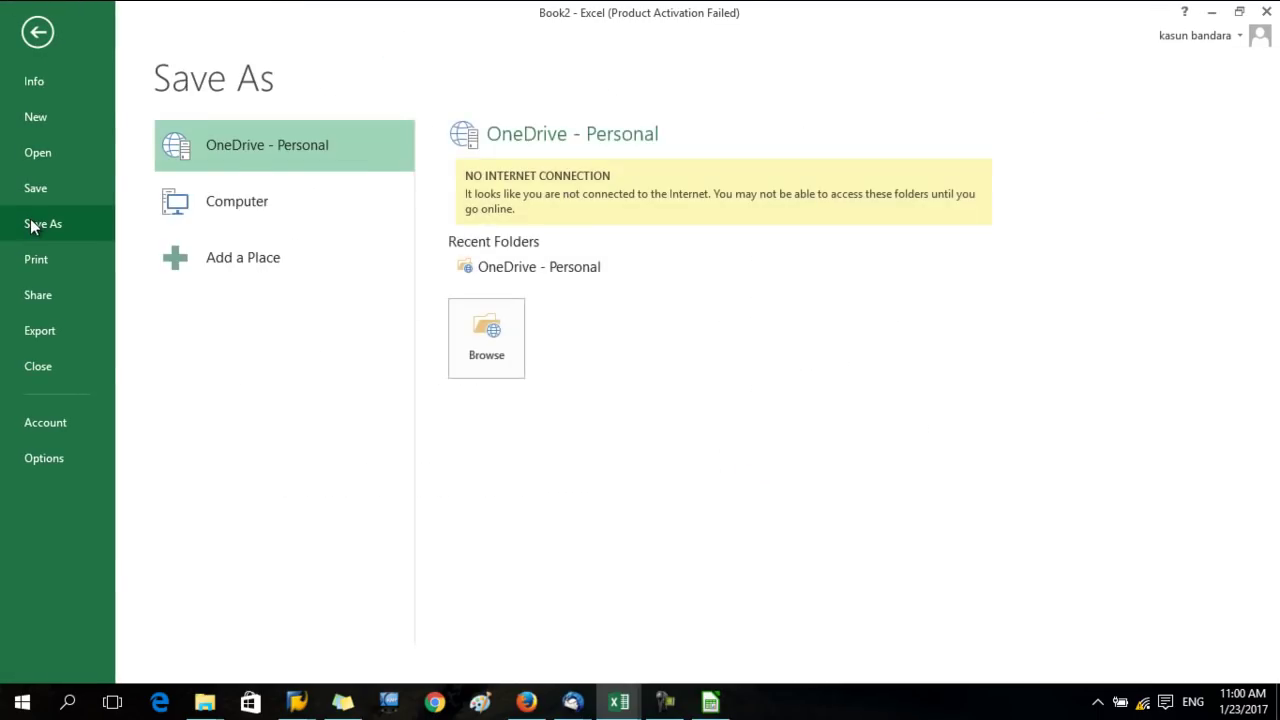
click(320, 435)
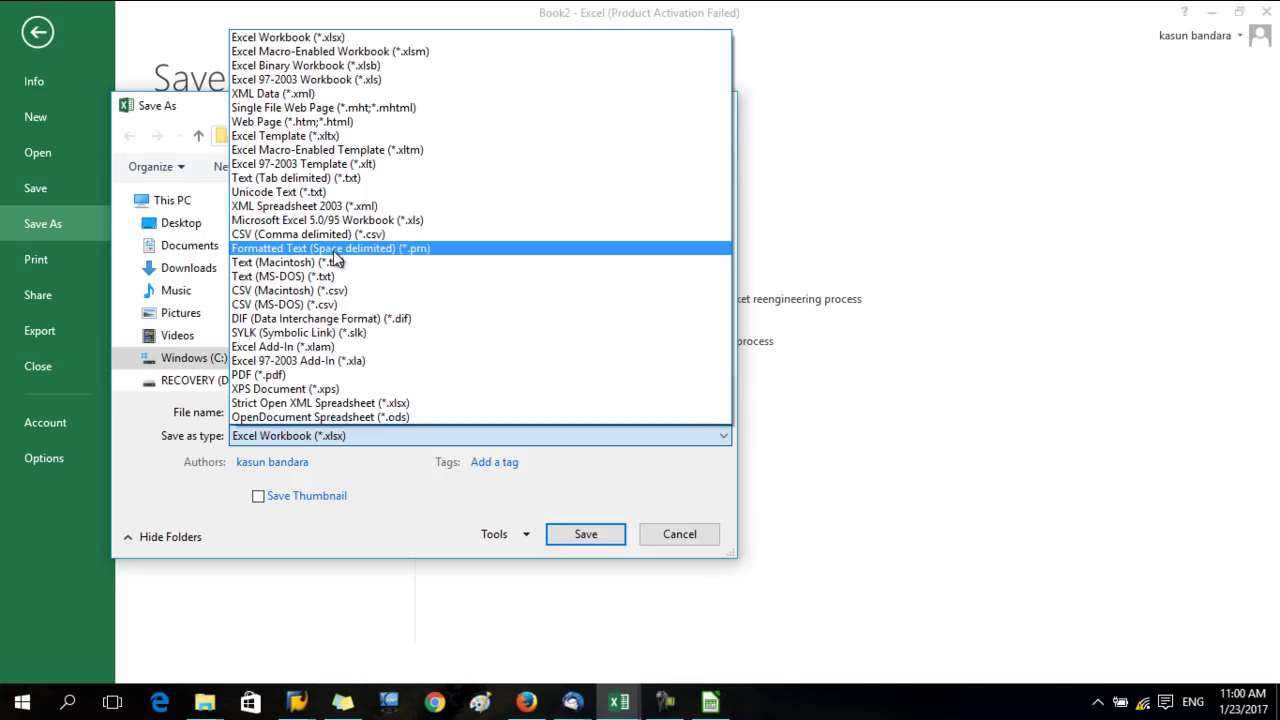
click(300, 179)
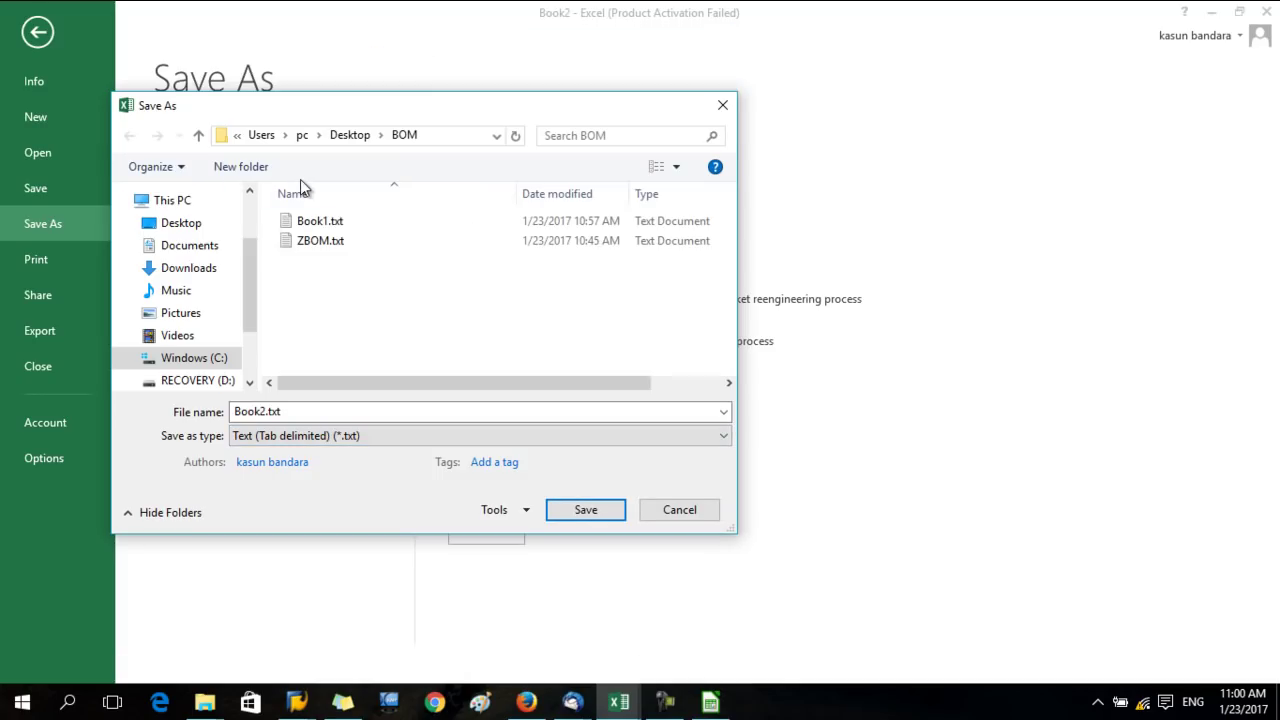
double_click(262, 411)
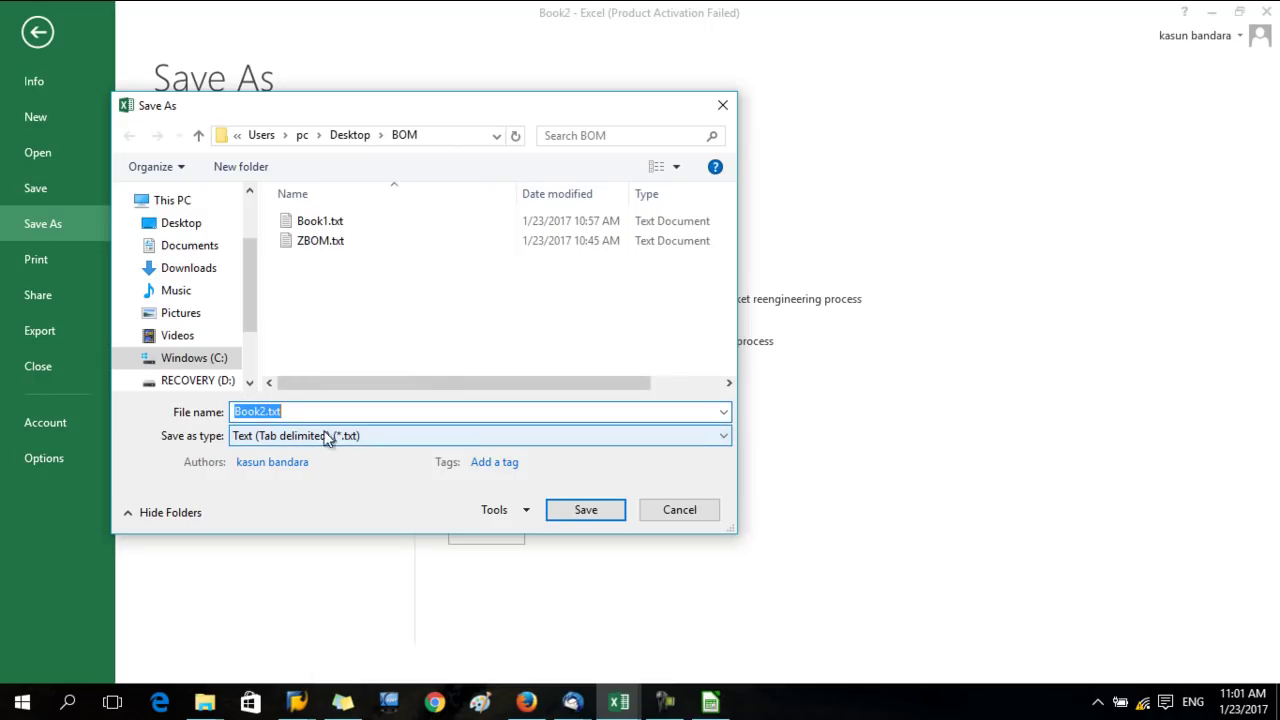
click(266, 413)
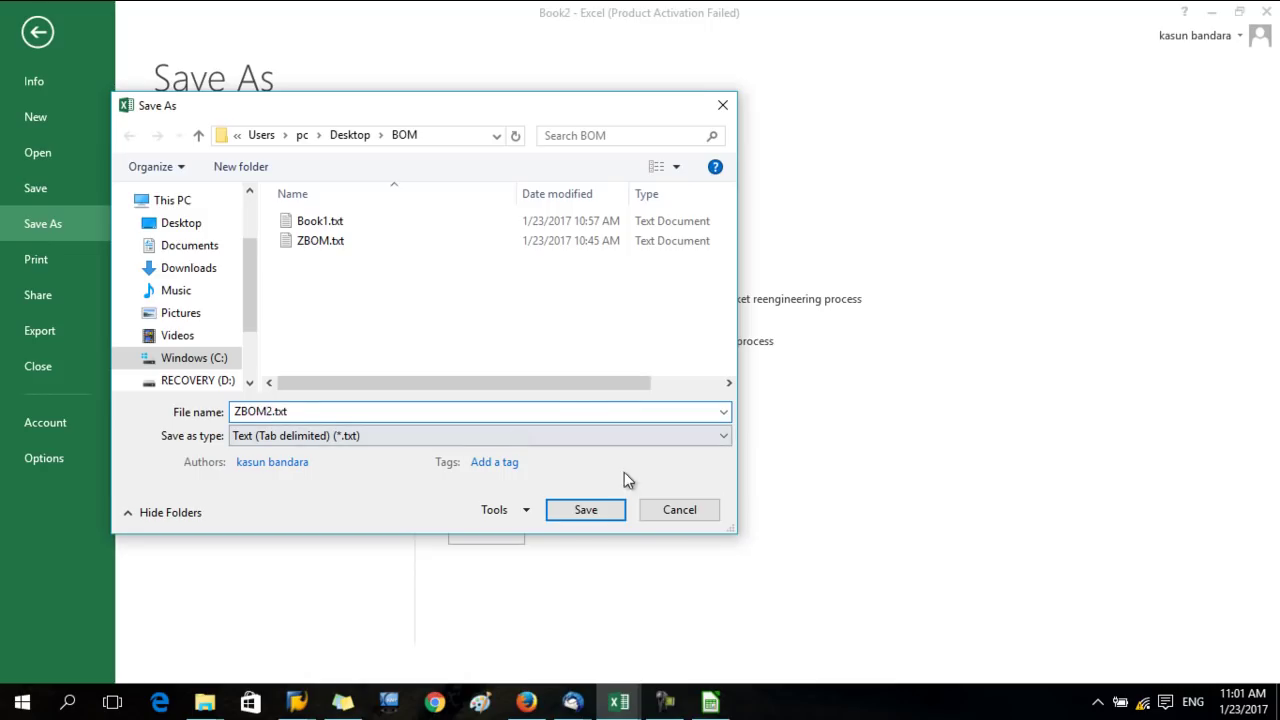
click(586, 510)
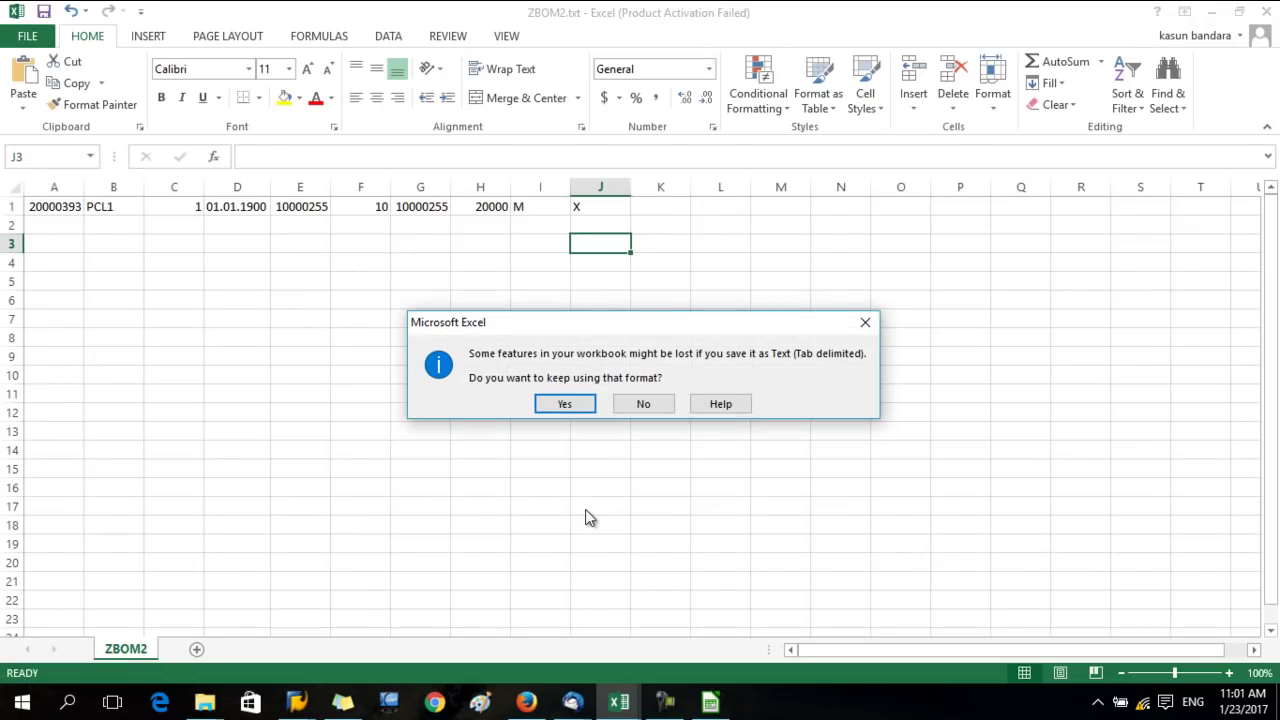
Keep the text format, left-align row 1 (A1:J1), and resave ZBOM2.txt as tab-delimited text
click(541, 402)
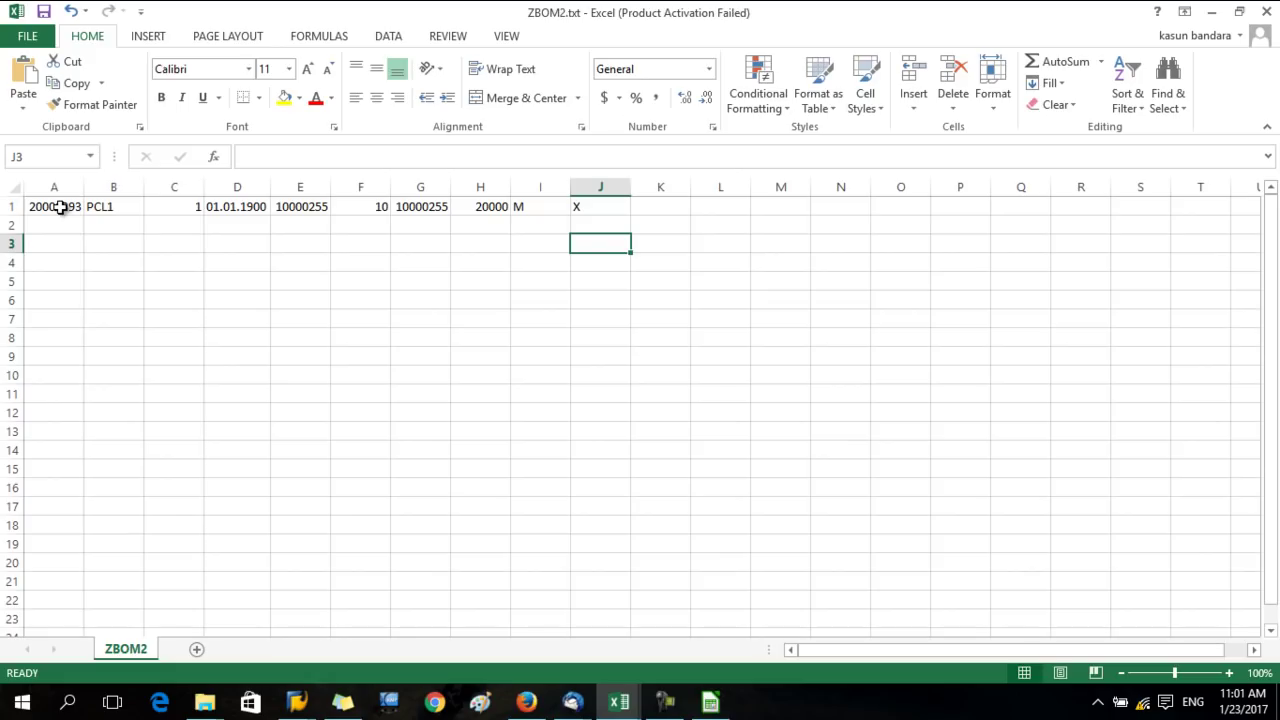
drag(61, 207, 578, 208)
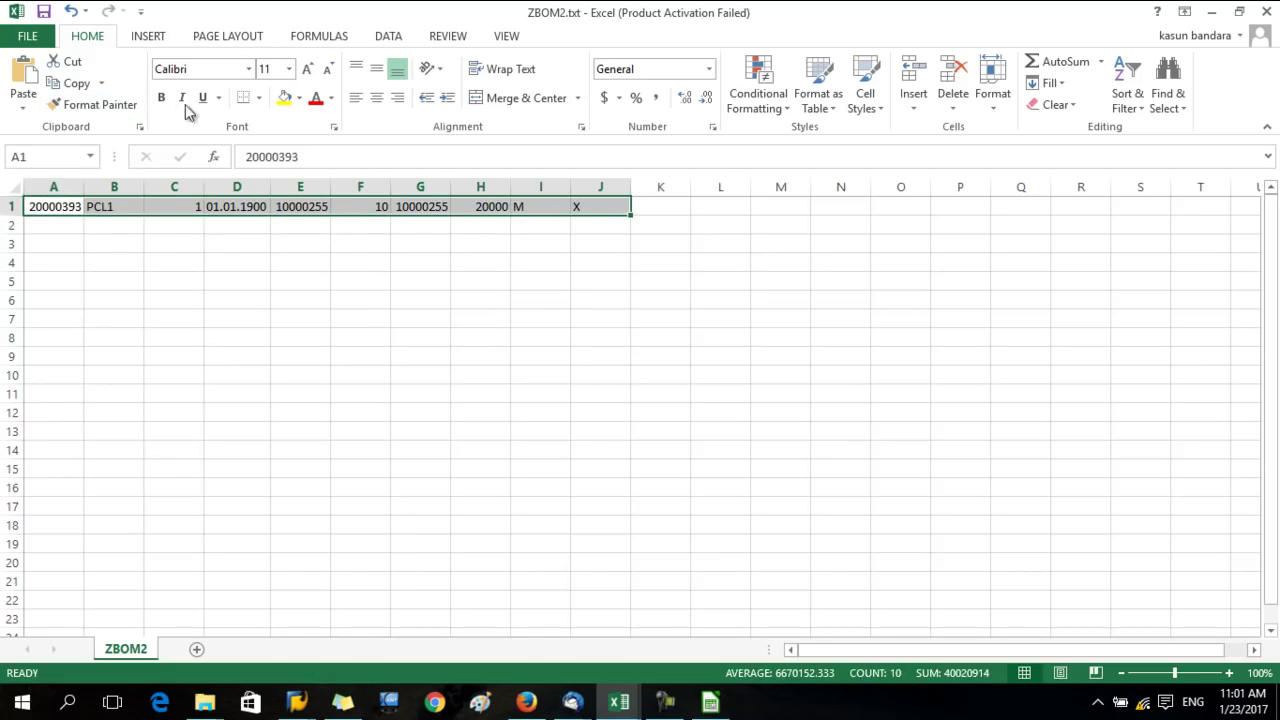
click(356, 97)
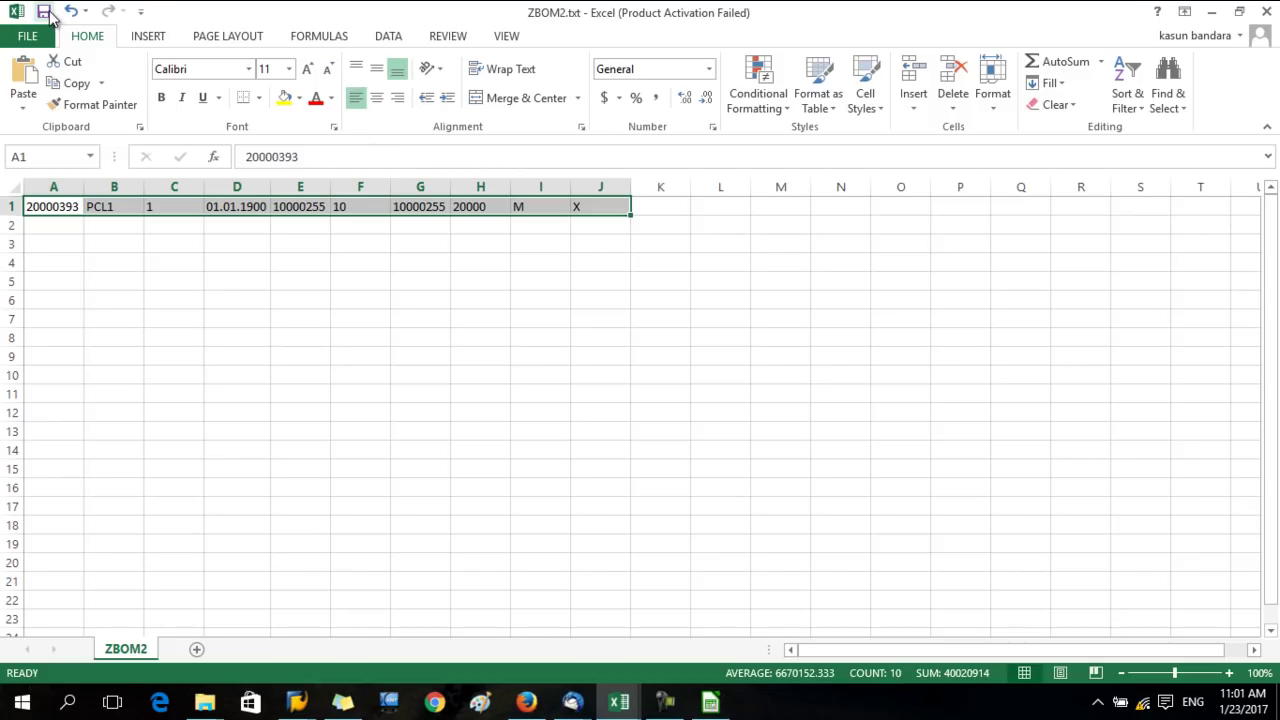
click(46, 14)
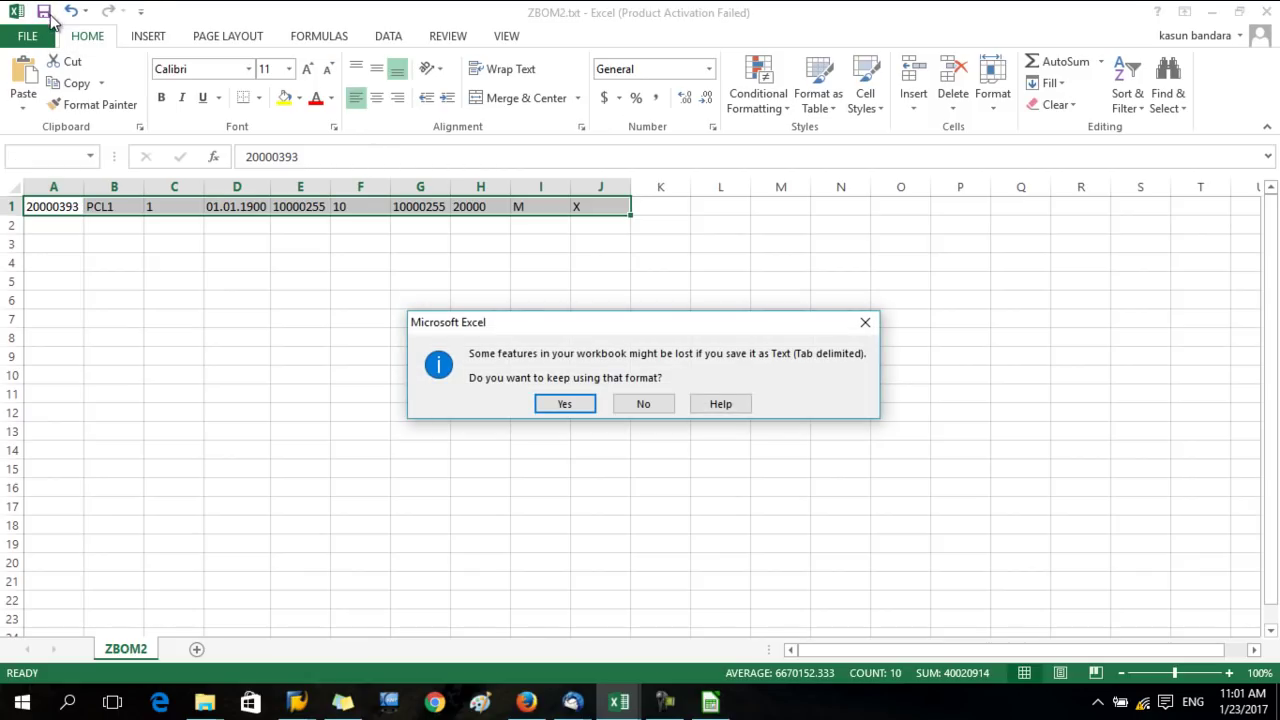
click(564, 403)
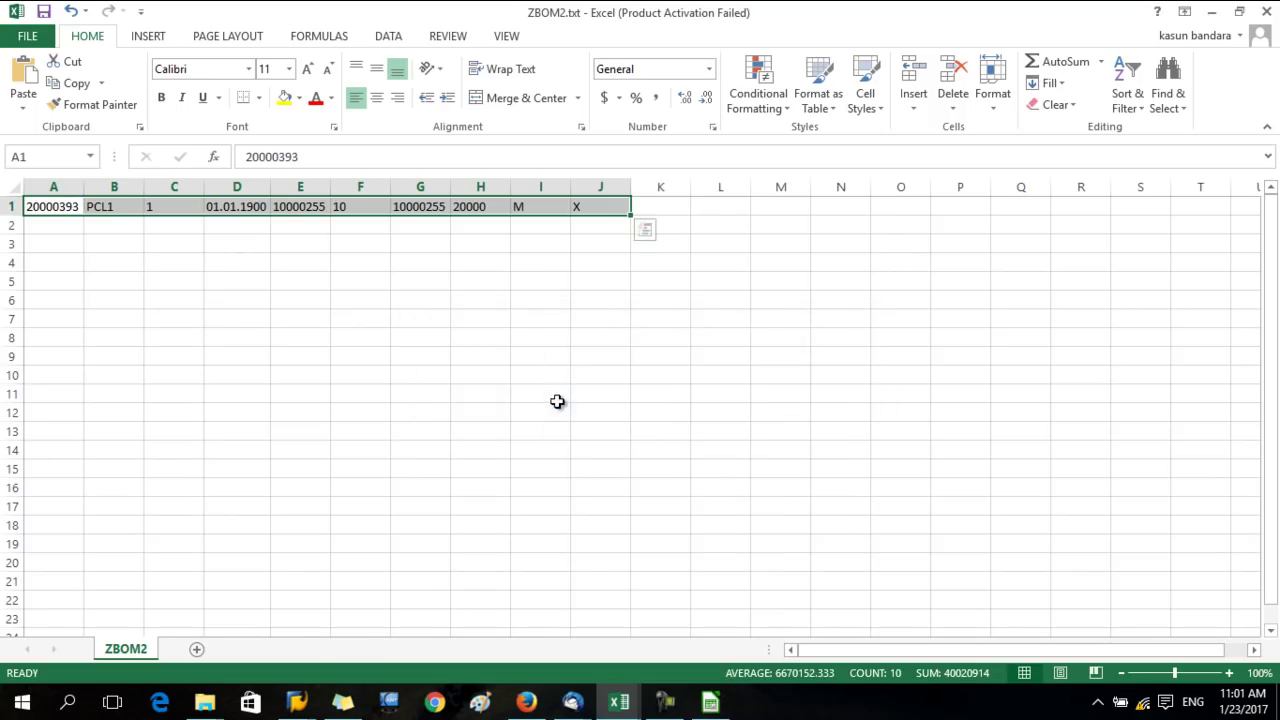
click(513, 338)
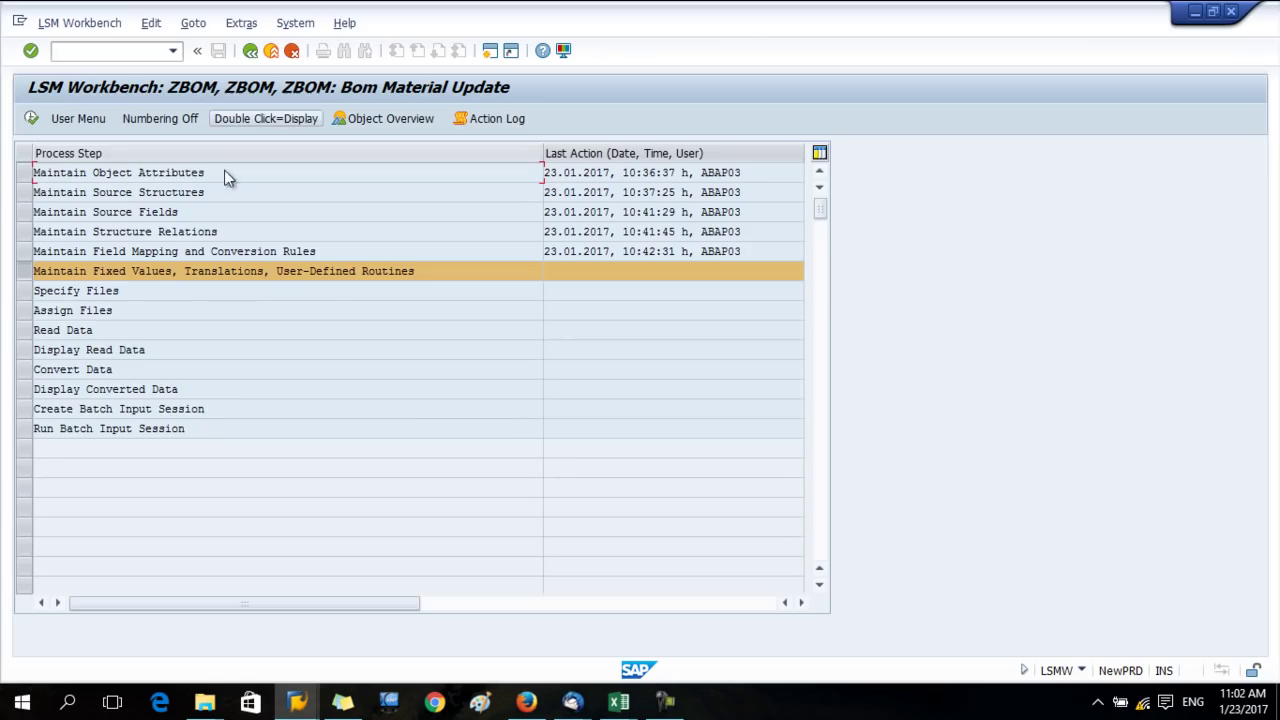
Open Specify Files in change mode and start defining the legacy data file on the PC
double_click(97, 290)
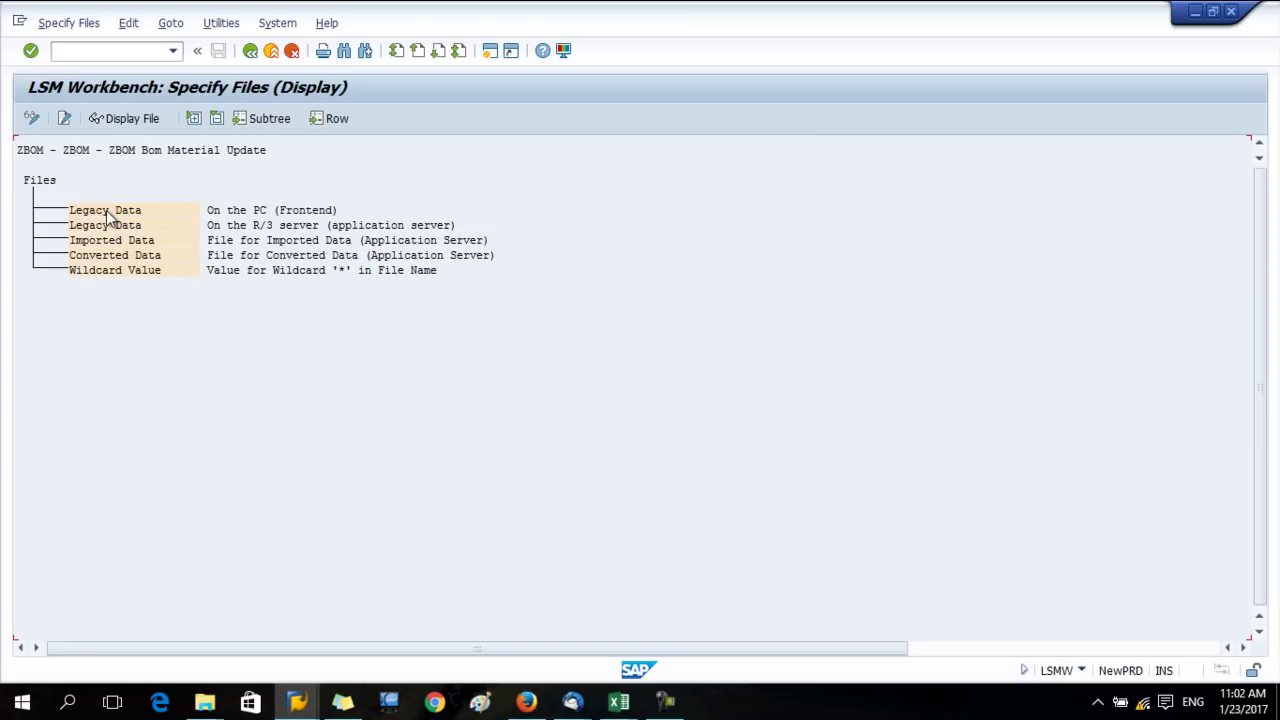
click(32, 118)
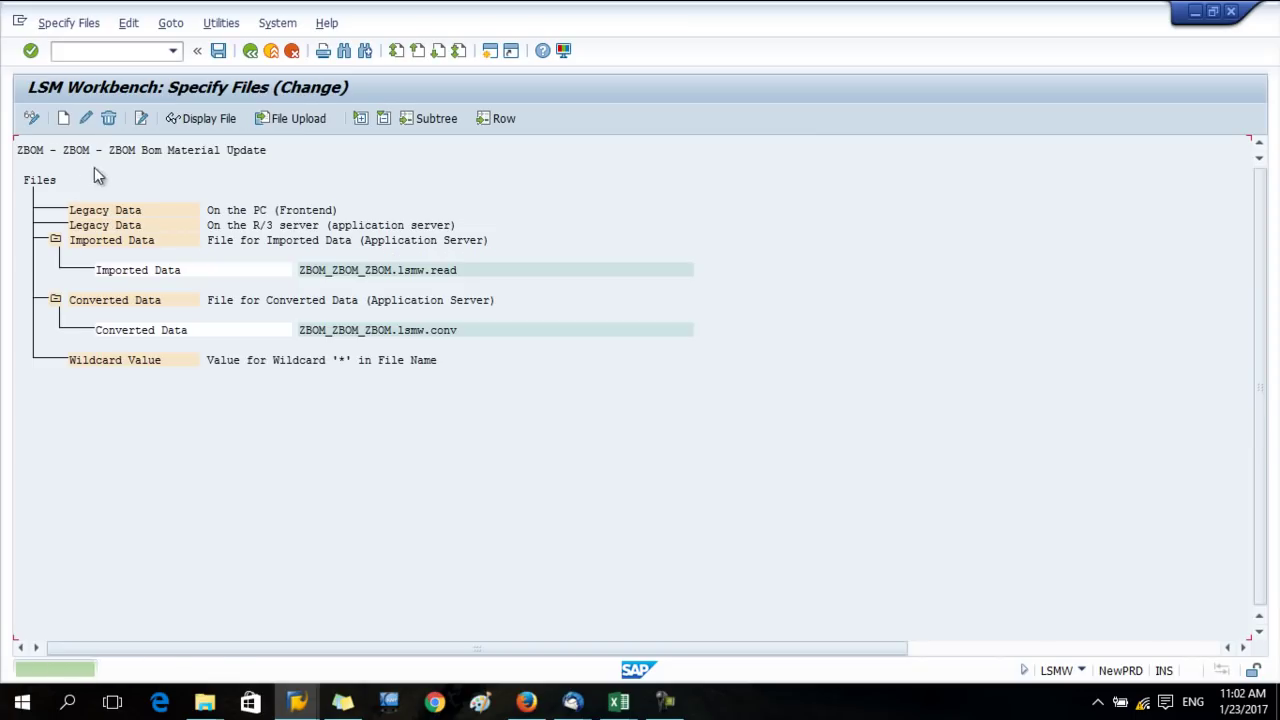
double_click(129, 211)
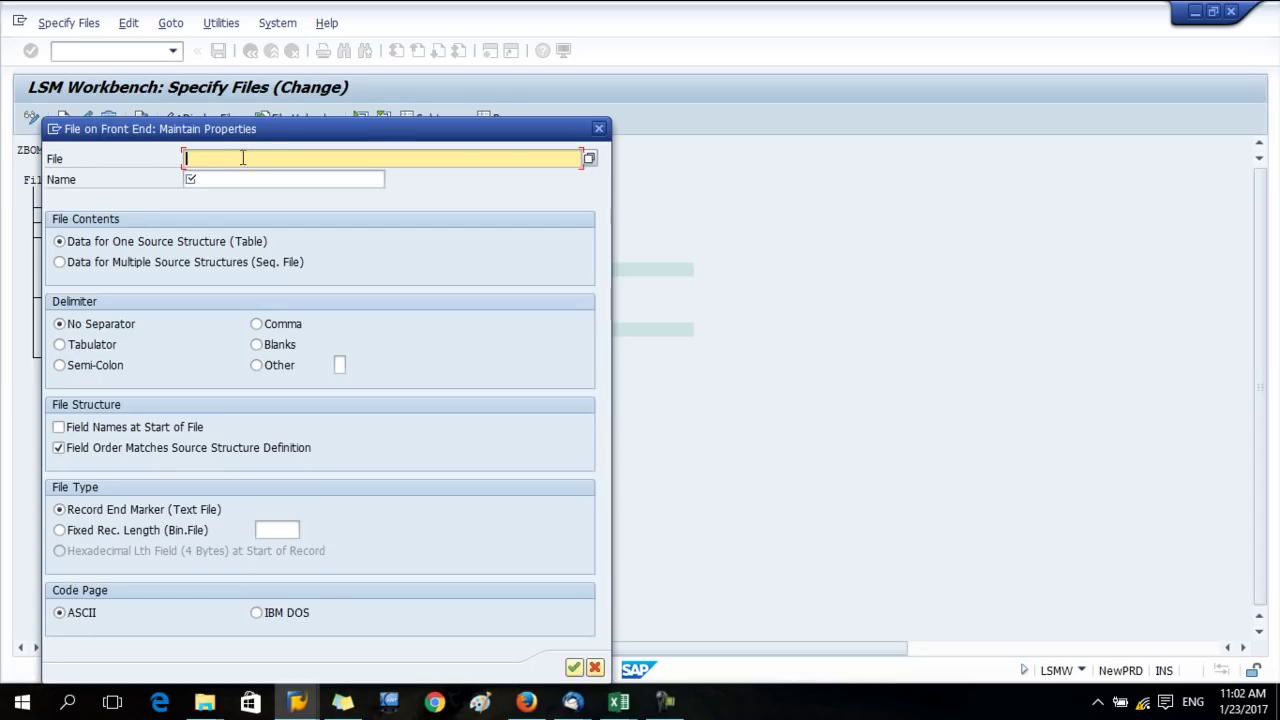
Browse to Desktop\BOM and pick ZBOM2.txt as the legacy data file
click(590, 159)
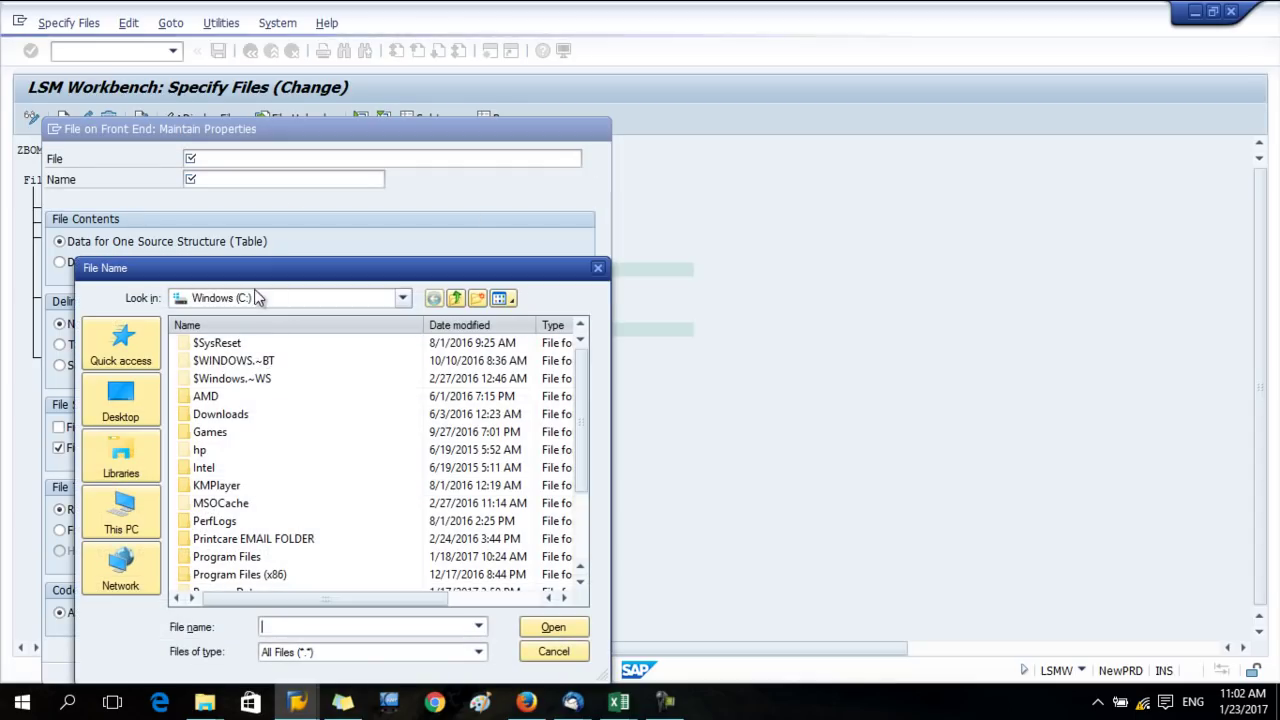
click(125, 402)
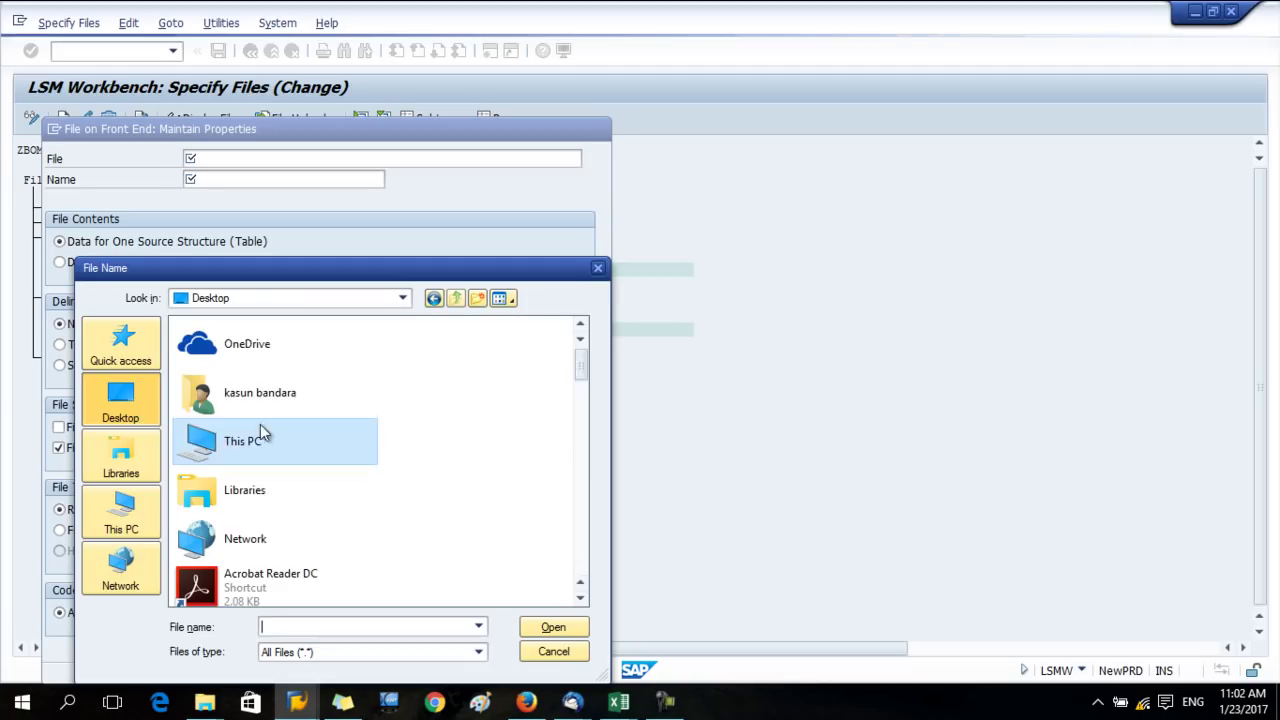
scroll(298, 430, down, 5)
scroll(291, 414, down, 5)
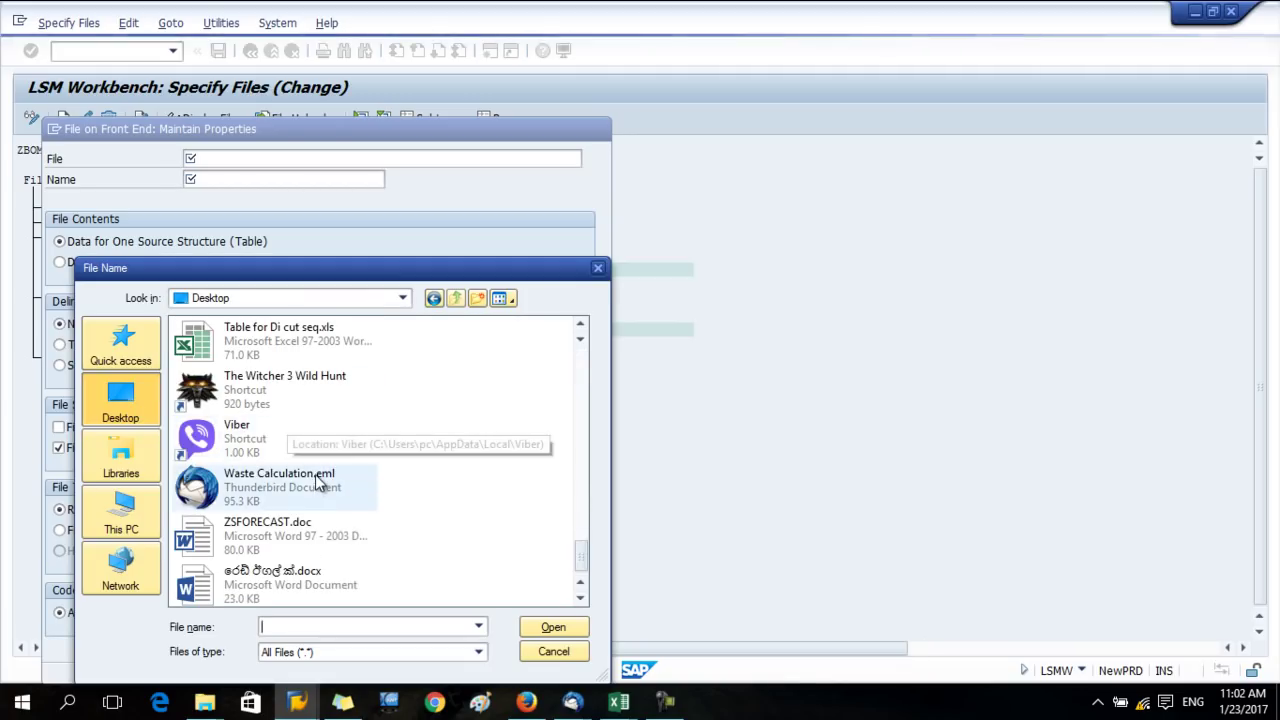
scroll(314, 480, up, 12)
scroll(315, 474, up, 2)
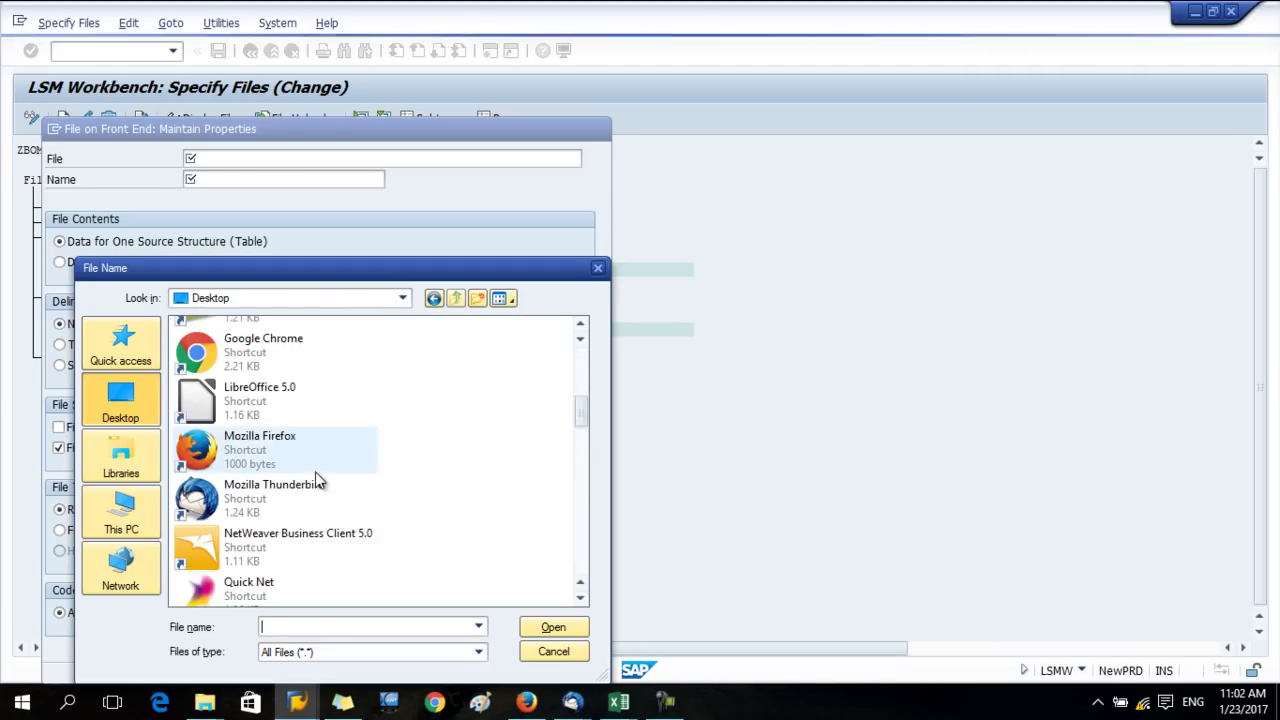
scroll(316, 476, down, 5)
scroll(314, 468, down, 5)
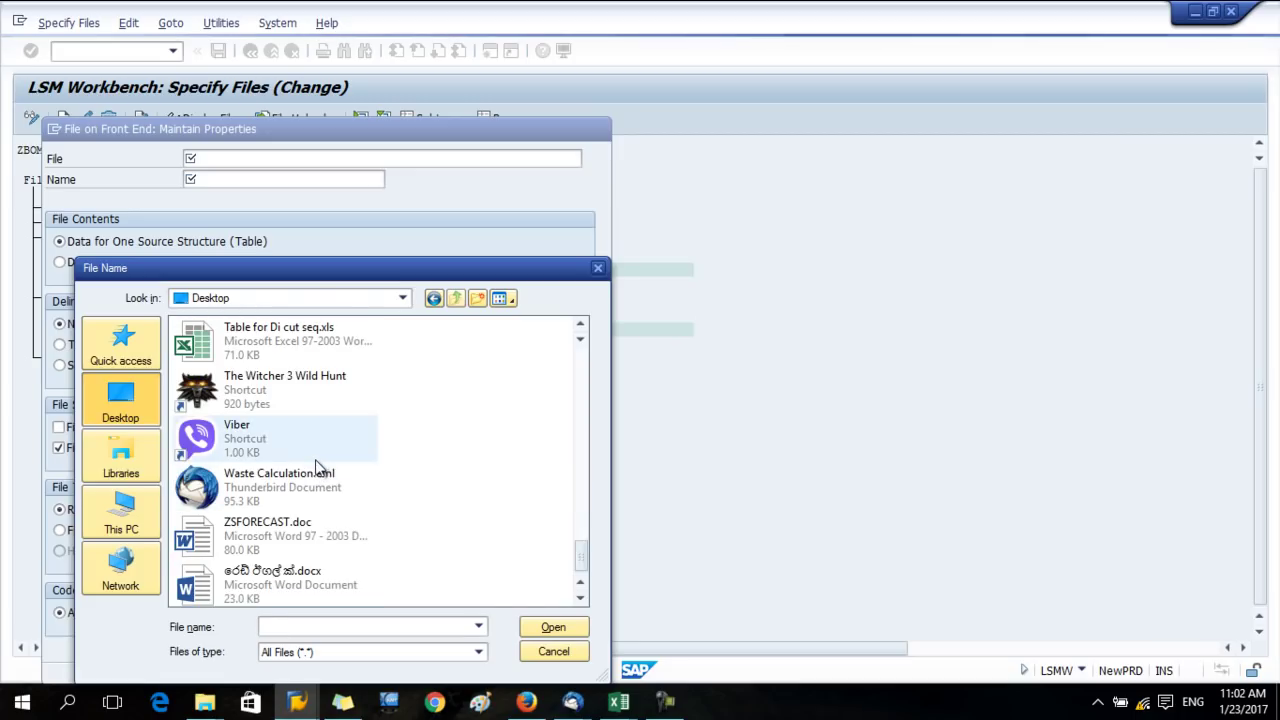
scroll(314, 456, up, 10)
scroll(316, 454, up, 2)
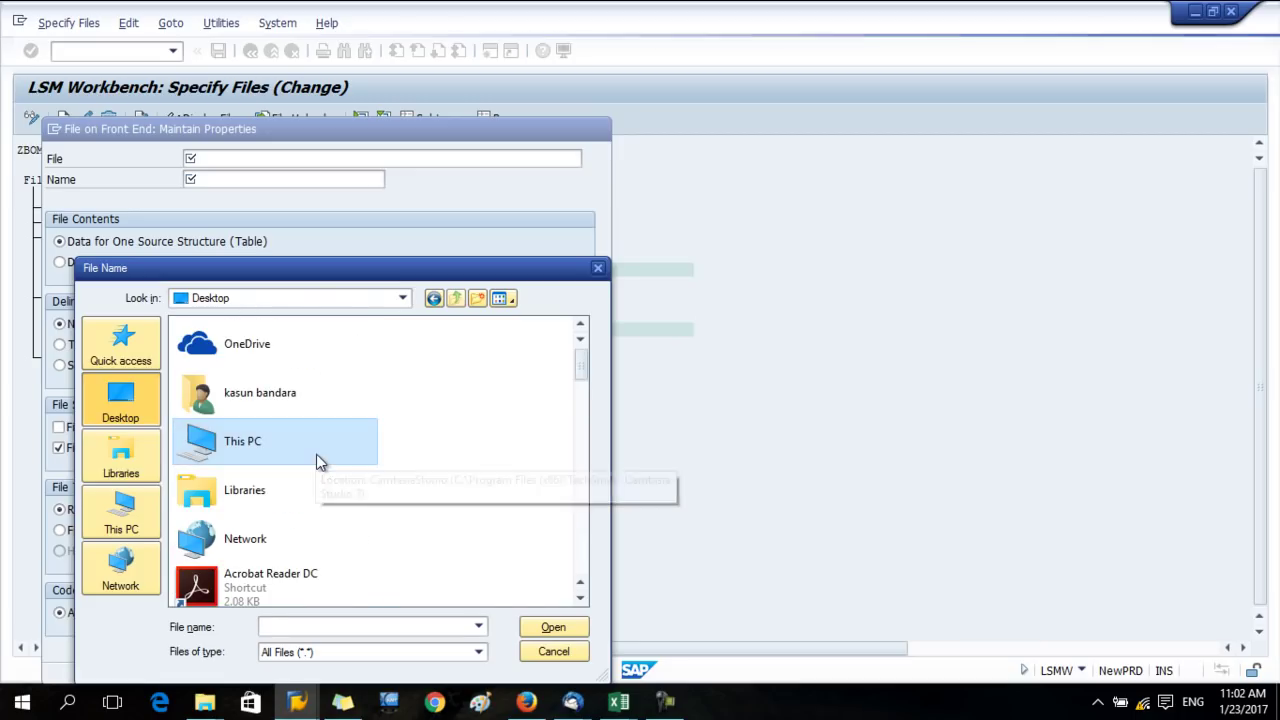
scroll(317, 454, down, 4)
scroll(317, 454, down, 5)
scroll(320, 451, up, 4)
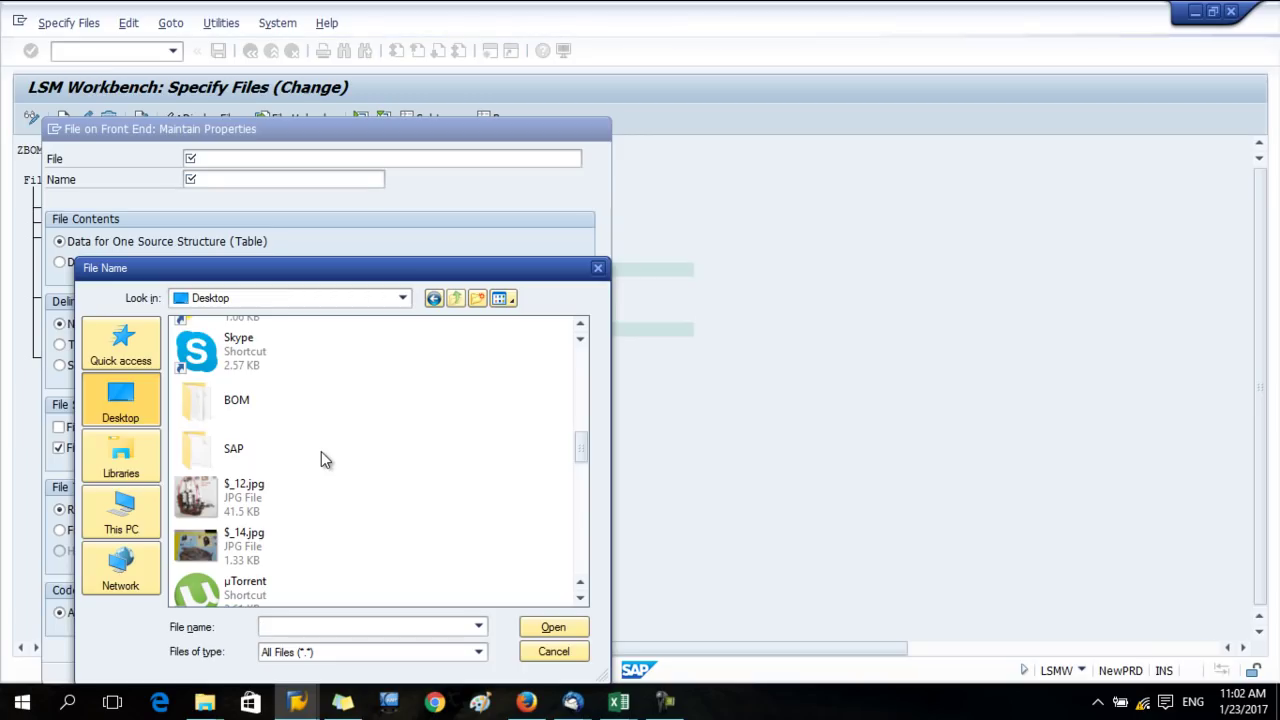
double_click(240, 404)
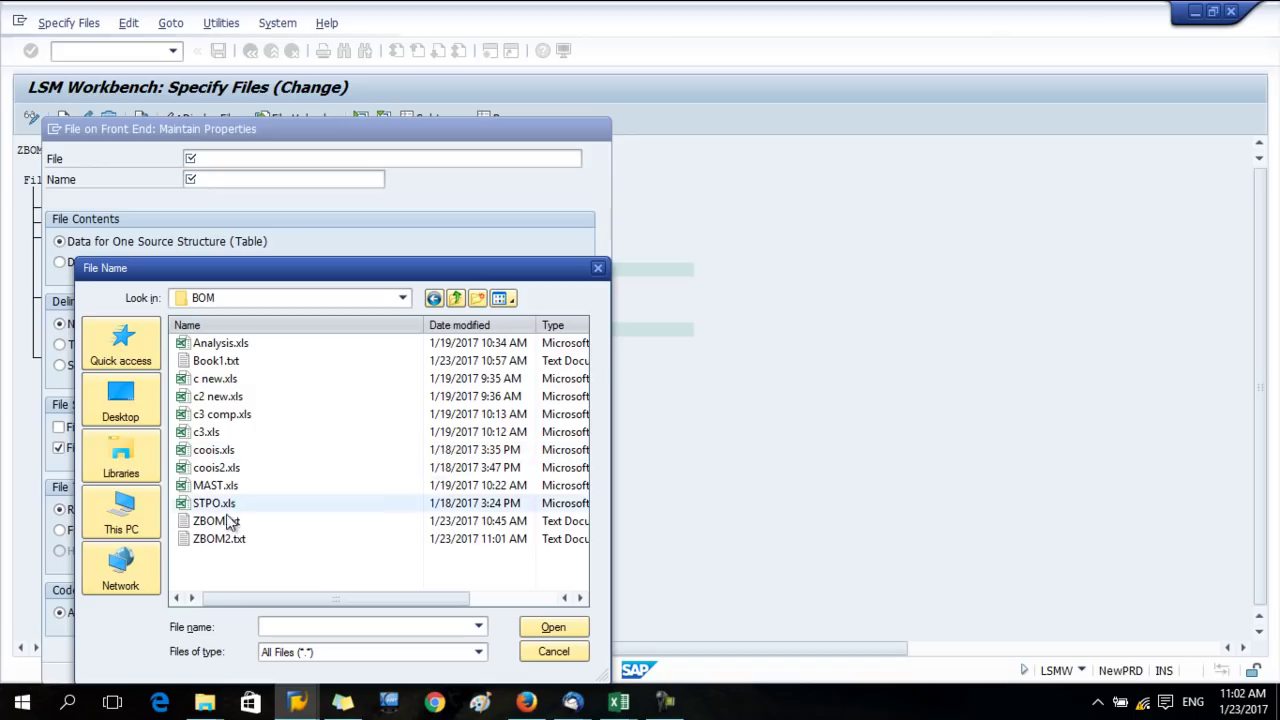
double_click(218, 540)
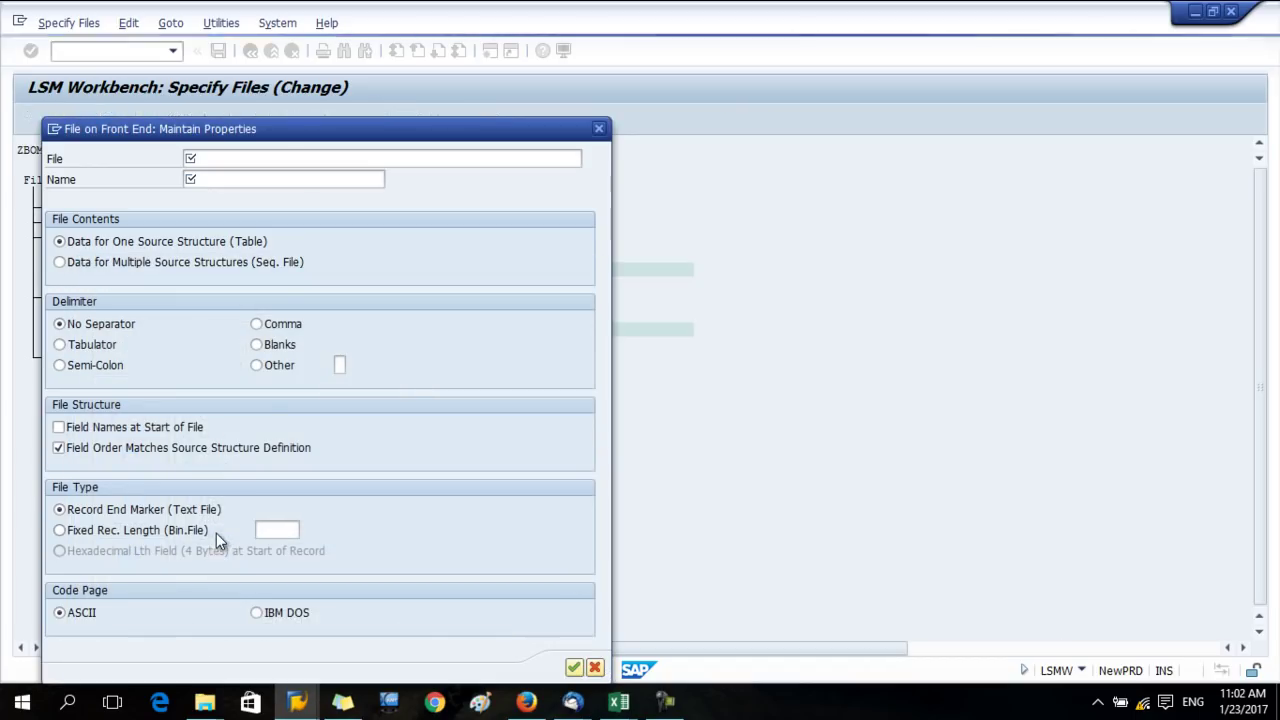
Name the legacy file ZBOMUPDATE with a tabulator delimiter, confirm, and save the file specification
click(232, 179)
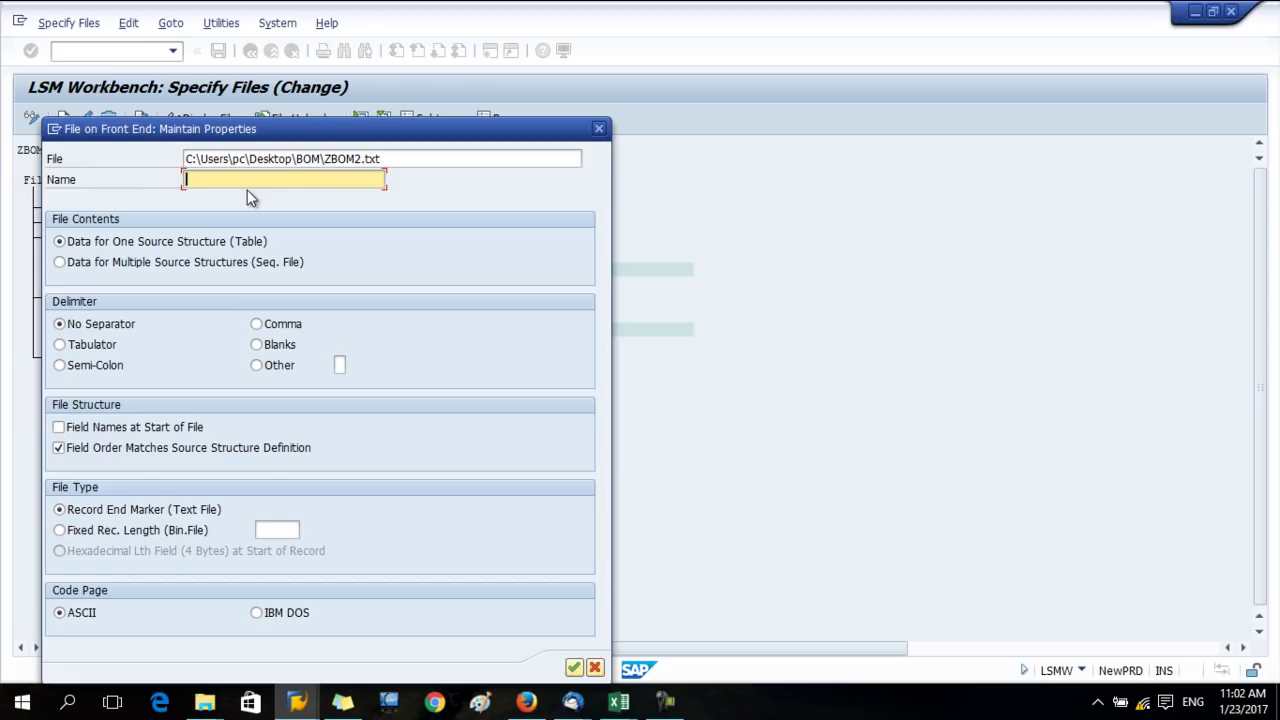
text(ZBOM)
text(UPDATE)
click(59, 346)
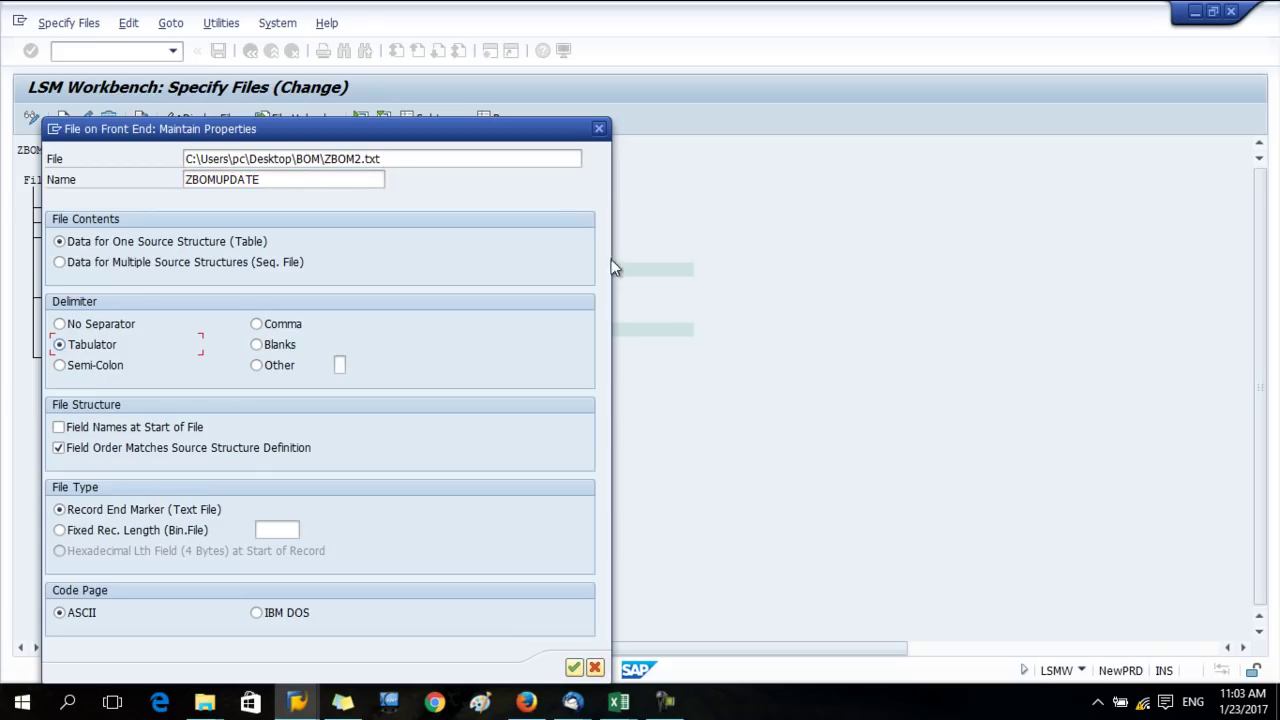
drag(523, 131, 535, 42)
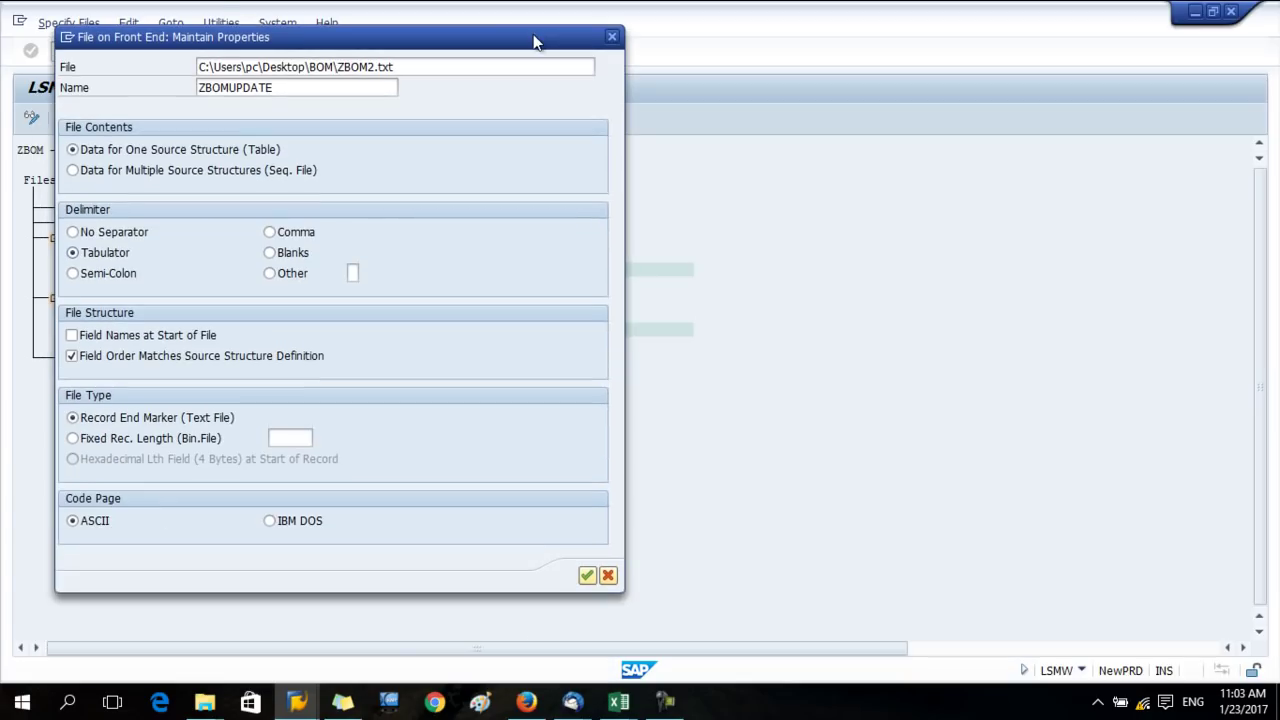
click(587, 576)
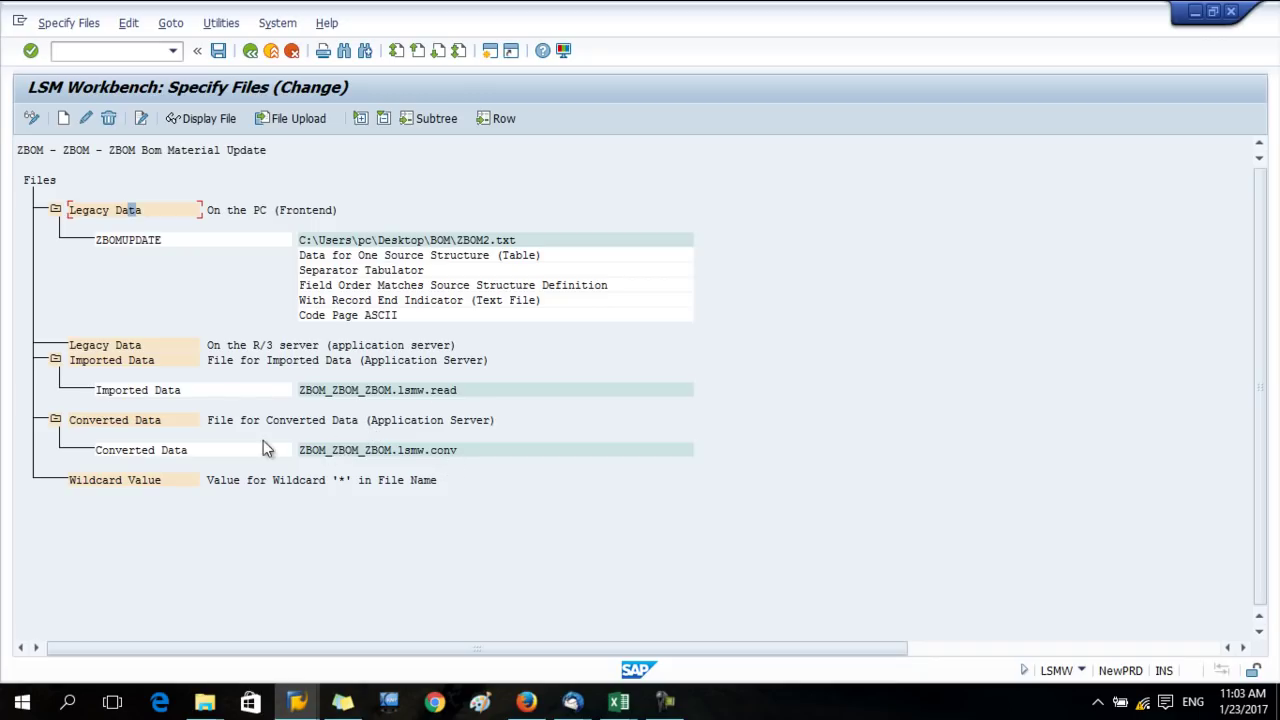
click(218, 50)
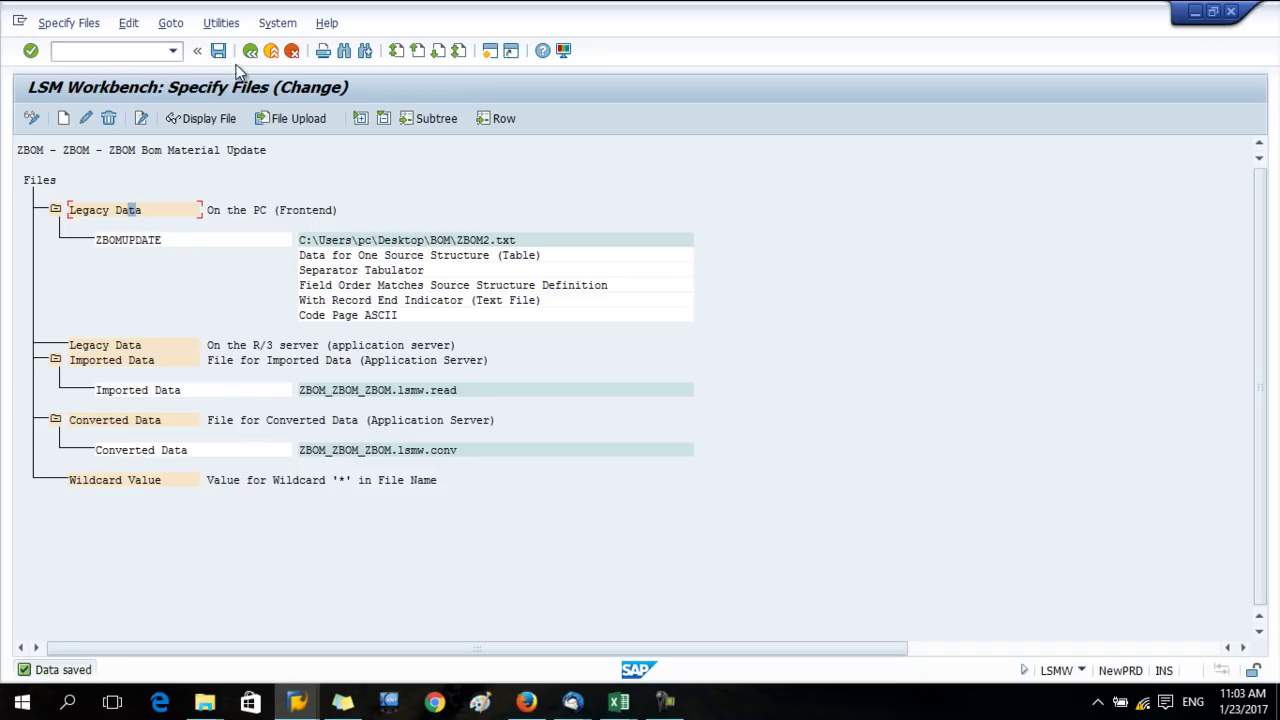
Assign file ZBOMUPDATE (ZBOM2.txt) to source structure ZBOM1 and save the assignment
click(250, 50)
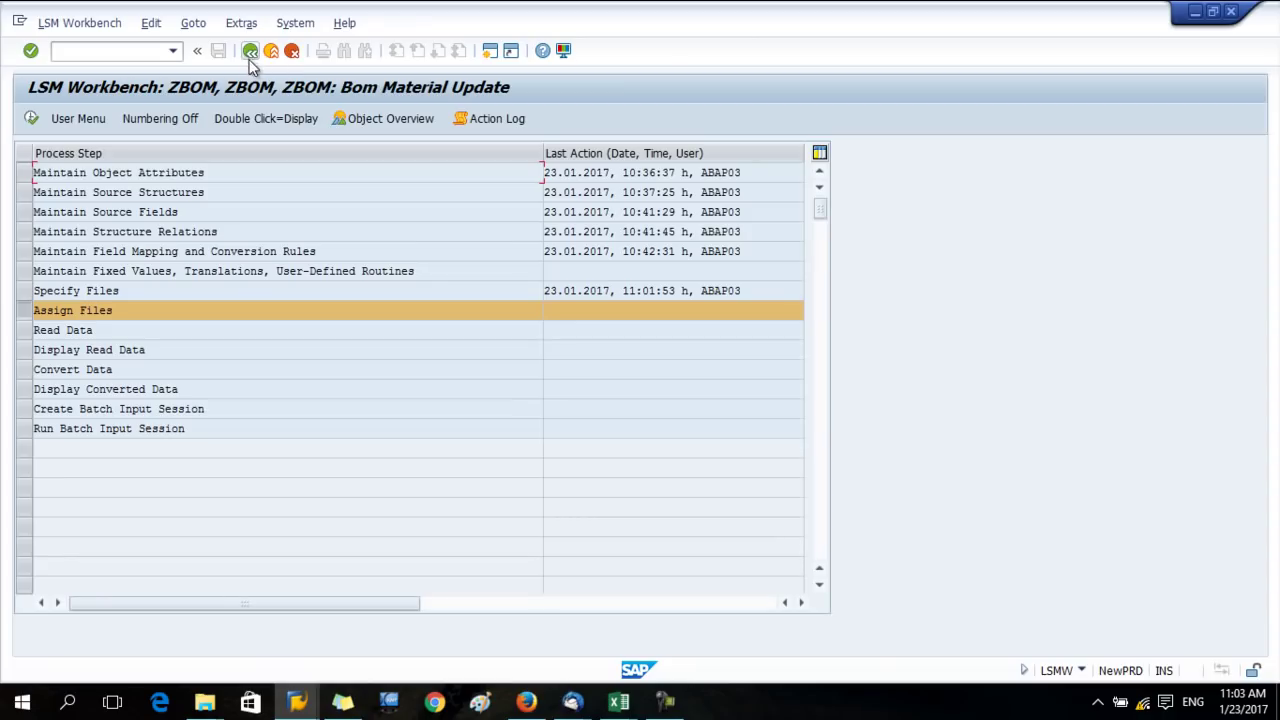
double_click(95, 311)
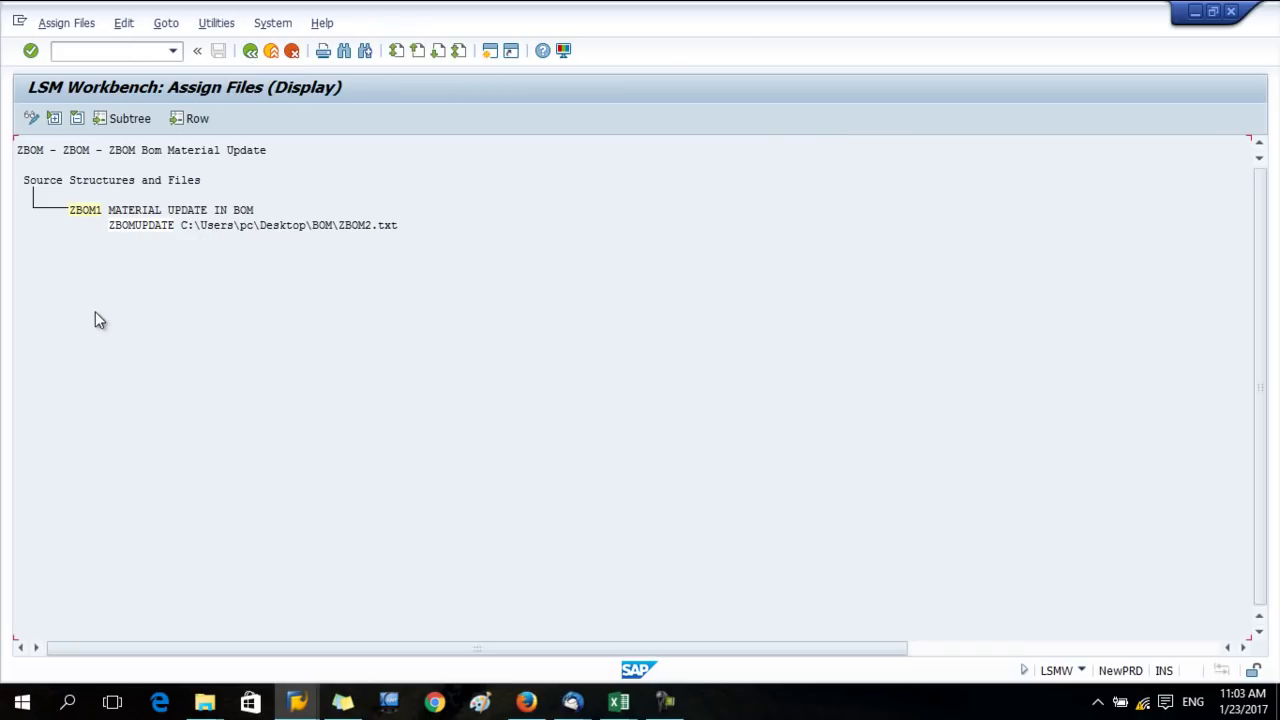
click(29, 121)
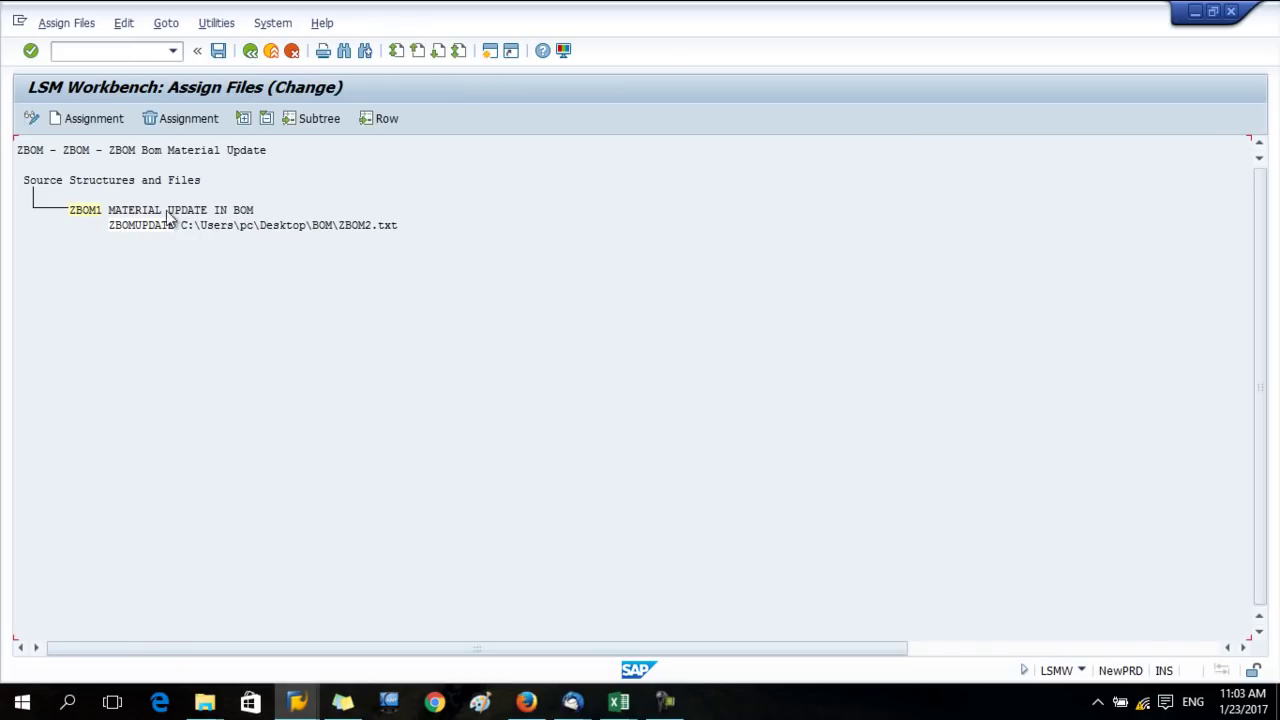
click(104, 122)
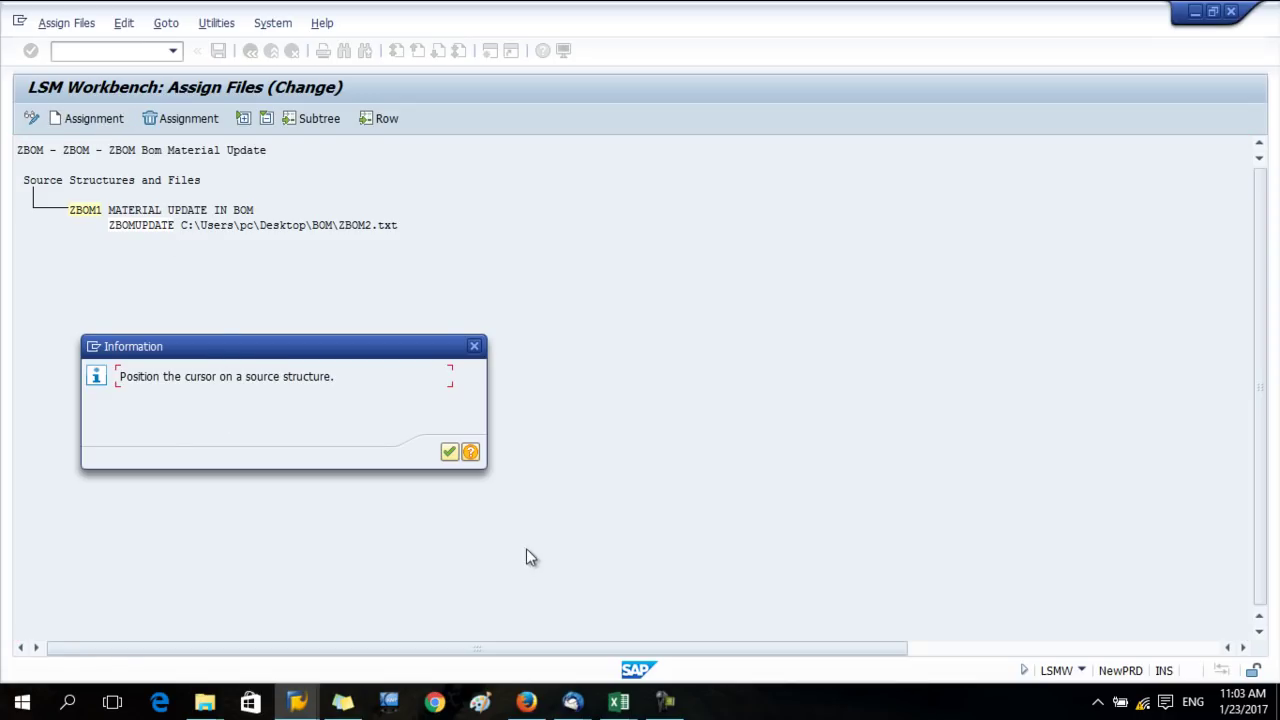
click(449, 452)
click(203, 211)
click(78, 116)
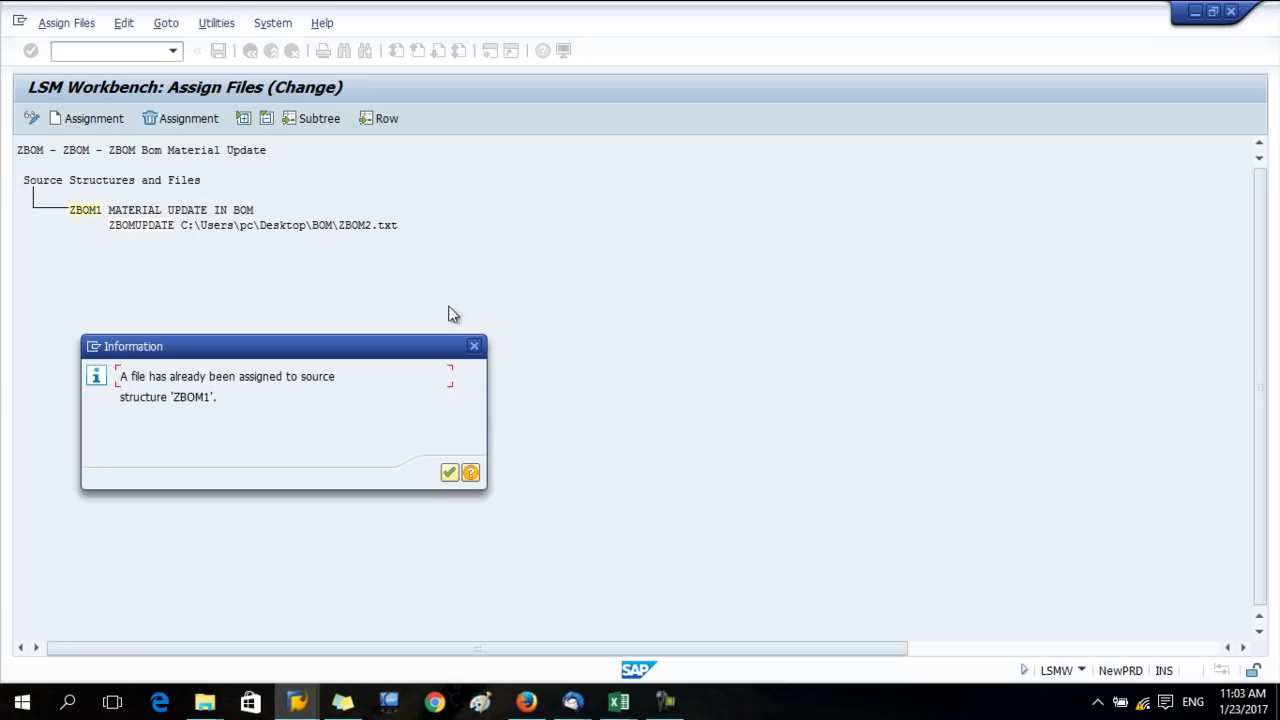
click(449, 476)
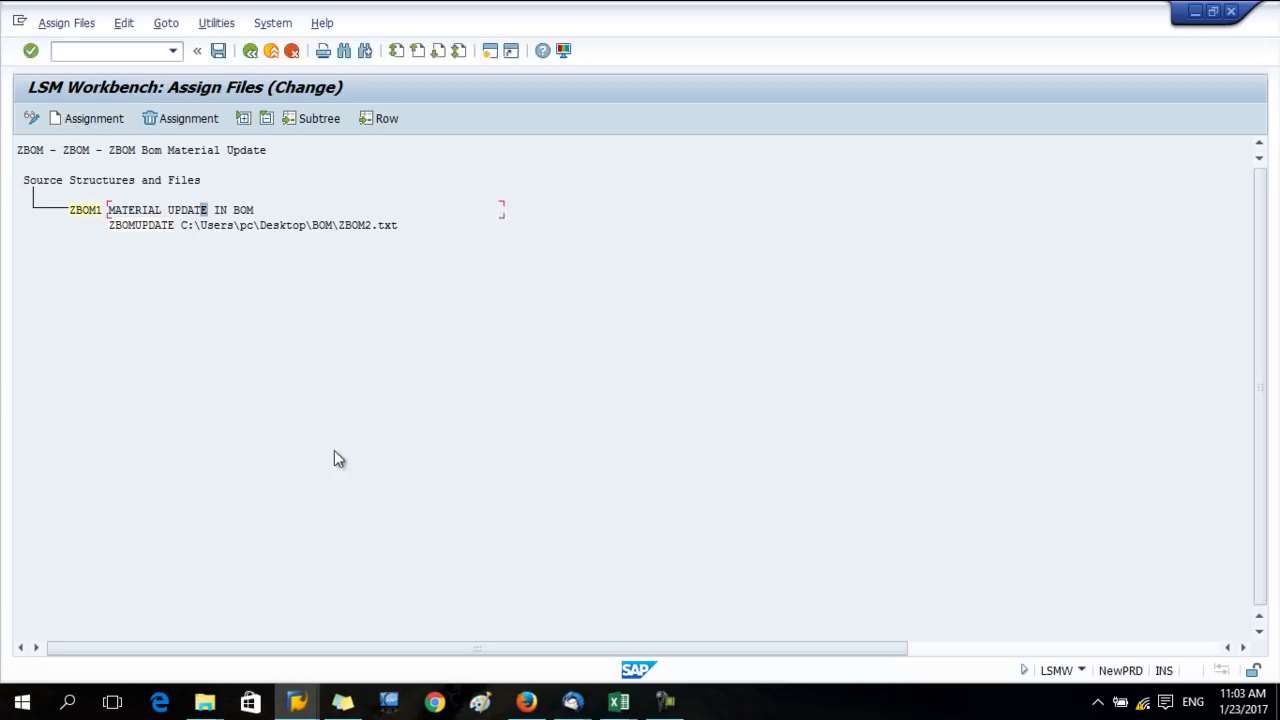
click(220, 54)
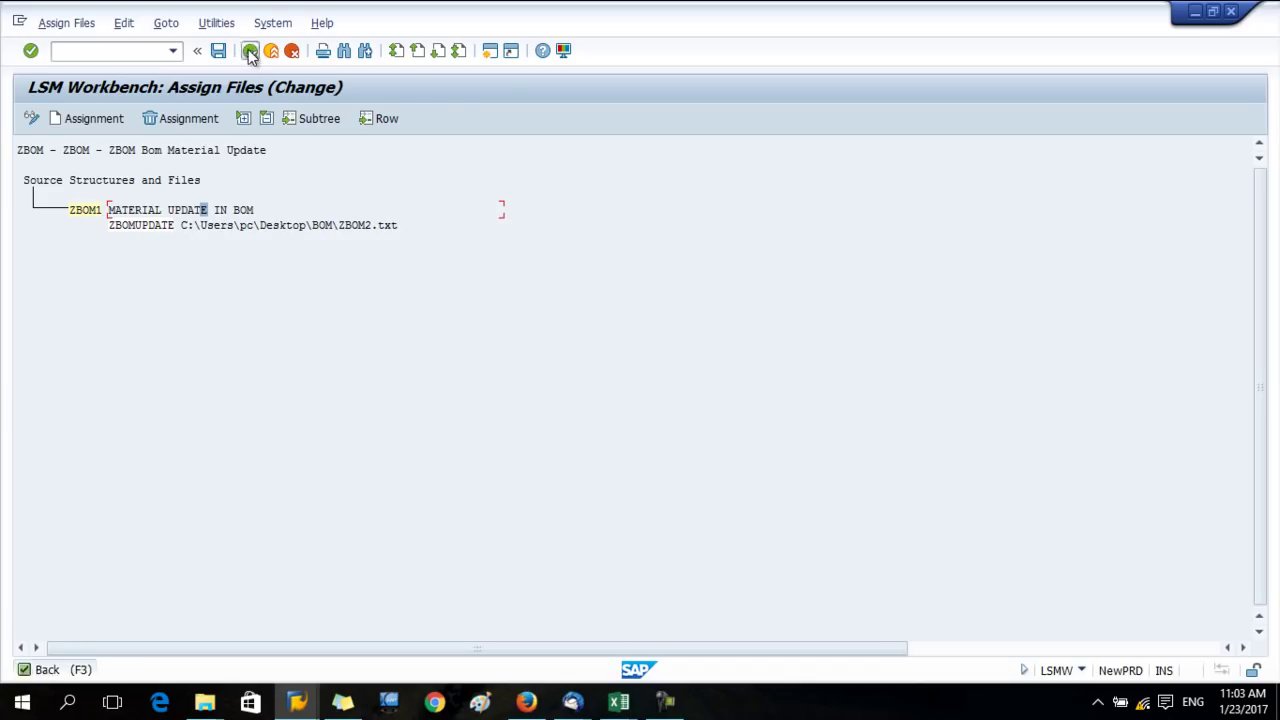
click(250, 50)
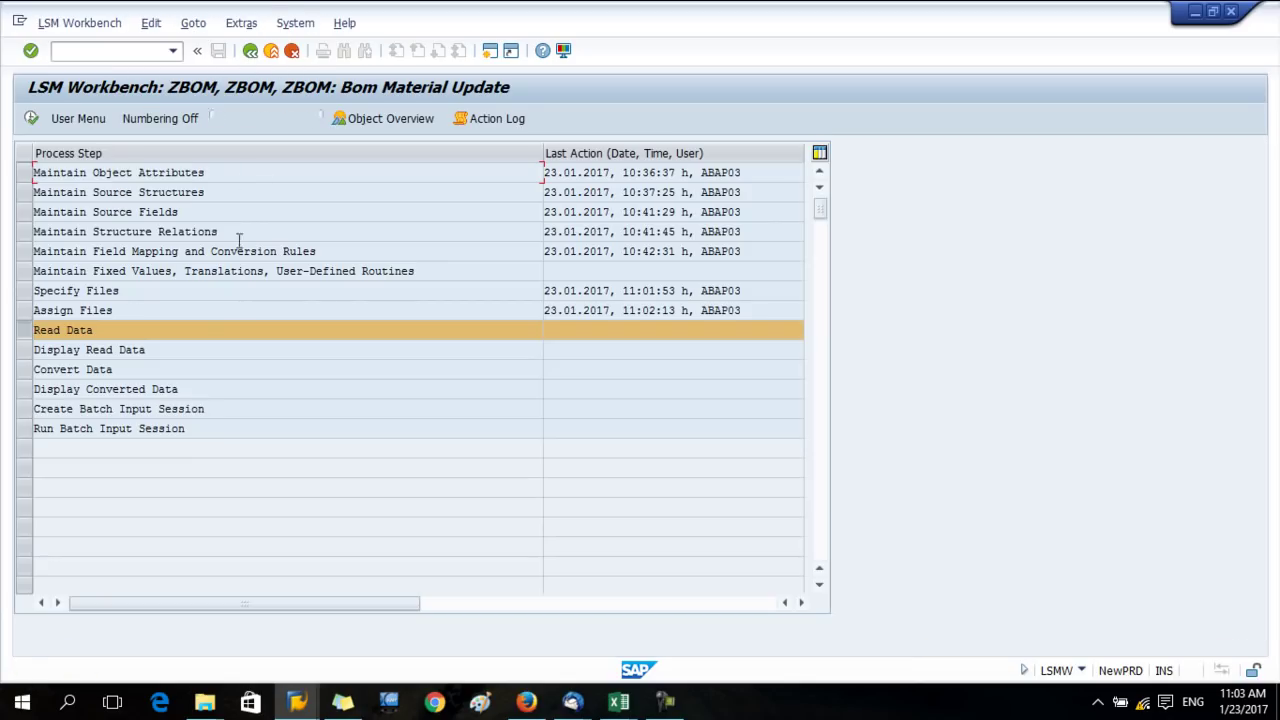
Read ZBOM2.txt for transactions 1 to 5 with both conversion options off, allowing file access
double_click(75, 332)
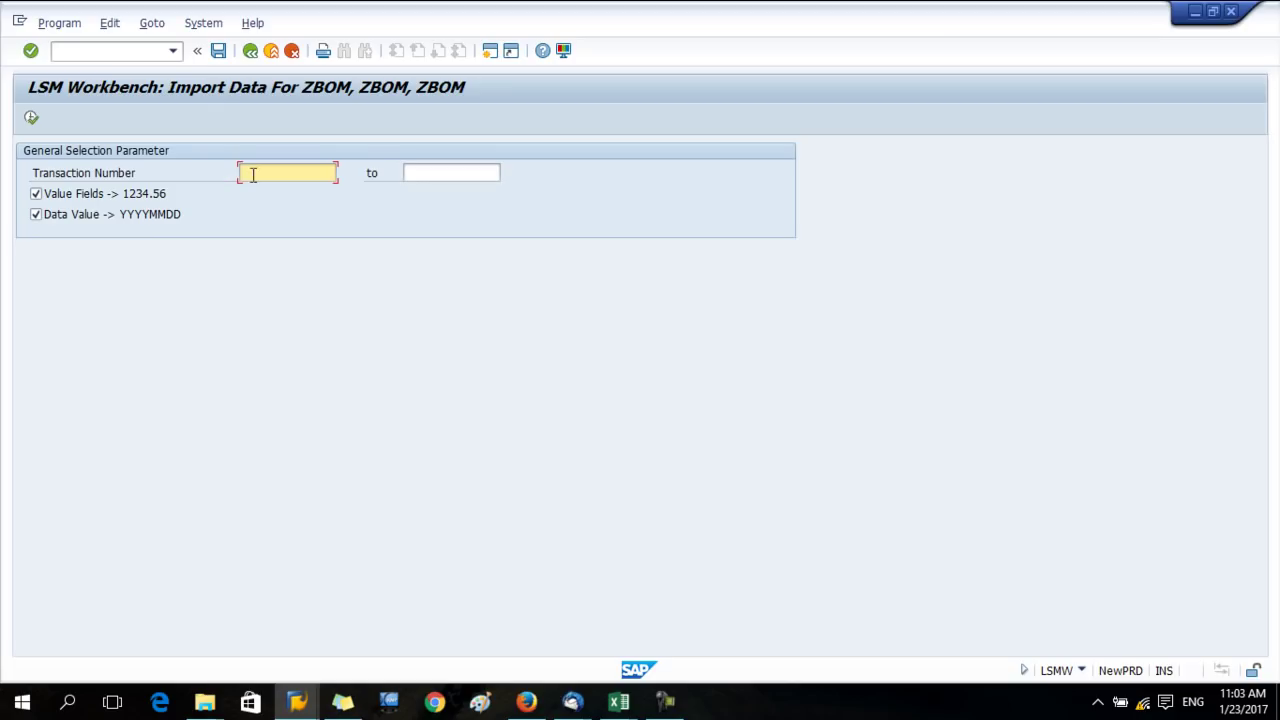
click(36, 193)
click(36, 214)
click(257, 175)
key(BackSpace)
click(416, 173)
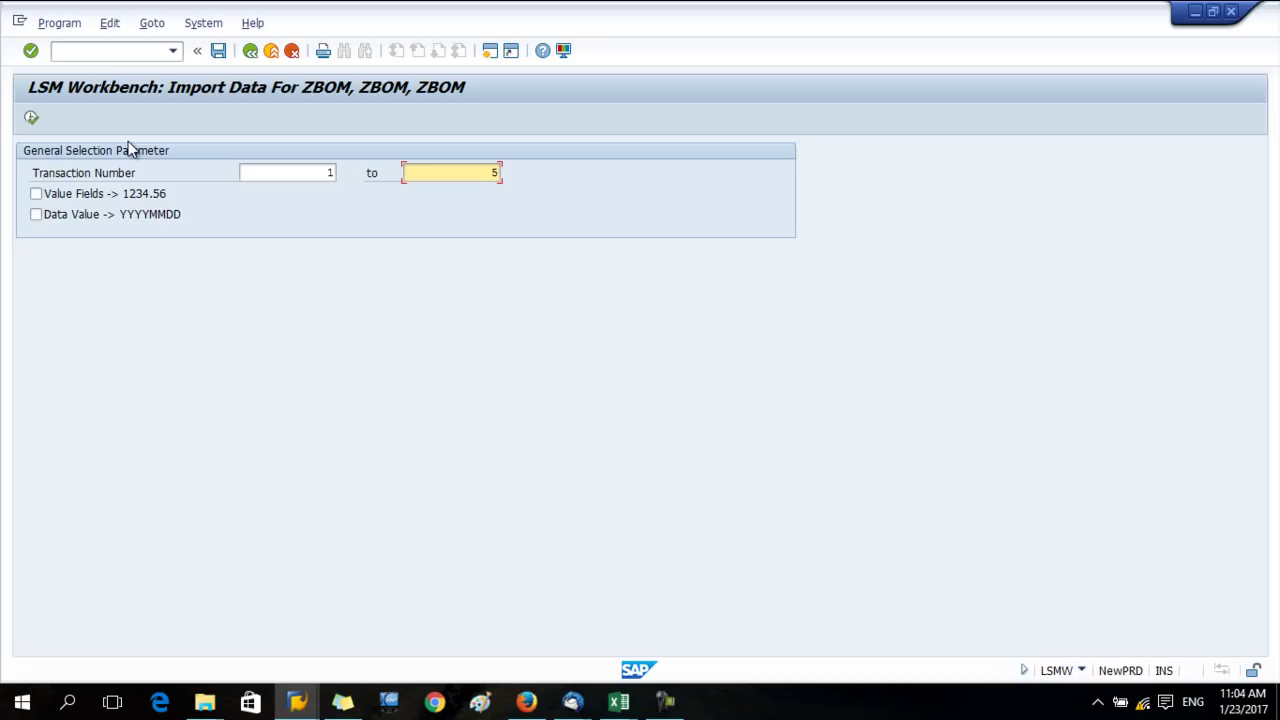
click(31, 118)
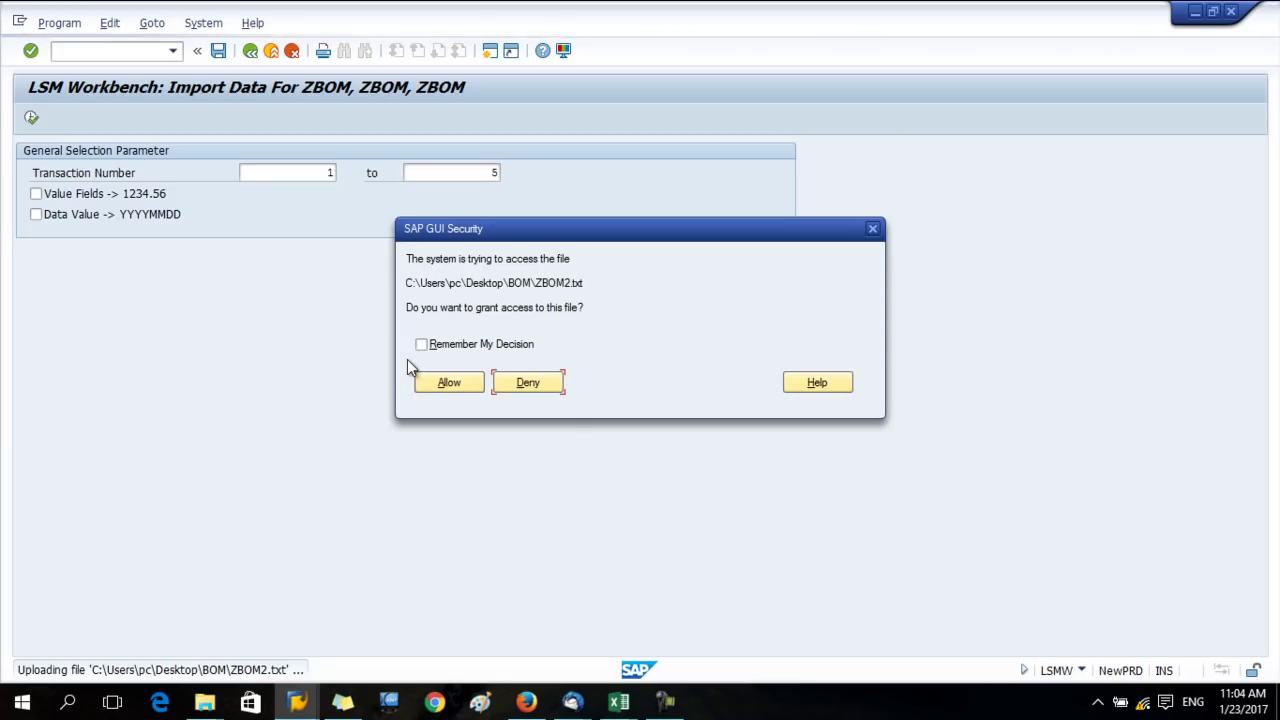
click(447, 381)
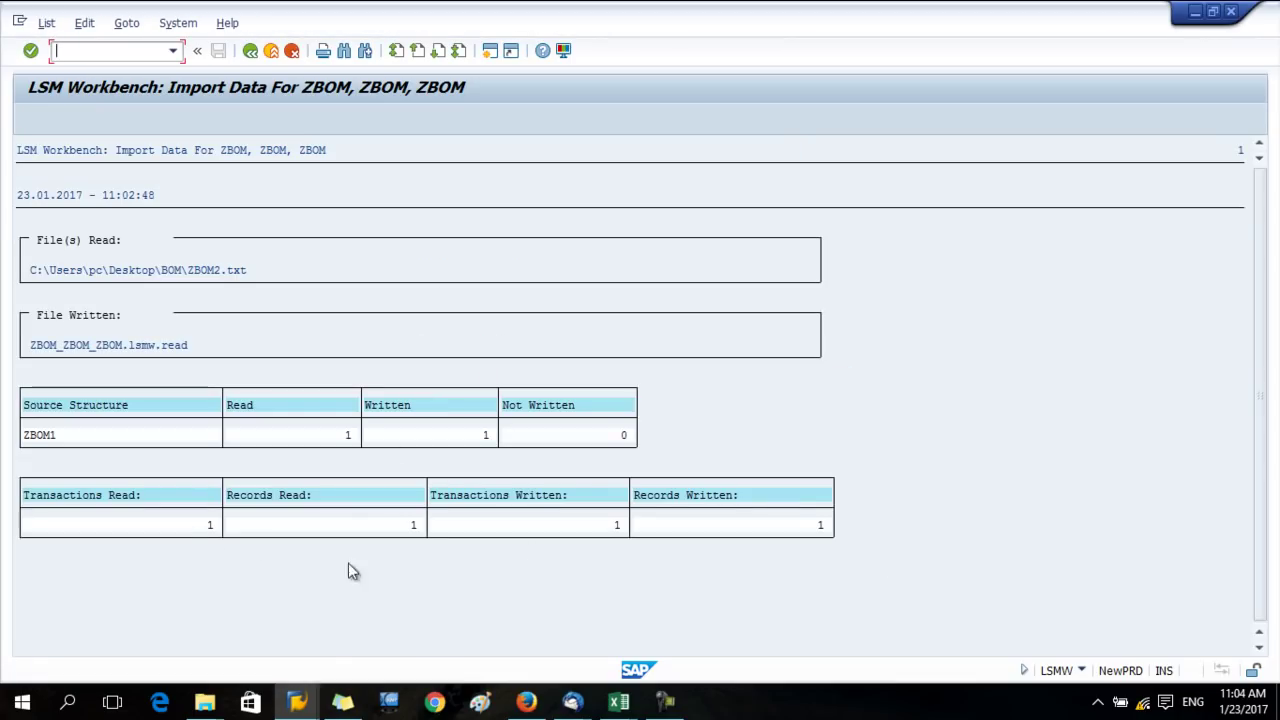
click(250, 51)
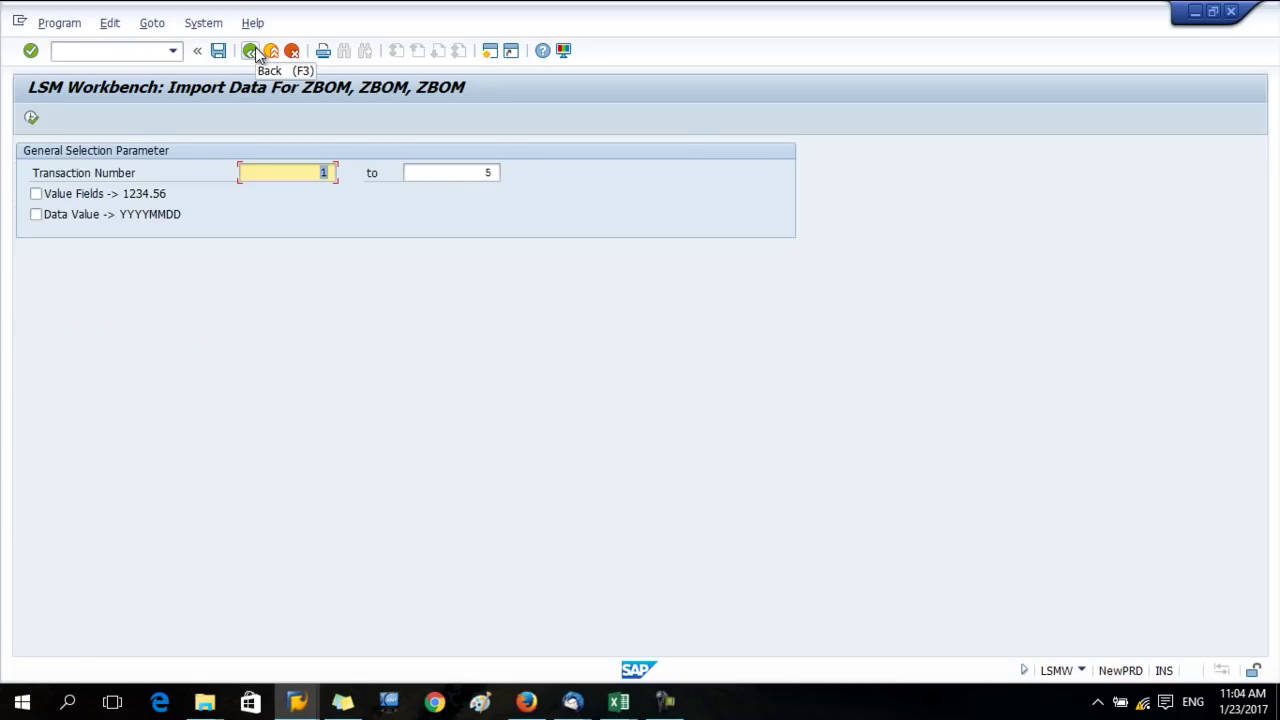
Review the read ZBOM1 record: material 20000393, component 10000255, quantity 20000
click(250, 51)
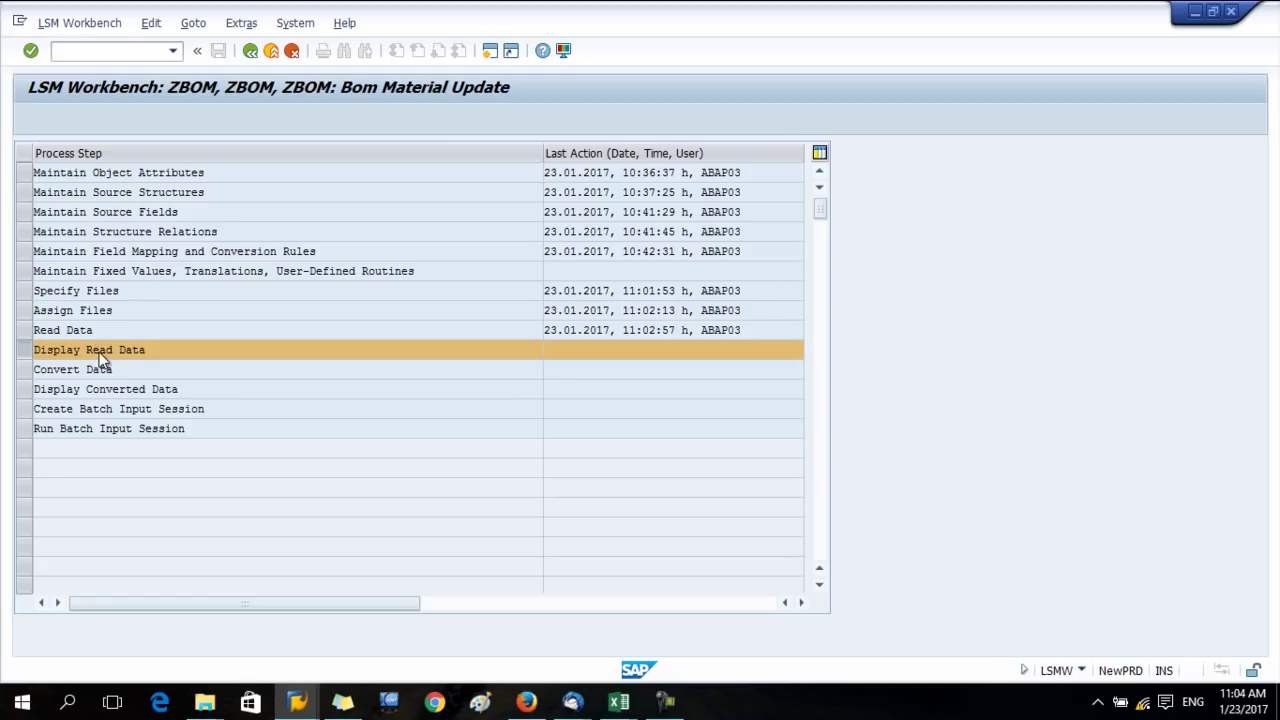
double_click(100, 349)
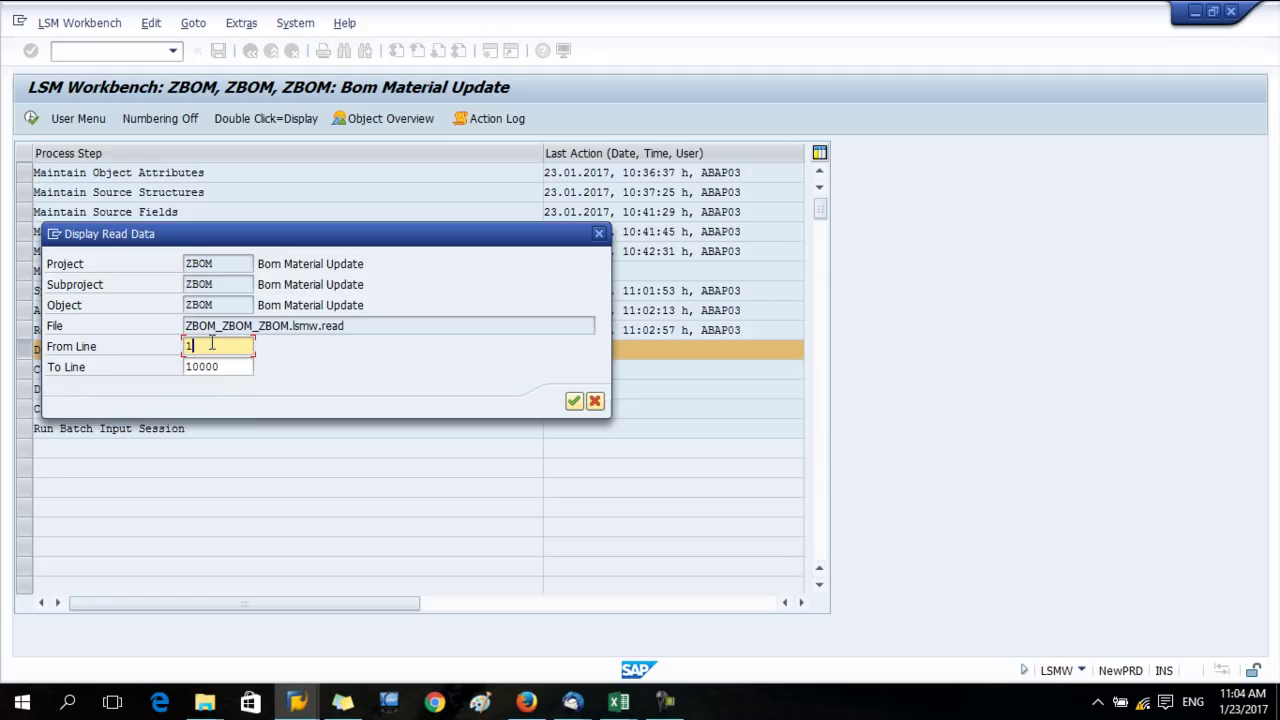
click(573, 401)
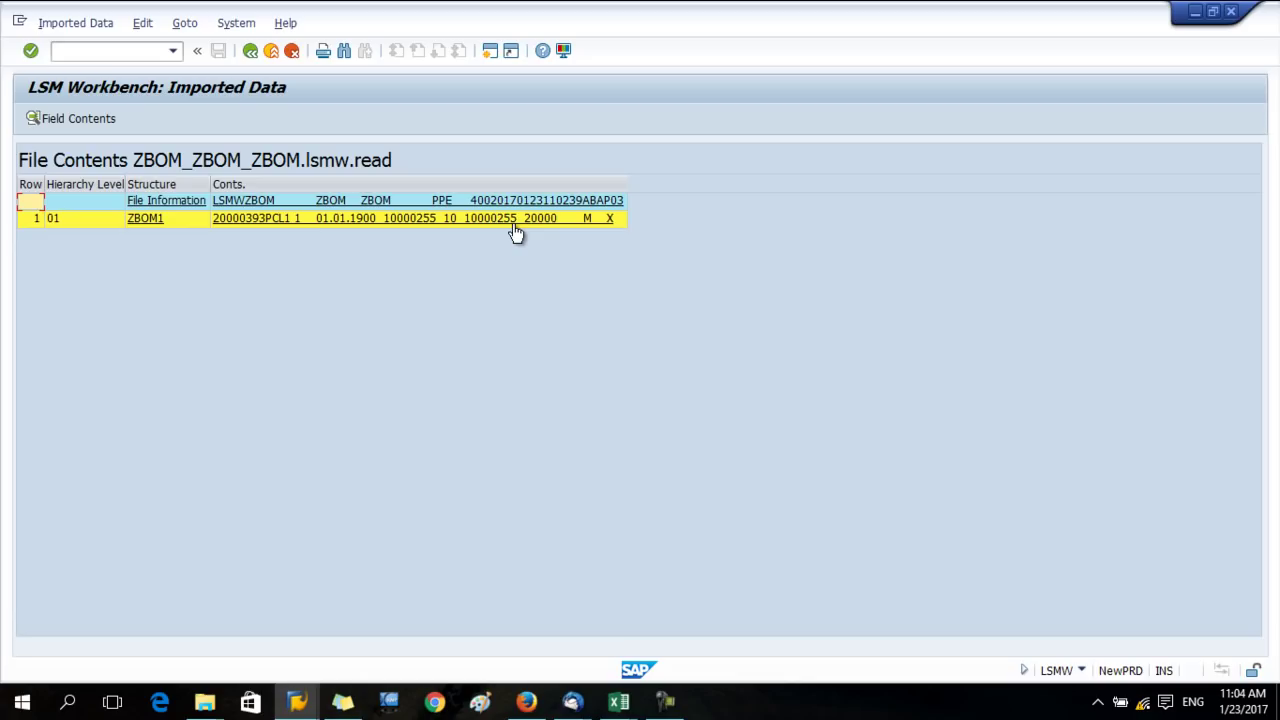
click(240, 221)
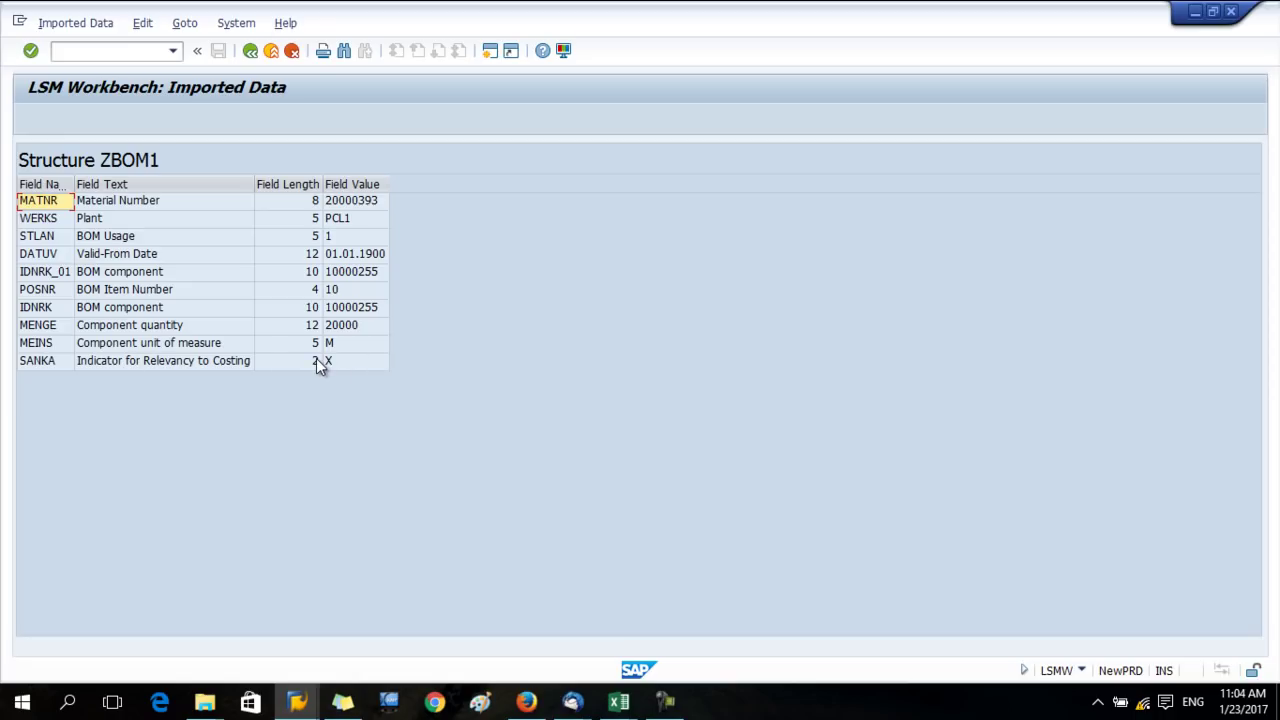
click(251, 53)
click(251, 51)
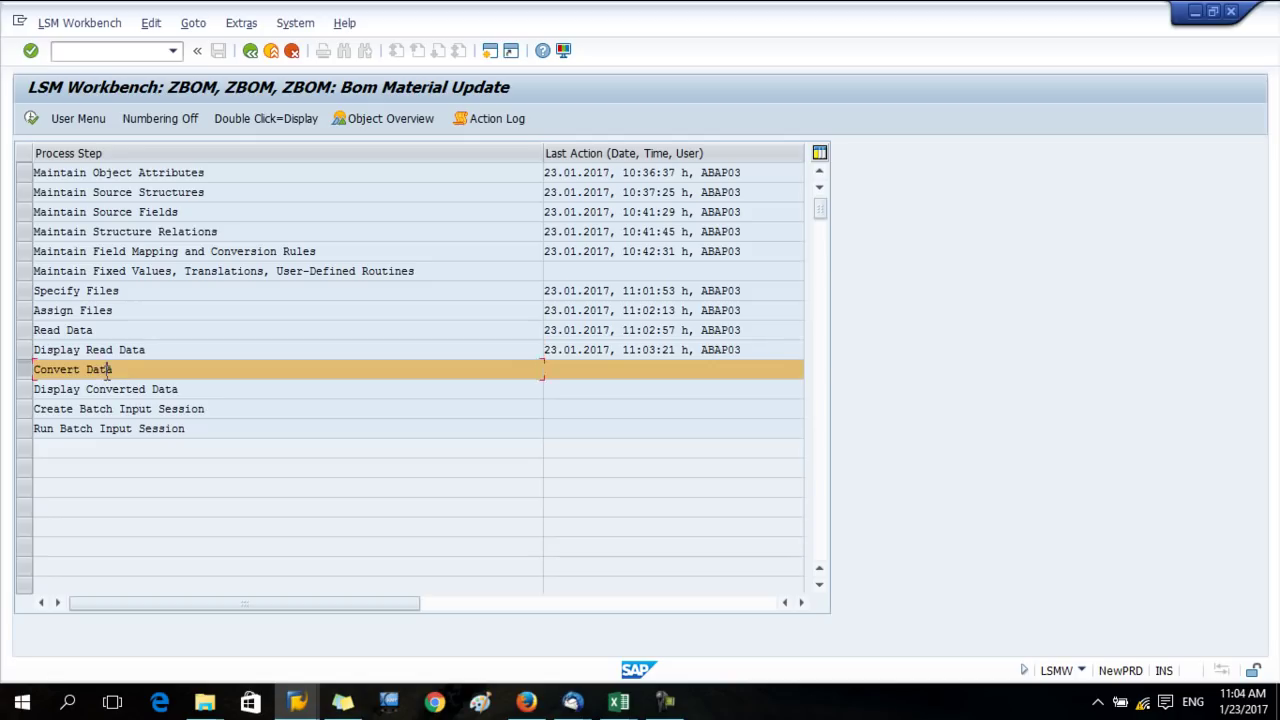
Convert transactions 1 to 5 into ZBOM_ZBOM_ZBOM.lsmw.conv
double_click(106, 371)
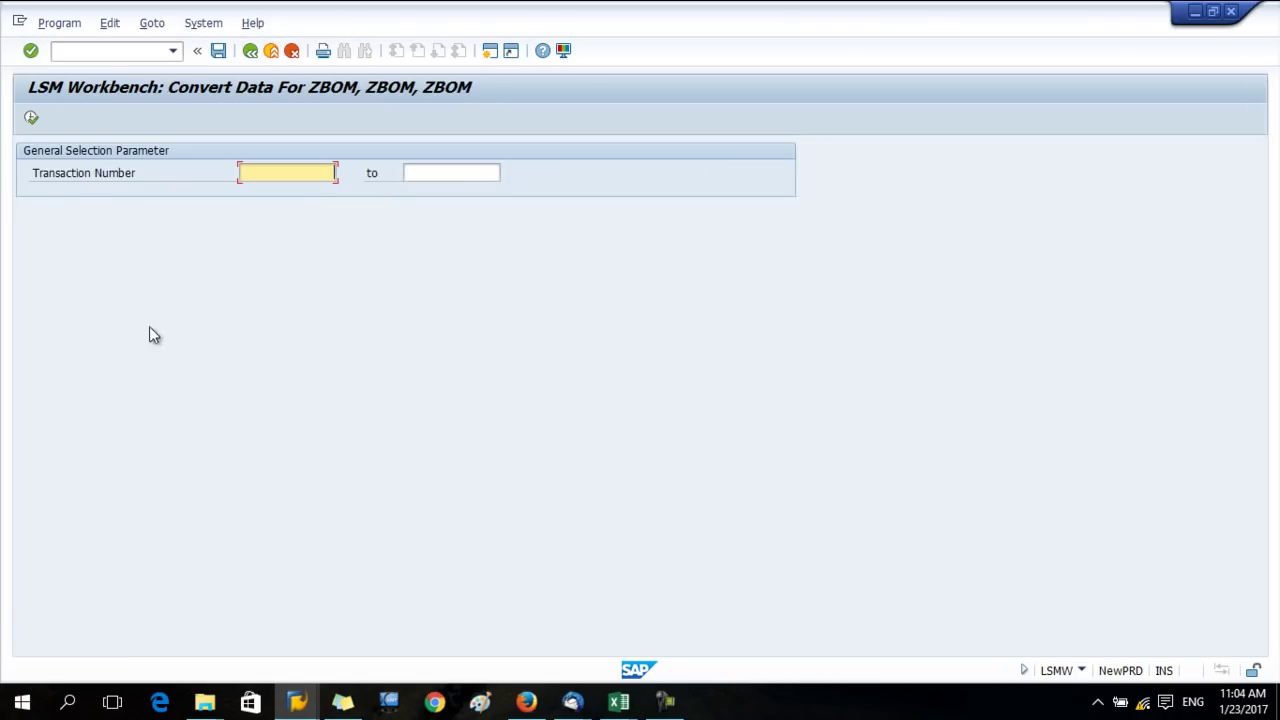
click(463, 173)
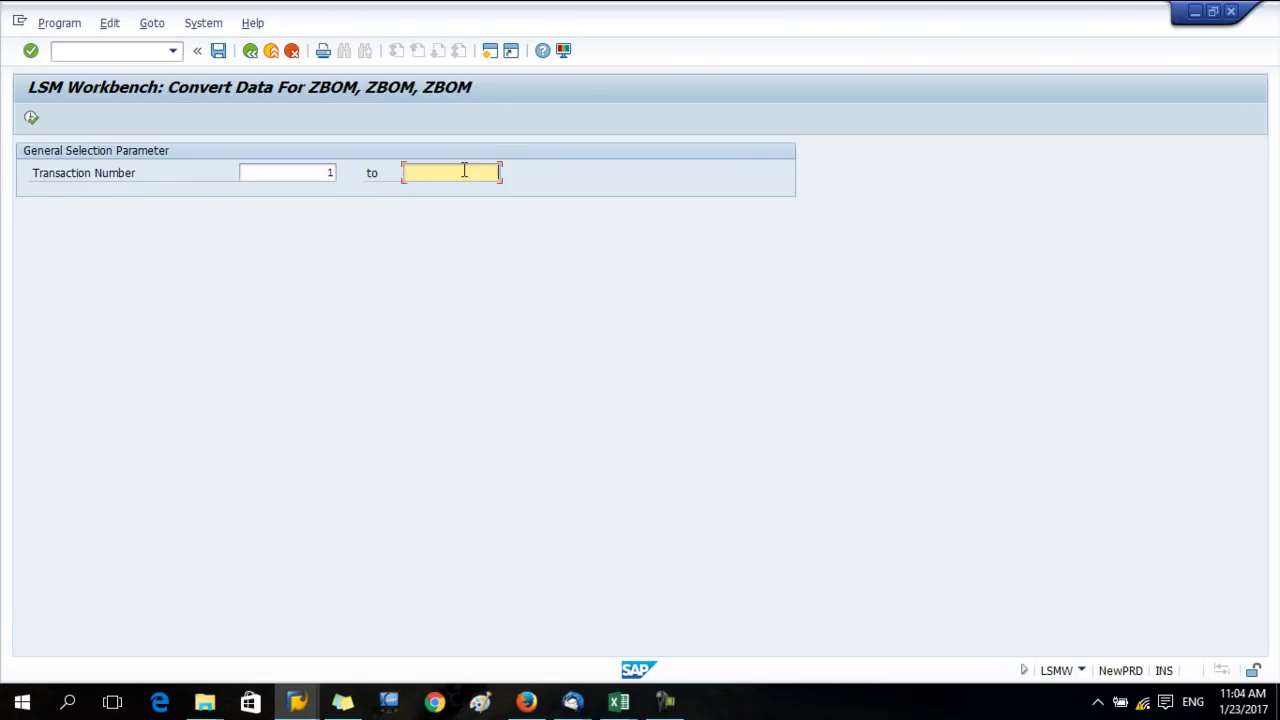
click(31, 117)
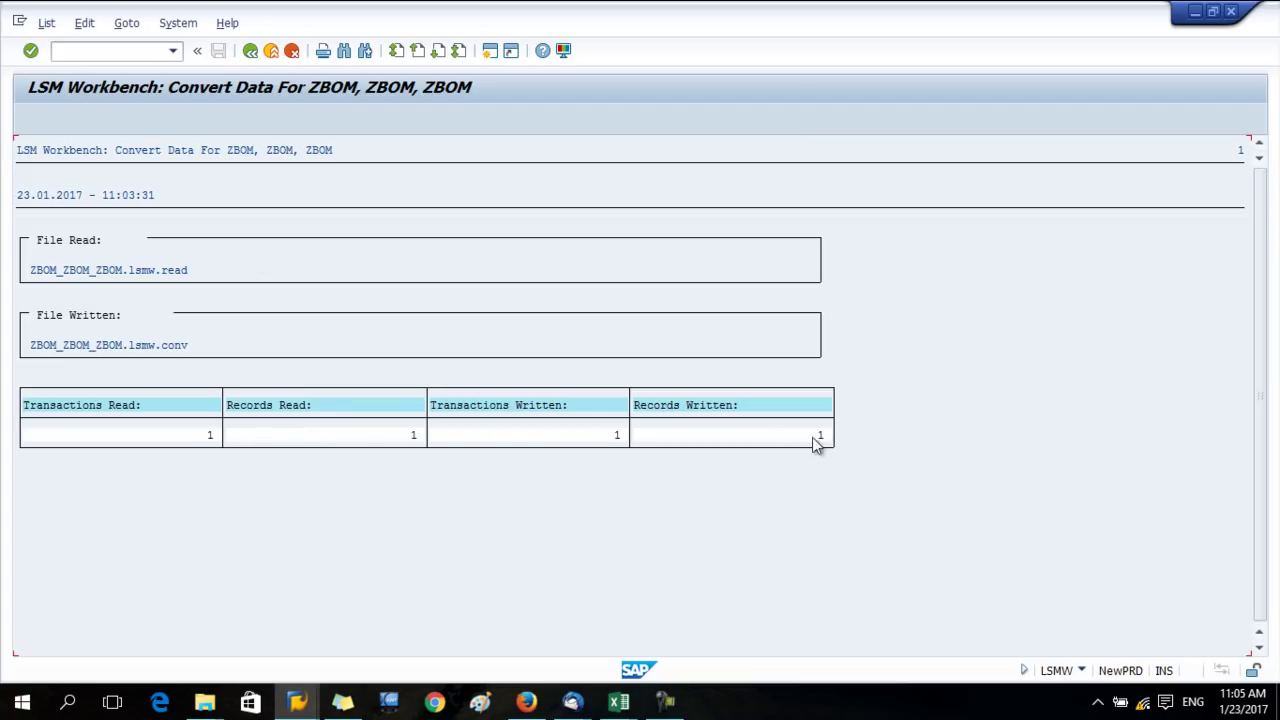
click(250, 50)
click(250, 50)
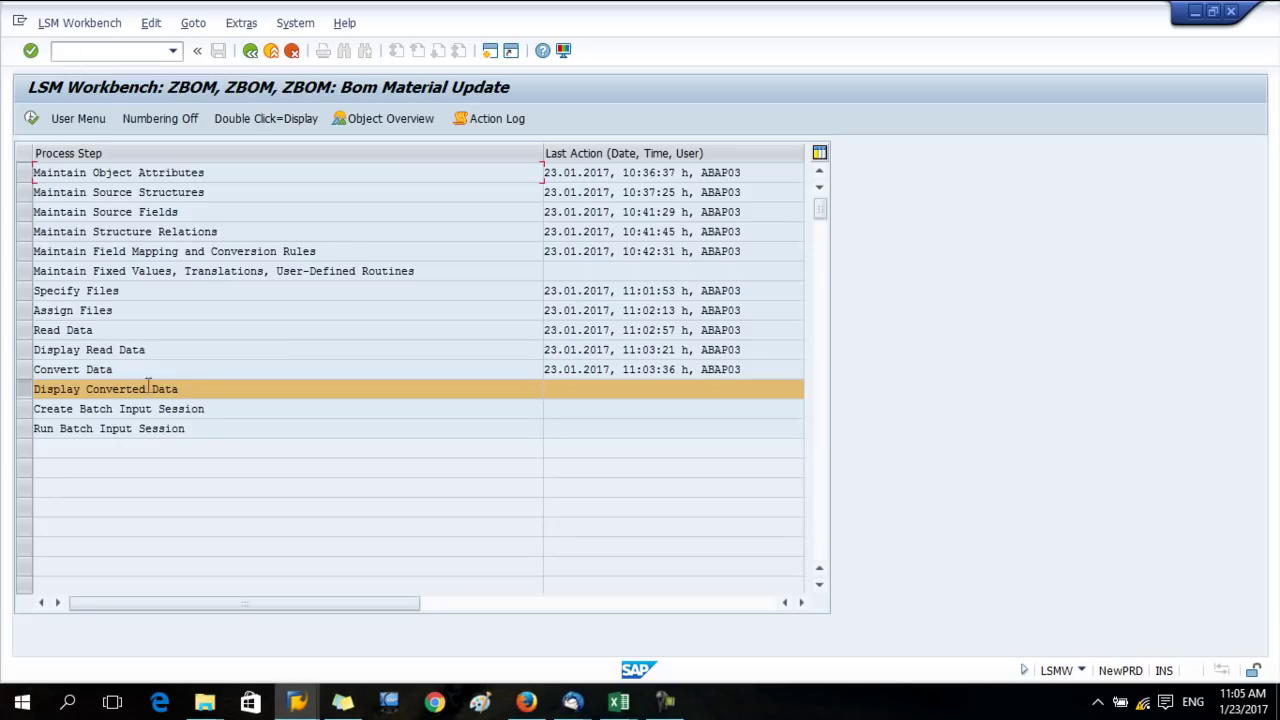
Review the converted CS02 record for material 20000393
double_click(121, 392)
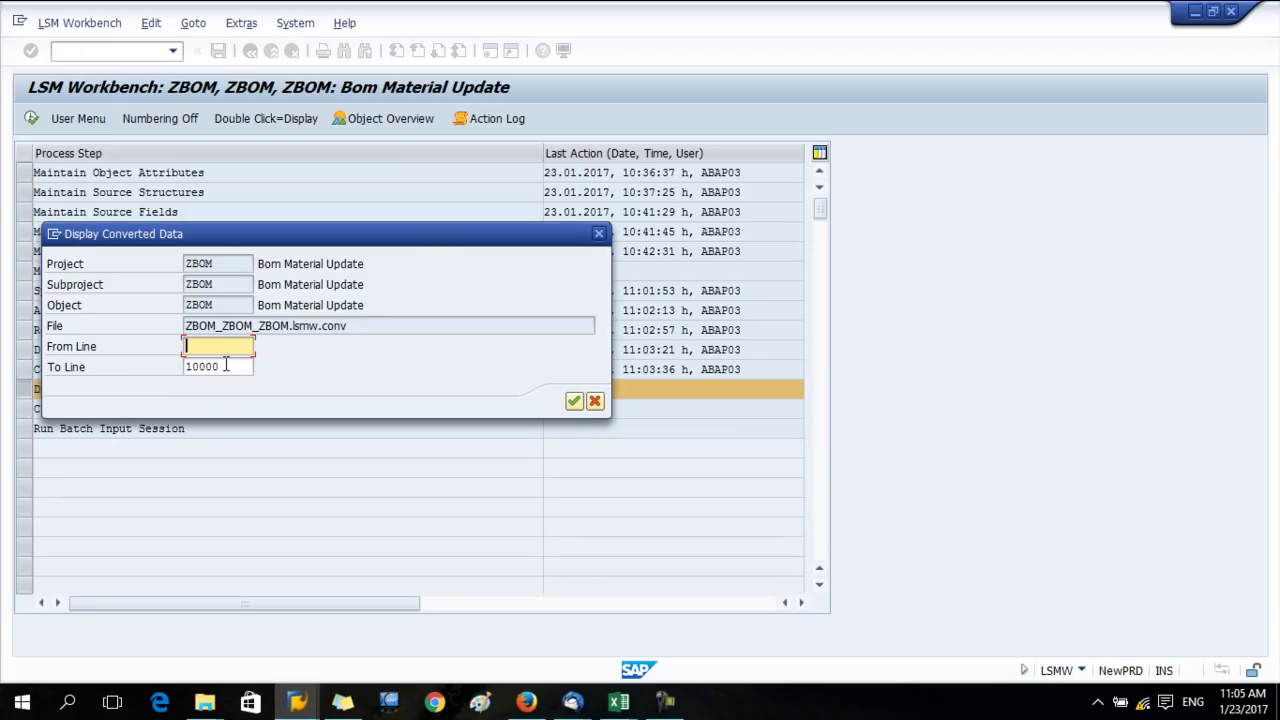
click(571, 402)
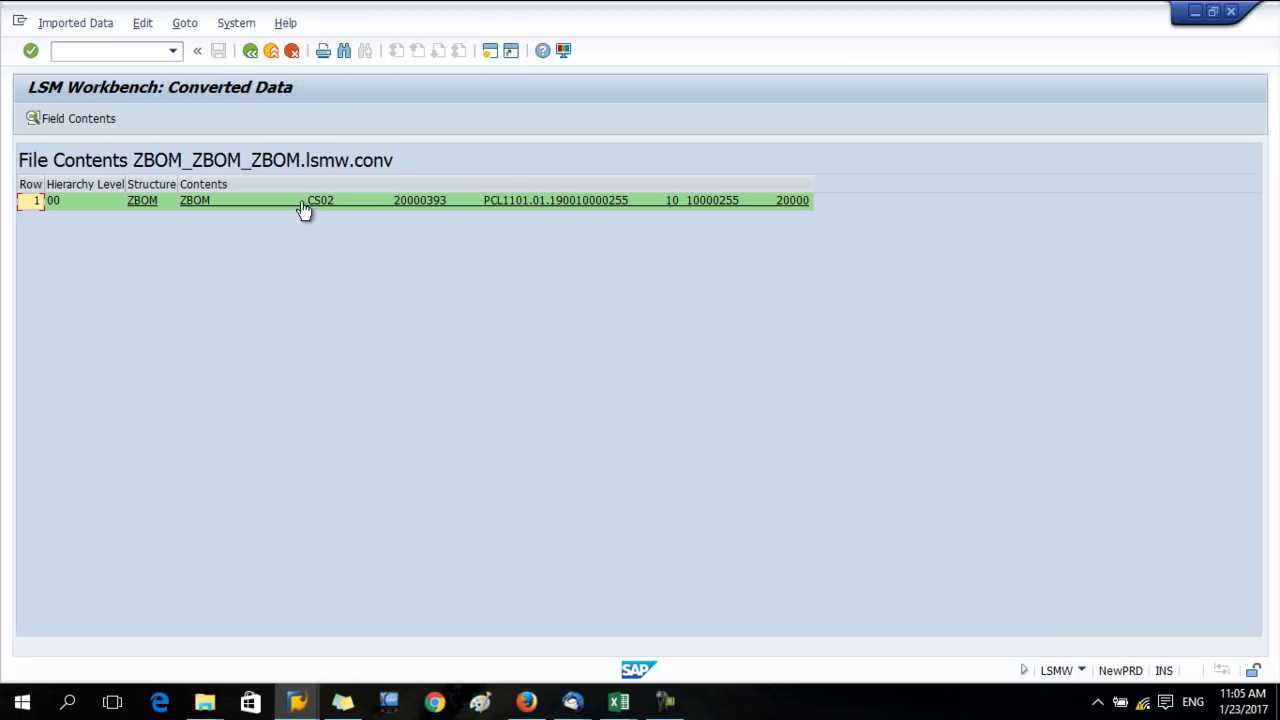
double_click(302, 203)
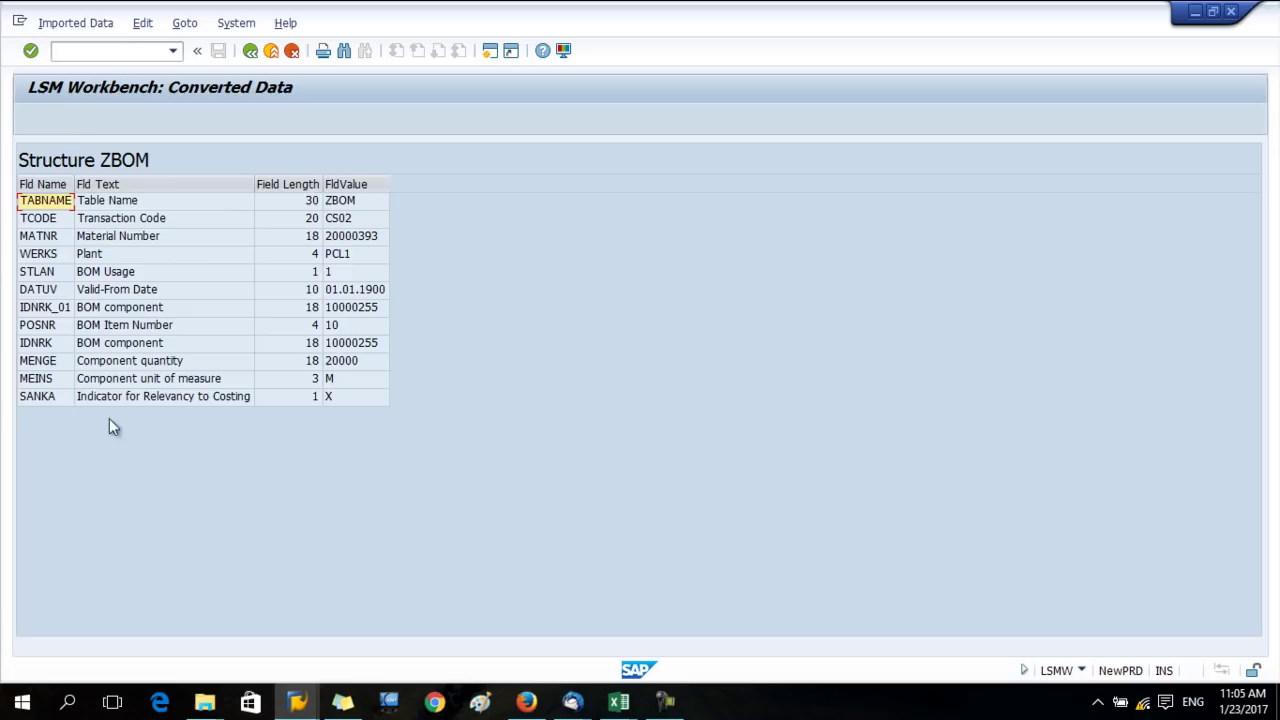
click(250, 51)
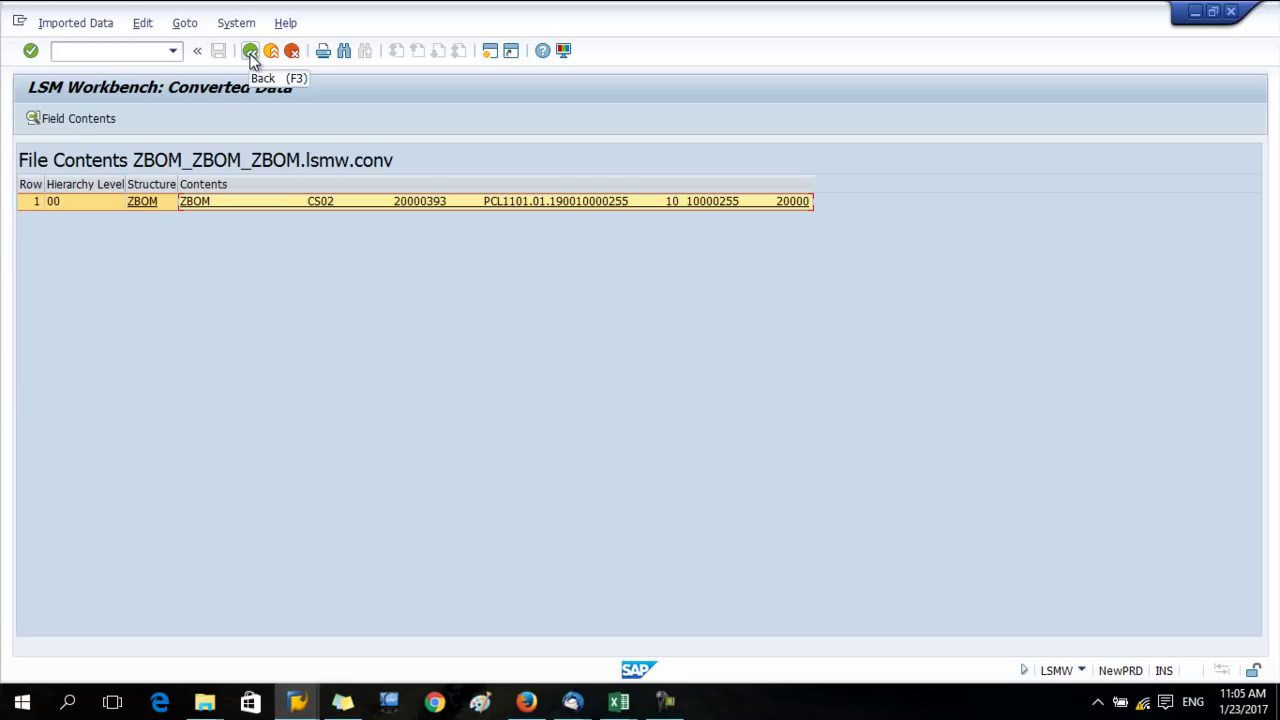
click(250, 51)
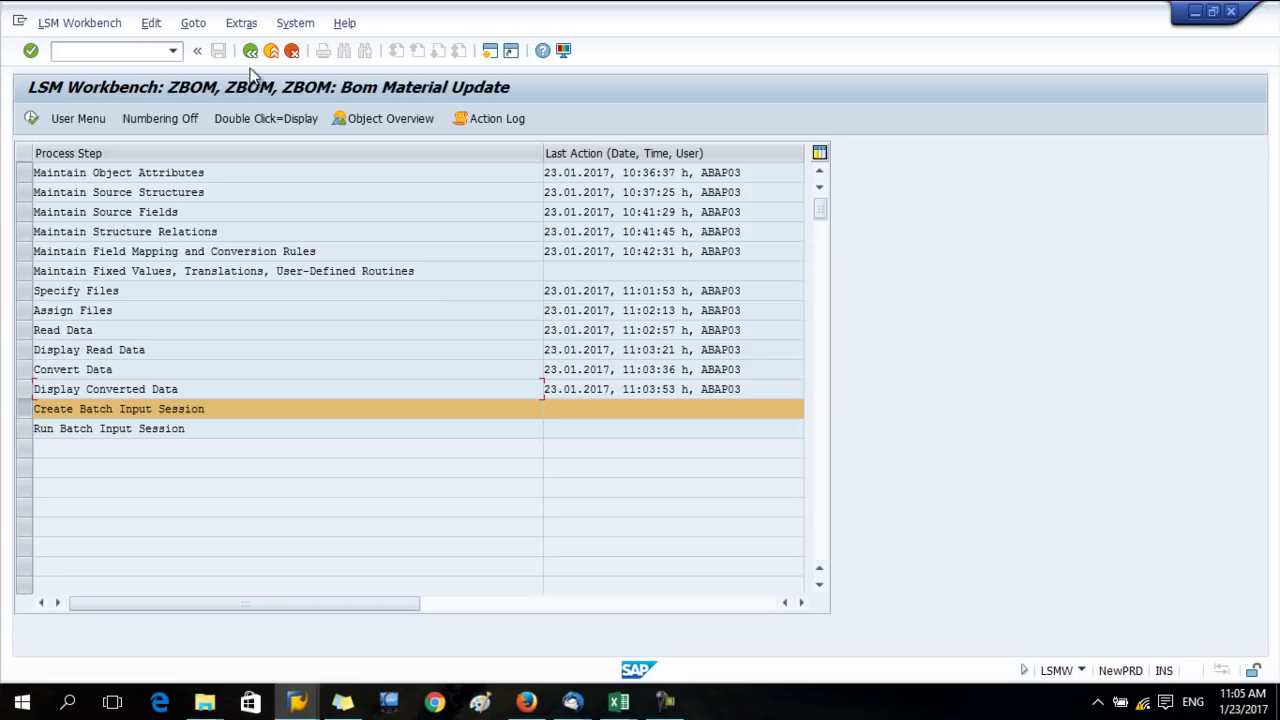
Generate batch input folder ZBOM with 1 transaction from the converted file
double_click(125, 410)
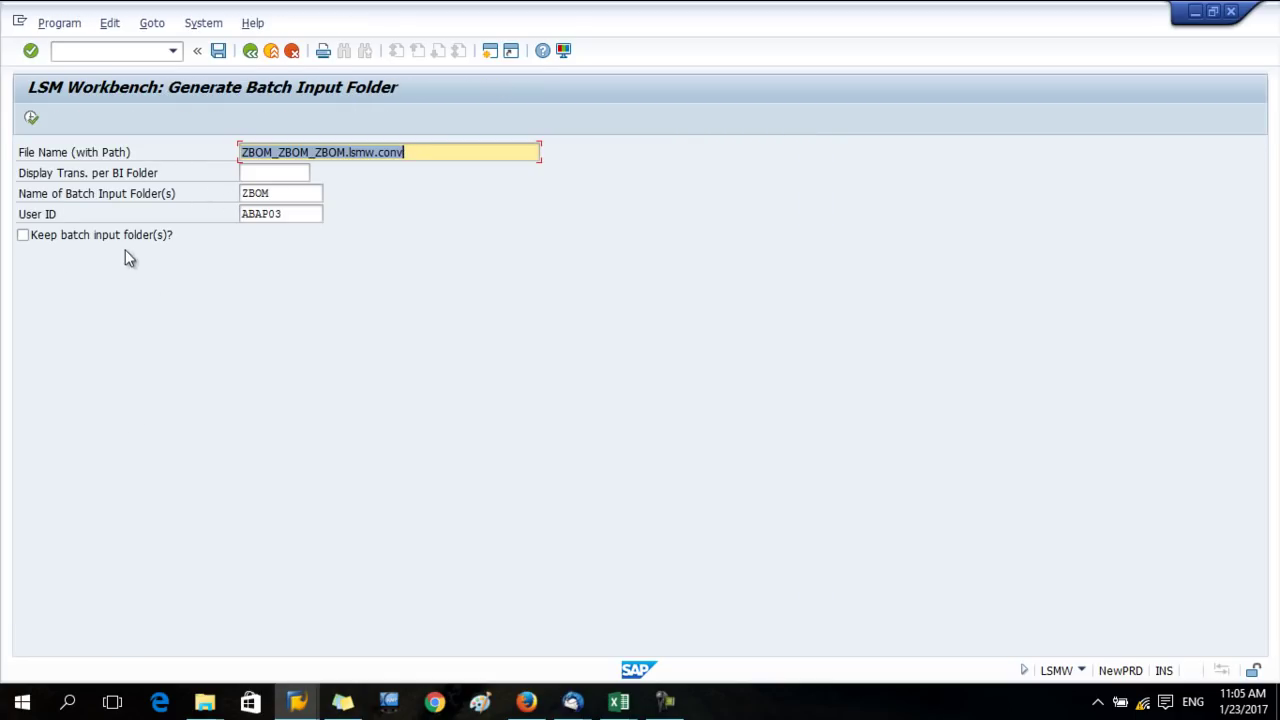
click(31, 117)
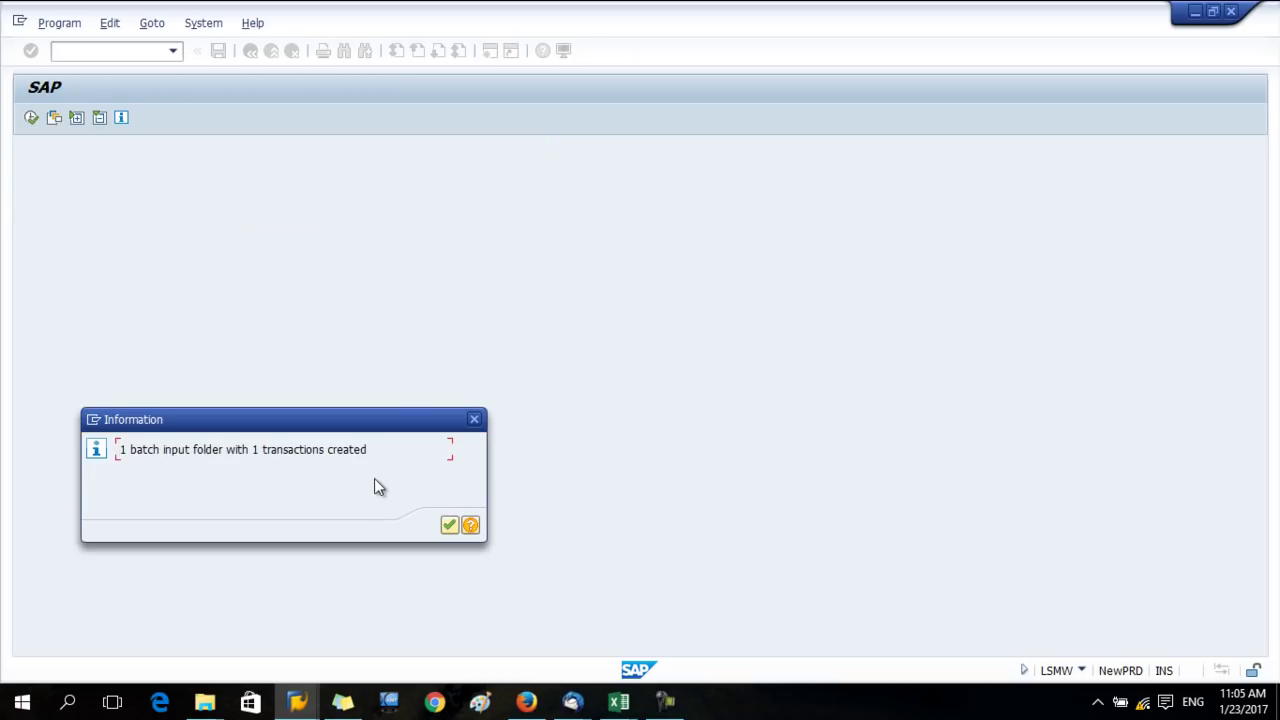
click(449, 525)
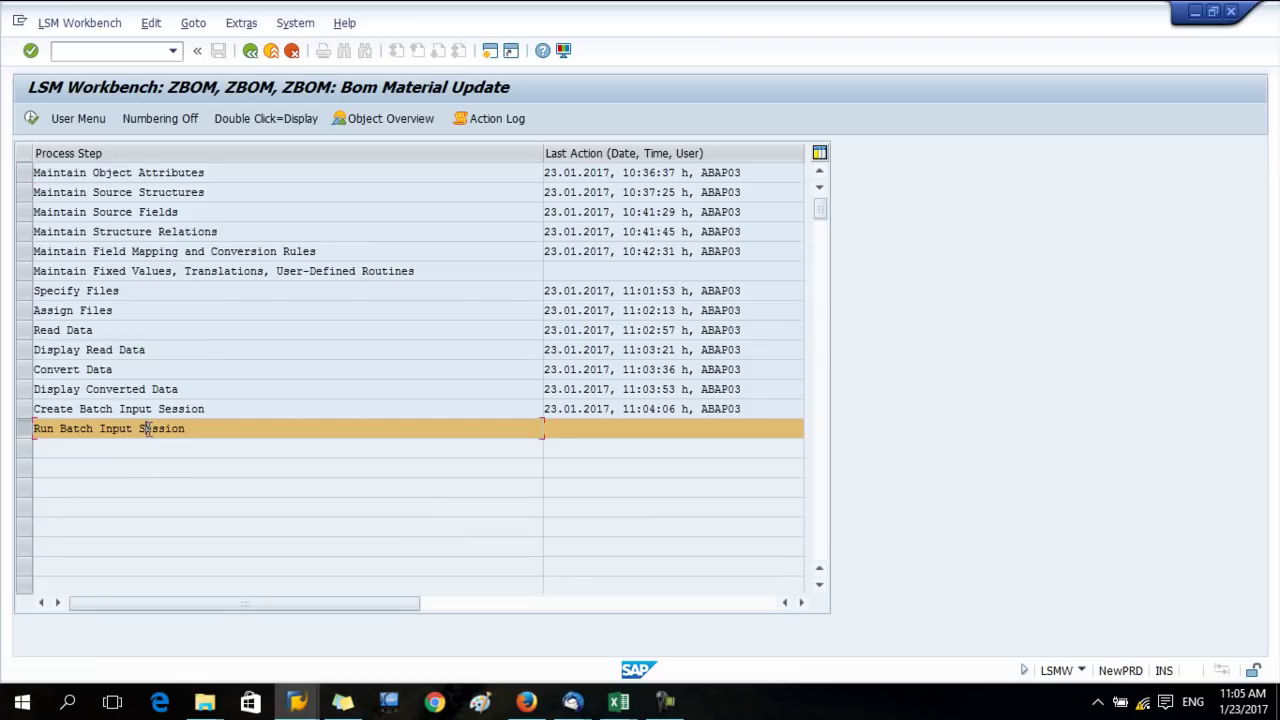
Process session ZBOM in the background with expert mode and extended log, then check its log
double_click(148, 428)
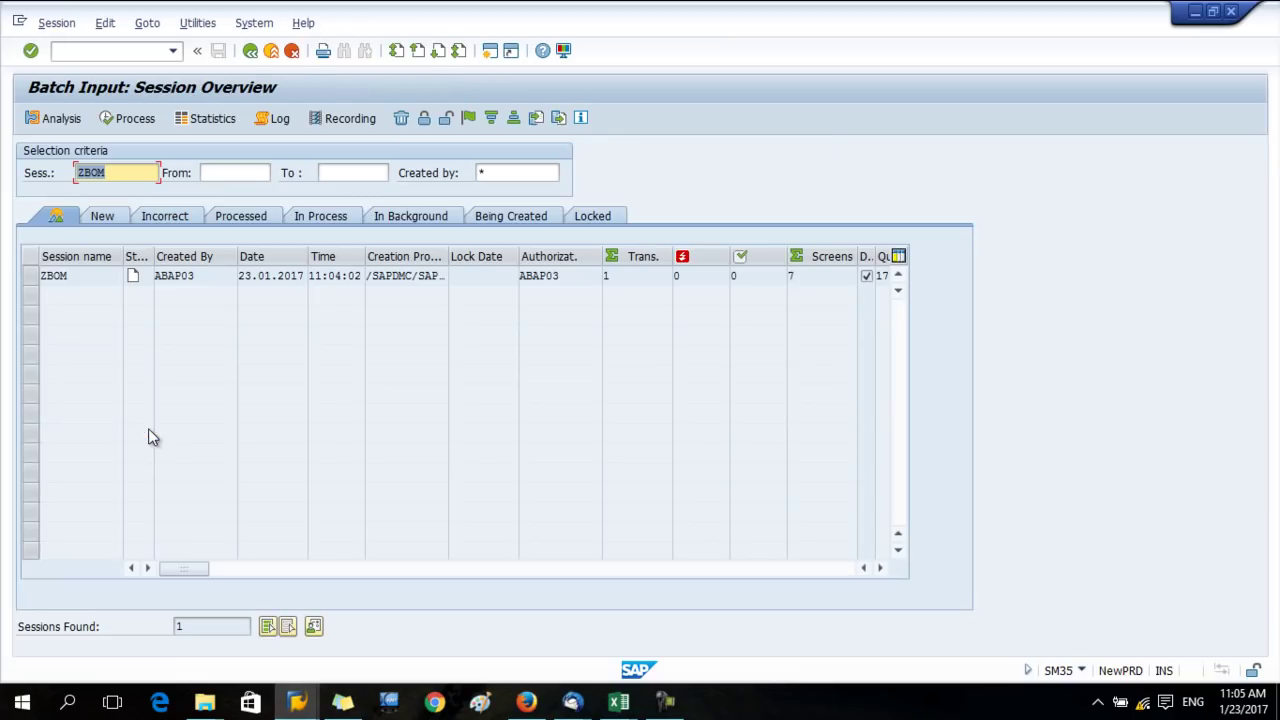
click(47, 280)
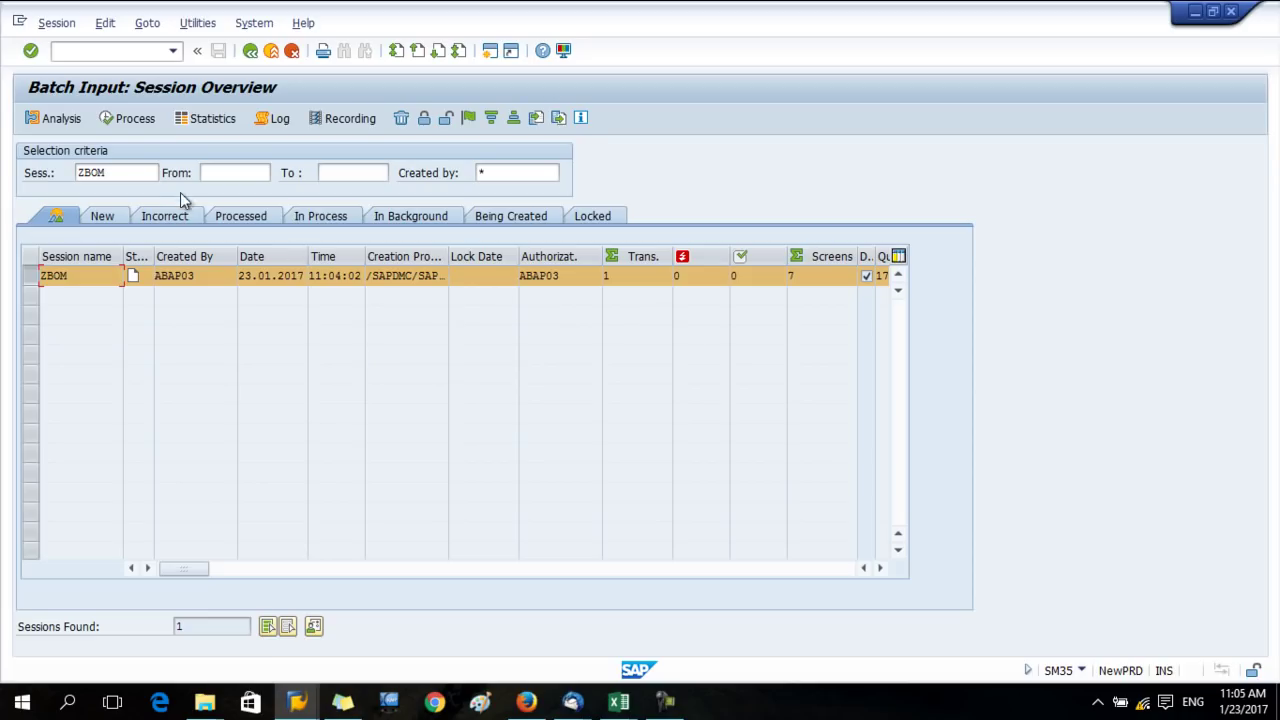
click(102, 216)
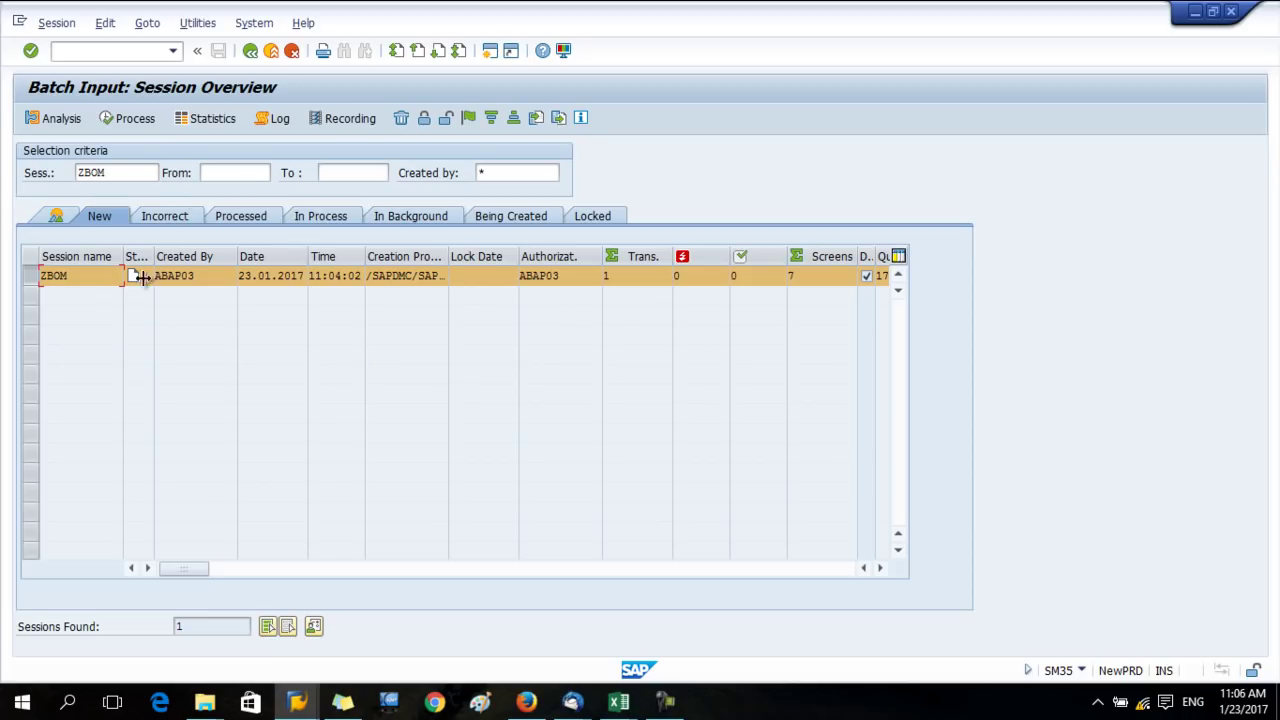
click(130, 118)
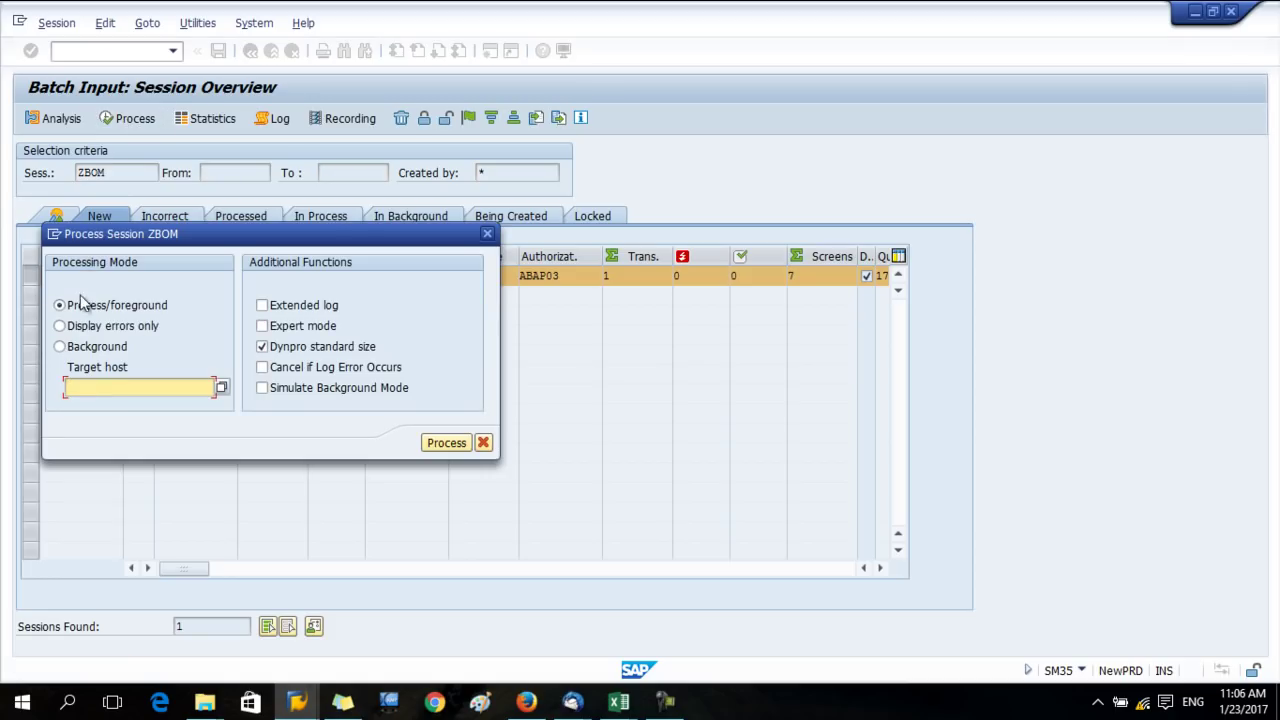
click(262, 326)
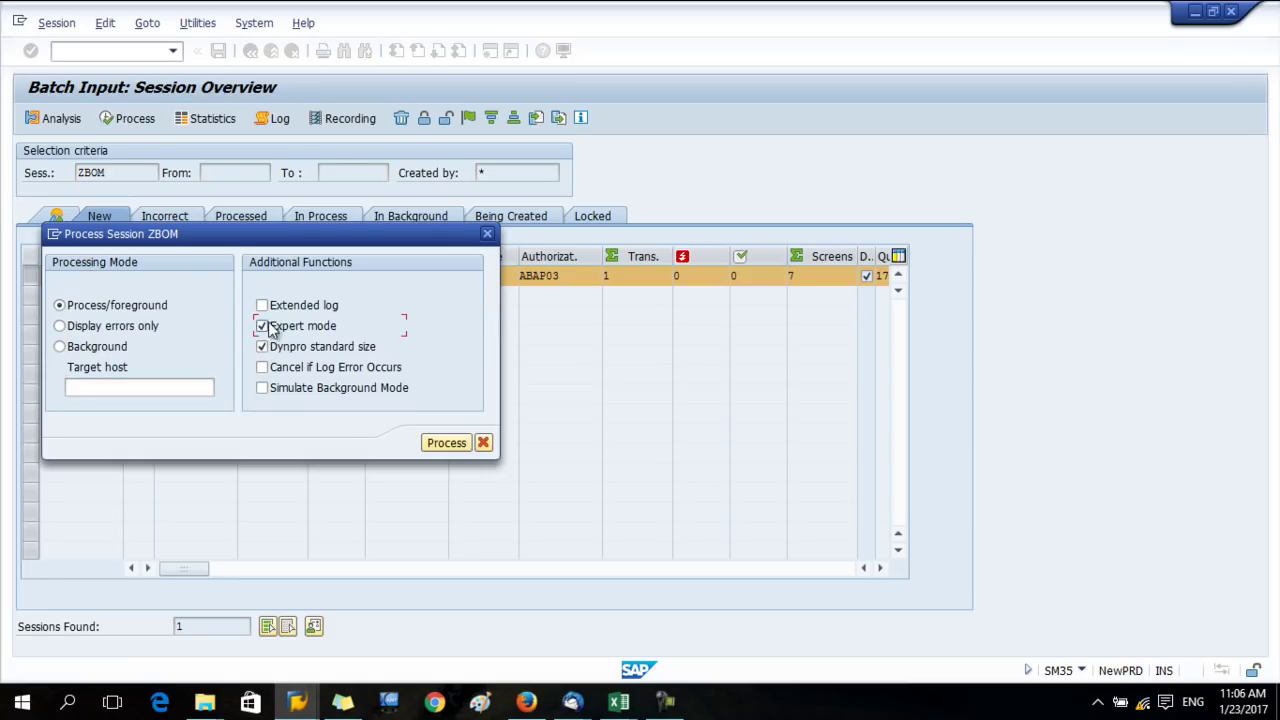
click(262, 305)
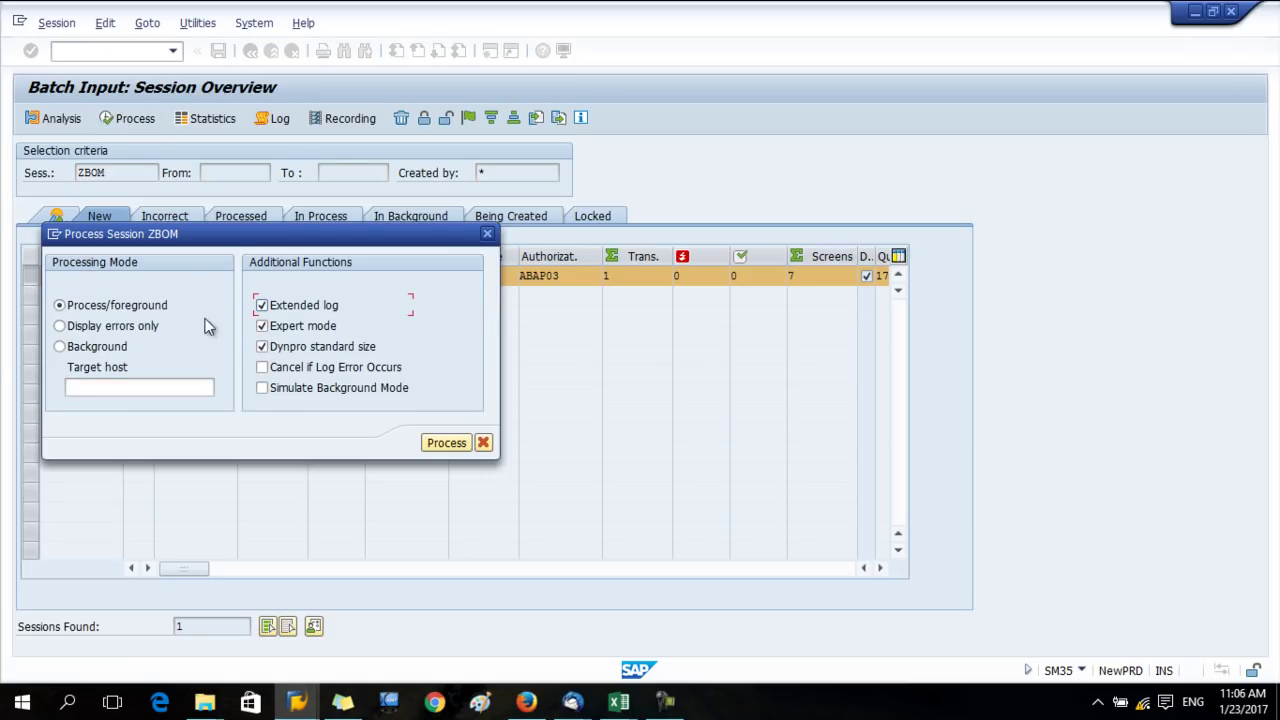
click(60, 346)
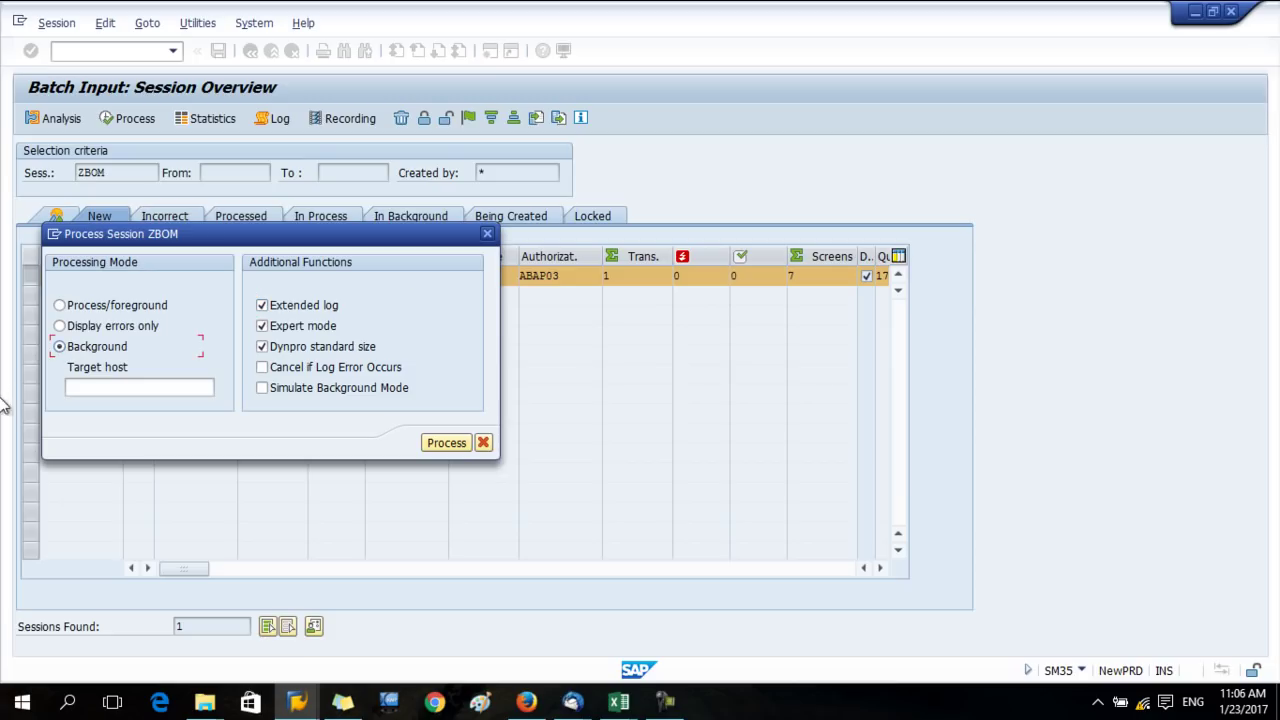
click(446, 442)
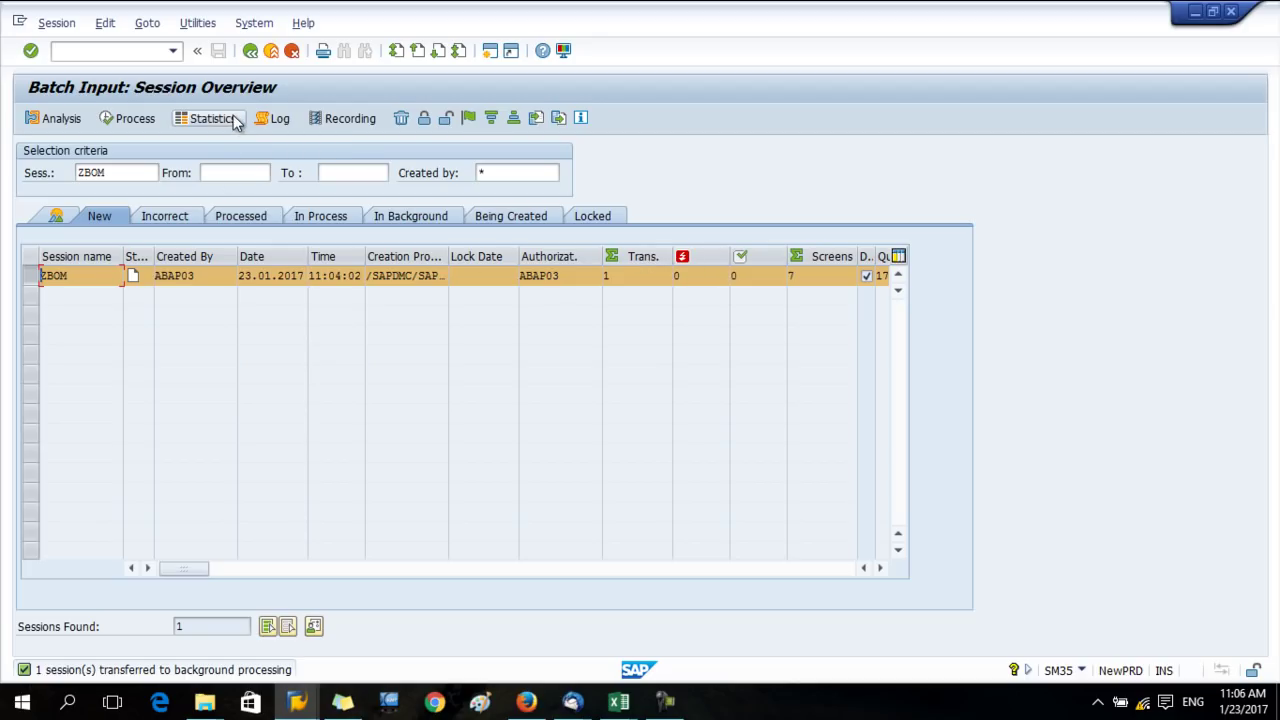
click(263, 124)
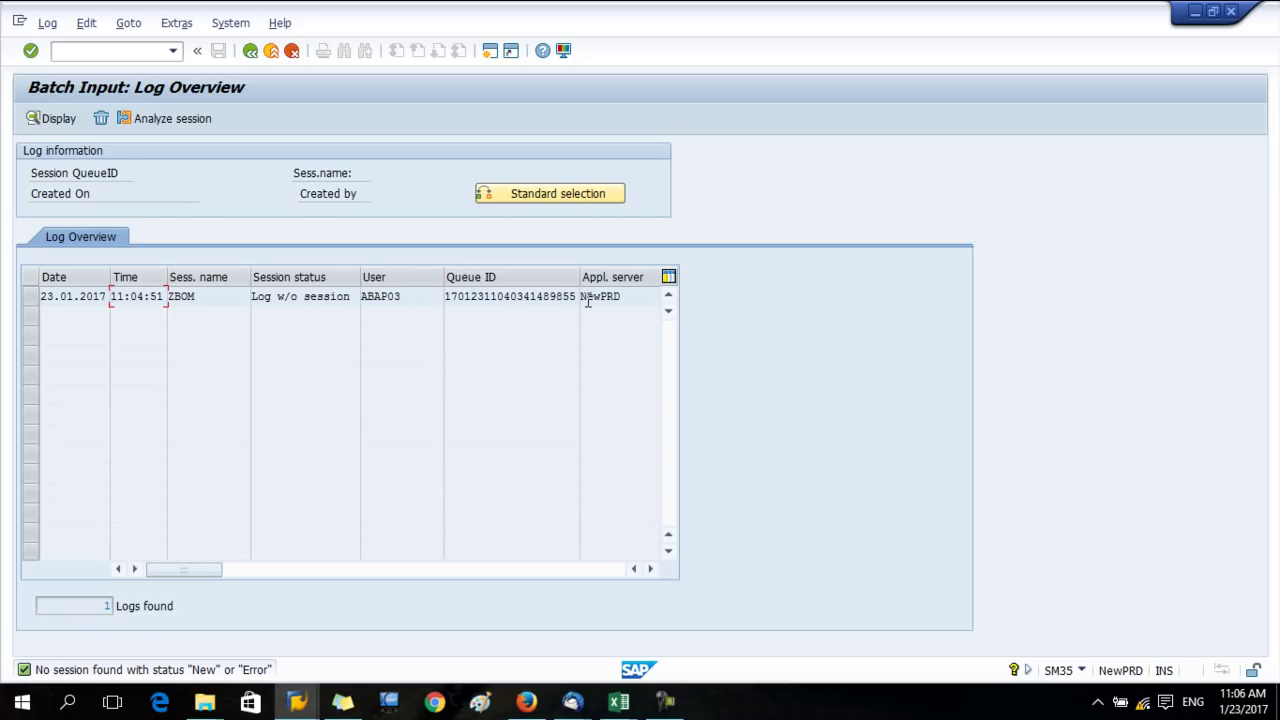
click(250, 51)
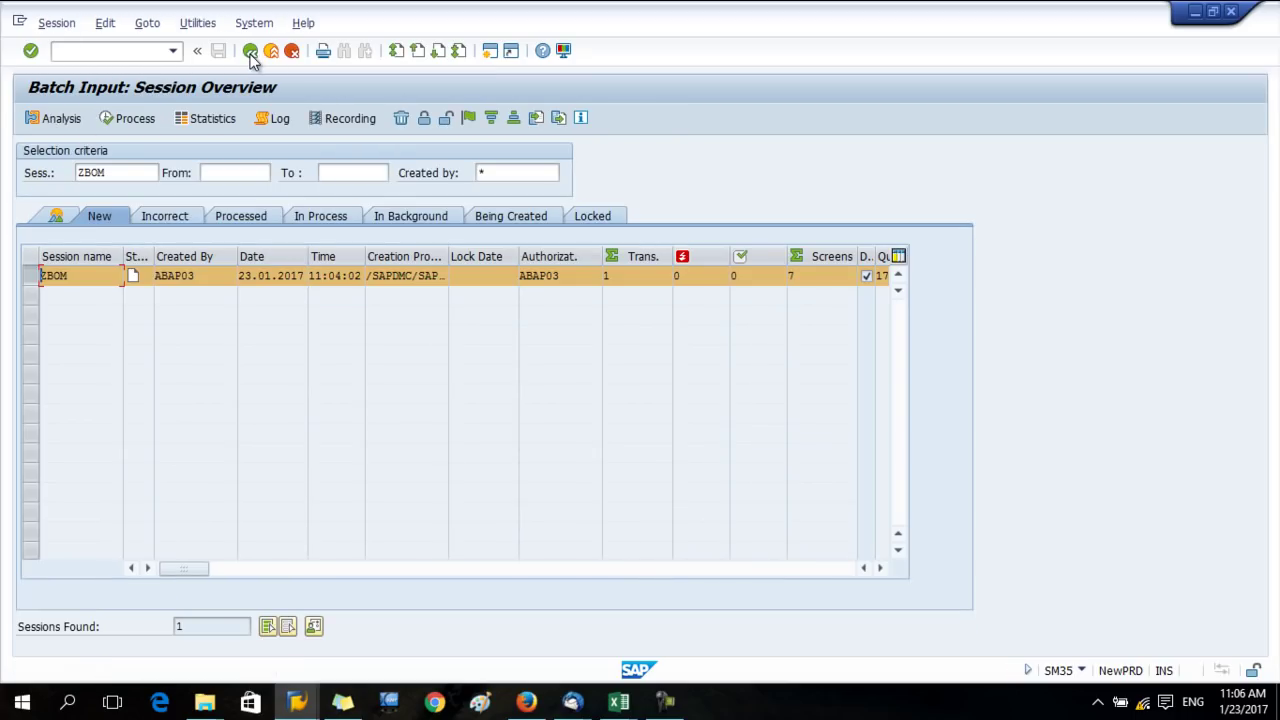
Open the CS02 item overview for material 20000393 to confirm component 10000255 with quantity 20,000 M
click(250, 51)
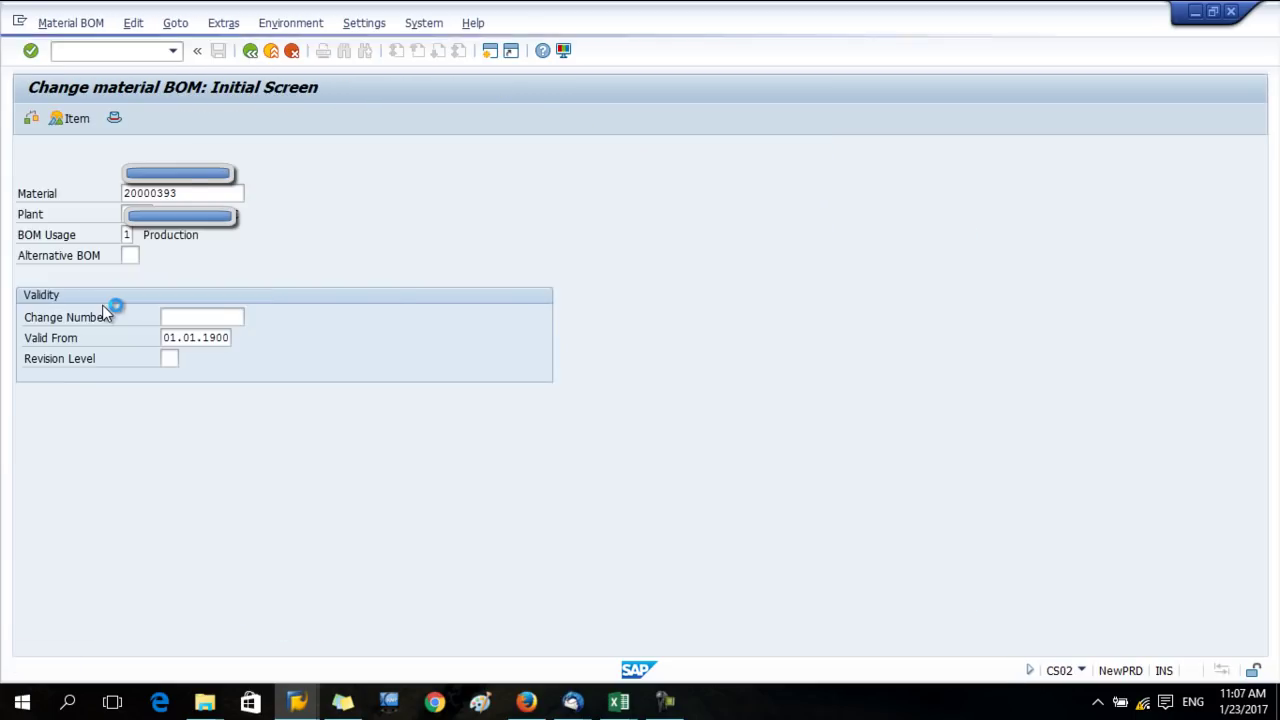
key(Return)
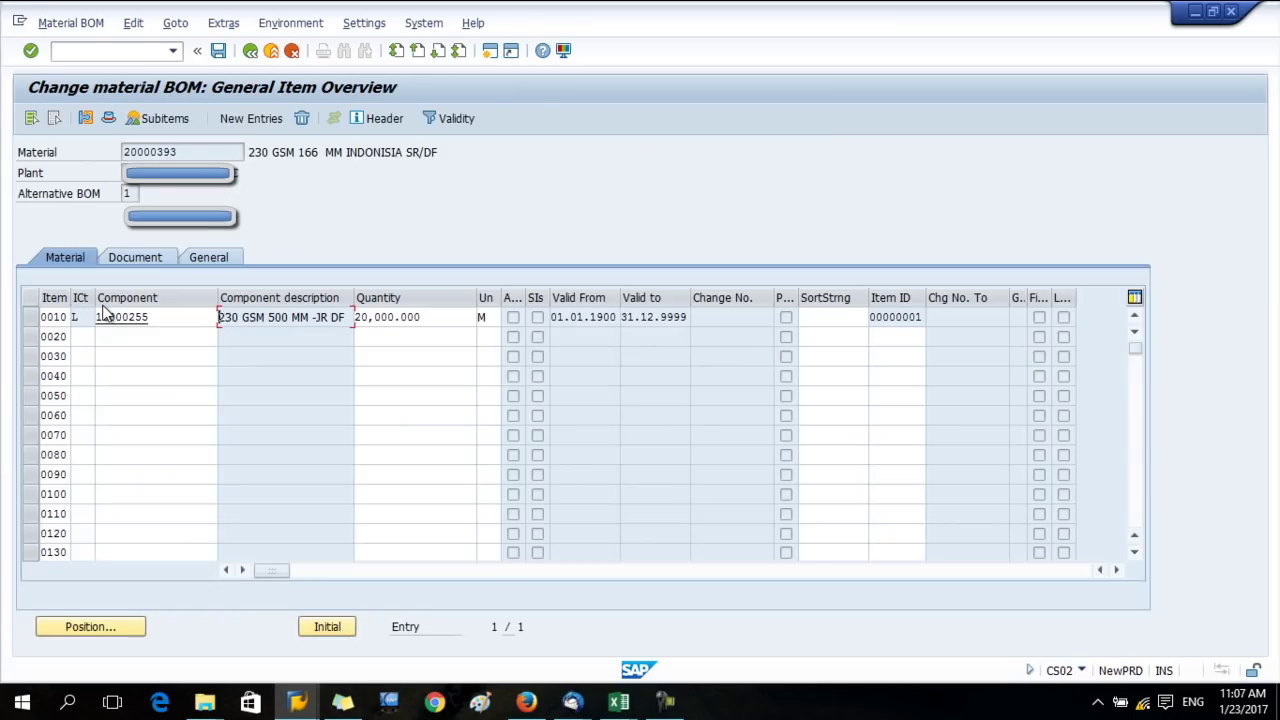